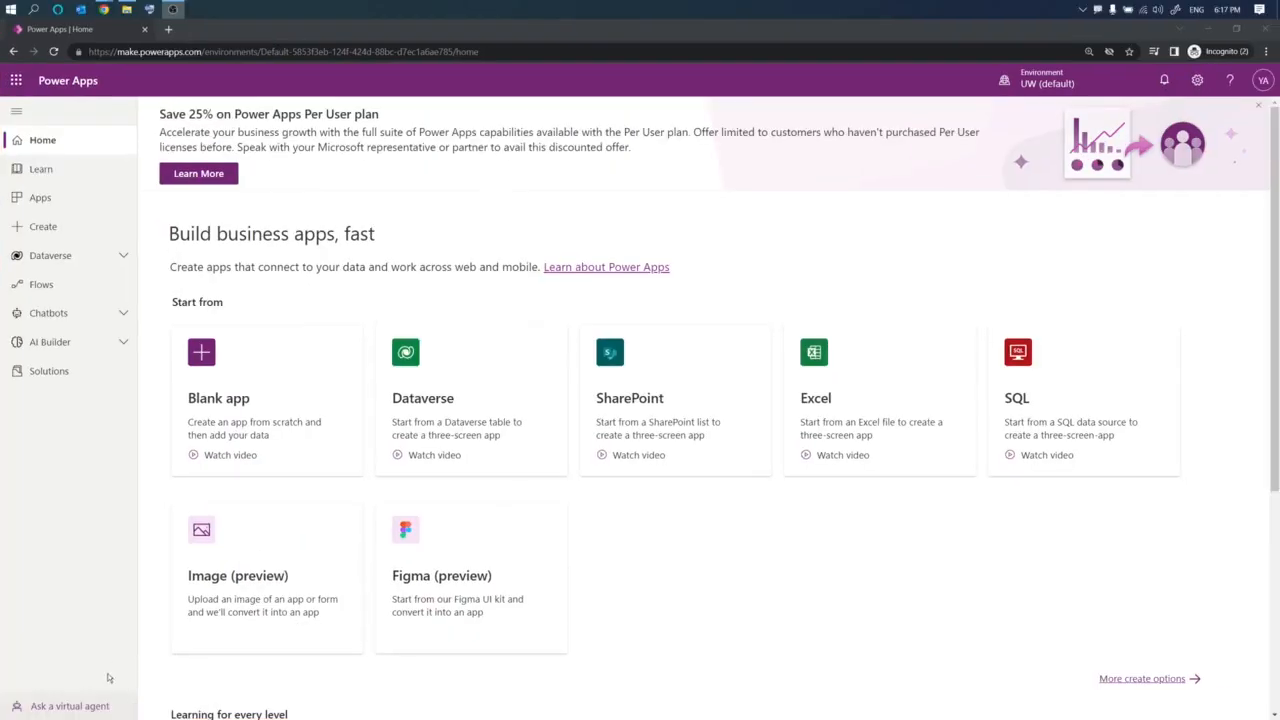
- Open the virtual agent chat, continue past the greeting, and choose "I need help with something else"
click(158, 706)
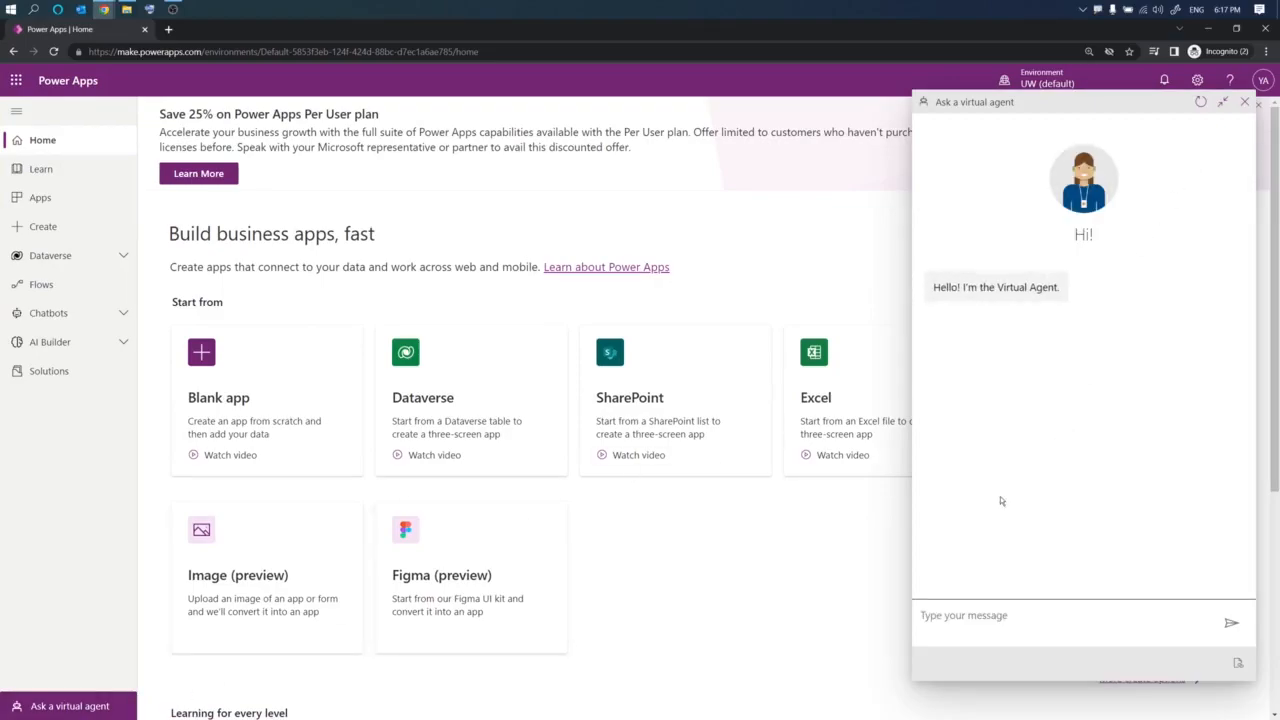
click(991, 619)
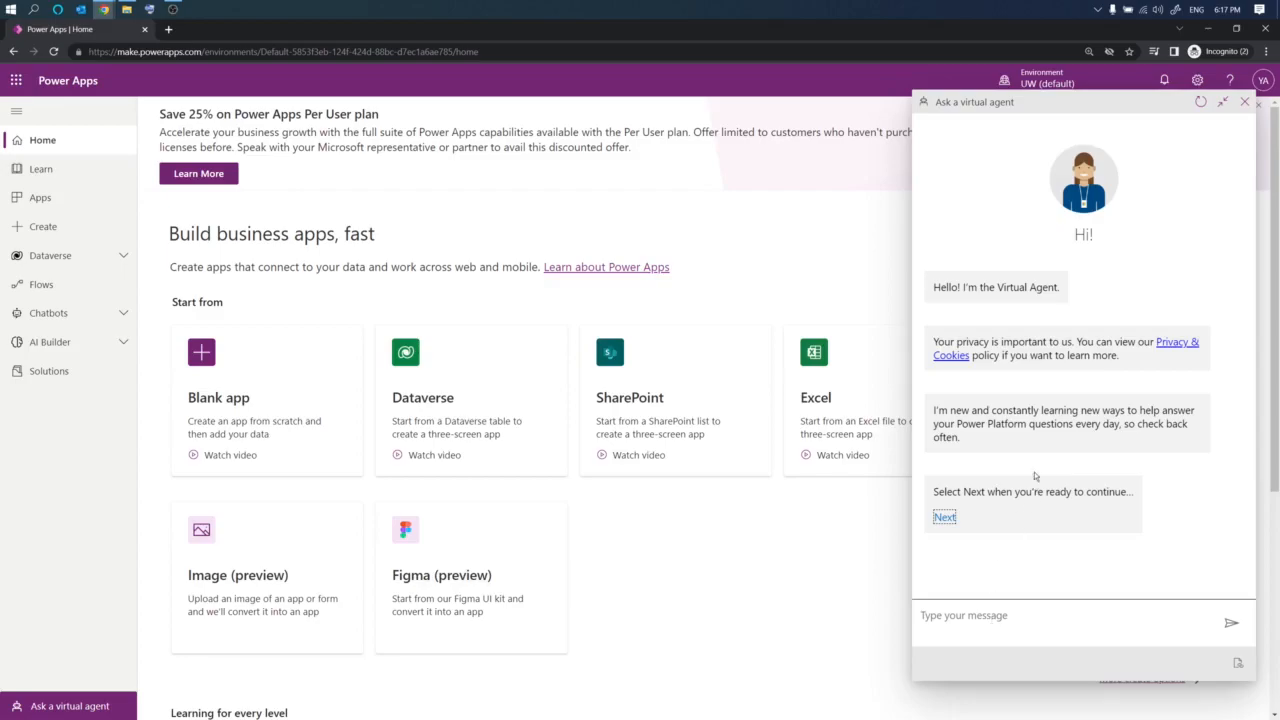
click(944, 518)
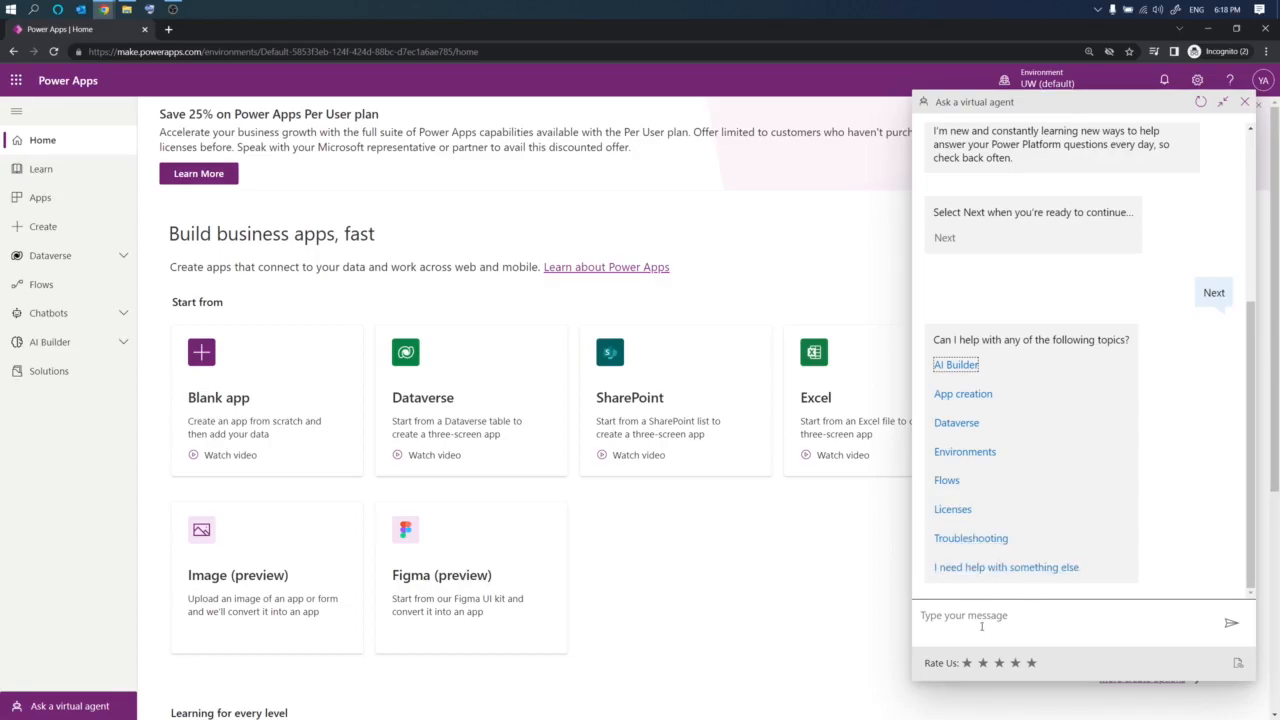
click(960, 567)
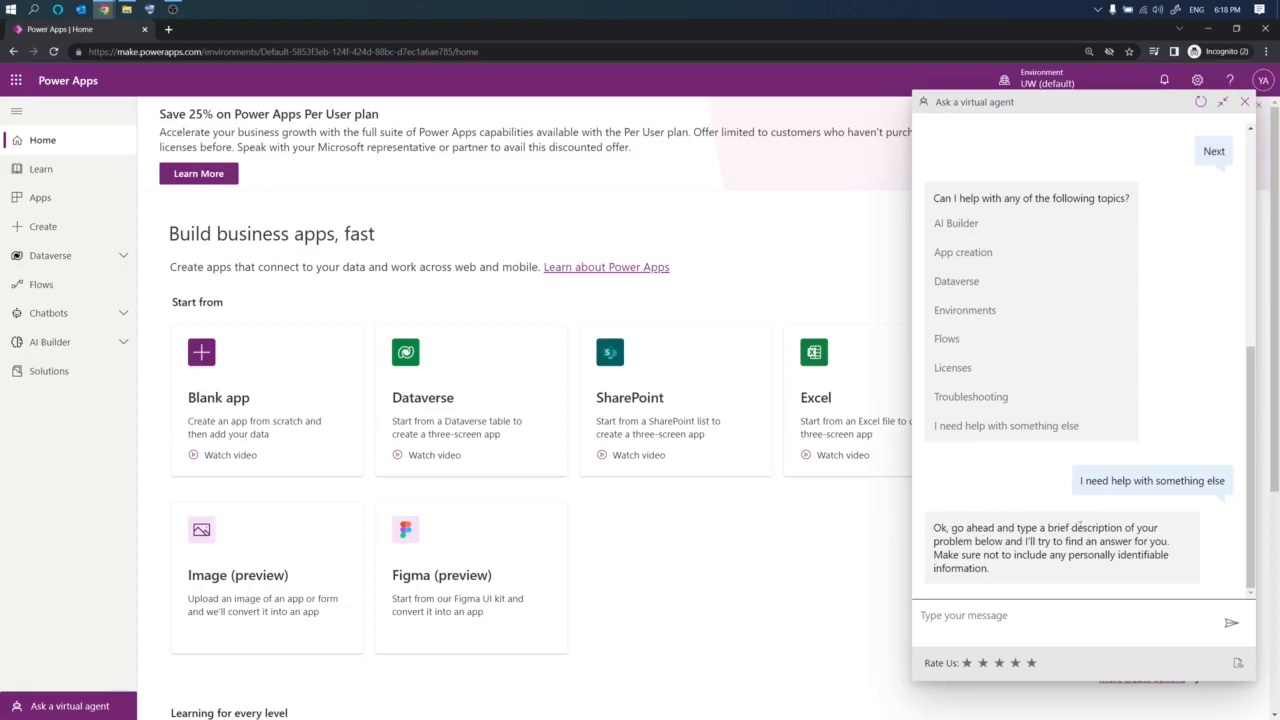
- Ask the virtual agent "Create a chatbot"
drag(1096, 527, 1113, 554)
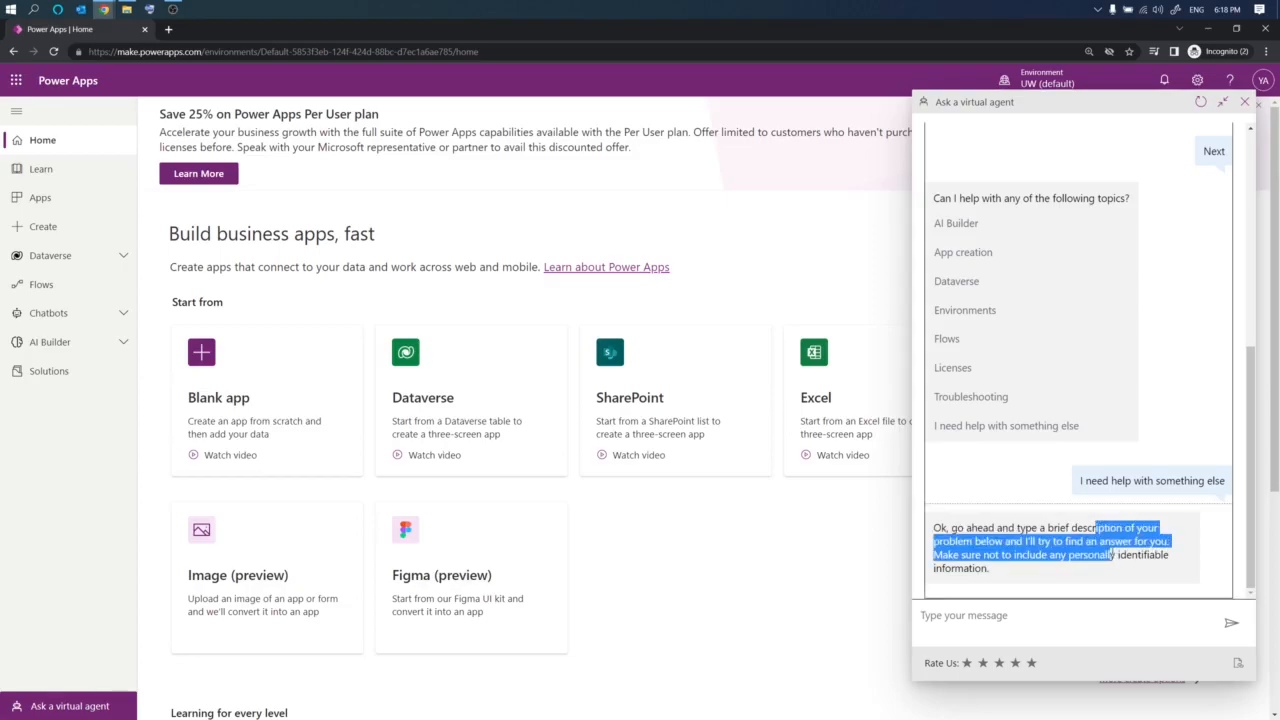
click(1020, 620)
text(Create a chatbot)
key(Return)
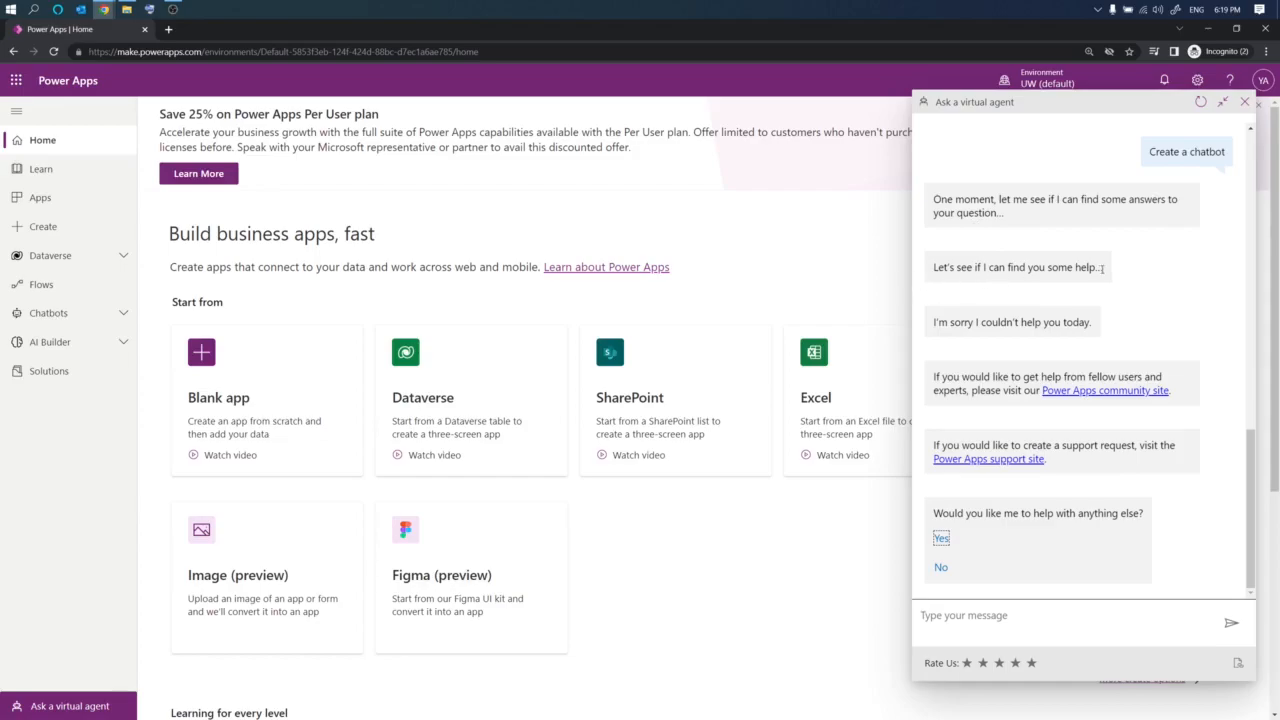
- Send "AI Builder" as the next question to the virtual agent
click(1021, 322)
drag(1021, 322, 1062, 323)
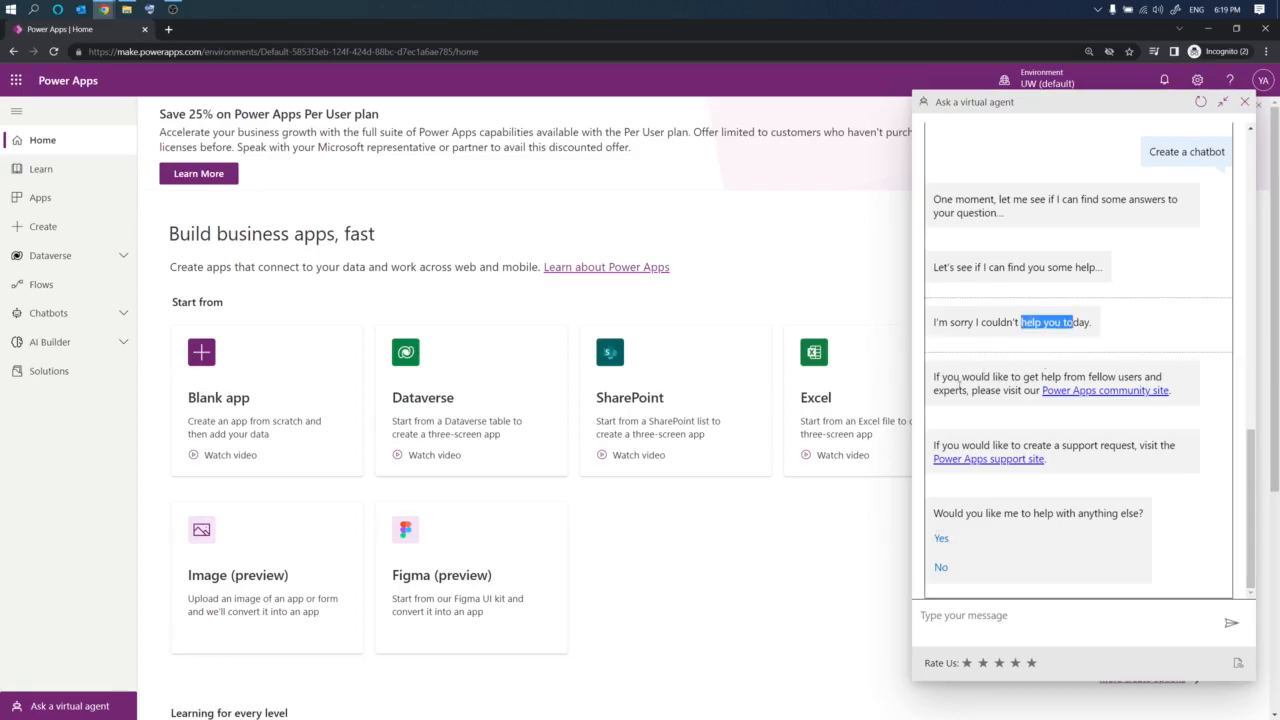
drag(962, 377, 1056, 403)
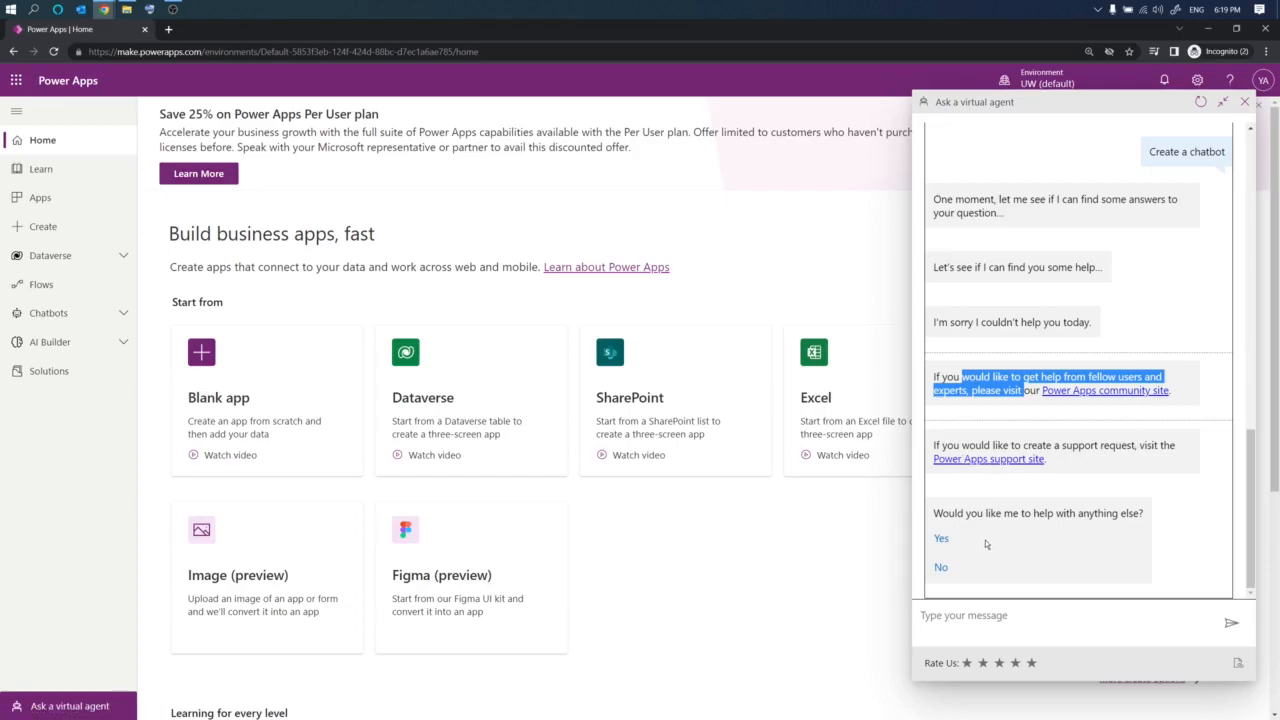
click(1045, 620)
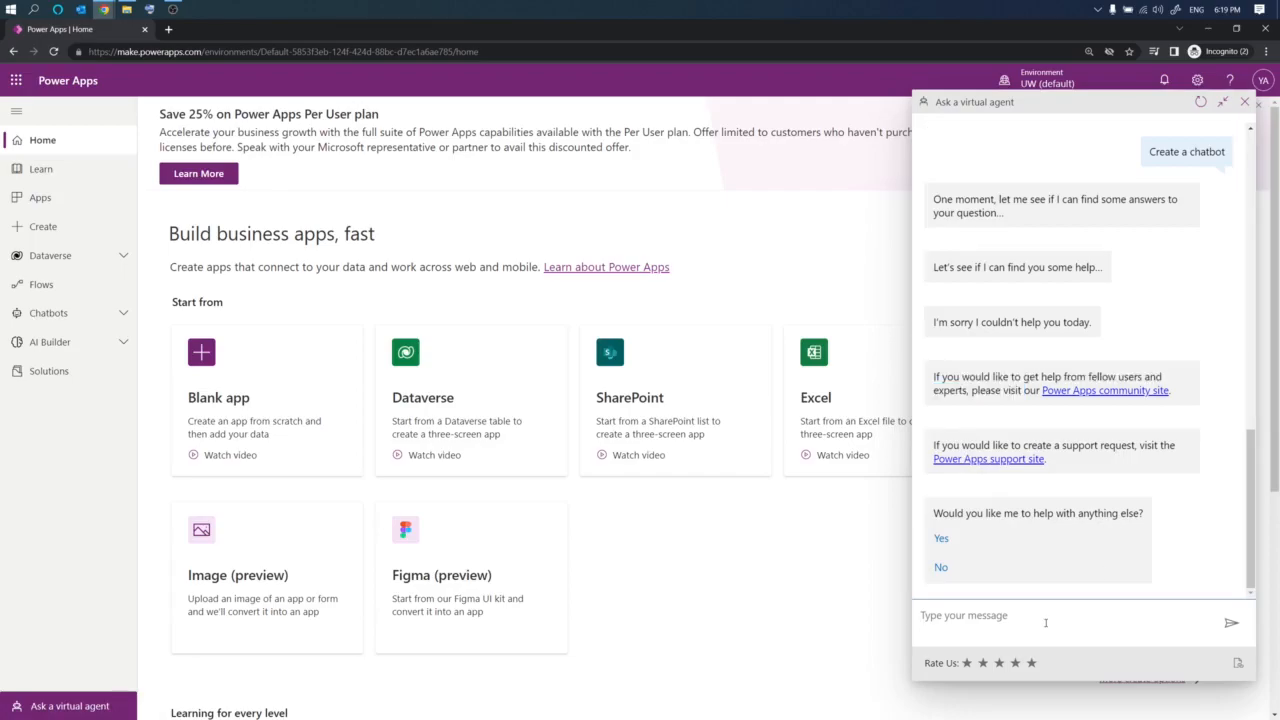
text(AI Builder)
key(Return)
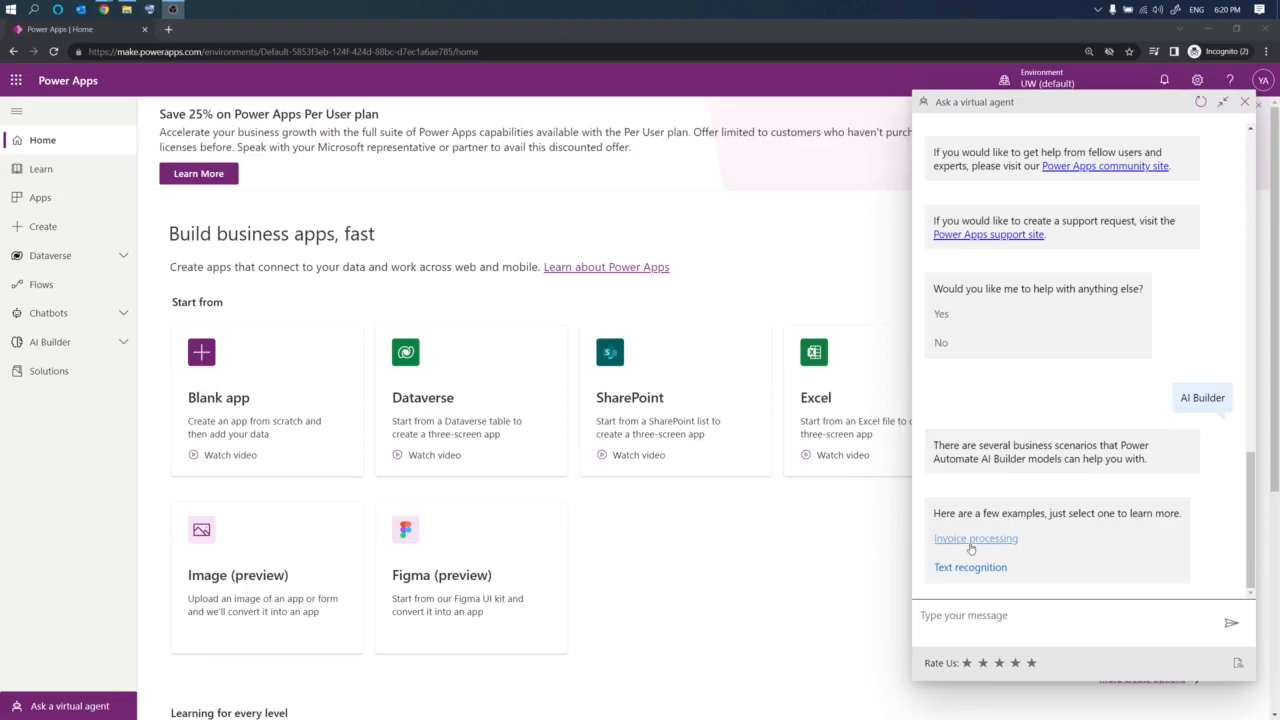
- Pick the Invoice processing example and read the agent's usage steps and file limitations
click(975, 540)
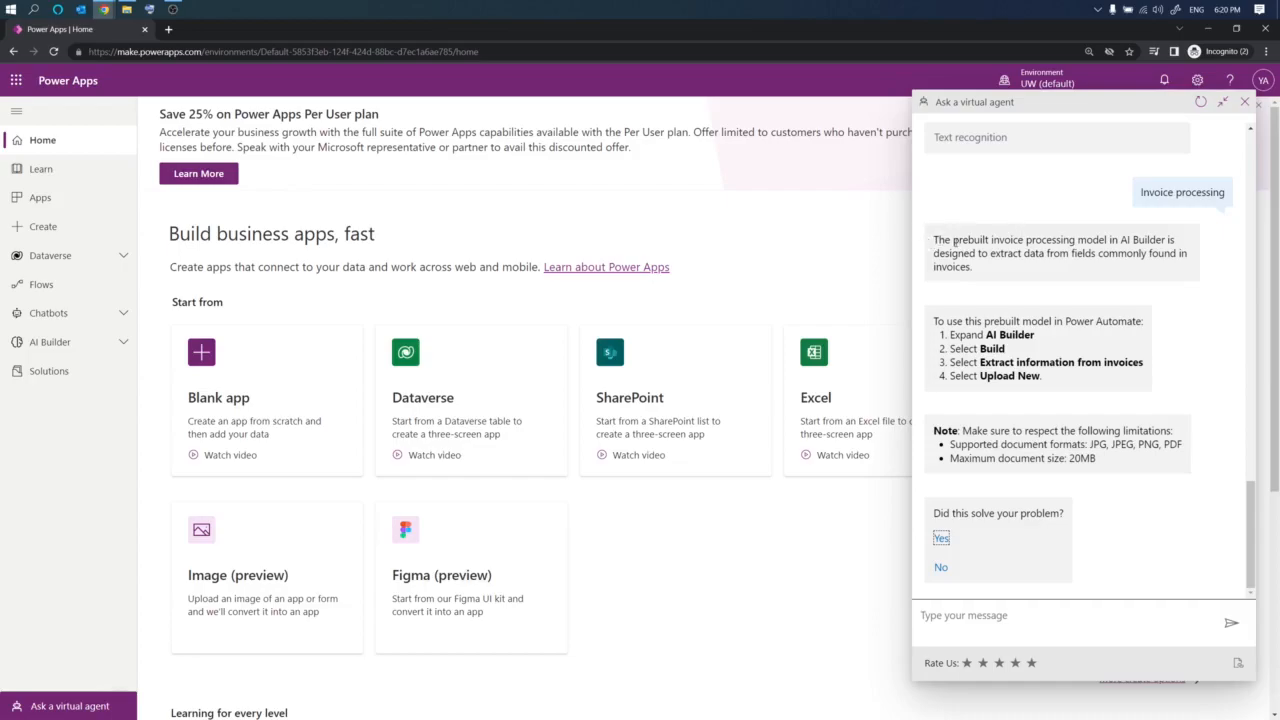
drag(1011, 241, 1187, 266)
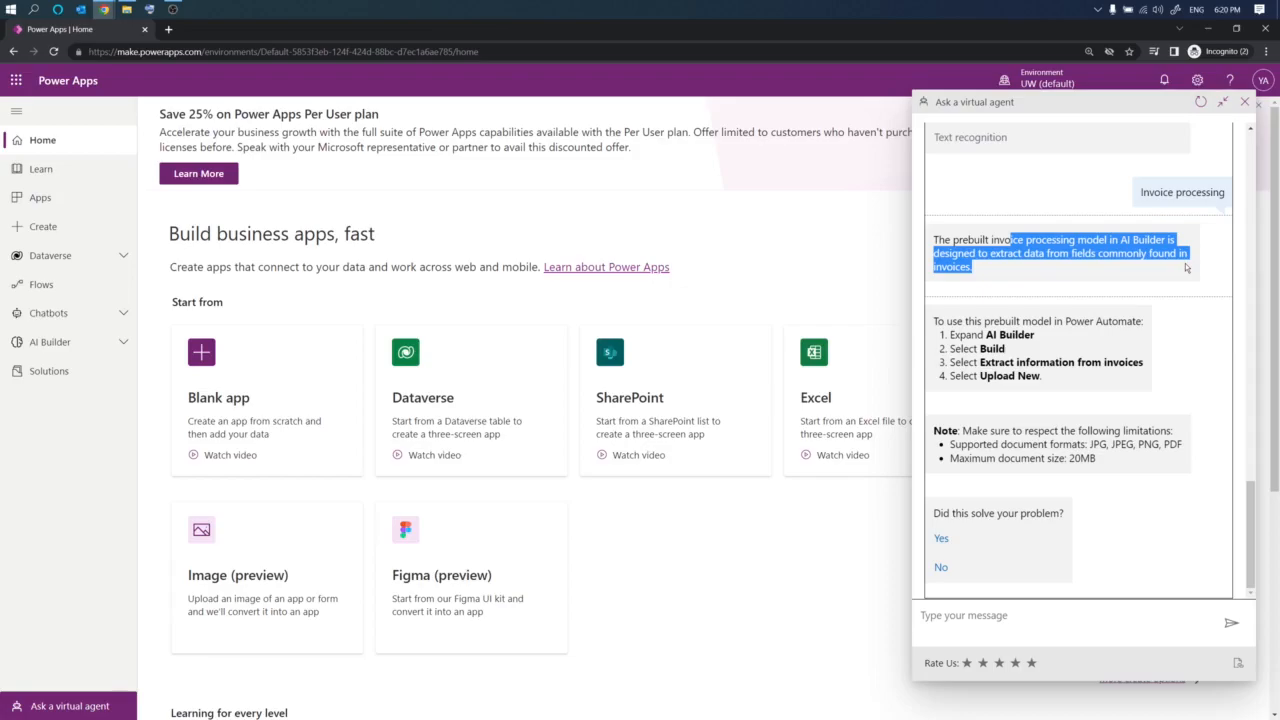
drag(947, 321, 1142, 322)
drag(968, 338, 1146, 366)
click(963, 362)
drag(962, 376, 1051, 381)
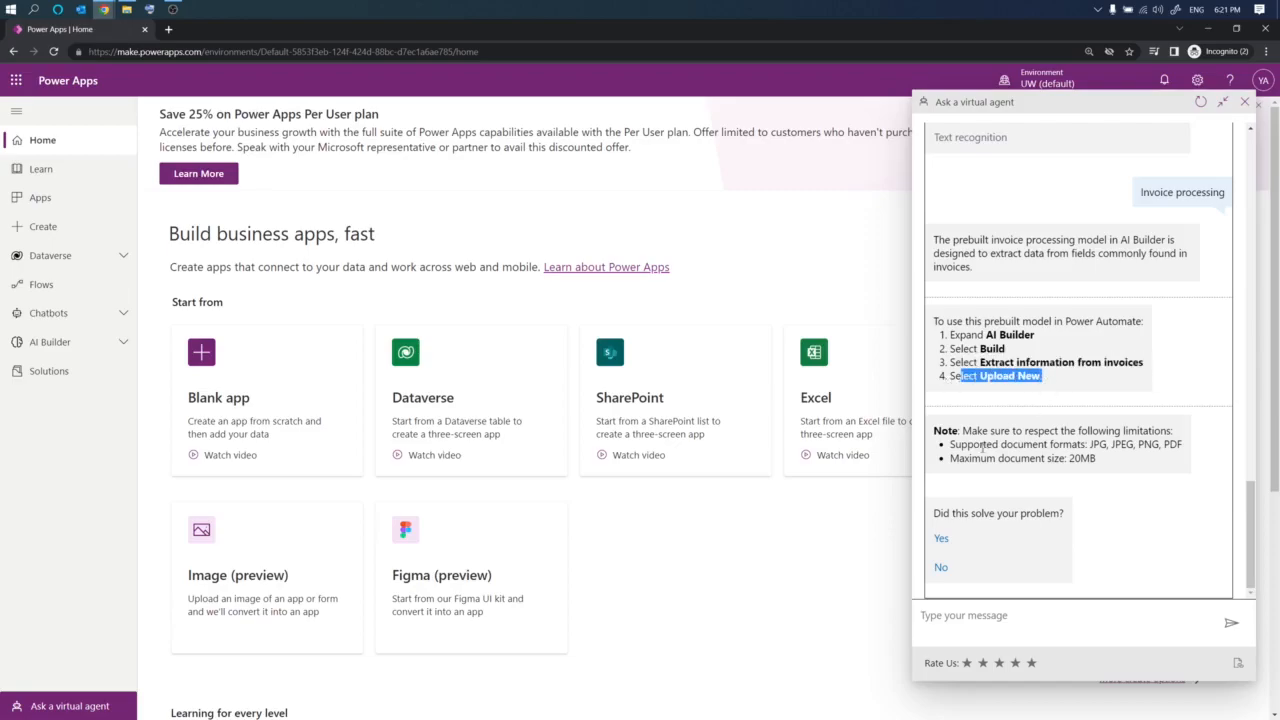
drag(976, 431, 1172, 432)
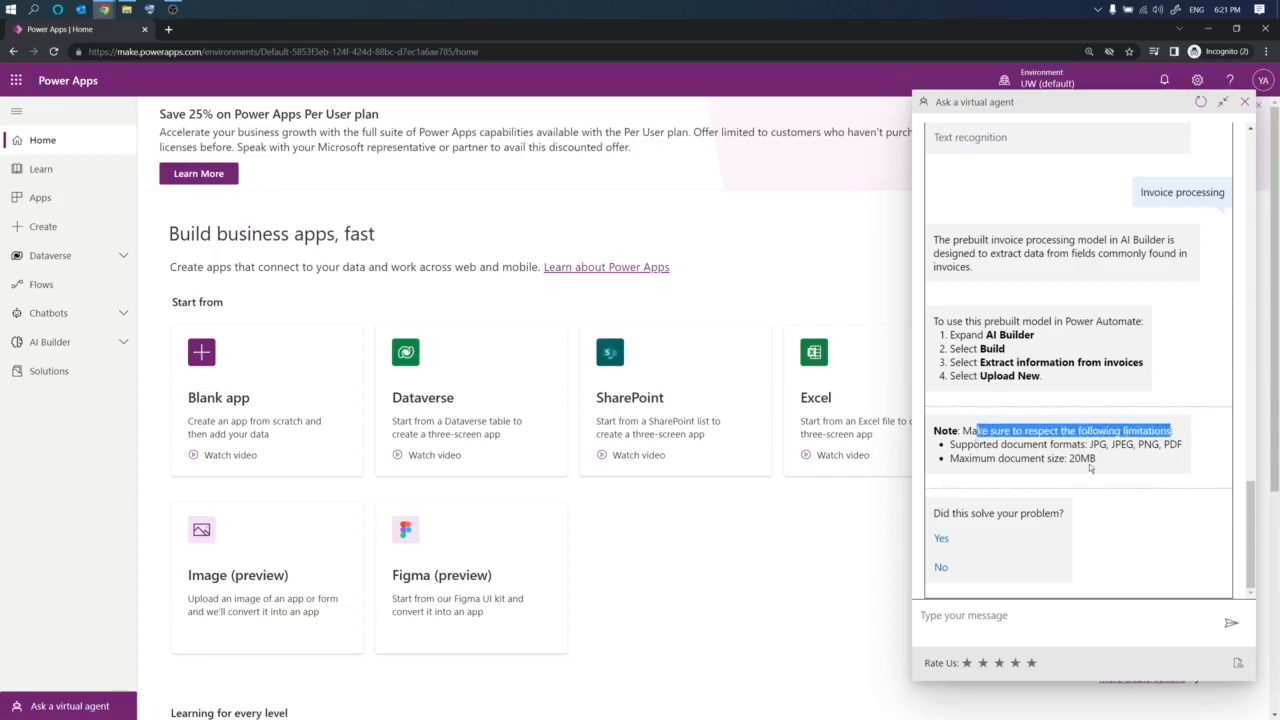
drag(1001, 445, 1189, 455)
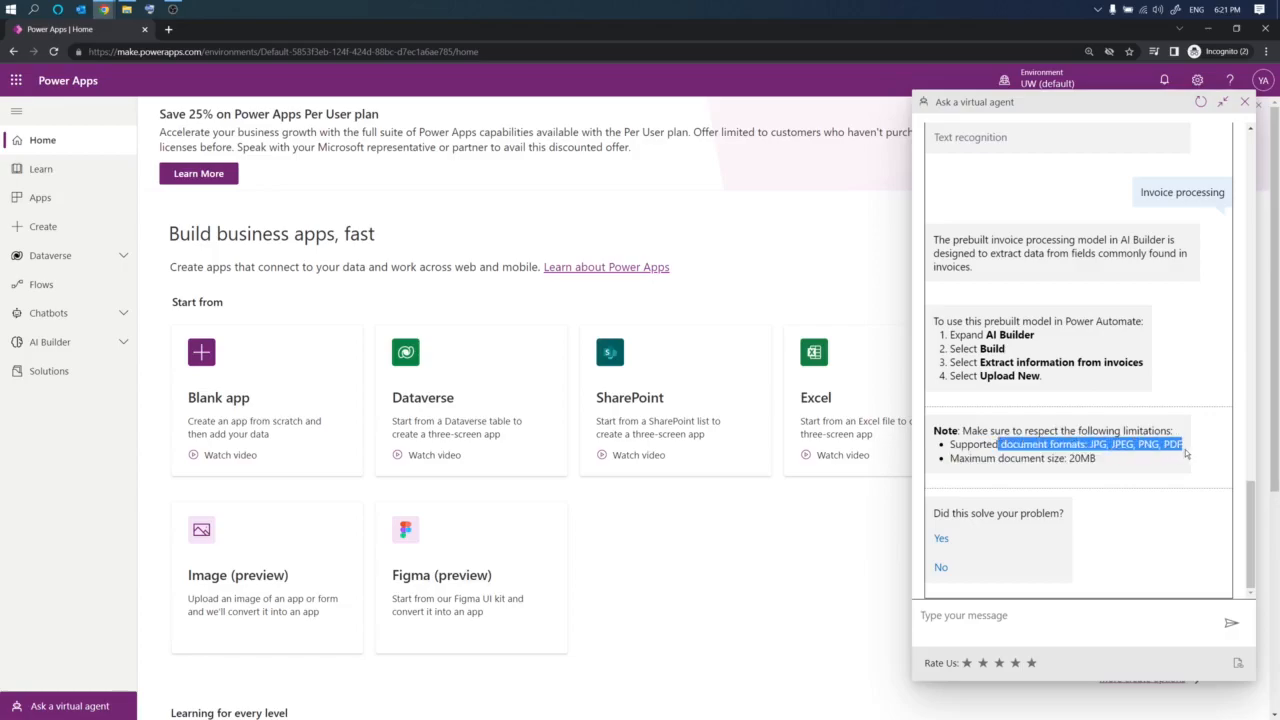
click(1101, 460)
drag(1101, 458, 1037, 456)
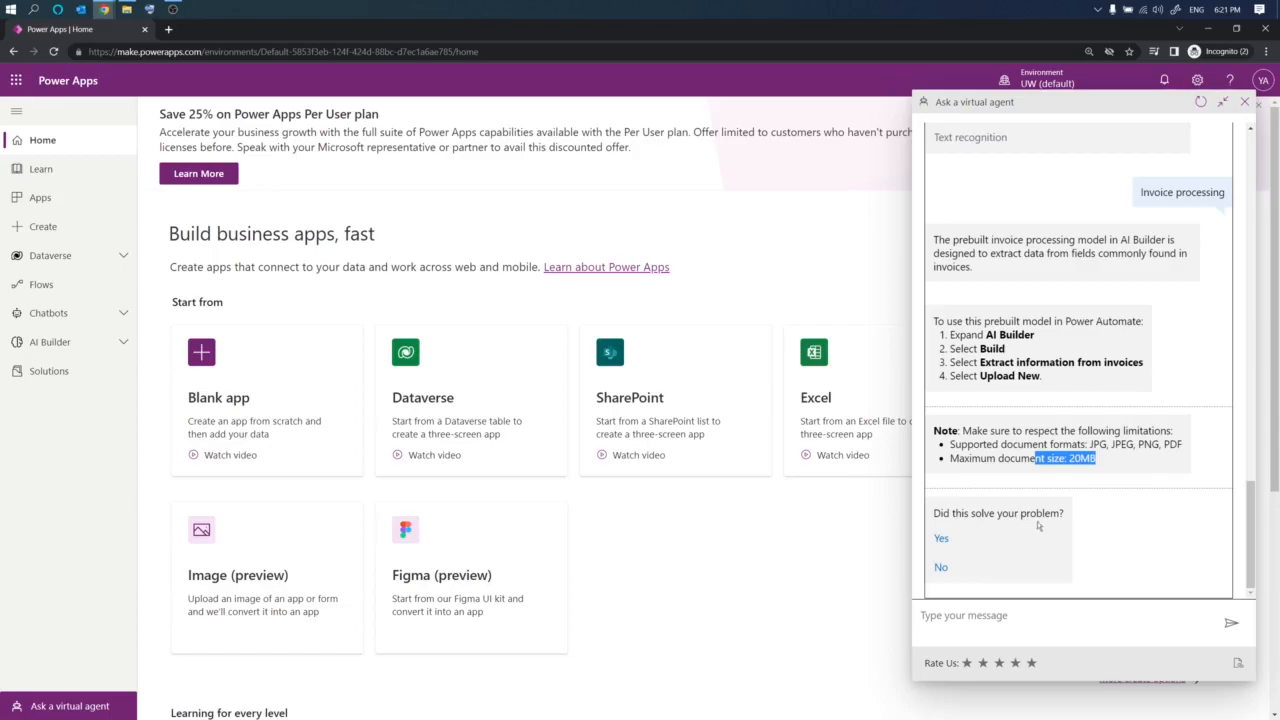
- Wrap up the conversation by answering Yes, then No, rating it five stars, declining further help, and closing the chat
click(941, 540)
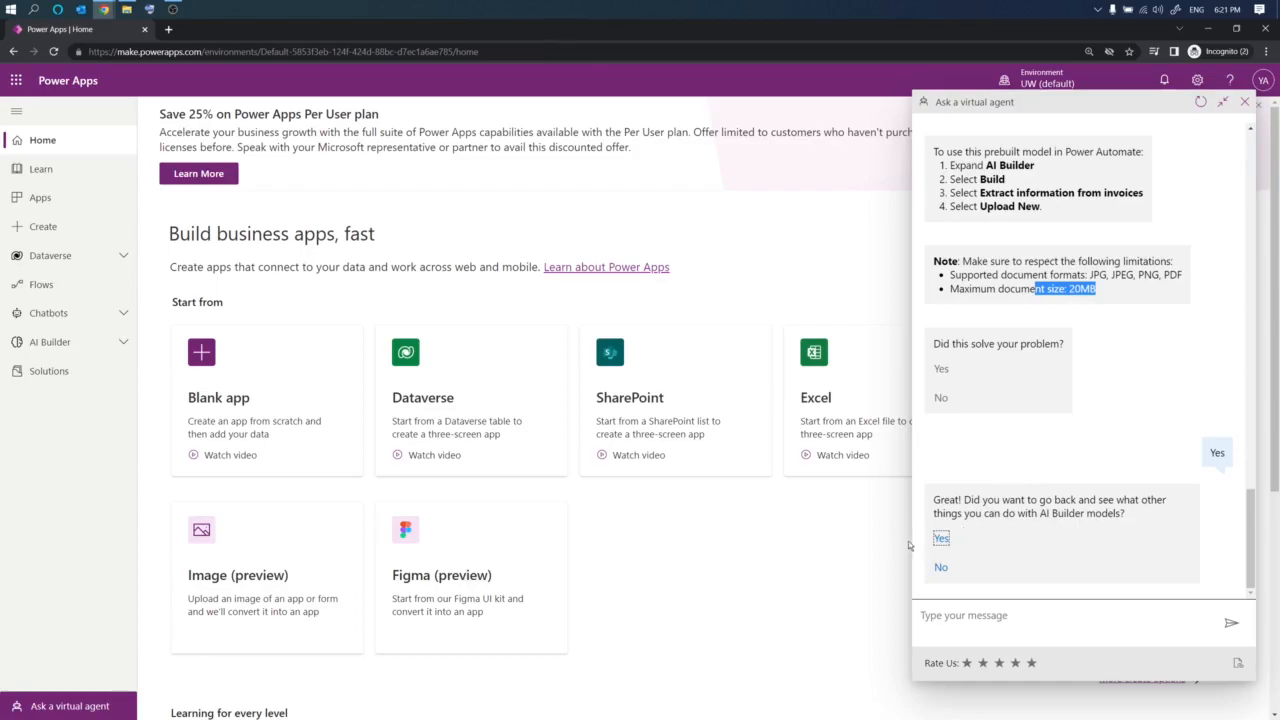
click(939, 569)
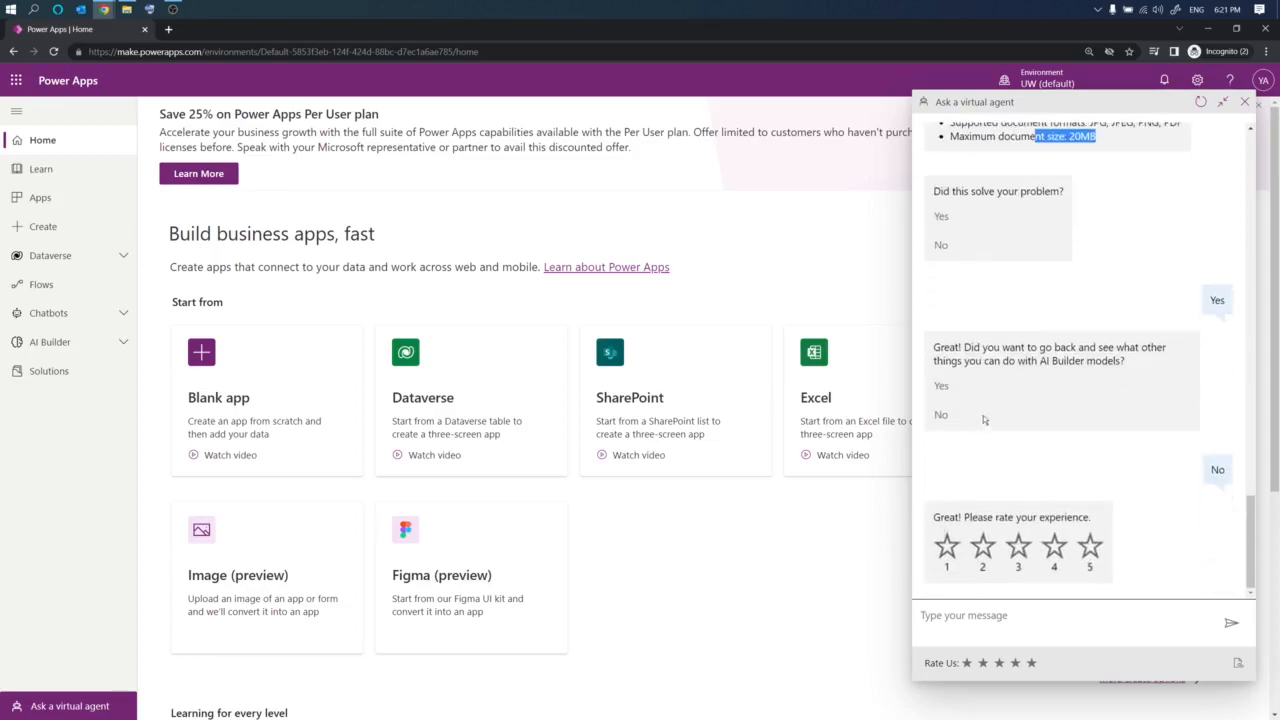
click(1090, 546)
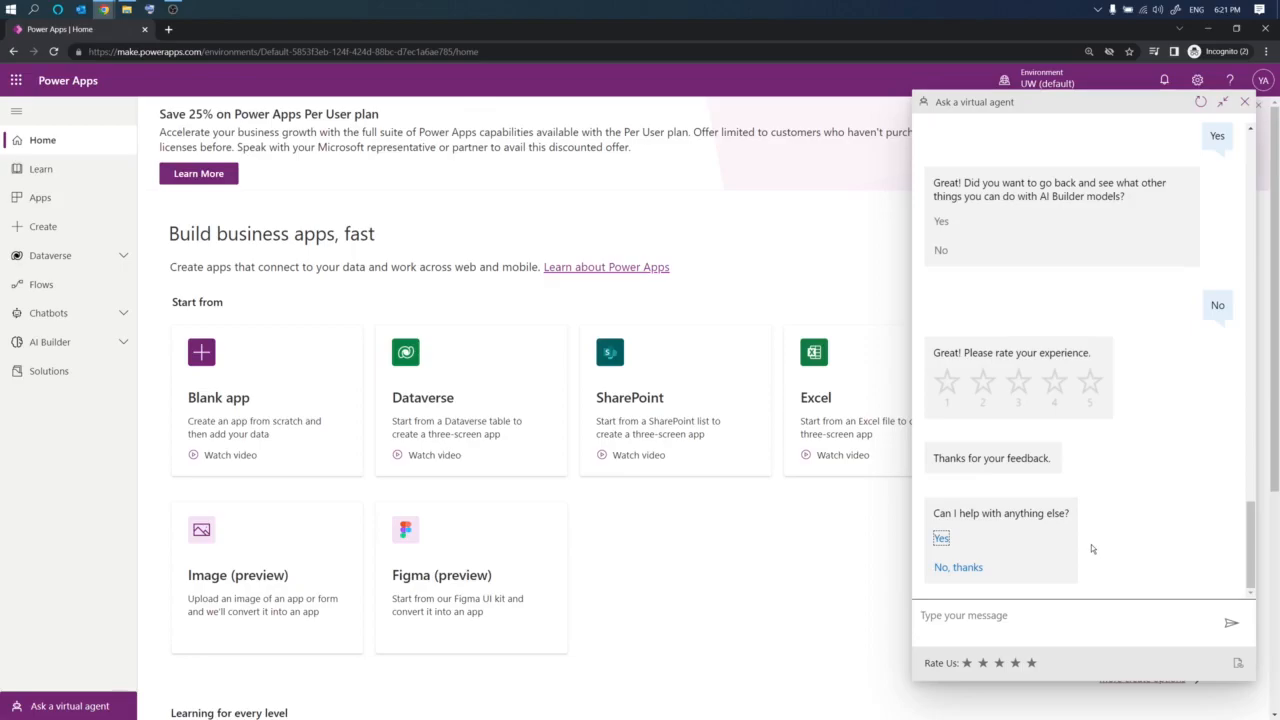
click(960, 568)
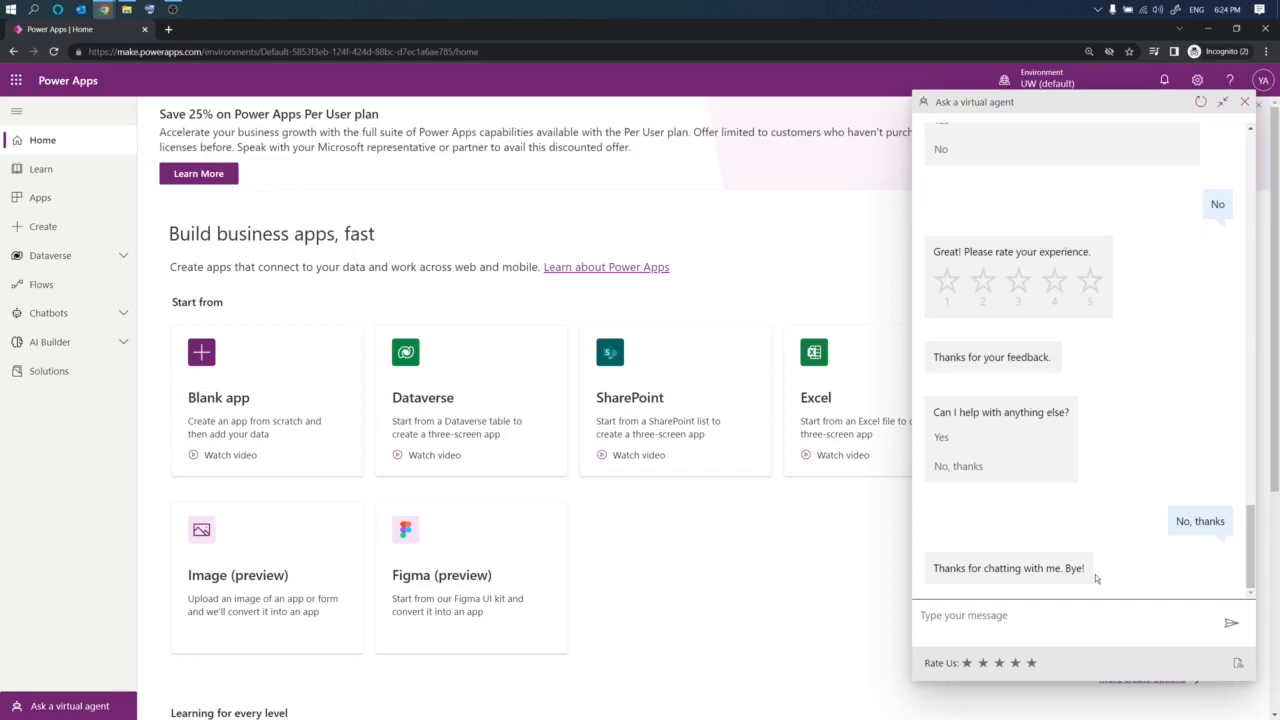
click(1243, 106)
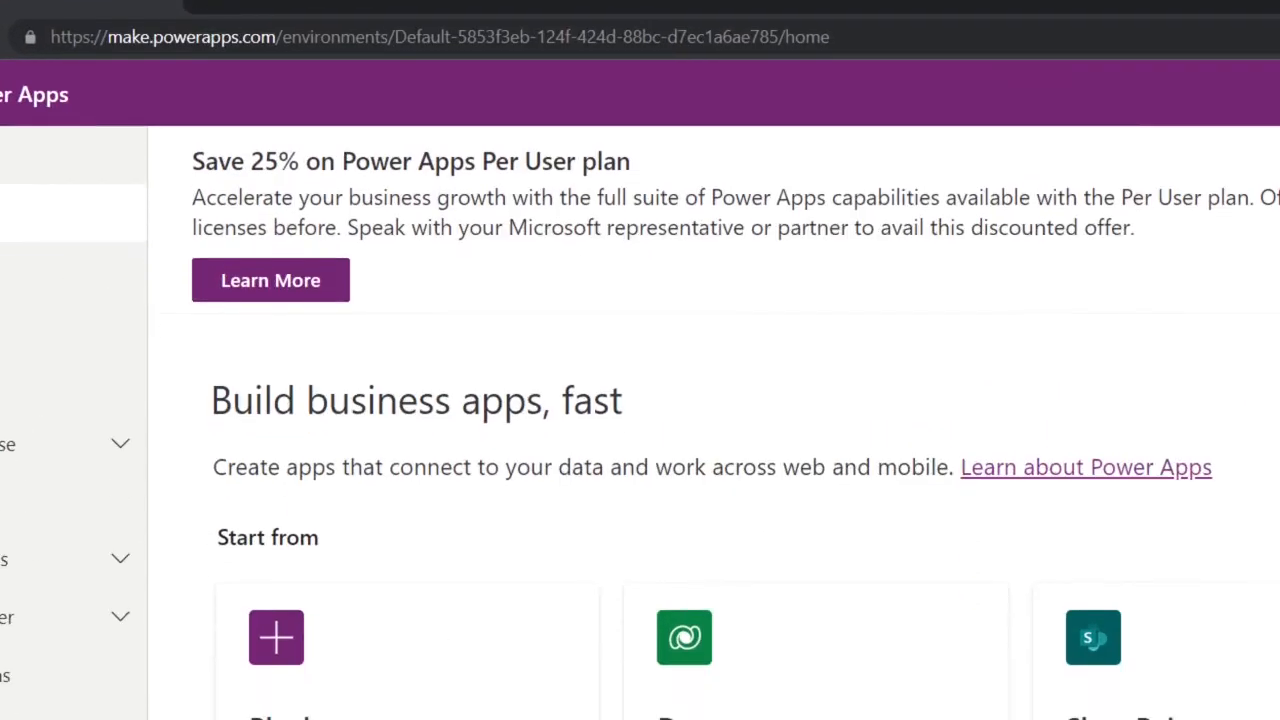
- Switch the Power Apps environment to test2
drag(109, 56, 288, 45)
key(Escape)
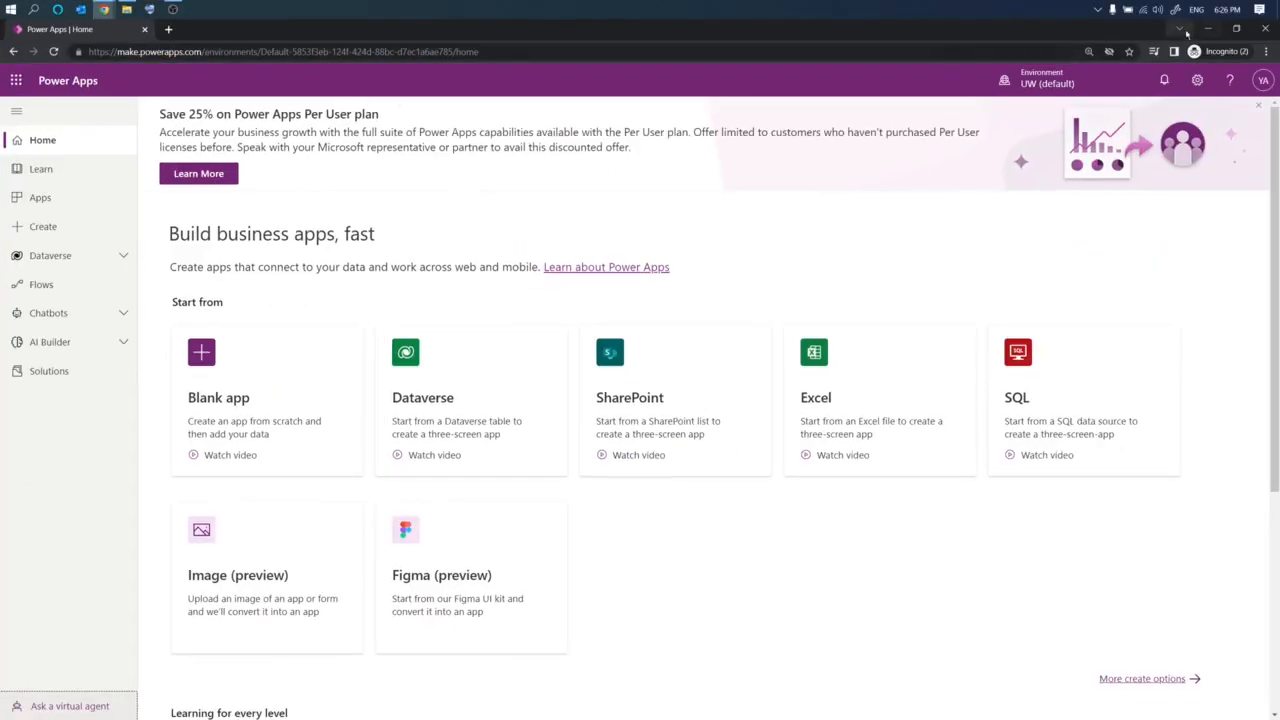
click(1046, 82)
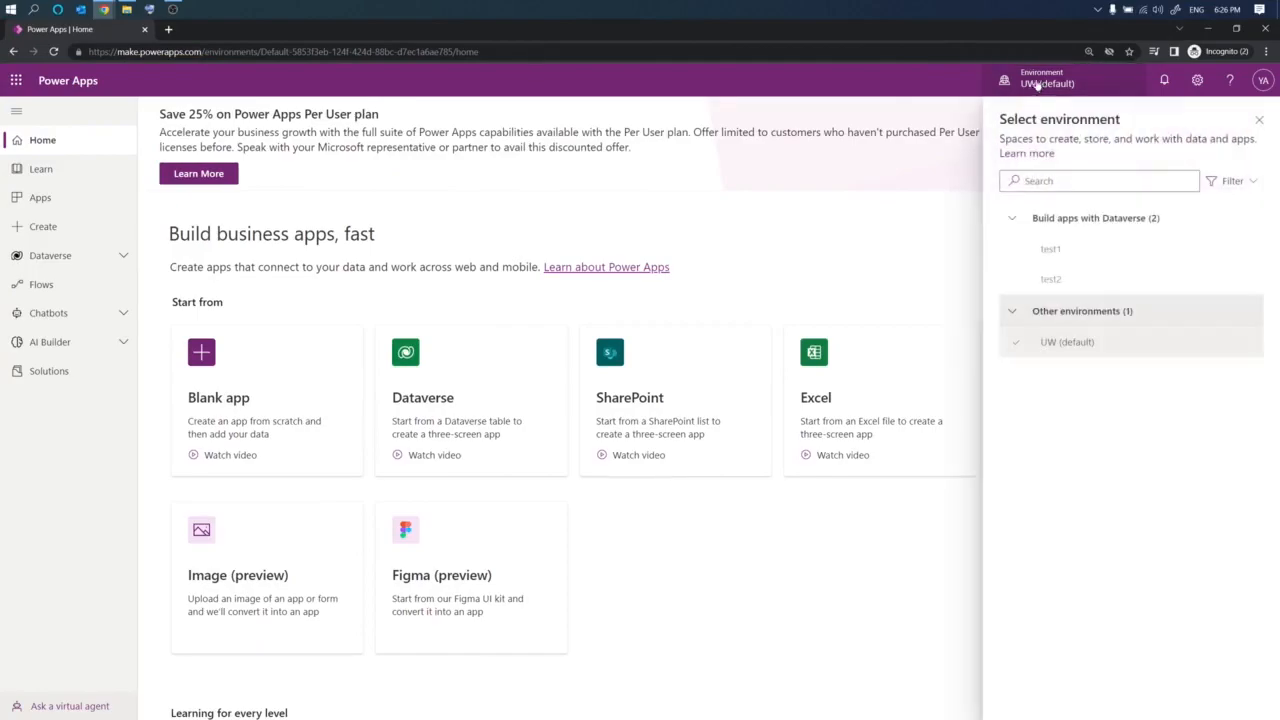
mouse_move(1057, 281)
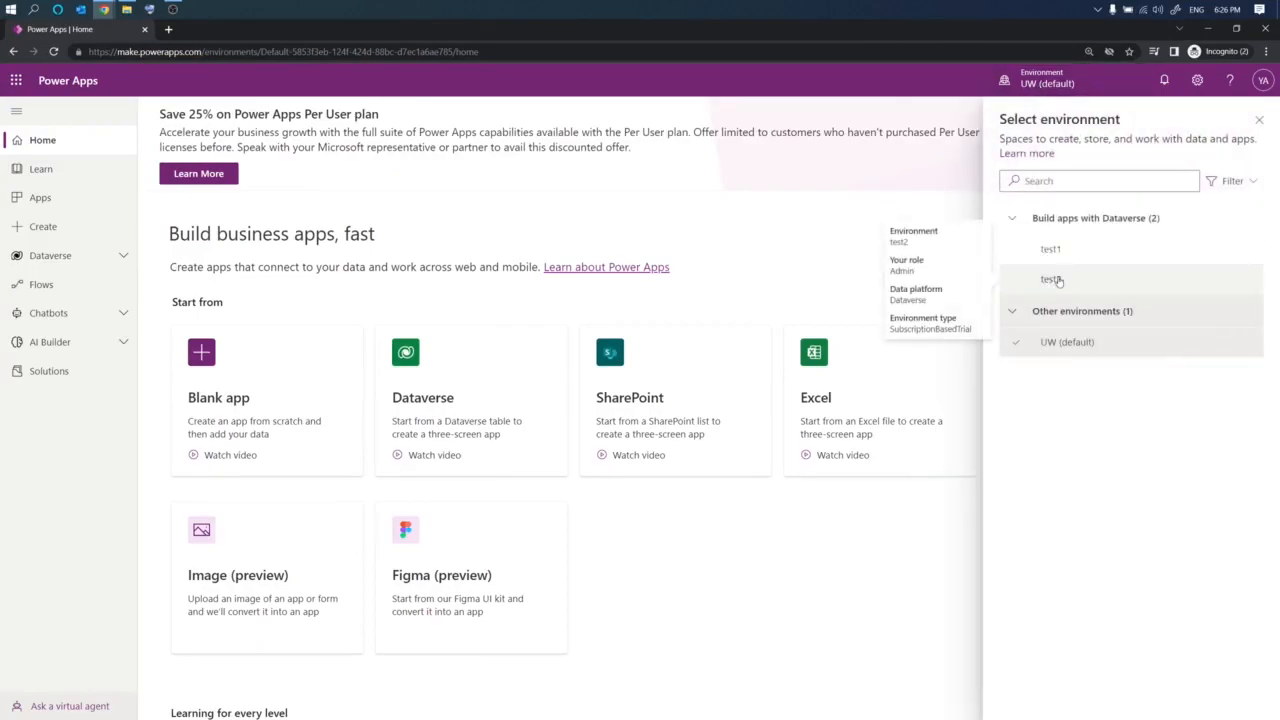
click(1055, 280)
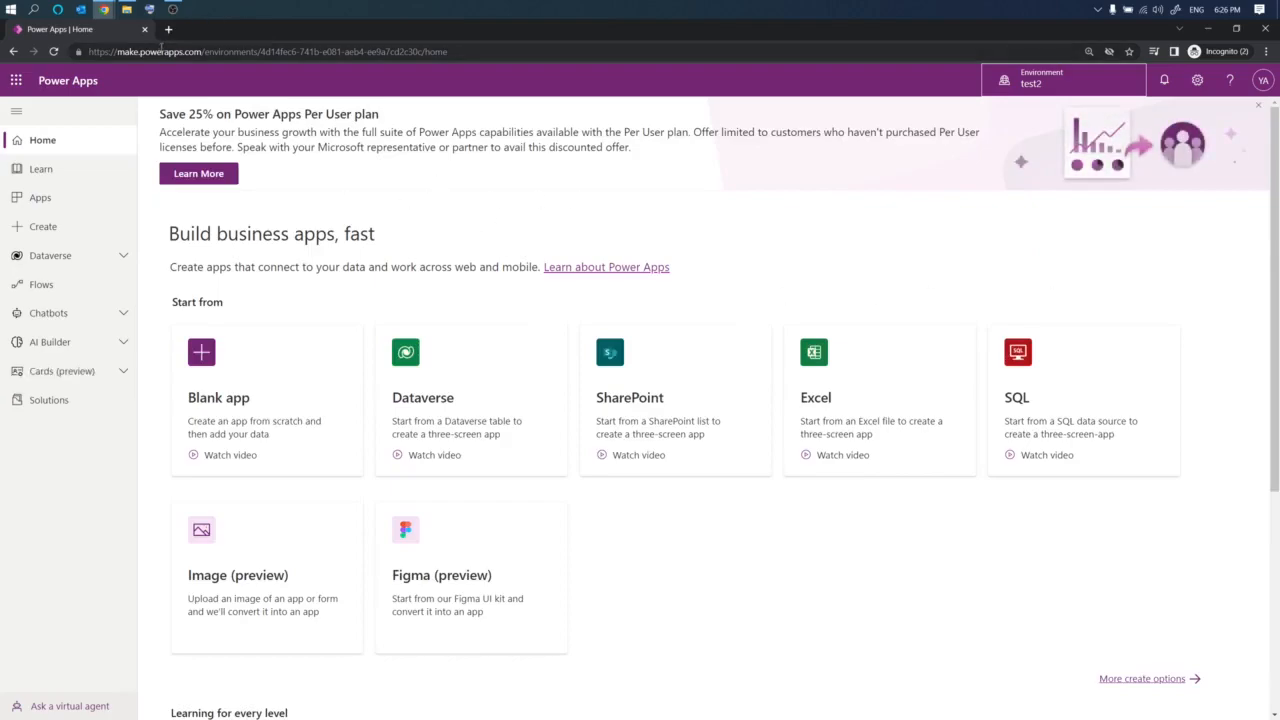
- Open admin.microsoft.com in a new browser tab
click(169, 29)
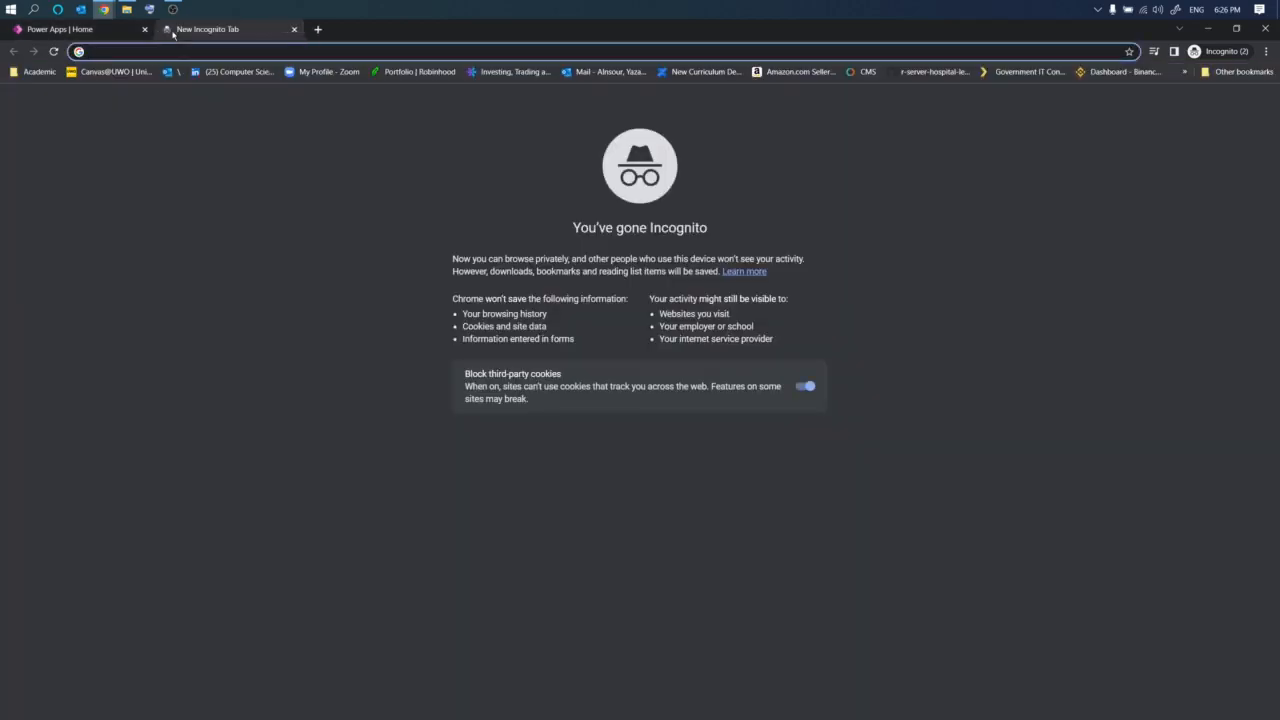
text(admin)
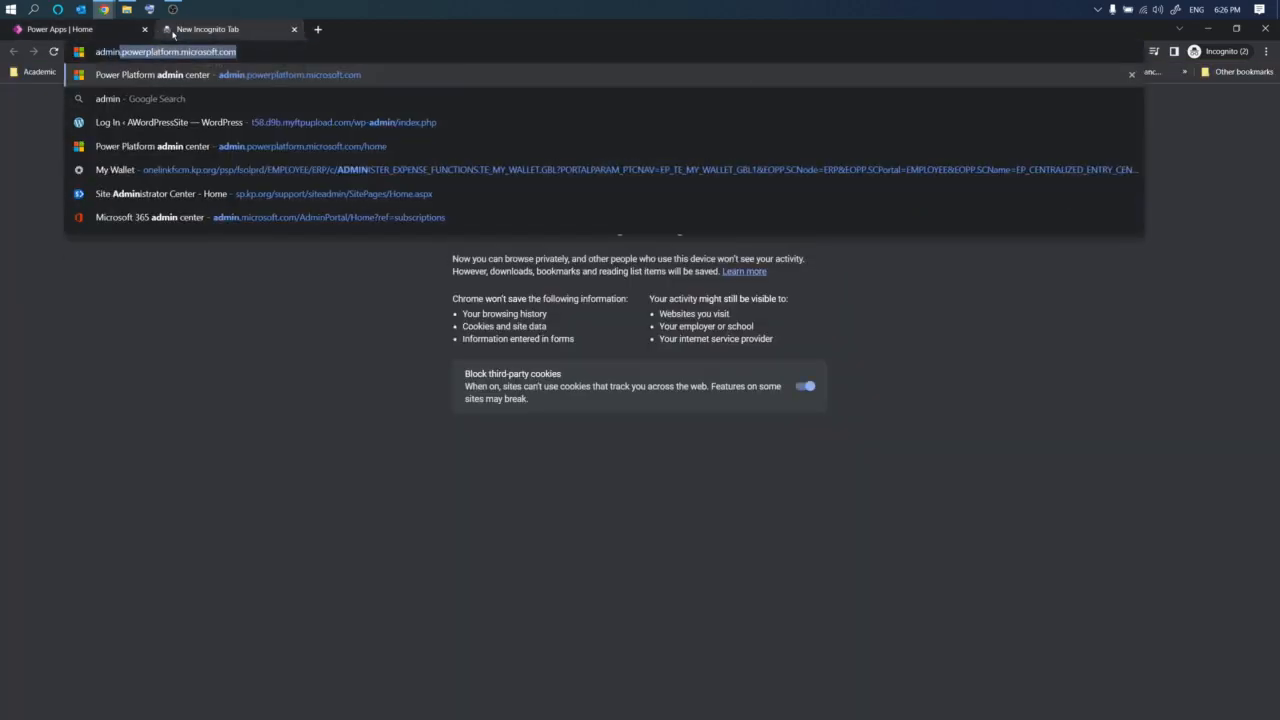
text(.mi)
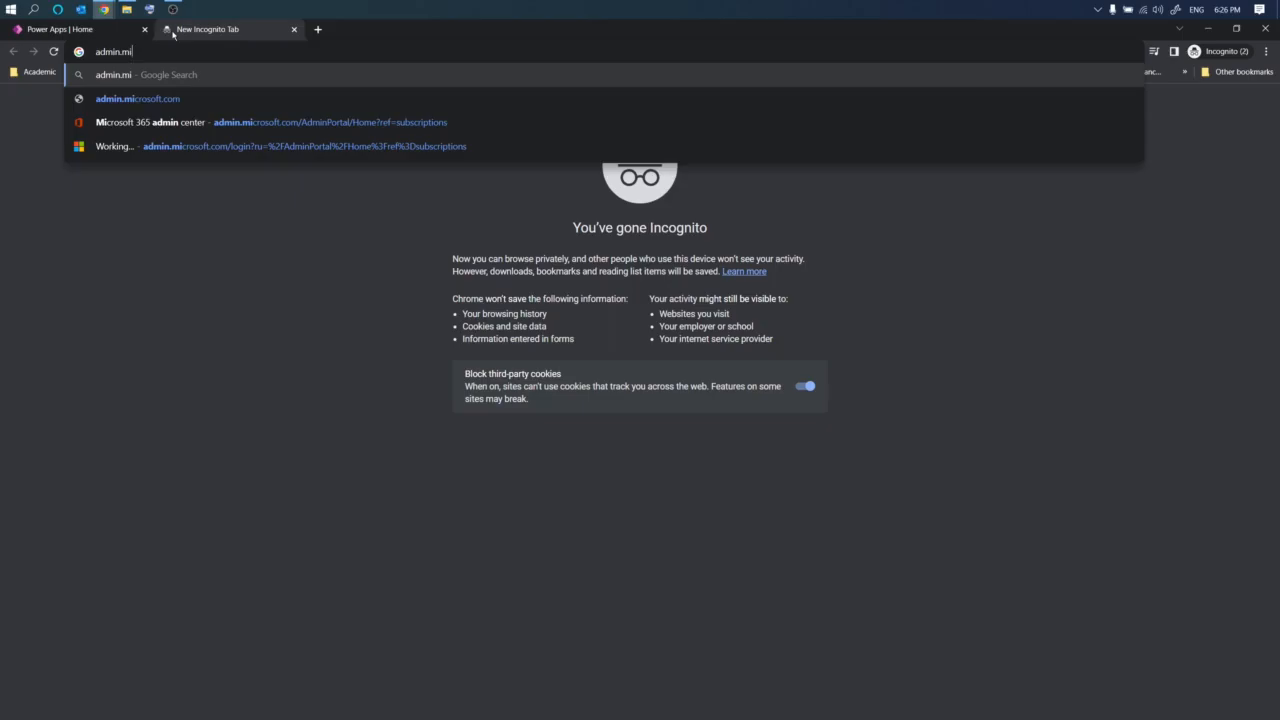
key(Down)
key(Return)
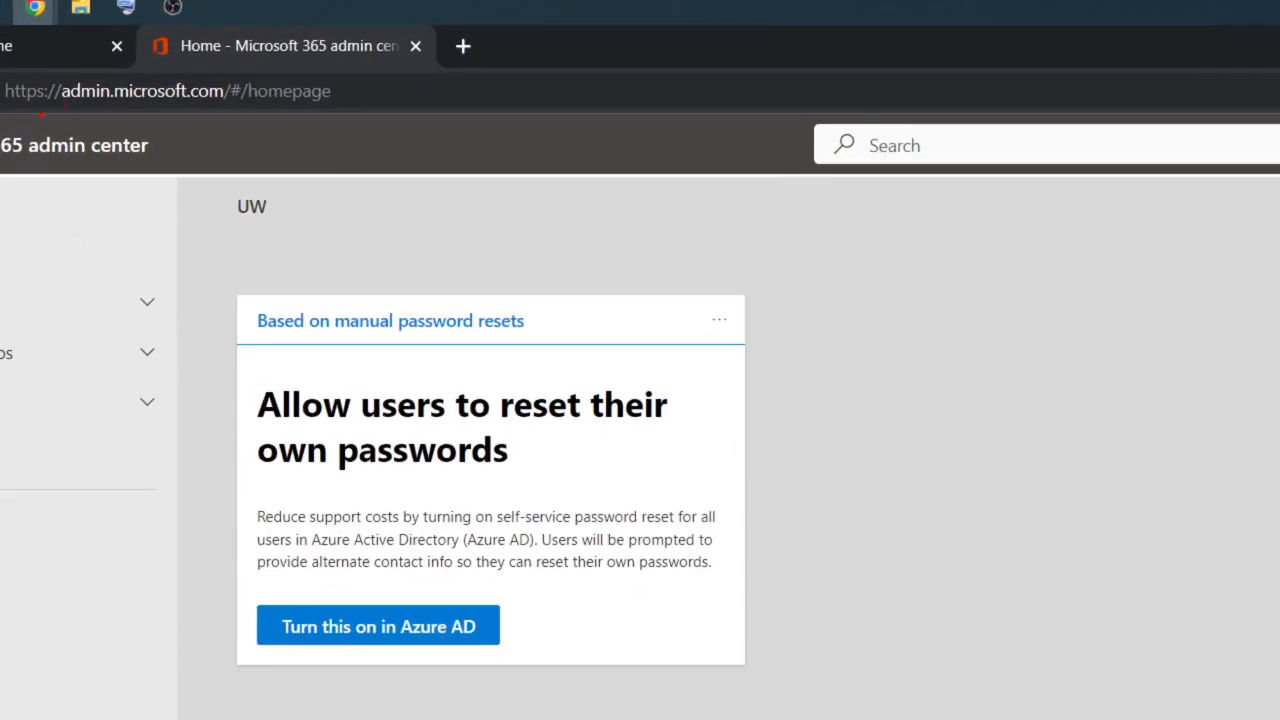
- Open the Licenses page under Billing in the Microsoft 365 admin center
drag(42, 115, 128, 113)
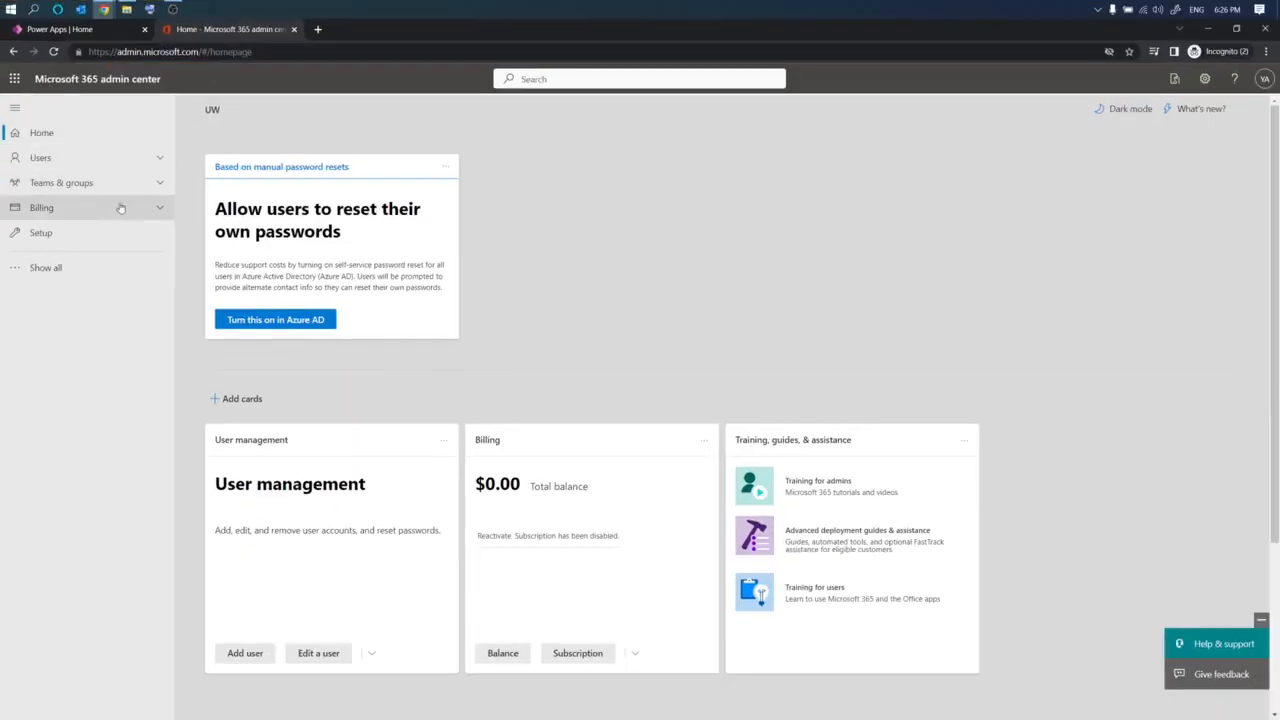
click(147, 401)
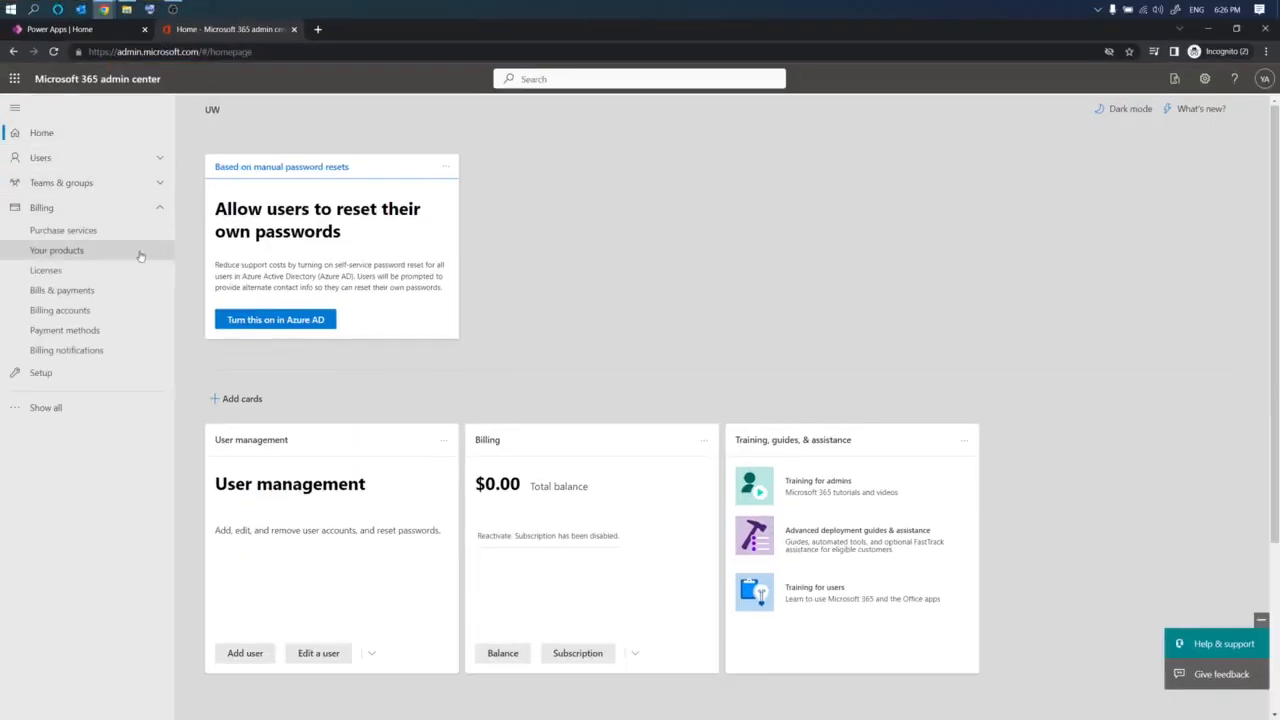
click(46, 270)
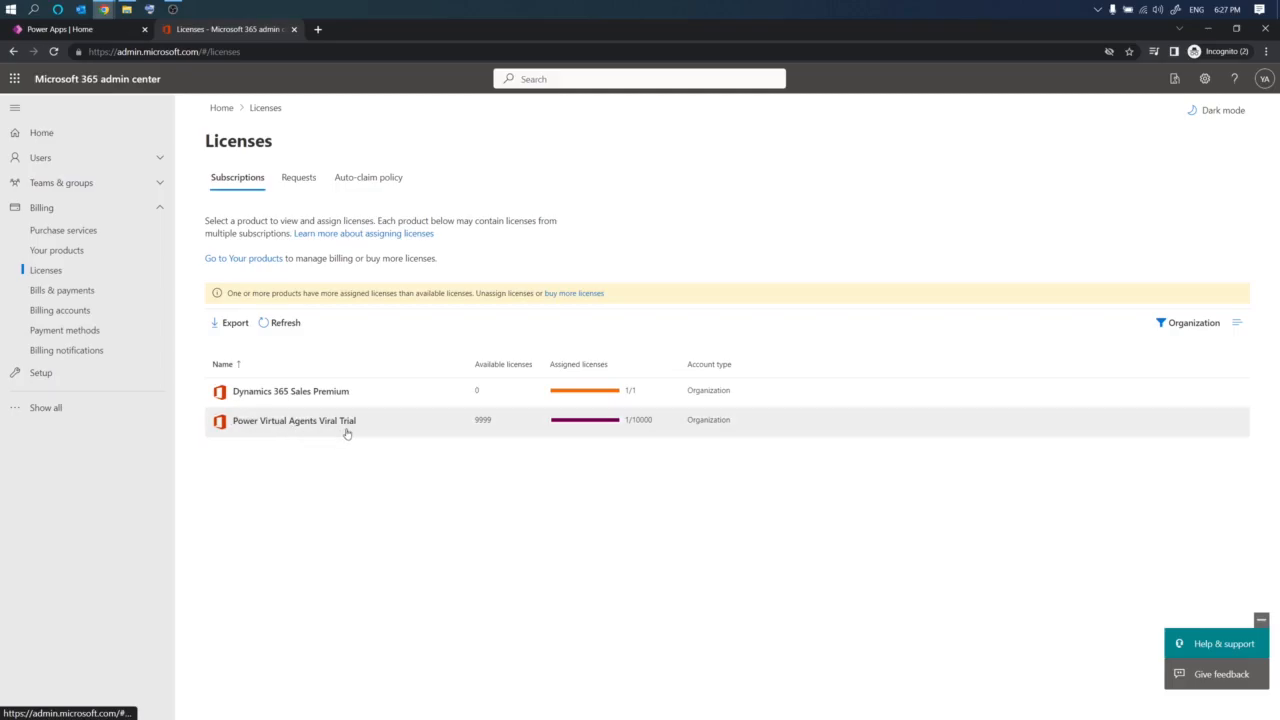
- Return to Power Apps and open the Create page under Chatbots
click(83, 31)
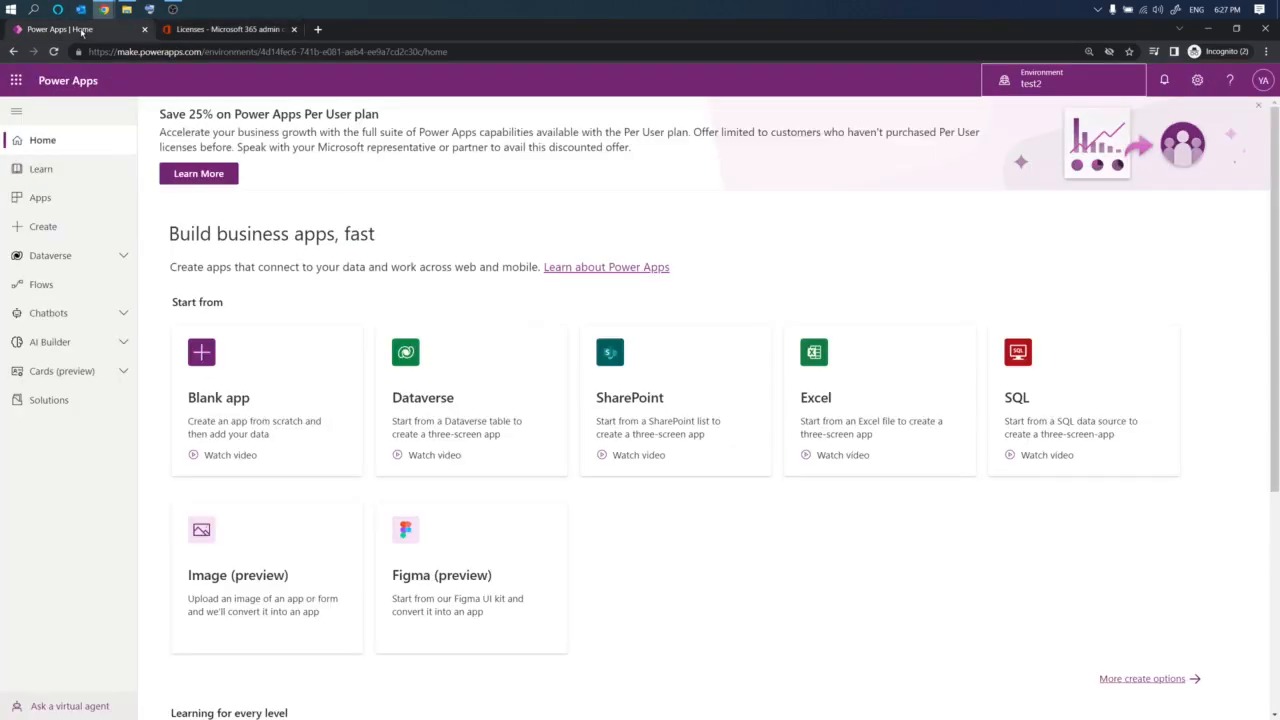
click(117, 318)
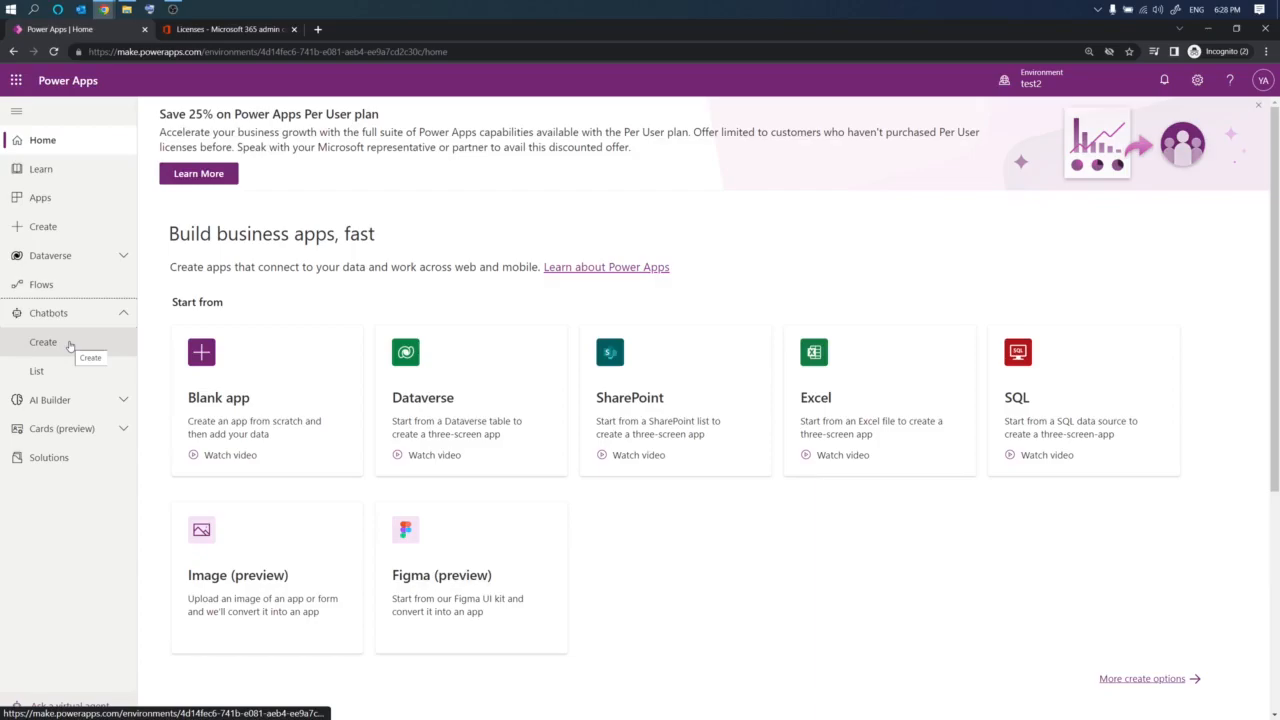
click(43, 342)
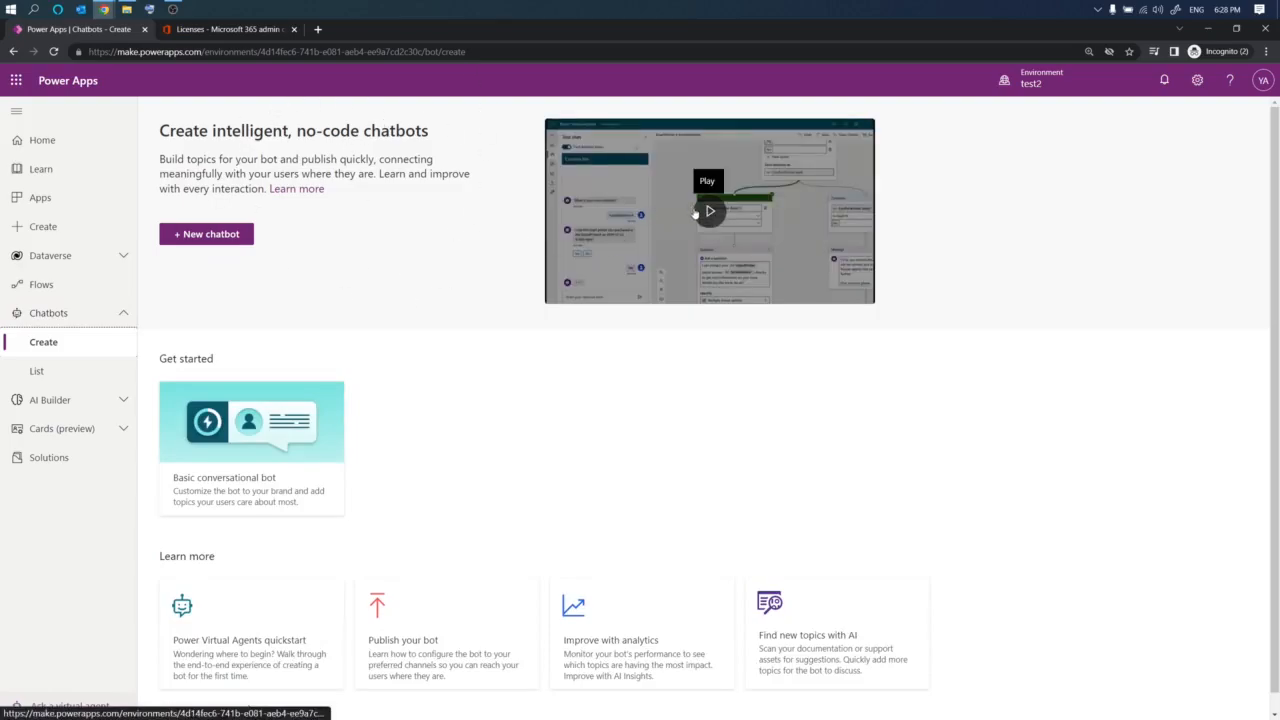
- Examine the Learn more cards on the chatbot Create page, including Find new topics with AI
scroll(368, 454, down, 1)
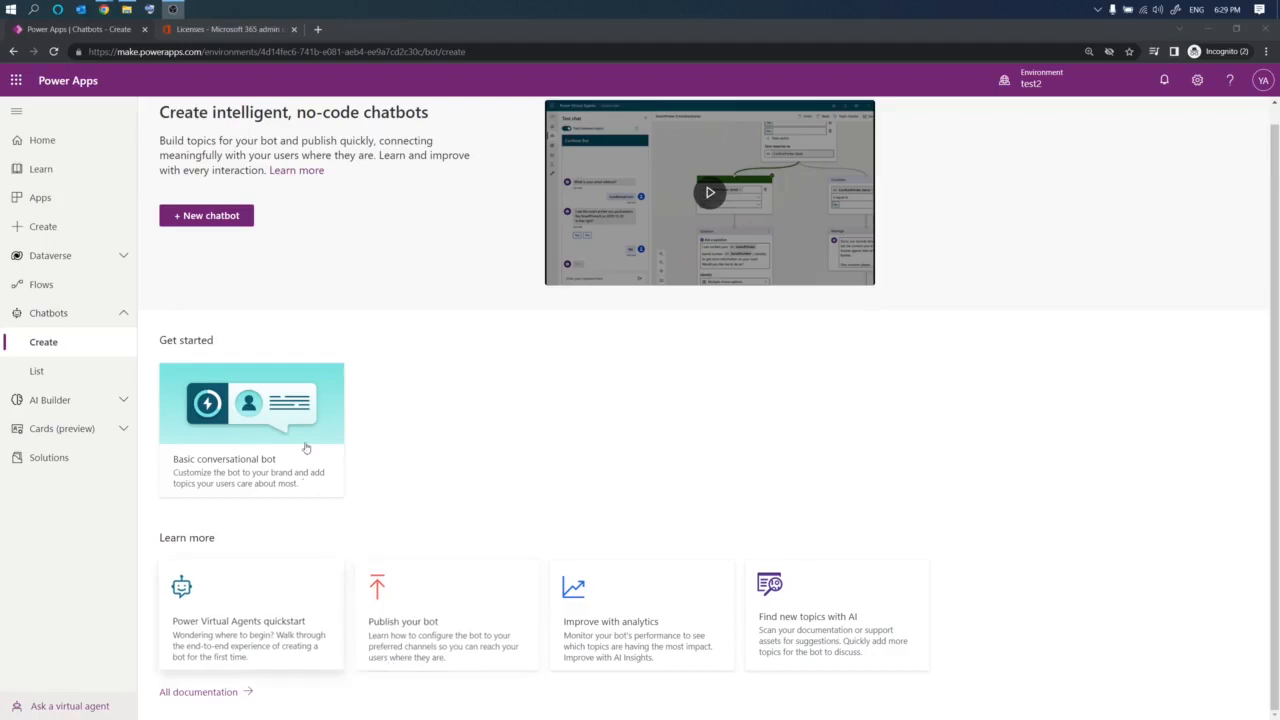
key(ctrl+1)
click(638, 631)
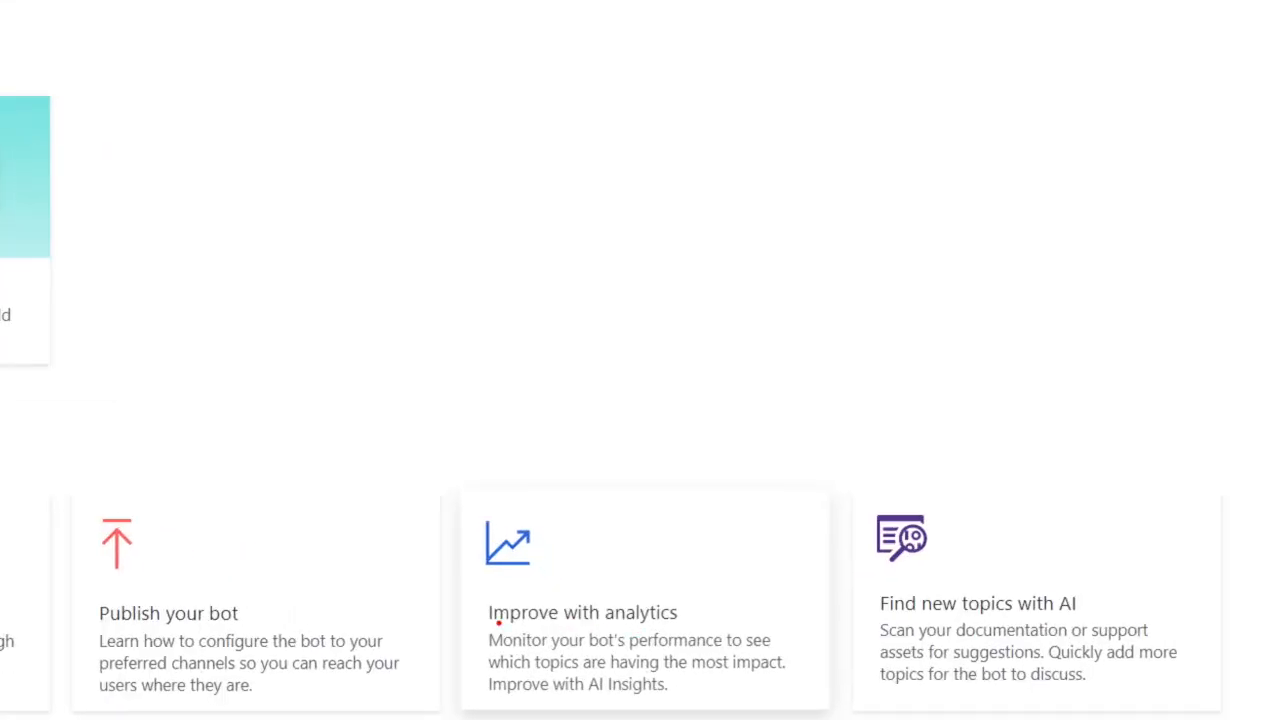
mouse_move(479, 628)
mouse_down()
mouse_move(693, 630)
mouse_move(740, 572)
mouse_move(503, 492)
mouse_move(410, 618)
mouse_move(490, 638)
mouse_up()
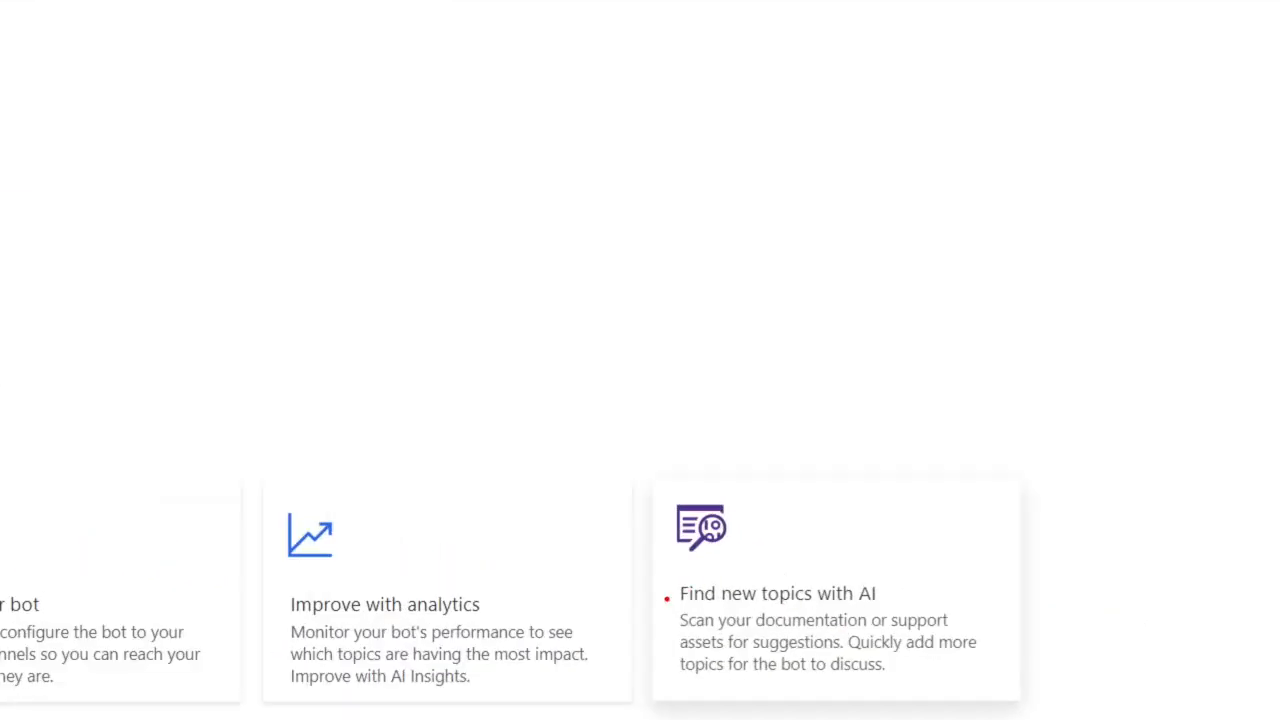
mouse_move(677, 604)
mouse_down()
mouse_move(925, 604)
mouse_move(850, 565)
mouse_move(602, 577)
mouse_move(657, 602)
mouse_up()
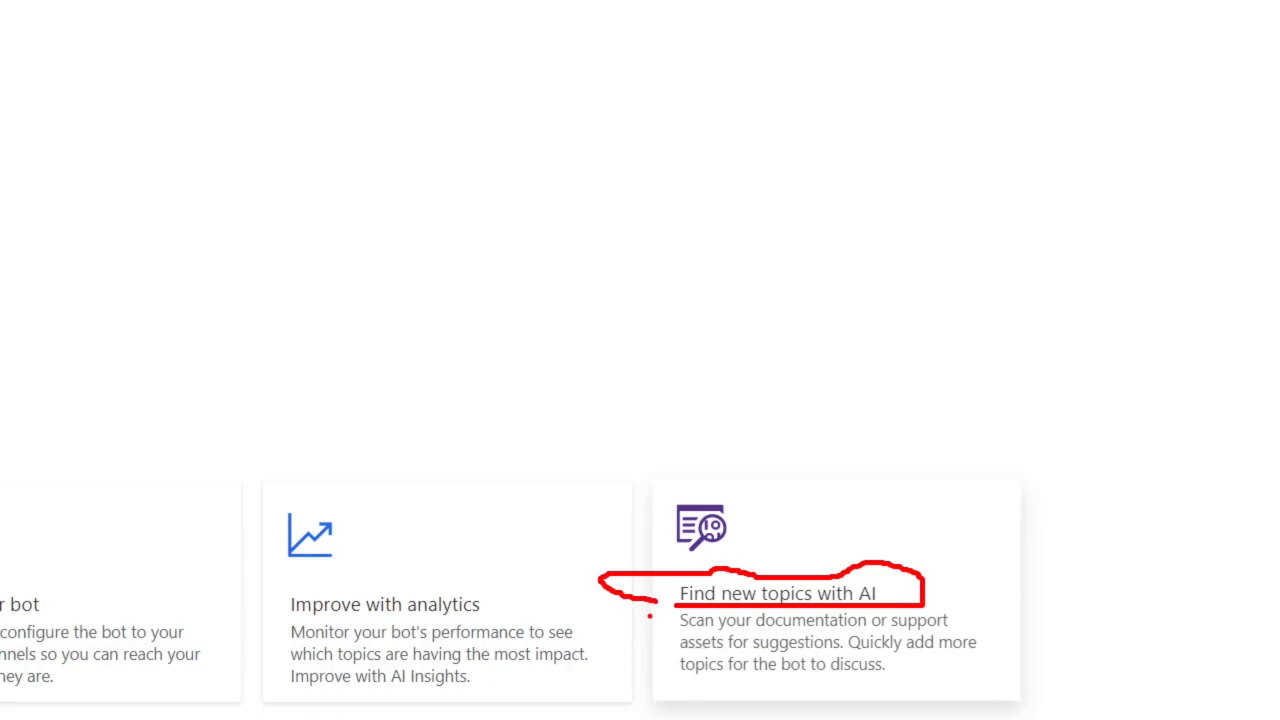
drag(674, 615, 655, 659)
key(Escape)
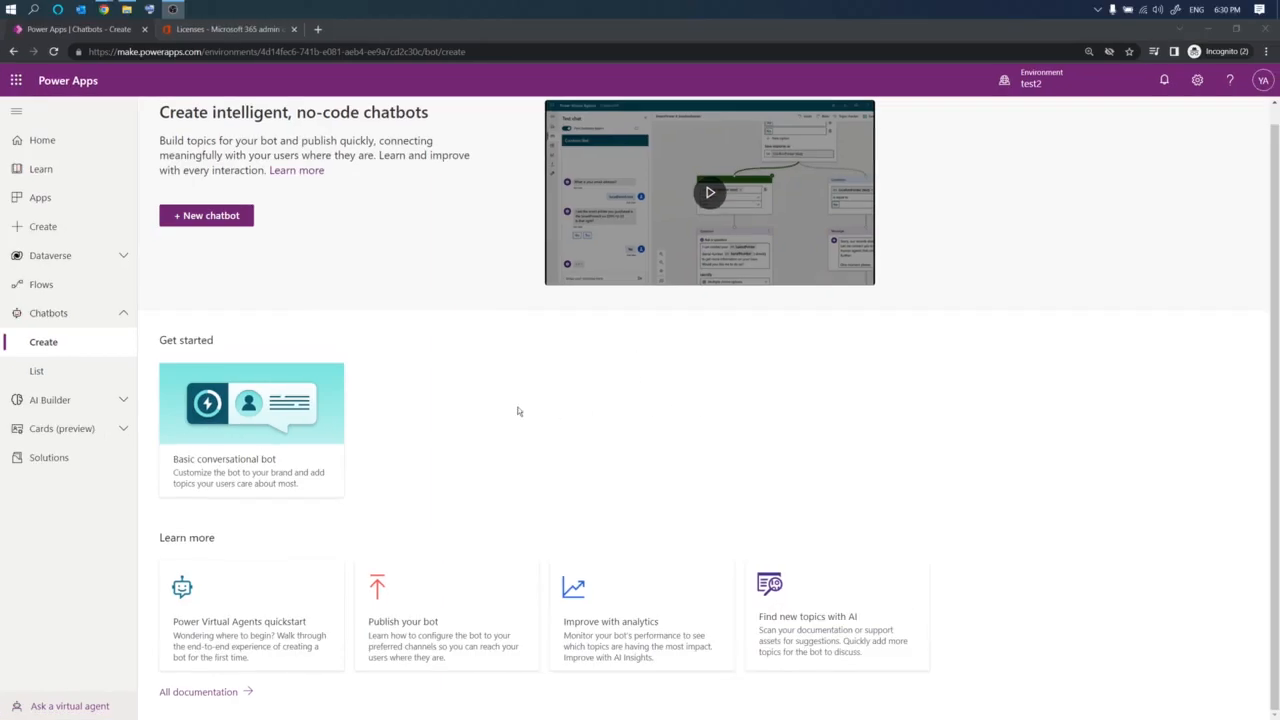
- Start a new chatbot from the Create page, opening Power Virtual Agents in a new tab
scroll(380, 398, up, 1)
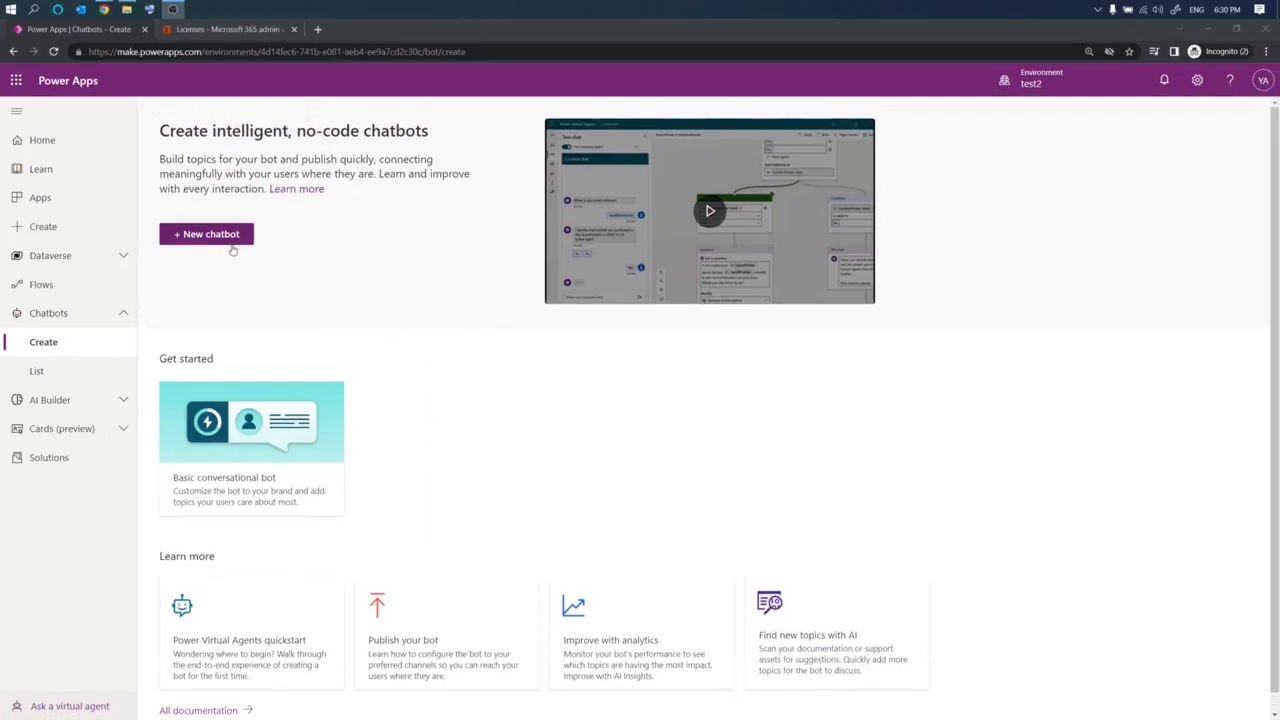
key(ctrl+1)
click(162, 254)
mouse_move(160, 254)
mouse_down()
mouse_move(279, 266)
mouse_move(346, 159)
mouse_move(192, 164)
mouse_move(142, 246)
mouse_up()
key(Escape)
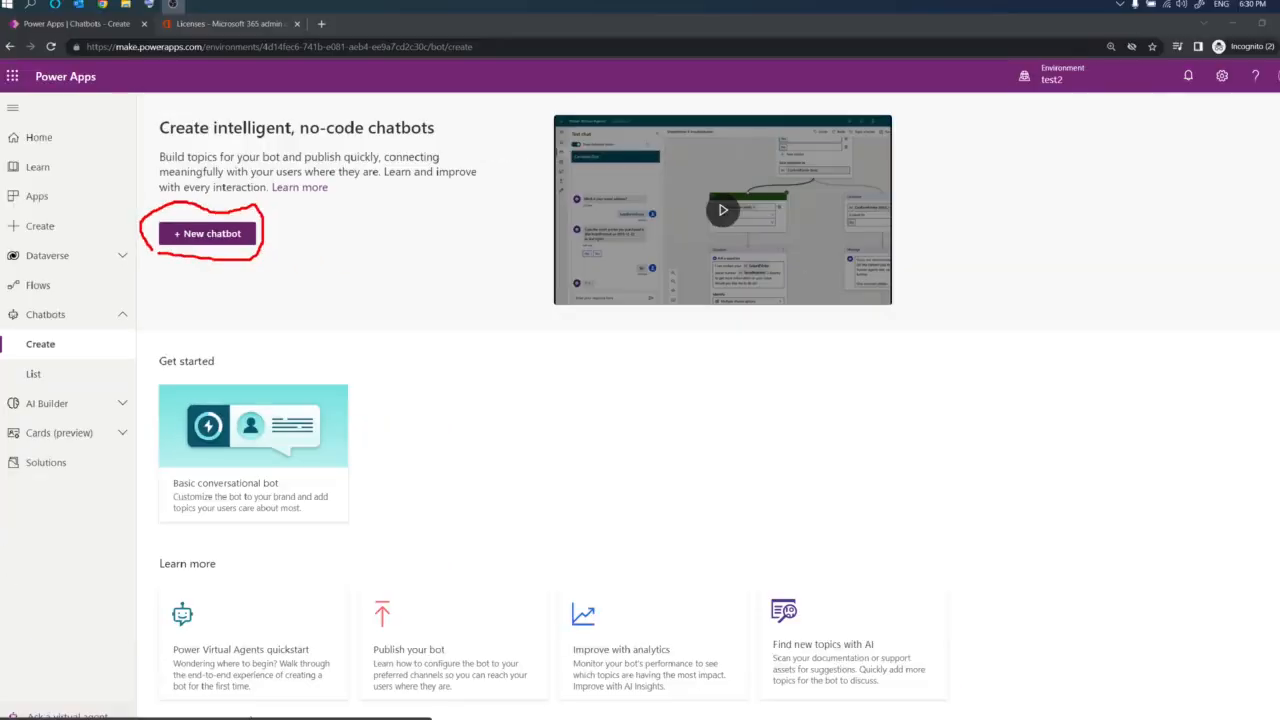
click(198, 236)
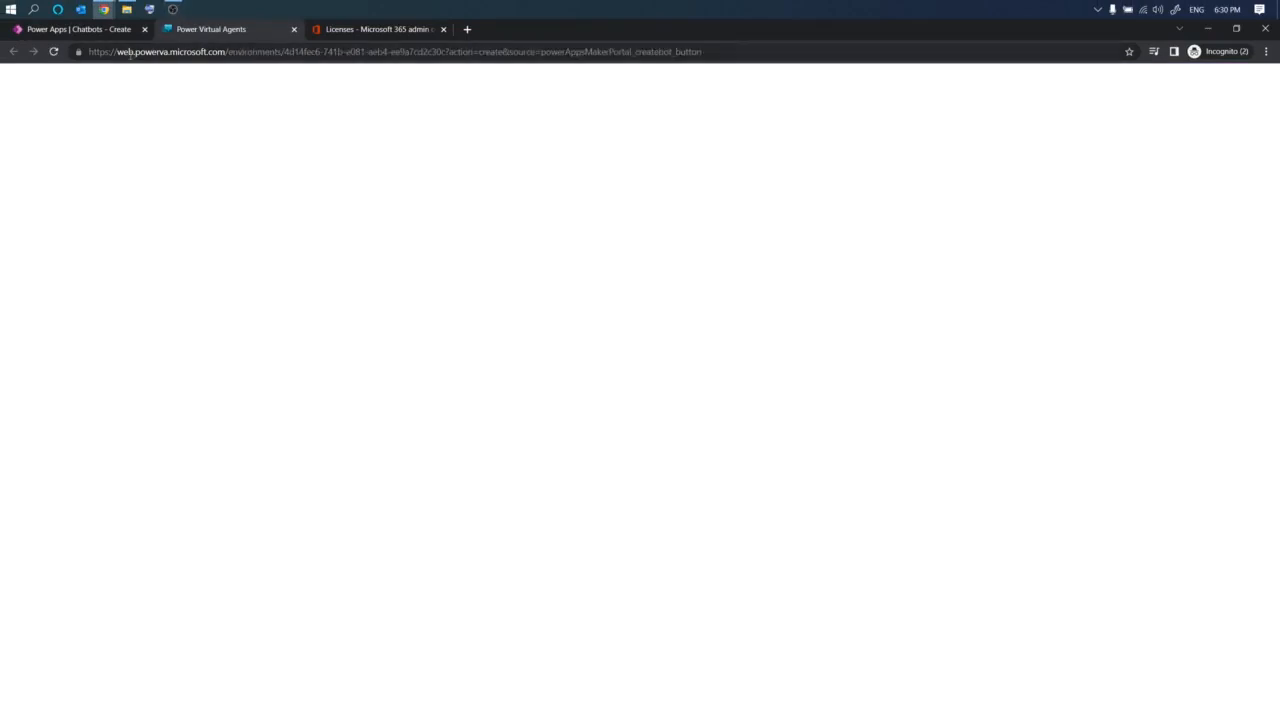
key(ctrl+1)
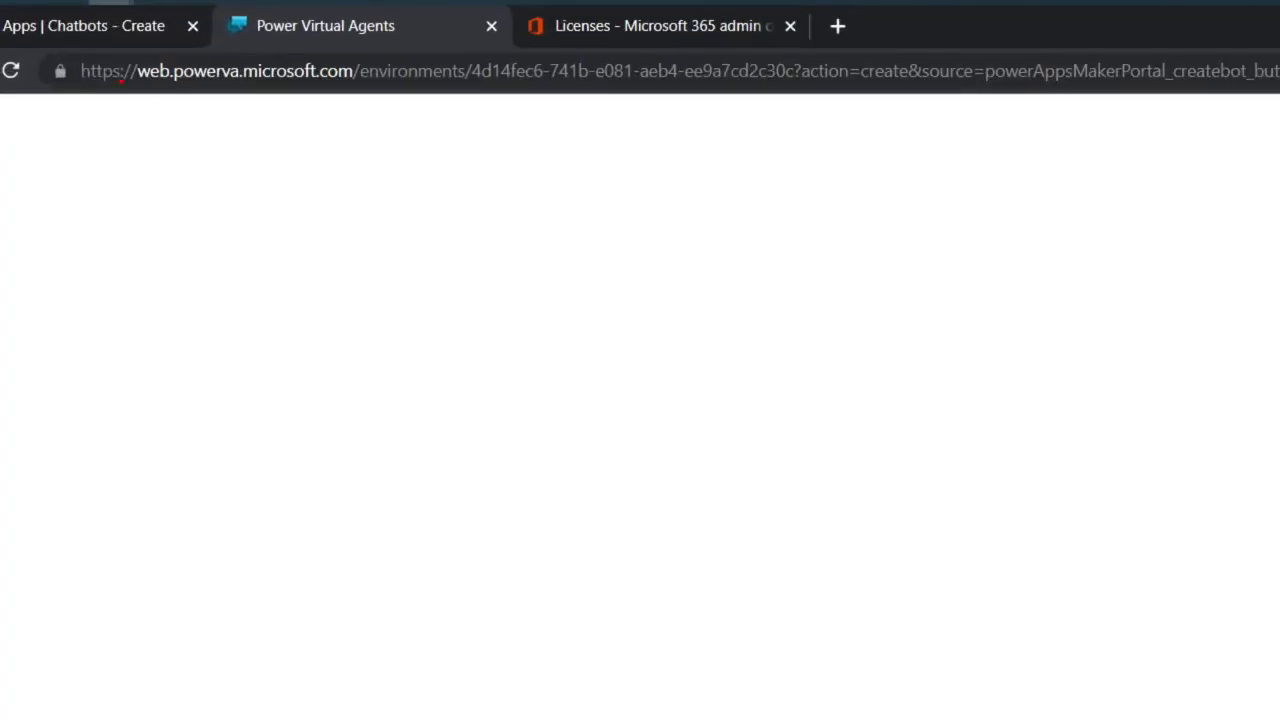
mouse_move(165, 76)
mouse_down()
mouse_move(240, 87)
mouse_move(170, 84)
mouse_up()
drag(246, 93, 357, 96)
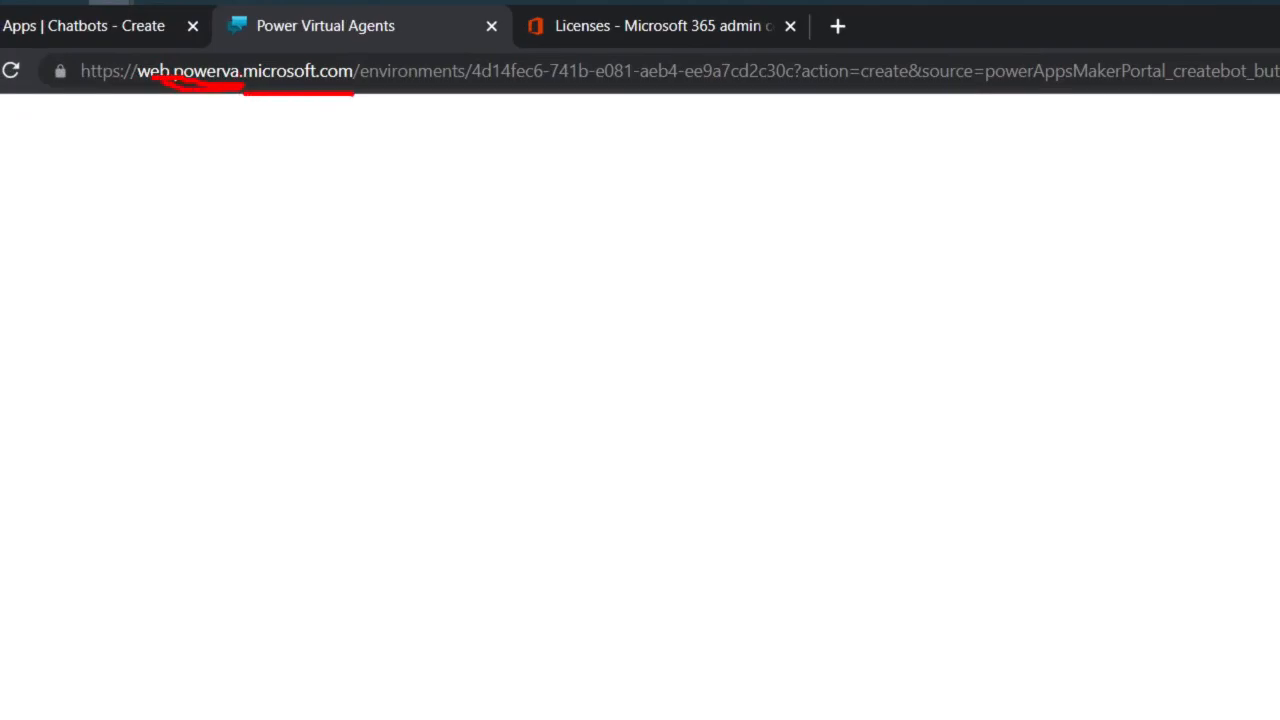
key(Escape)
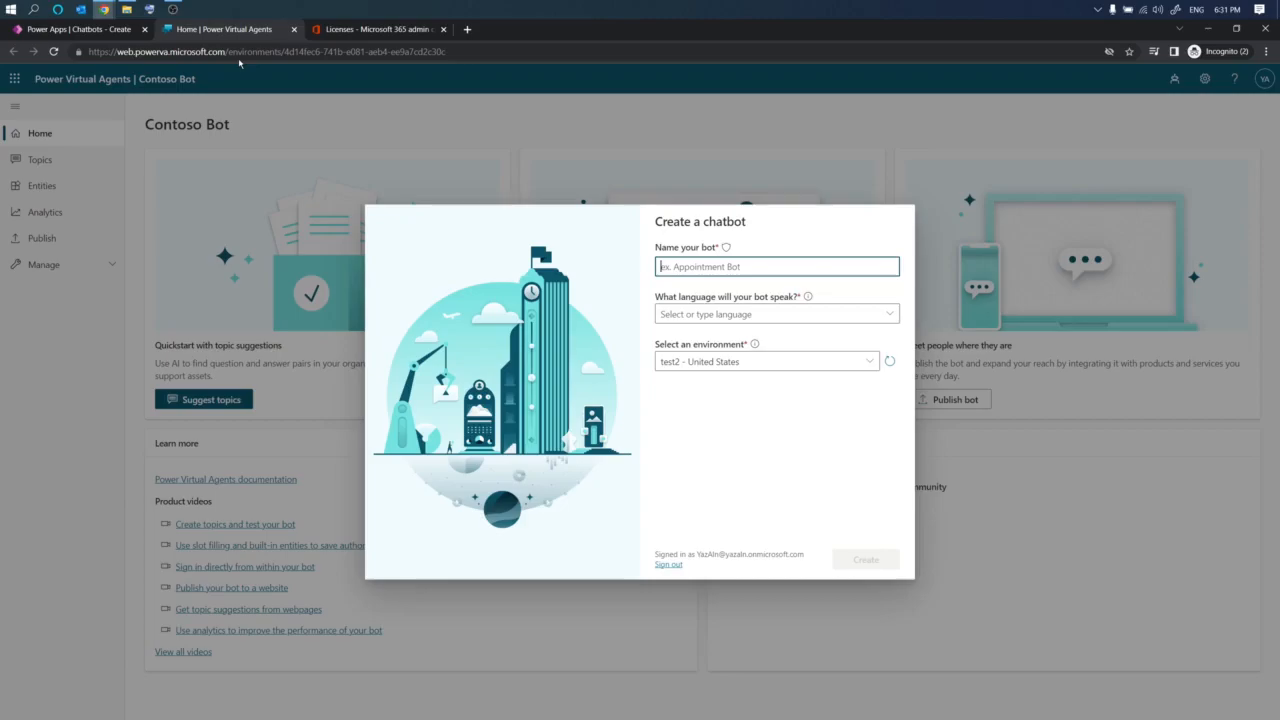
- Create a chatbot named HR_VA that speaks English (US) in the test1 - United States environment
click(734, 566)
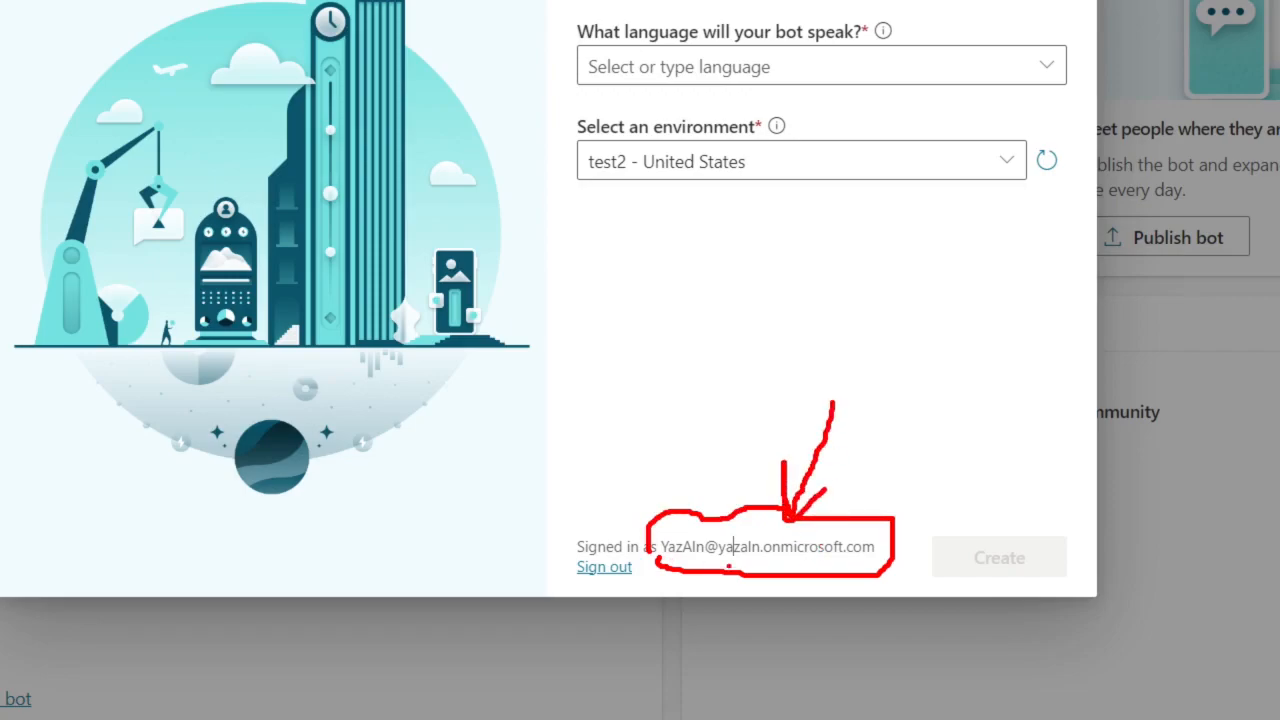
drag(716, 562, 867, 559)
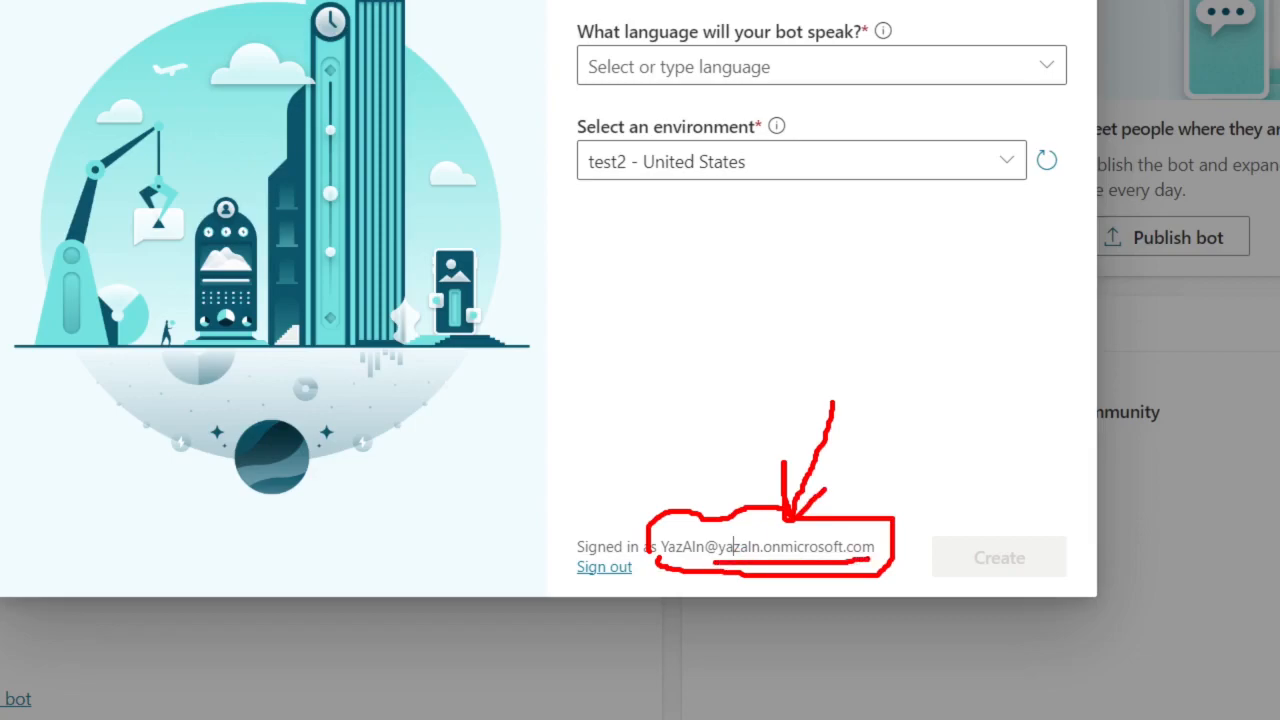
key(Escape)
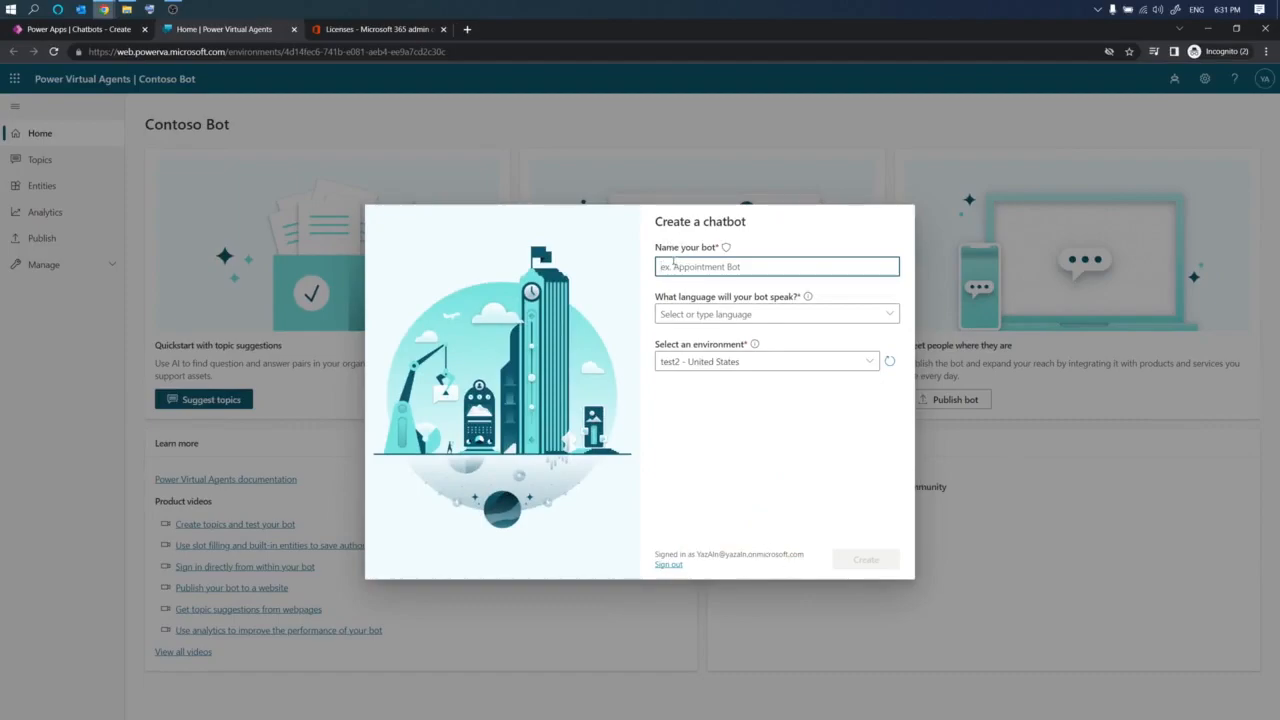
text(HR VA)
click(724, 315)
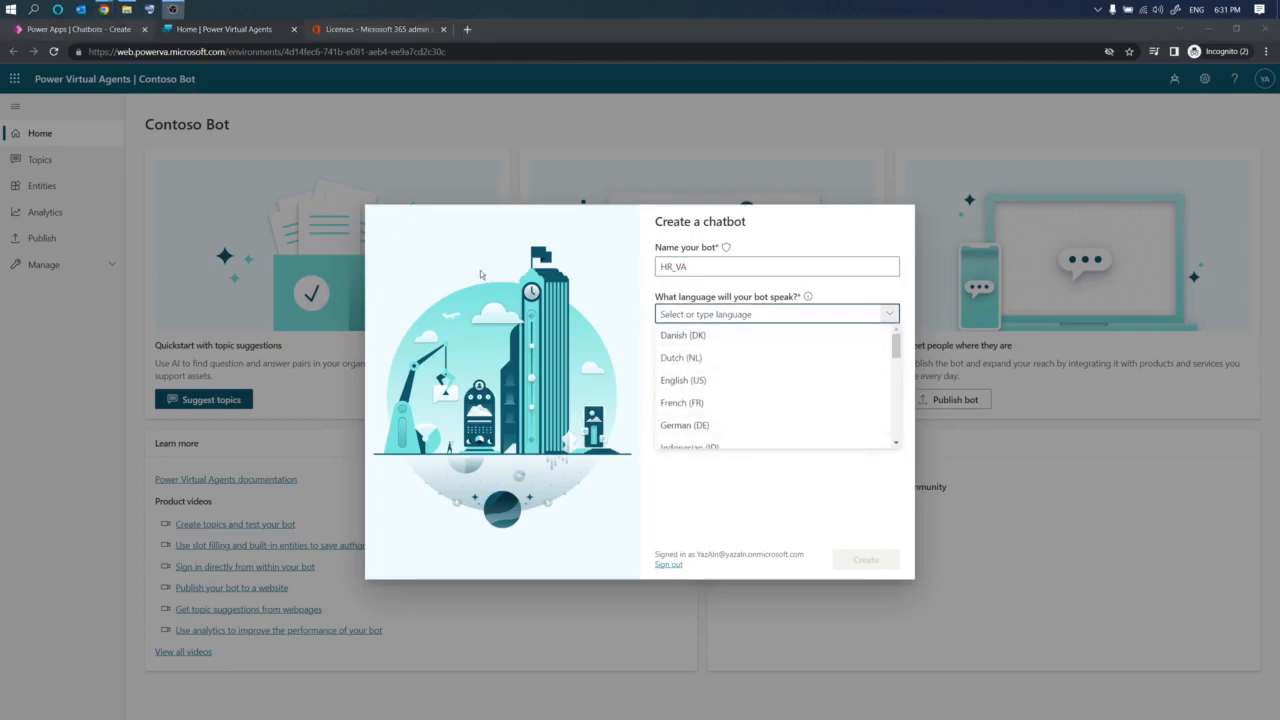
click(684, 381)
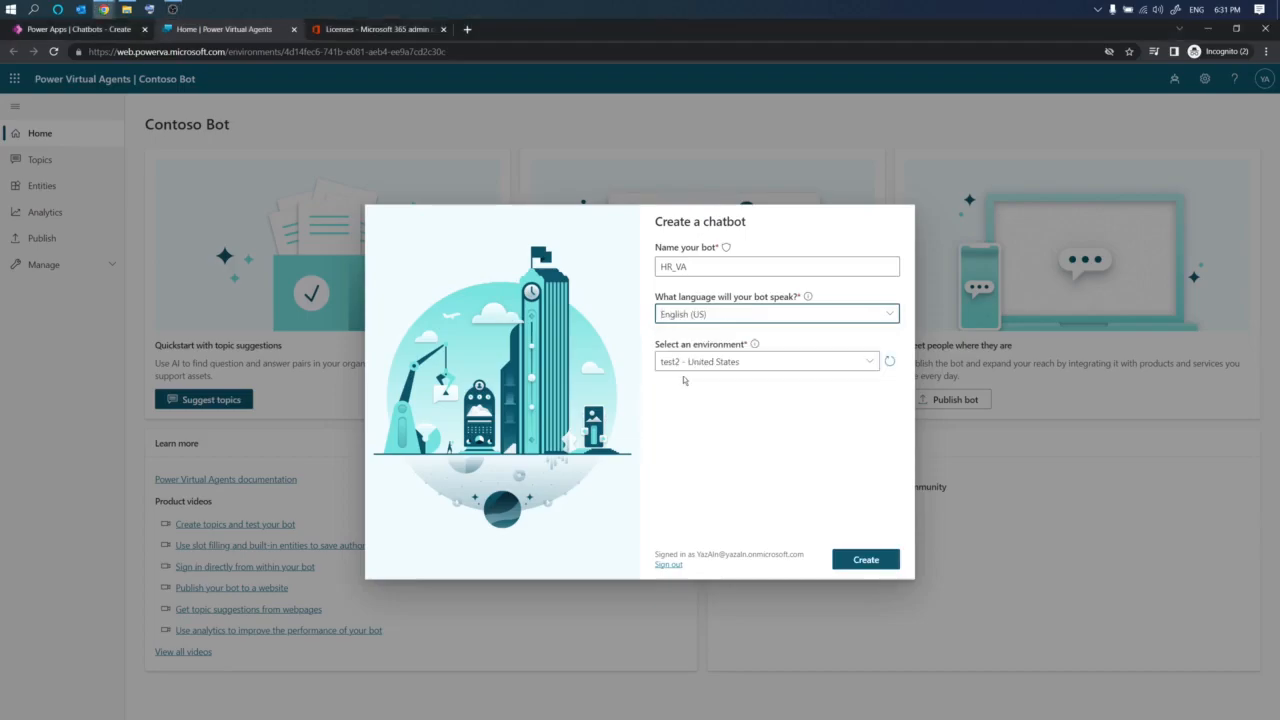
click(868, 361)
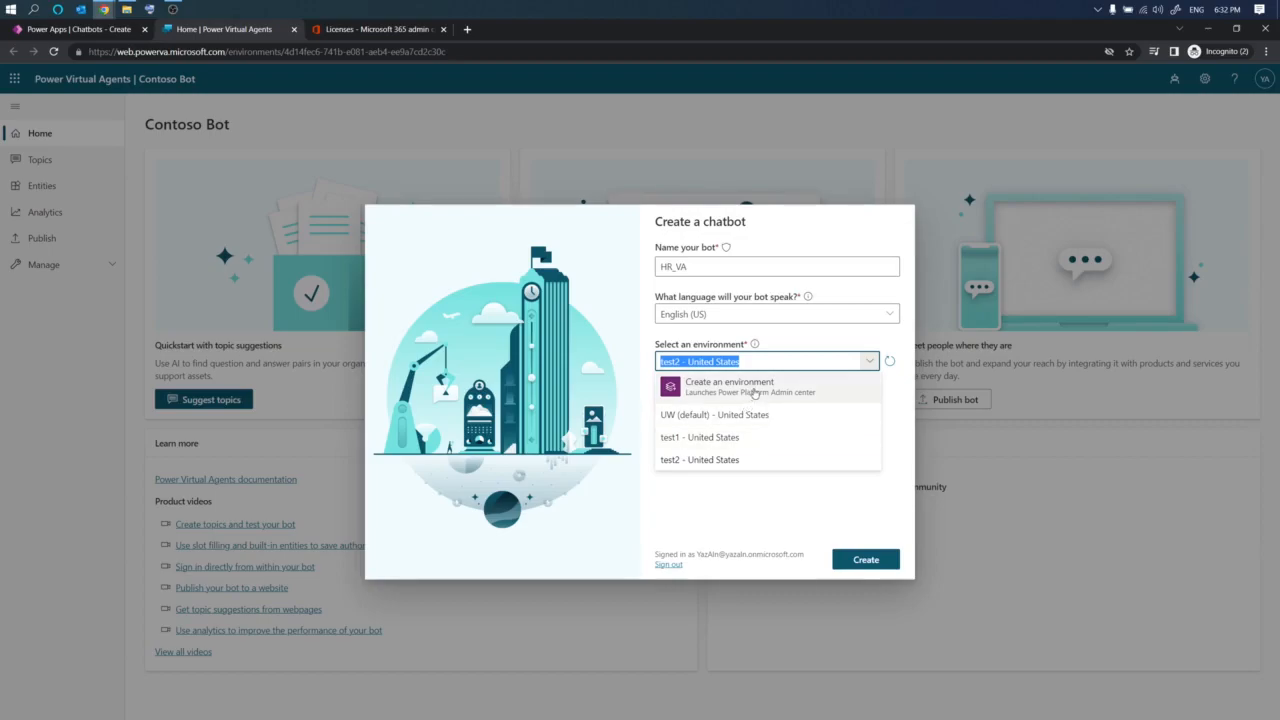
click(758, 440)
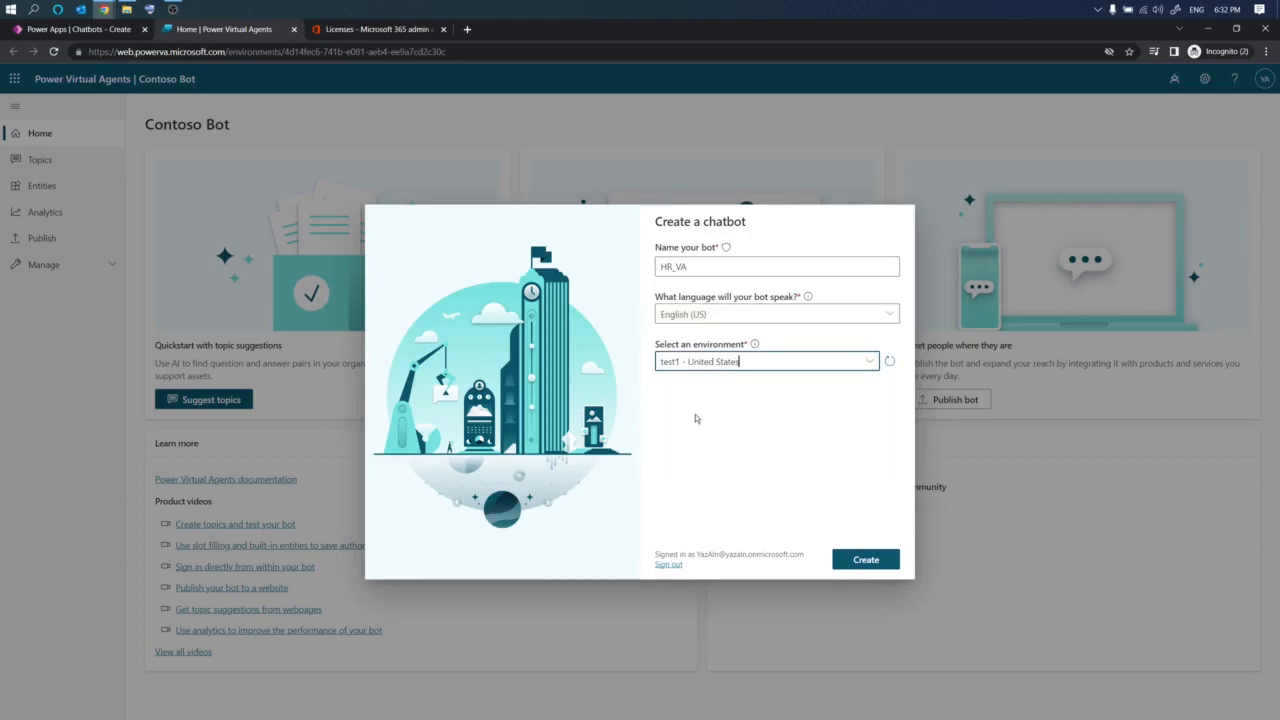
click(877, 564)
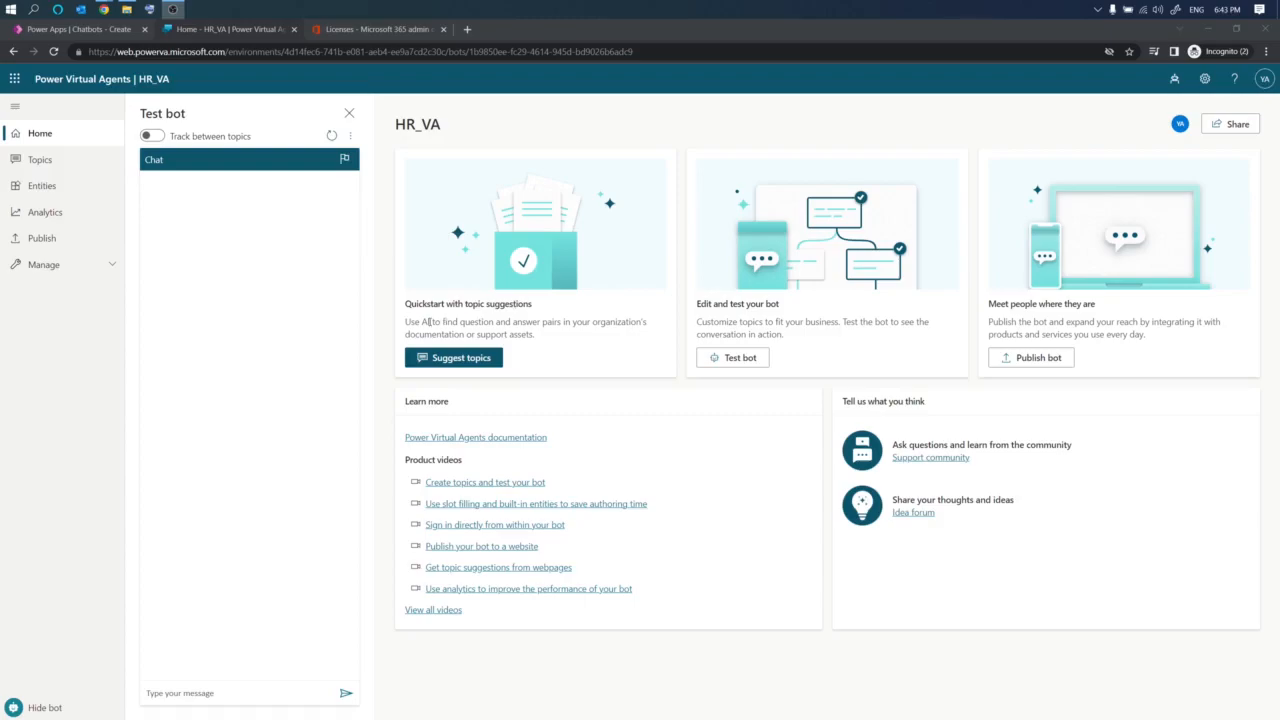
- Read the bot's home page cards, learn-more links and test bot pane
drag(483, 322, 646, 335)
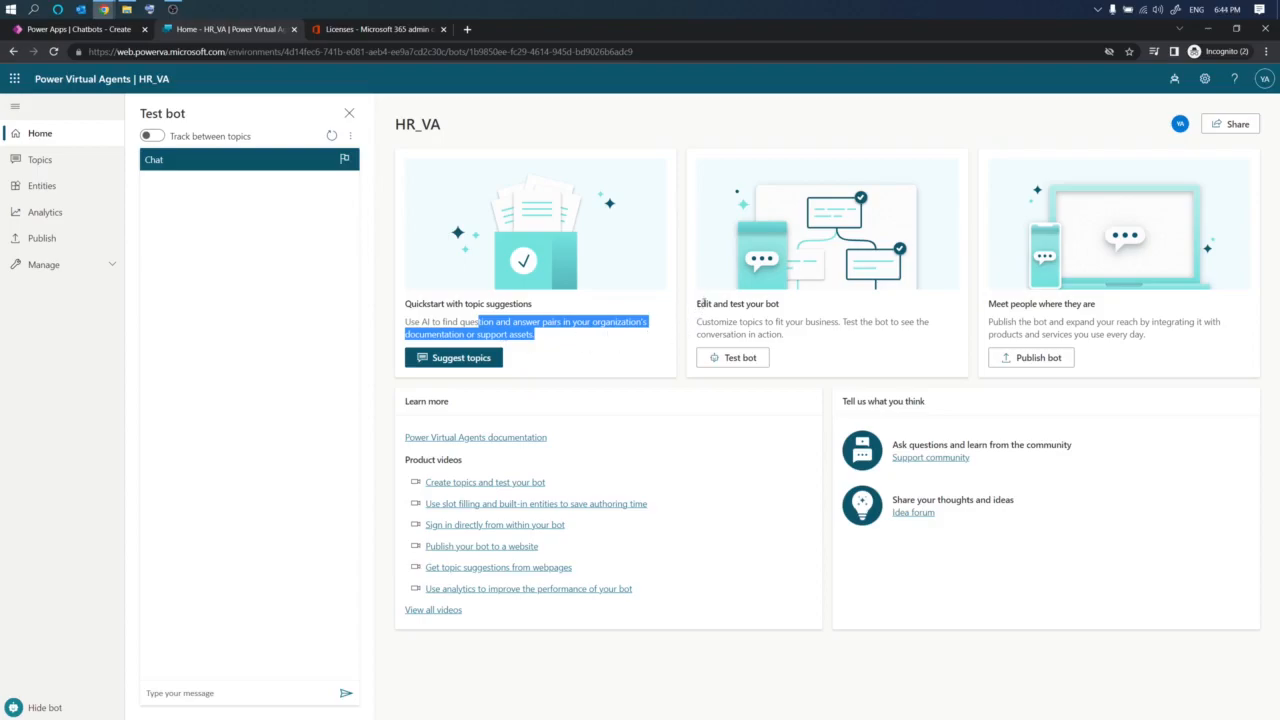
drag(698, 303, 777, 304)
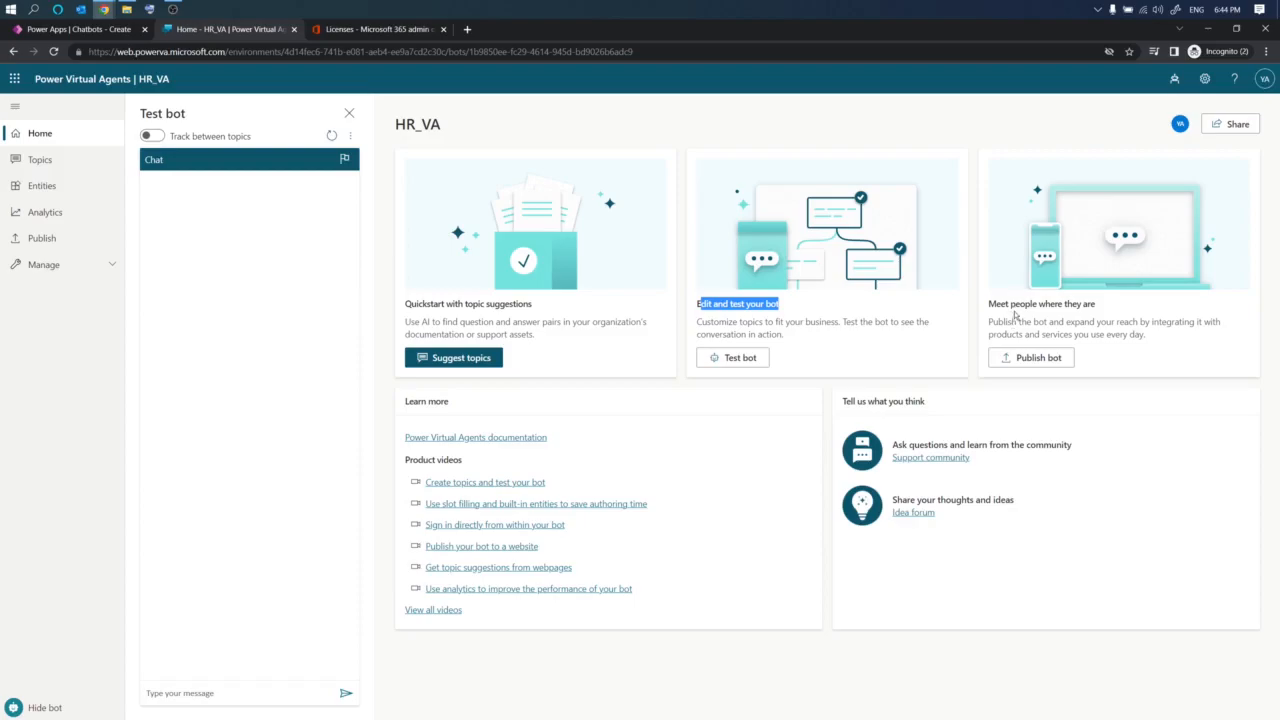
drag(1012, 322, 1200, 322)
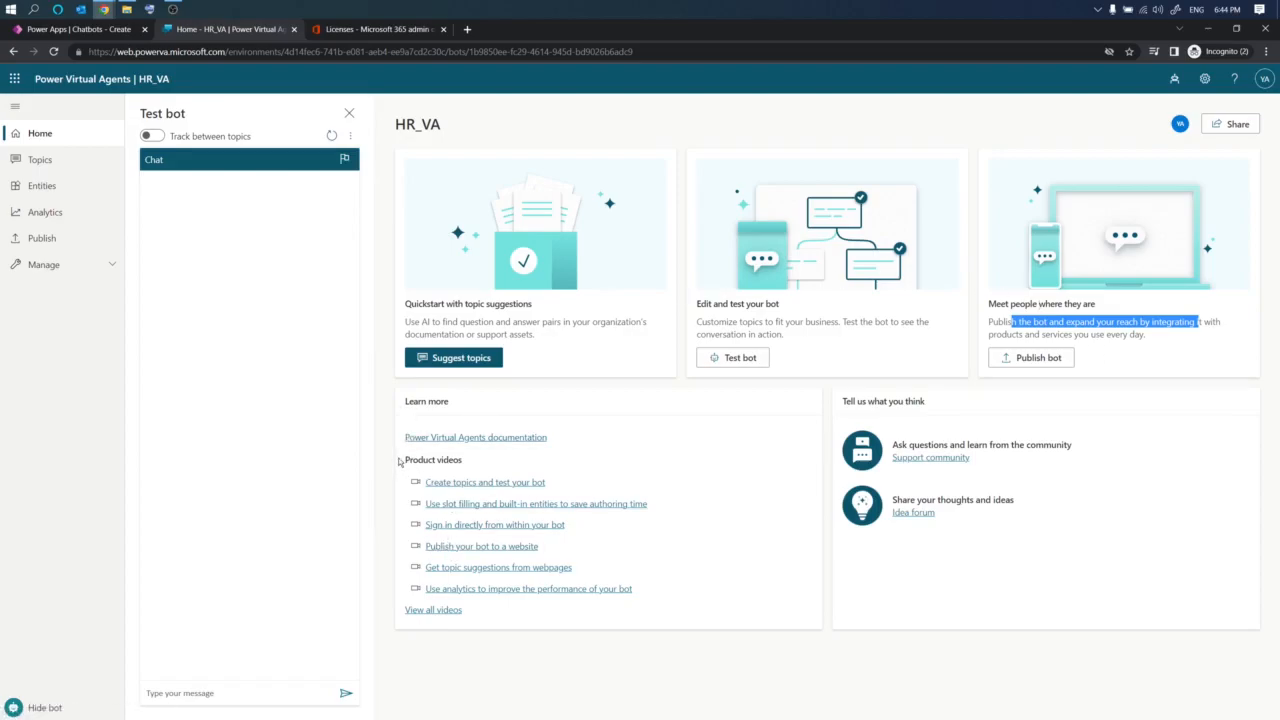
drag(398, 460, 651, 588)
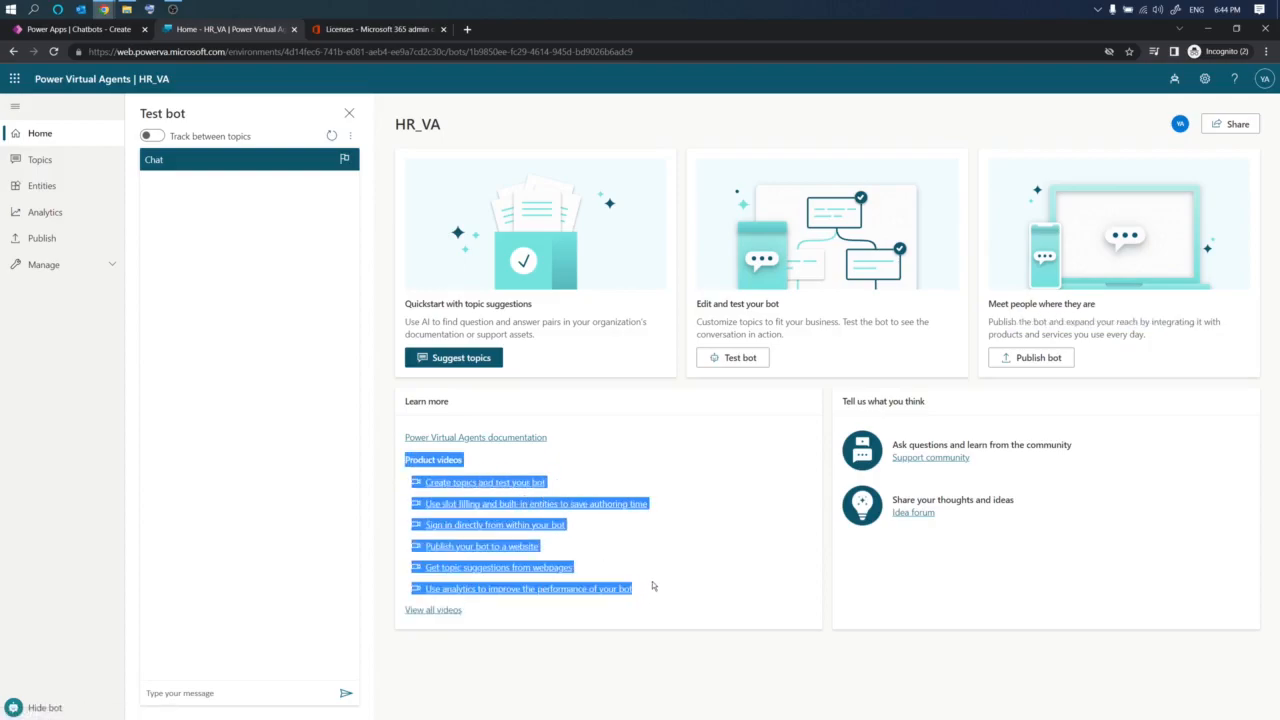
click(567, 467)
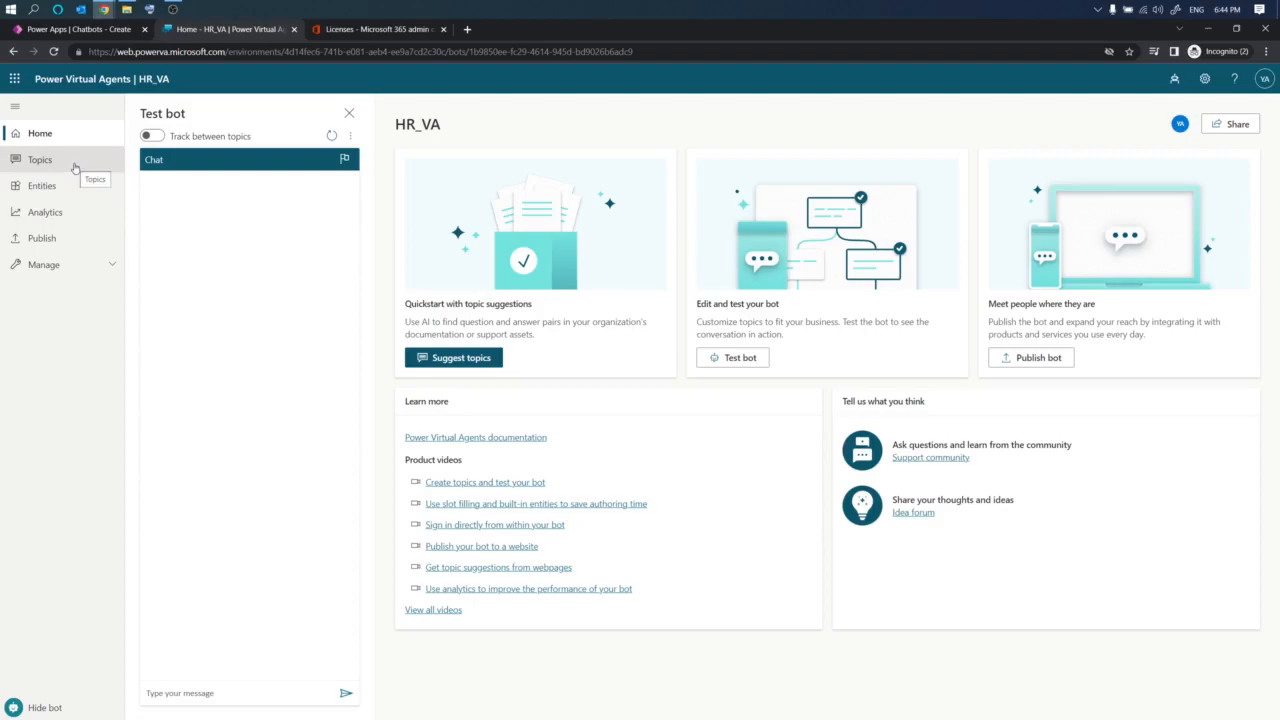
triple_click(182, 111)
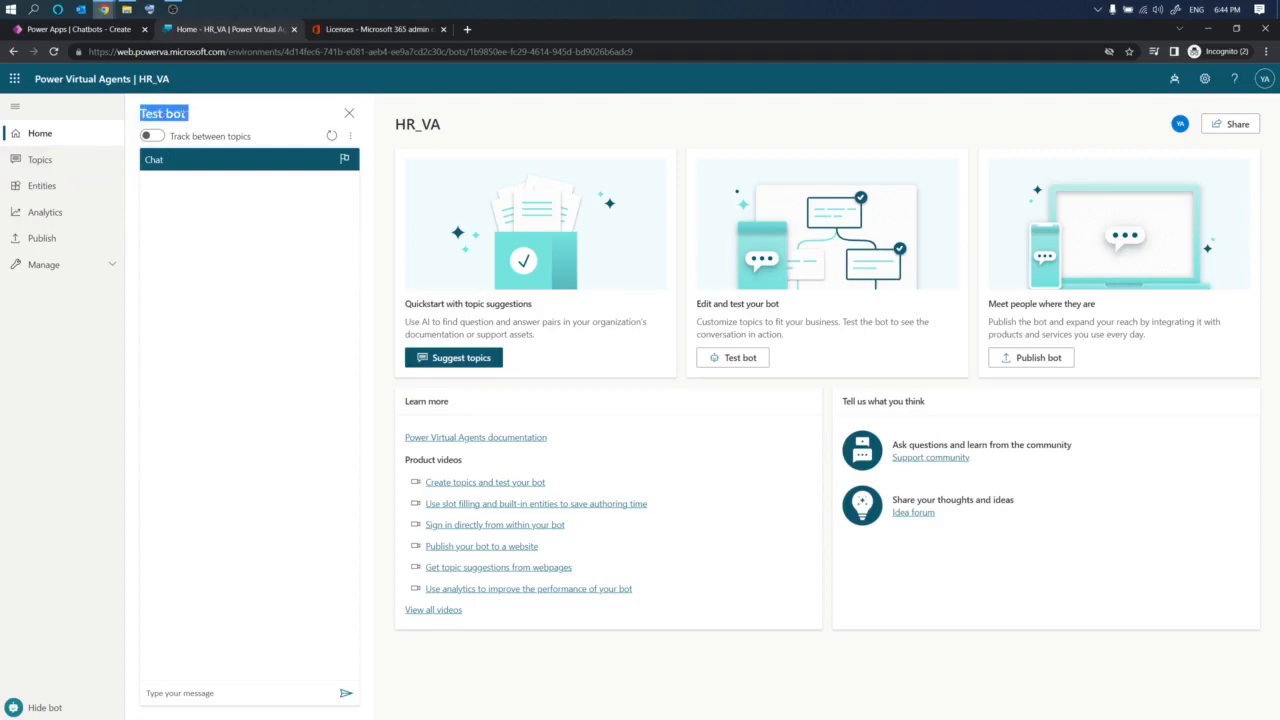
- Send the message hello to the test bot
click(215, 692)
text(hello)
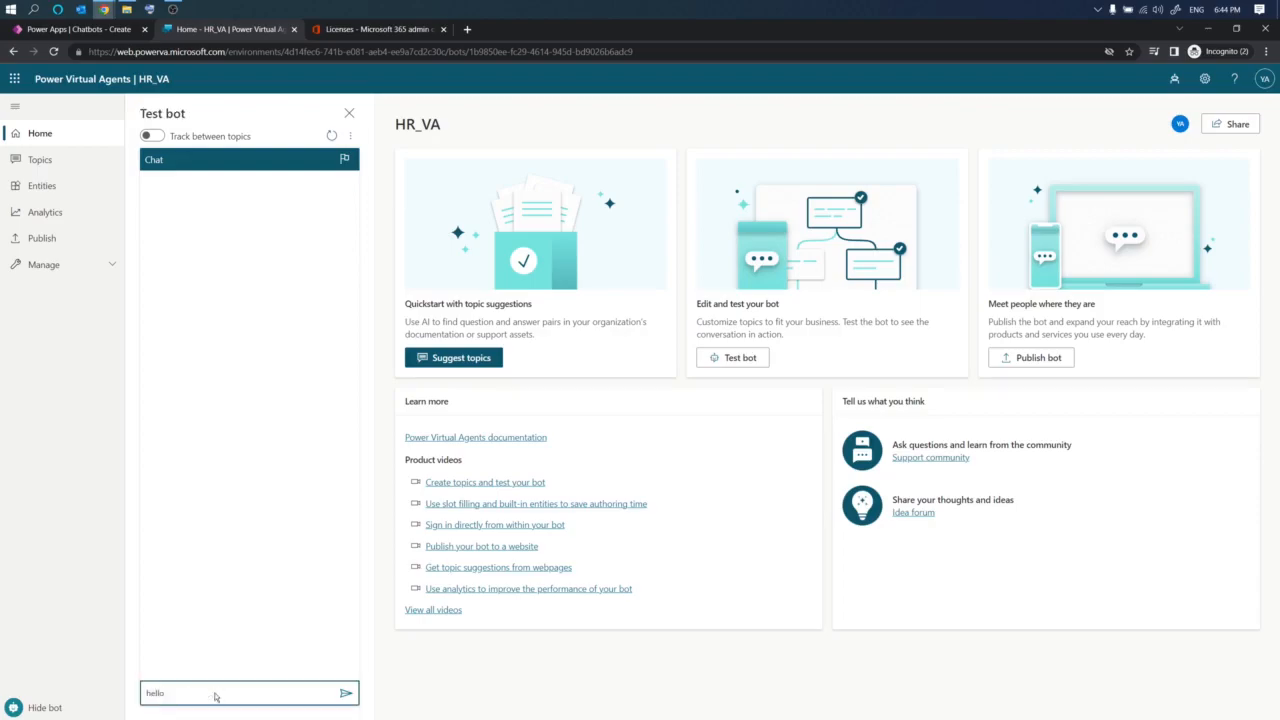
key(Return)
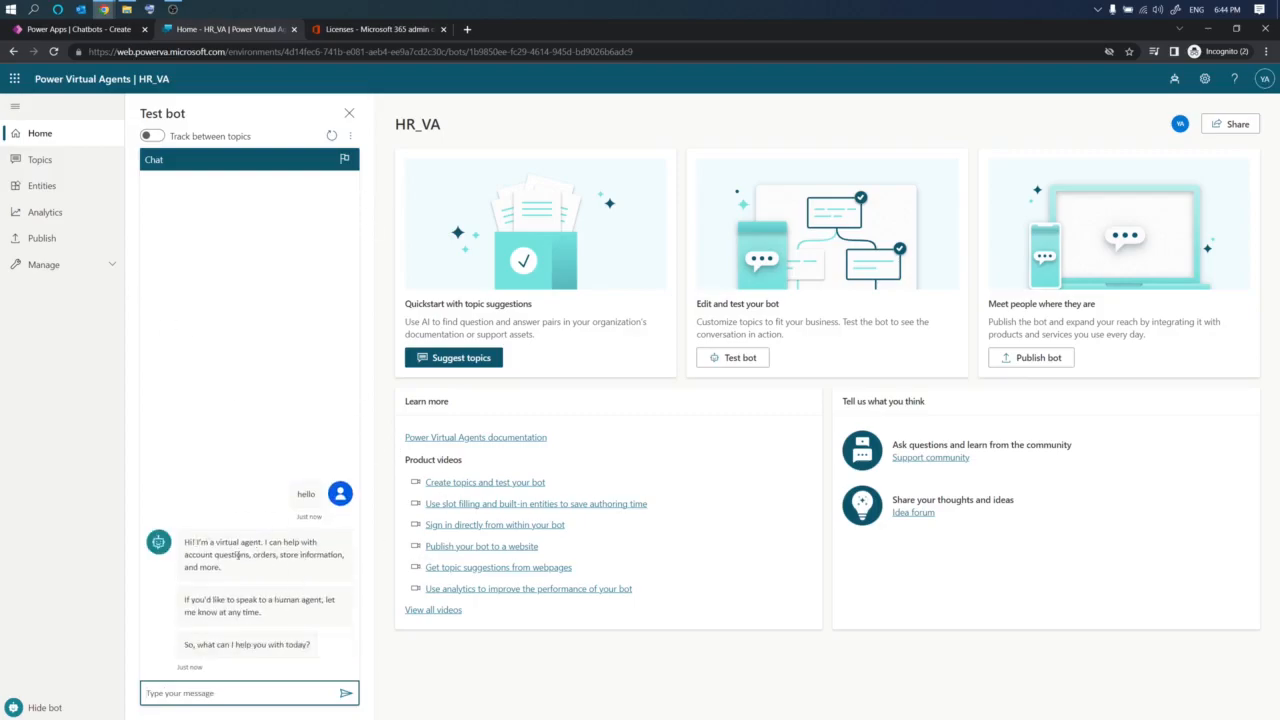
- Open the bot's Topics and turn off the four Lesson sample topics
click(39, 160)
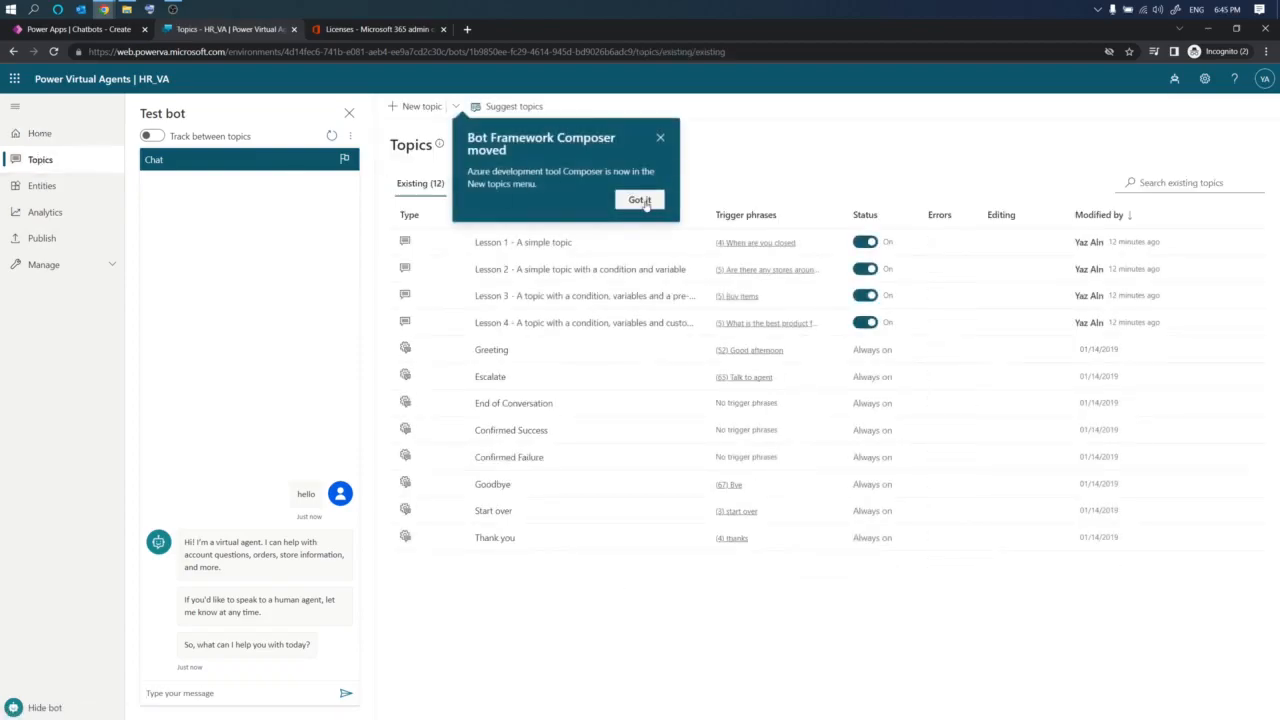
click(645, 202)
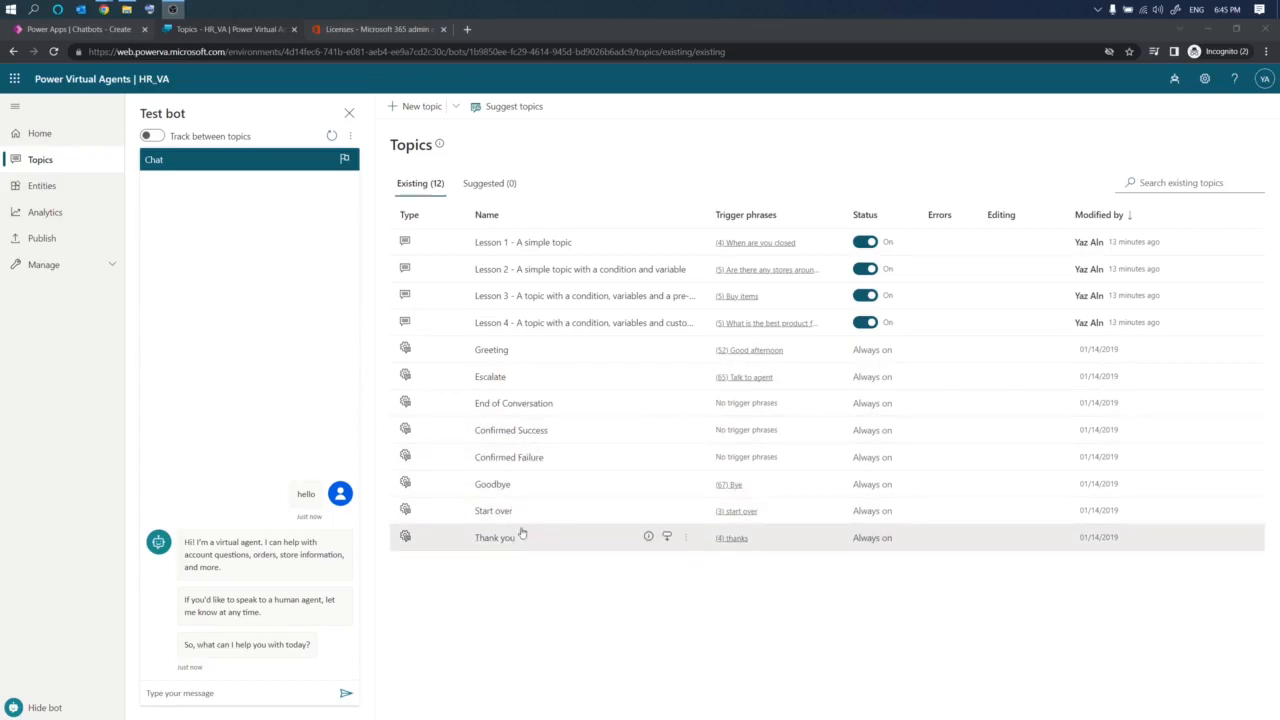
click(866, 241)
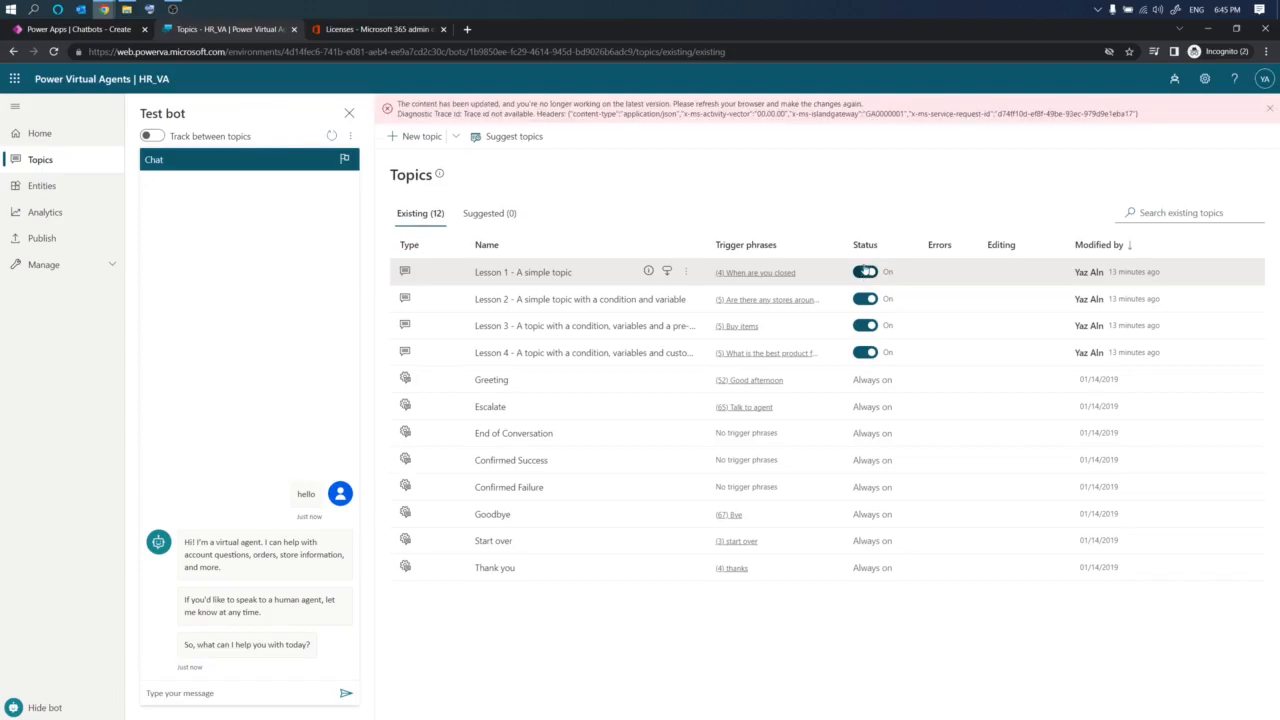
click(859, 273)
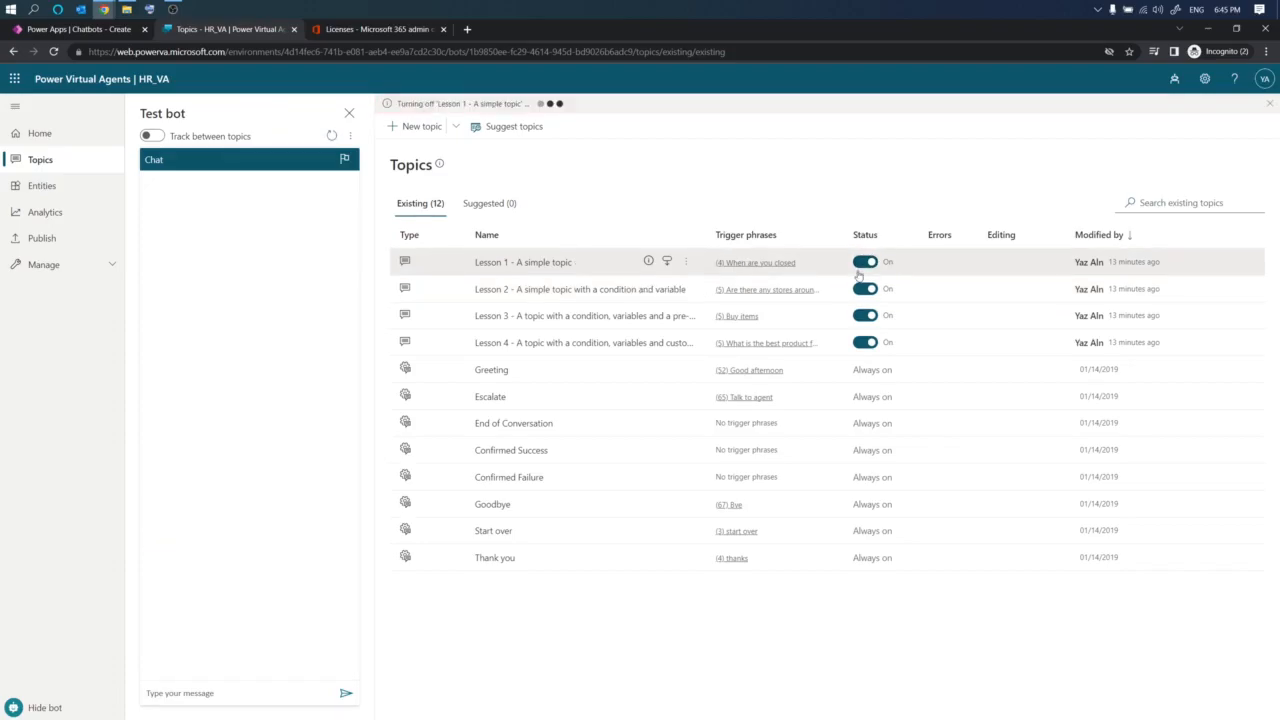
click(863, 290)
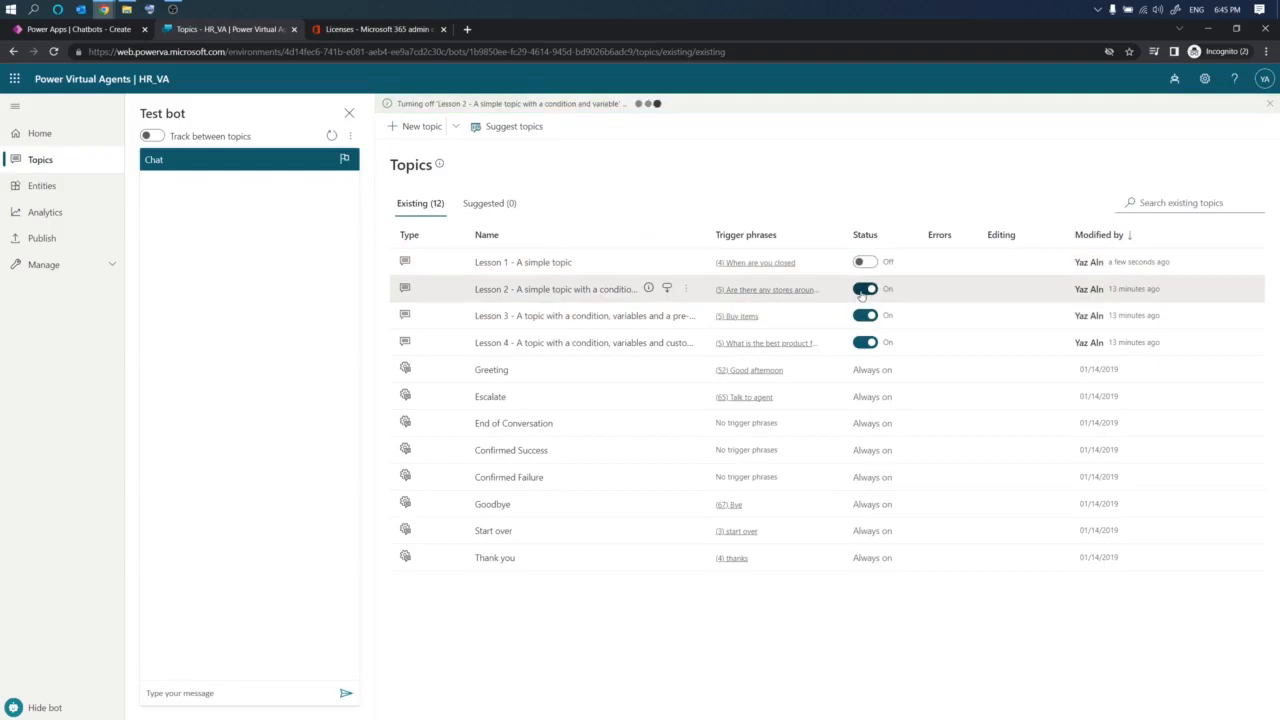
click(864, 316)
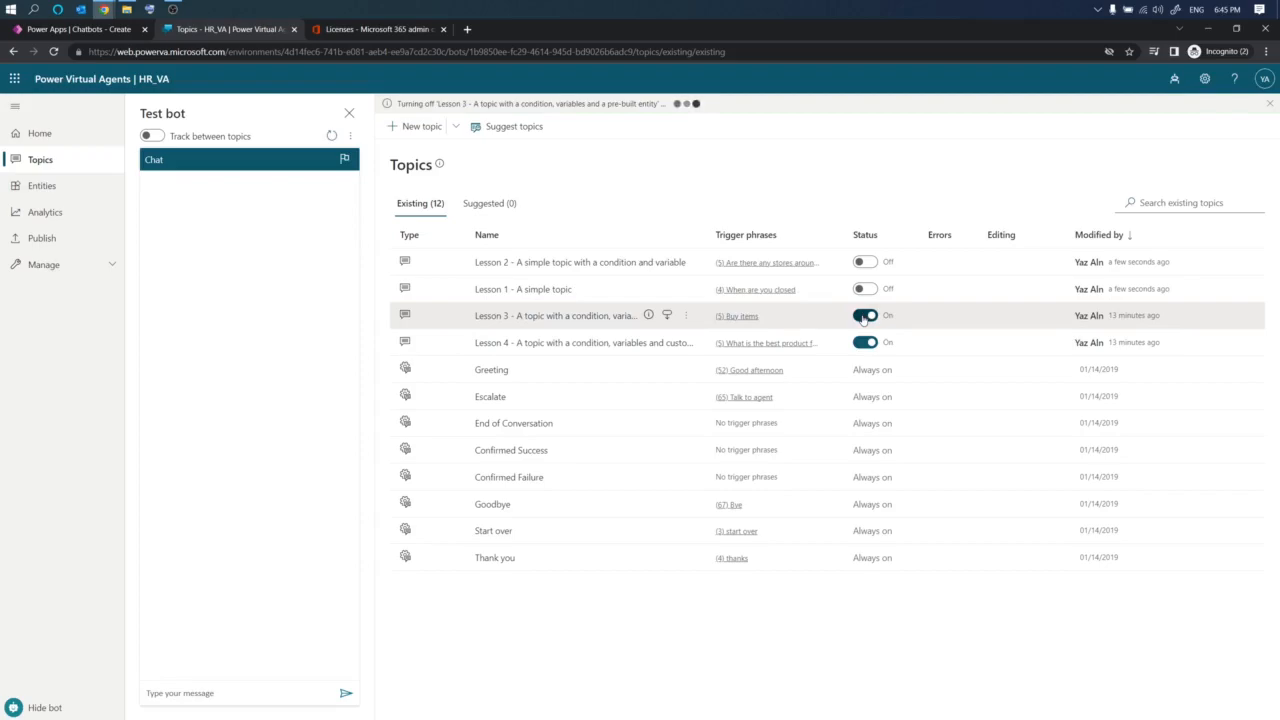
click(865, 344)
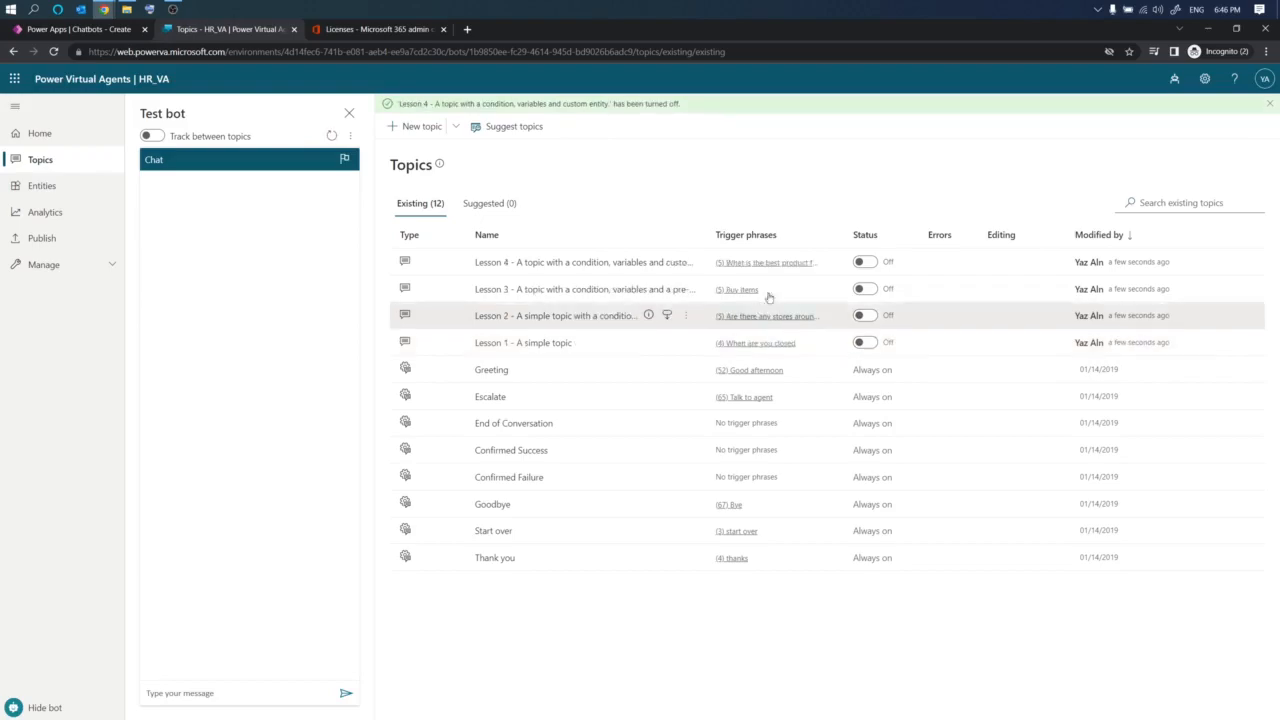
- Browse the bot's Entities, Analytics, Publish and Manage pages to review what each section offers
click(74, 185)
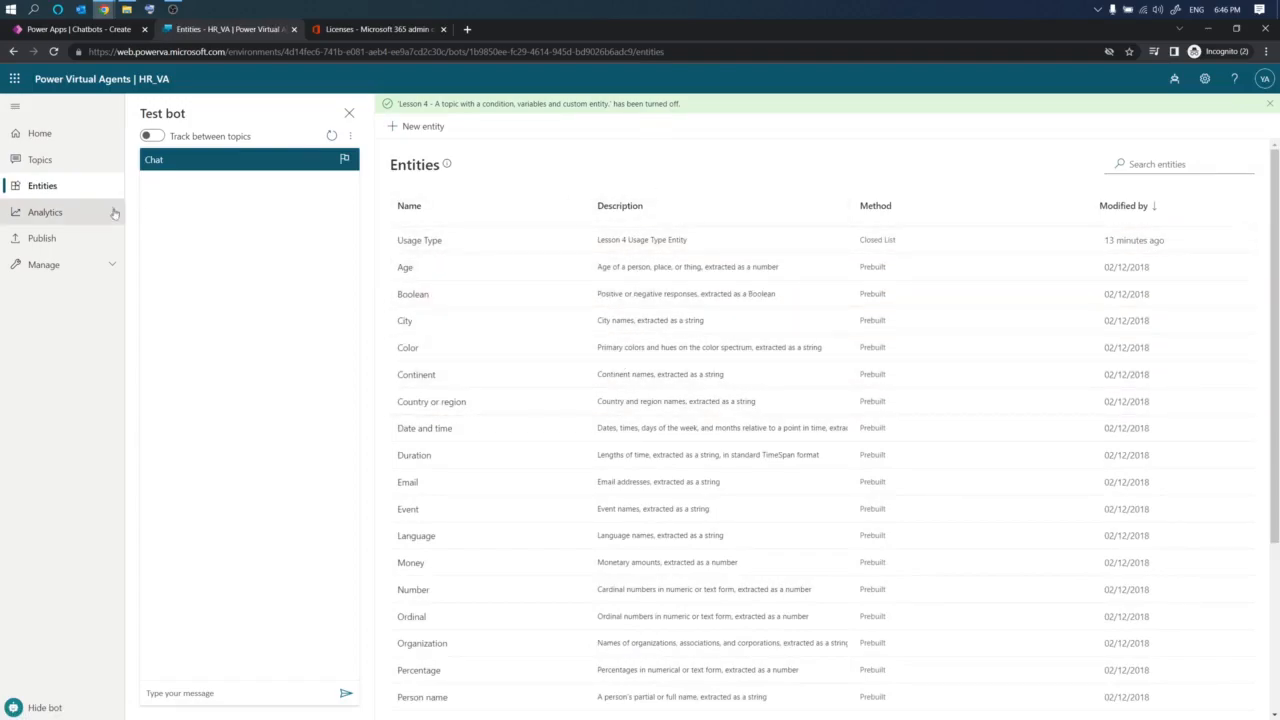
click(51, 224)
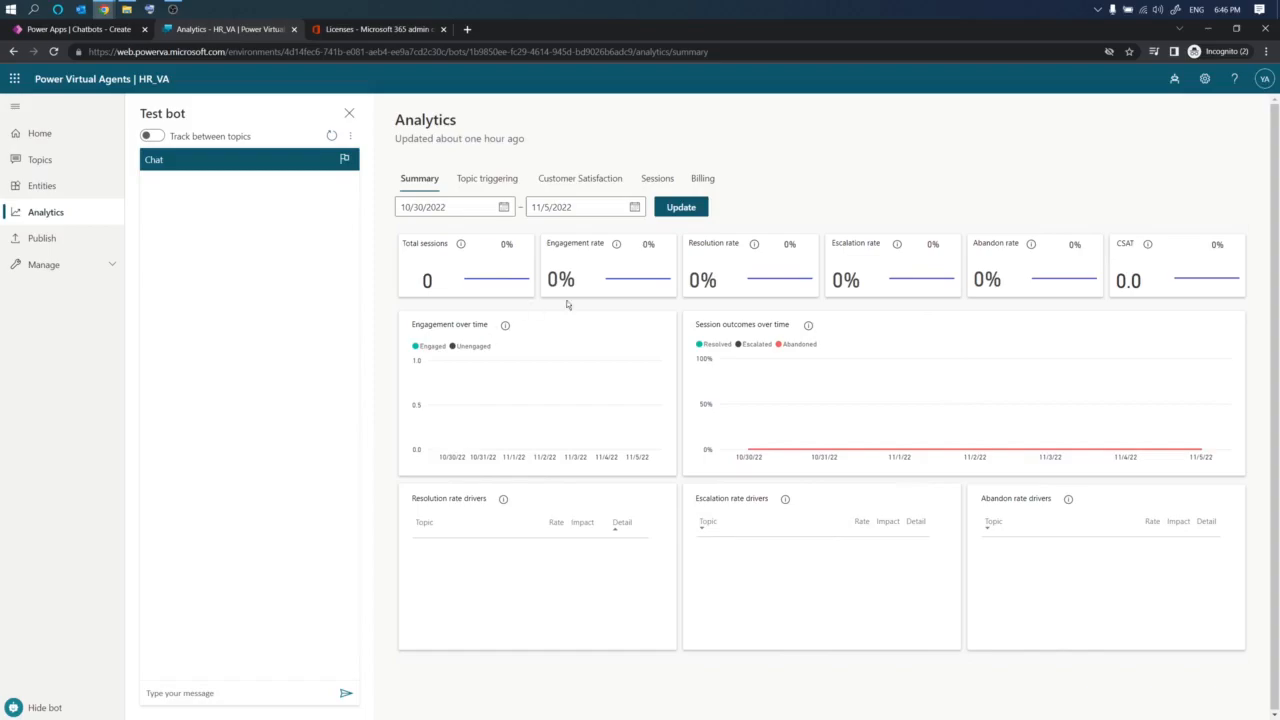
click(31, 241)
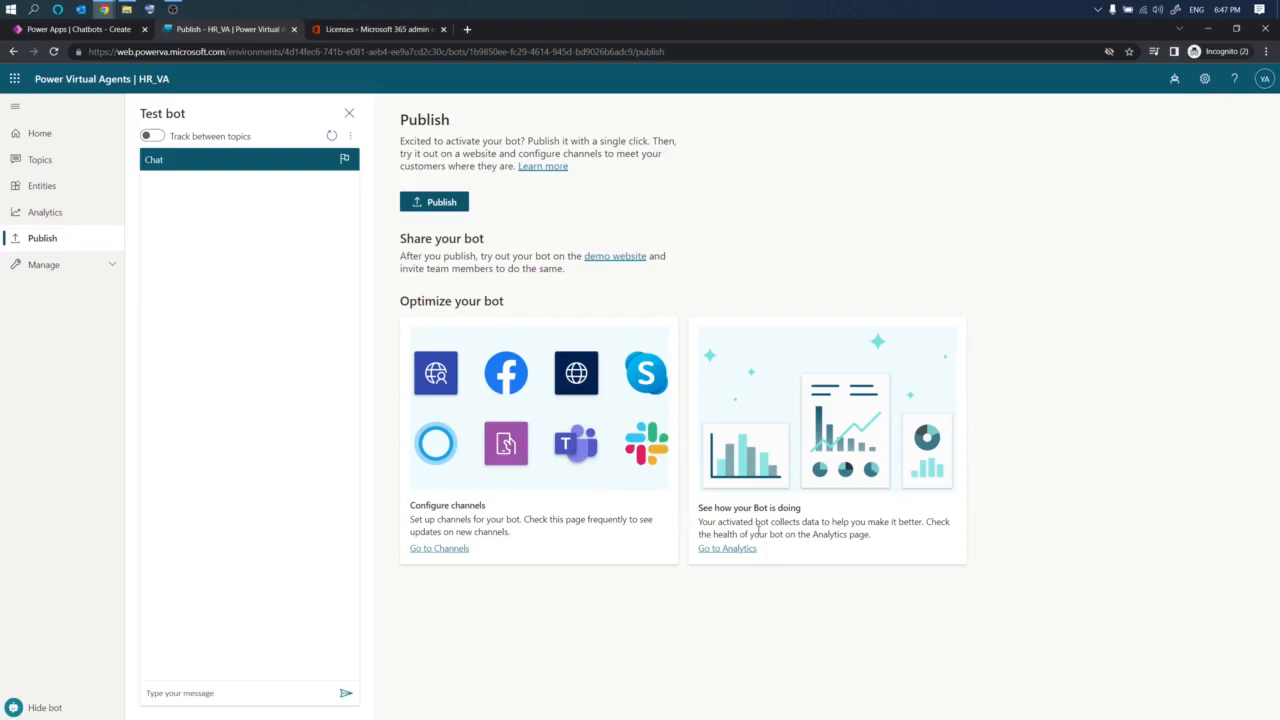
drag(750, 521, 928, 521)
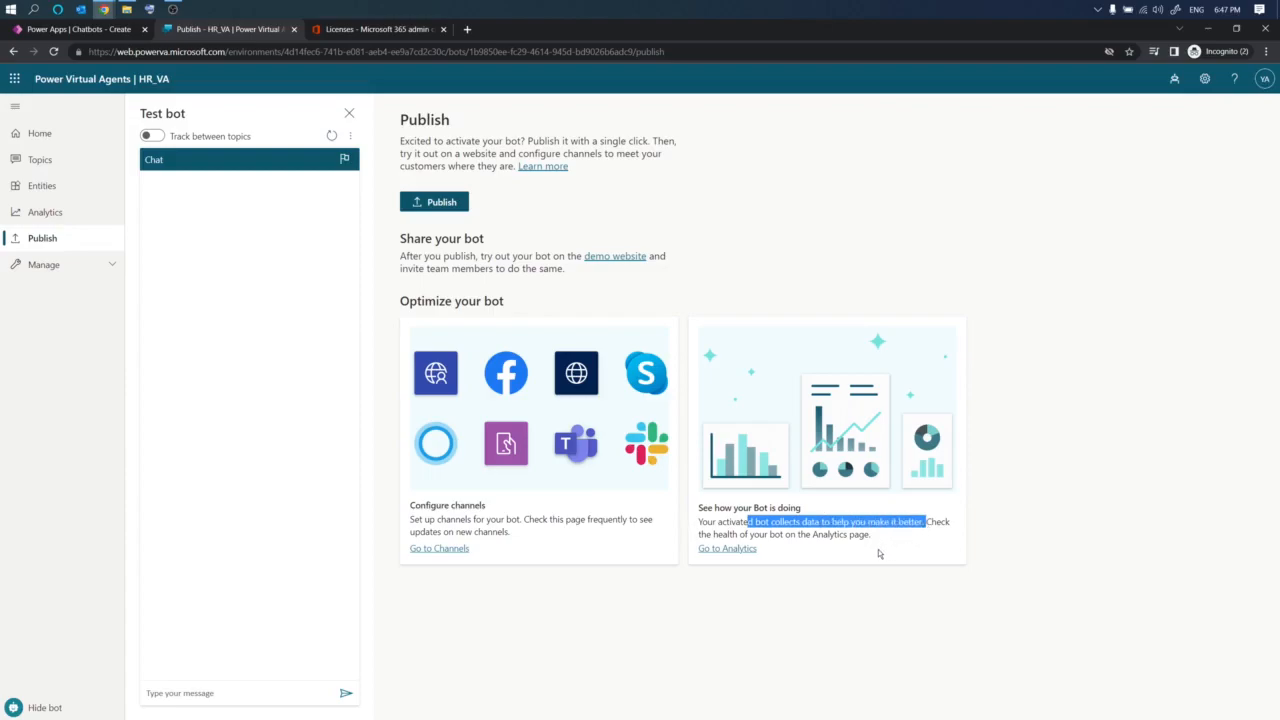
click(95, 268)
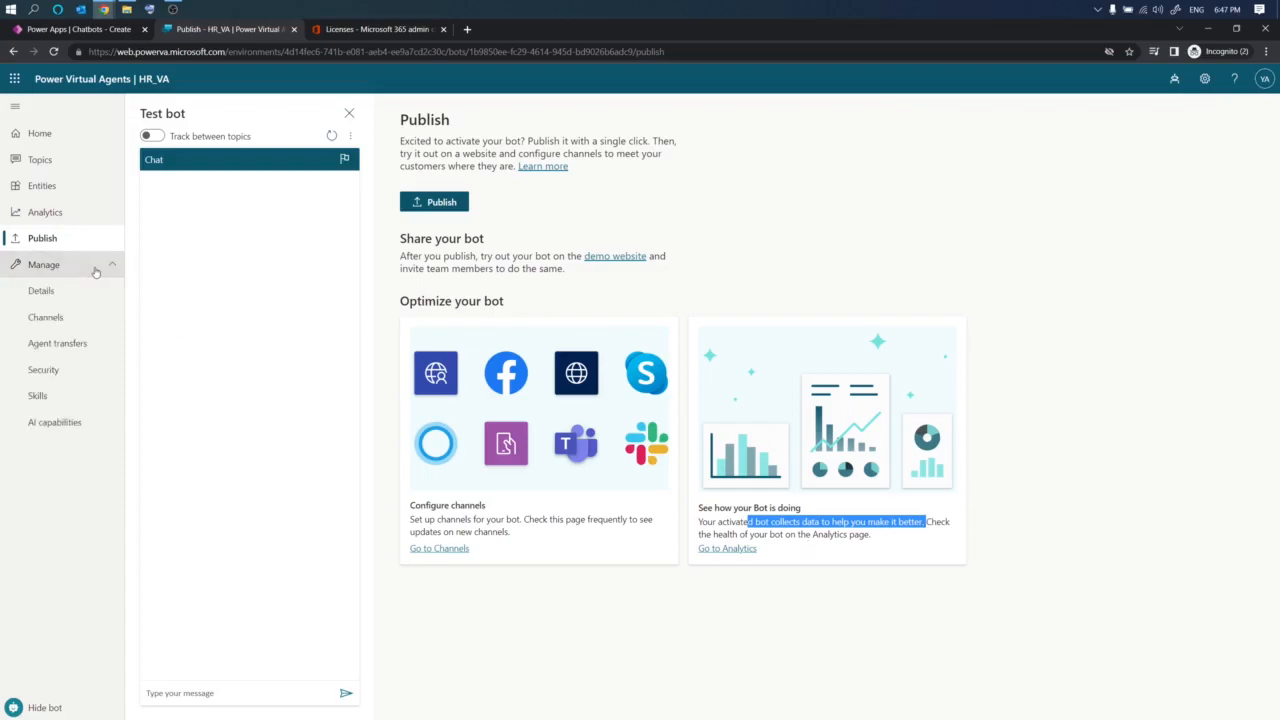
click(47, 268)
click(47, 268)
- Create a new topic and name it Employee Benefits
click(40, 160)
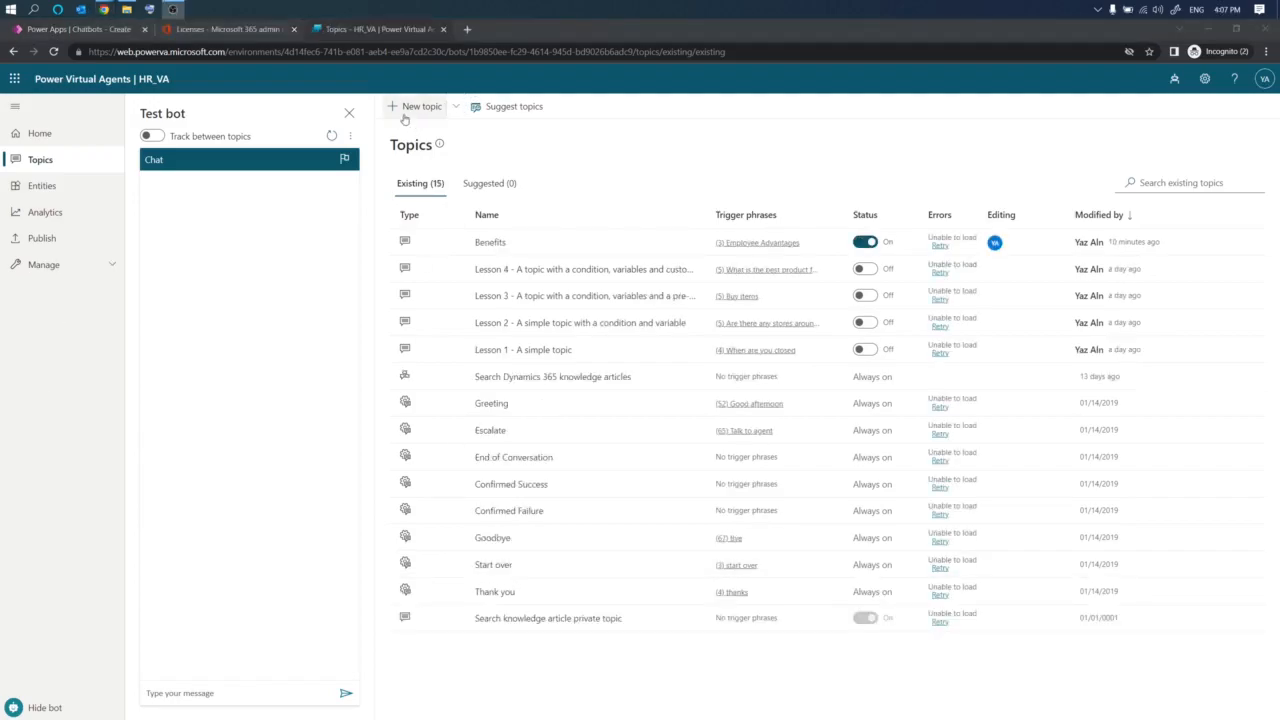
click(410, 106)
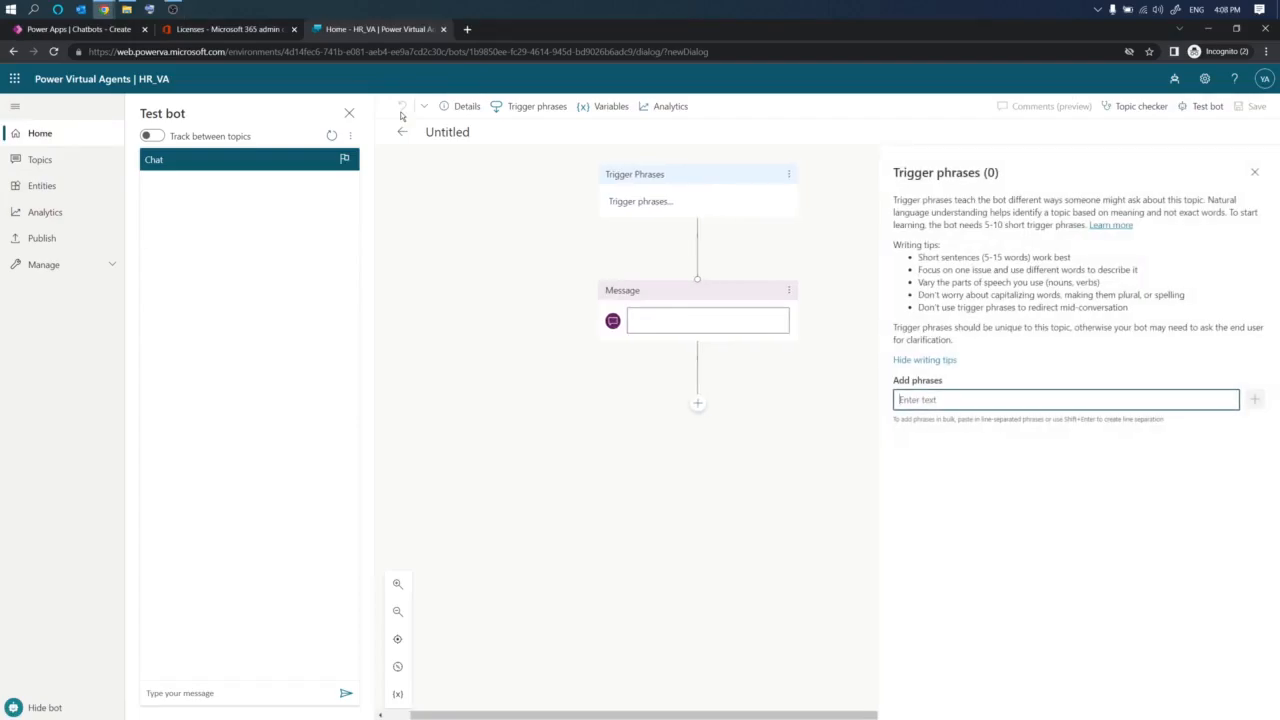
click(494, 130)
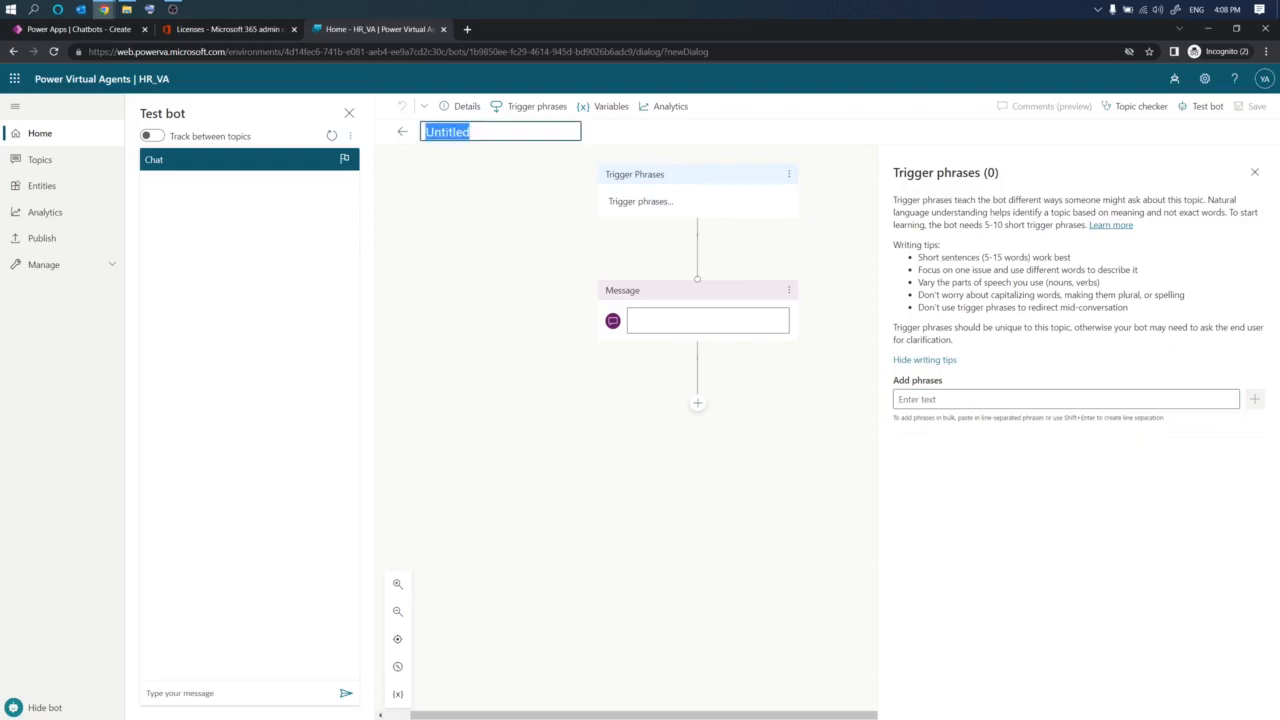
click(481, 130)
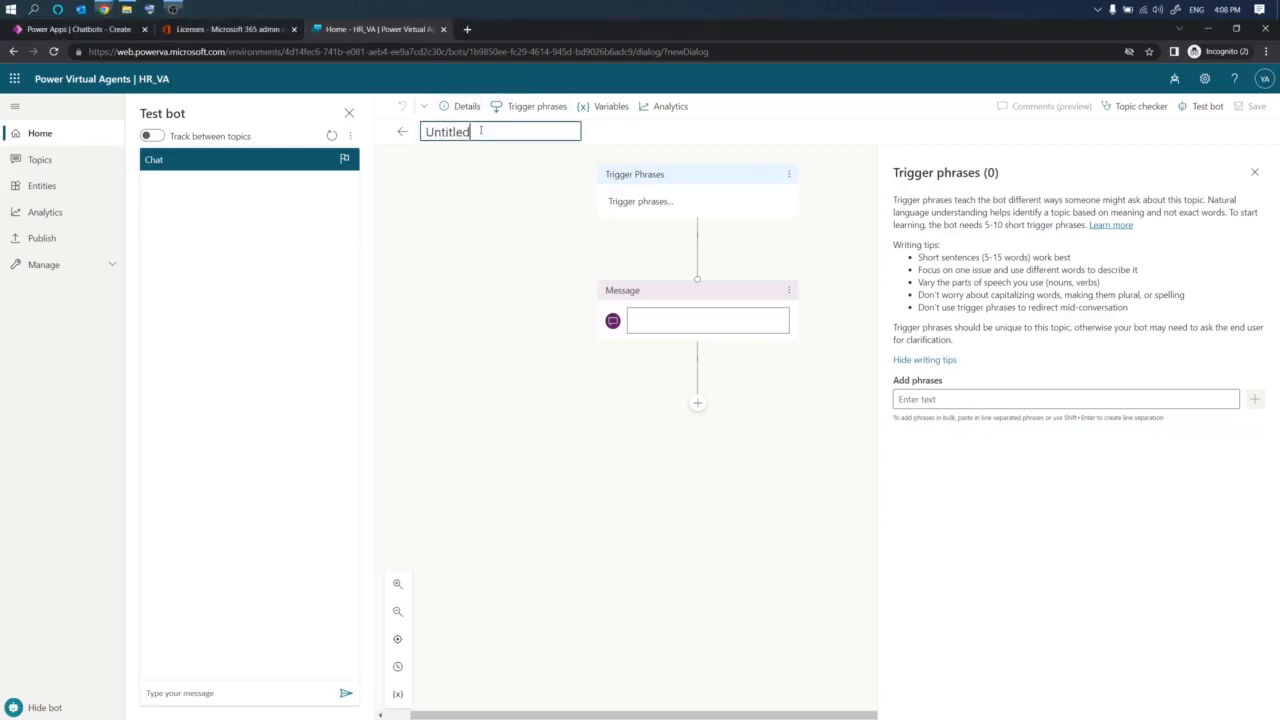
text(Employee Ben)
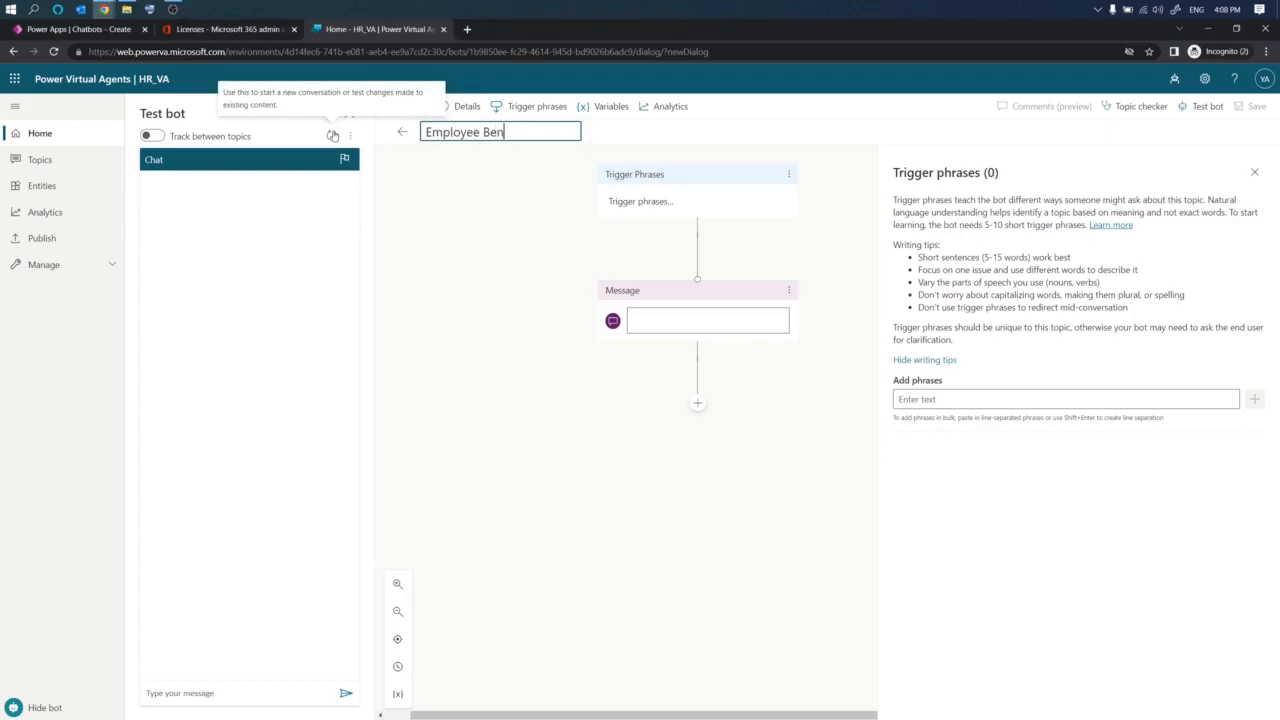
text(efits)
click(552, 191)
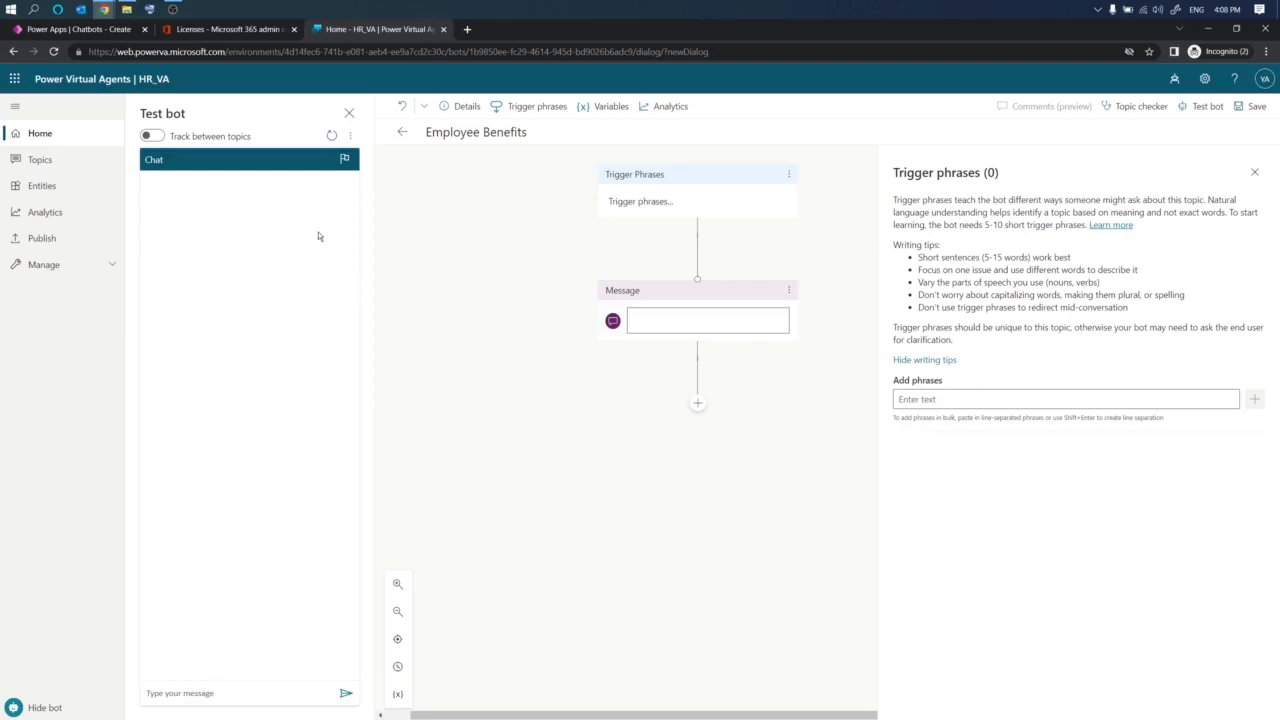
- Add the trigger phrase Employee Advantages to the topic
click(638, 201)
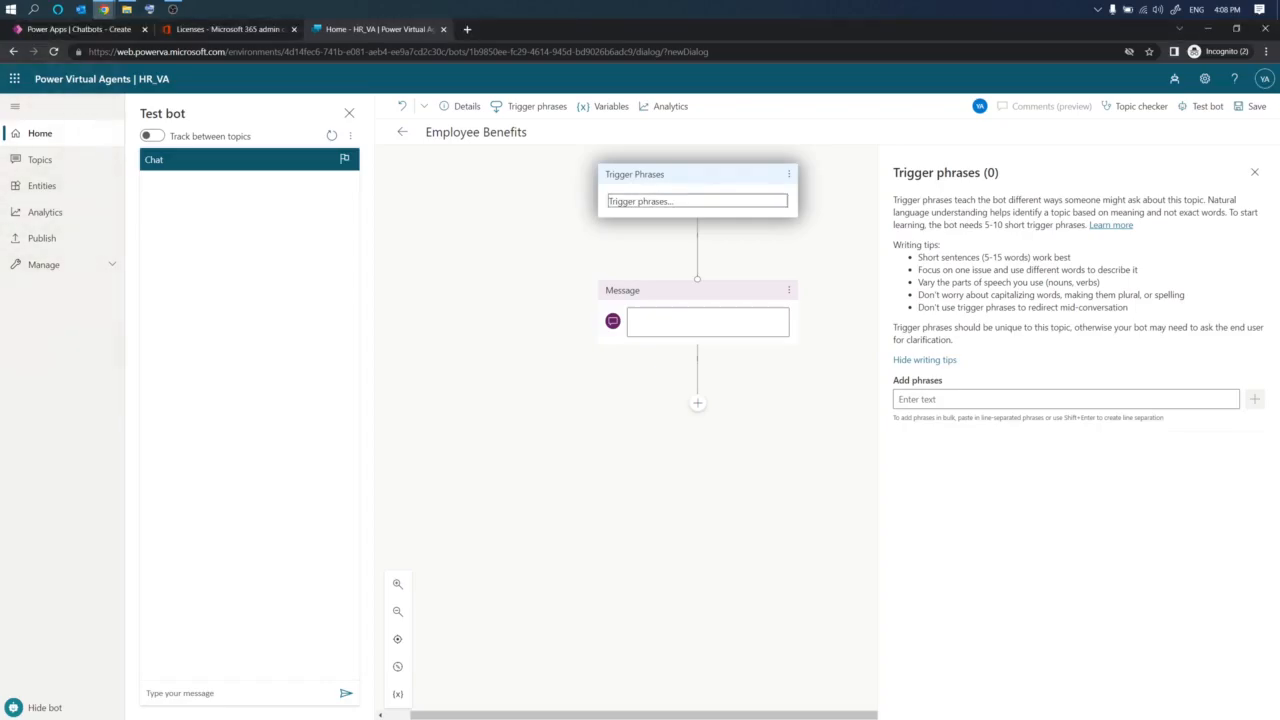
key(alt+Tab)
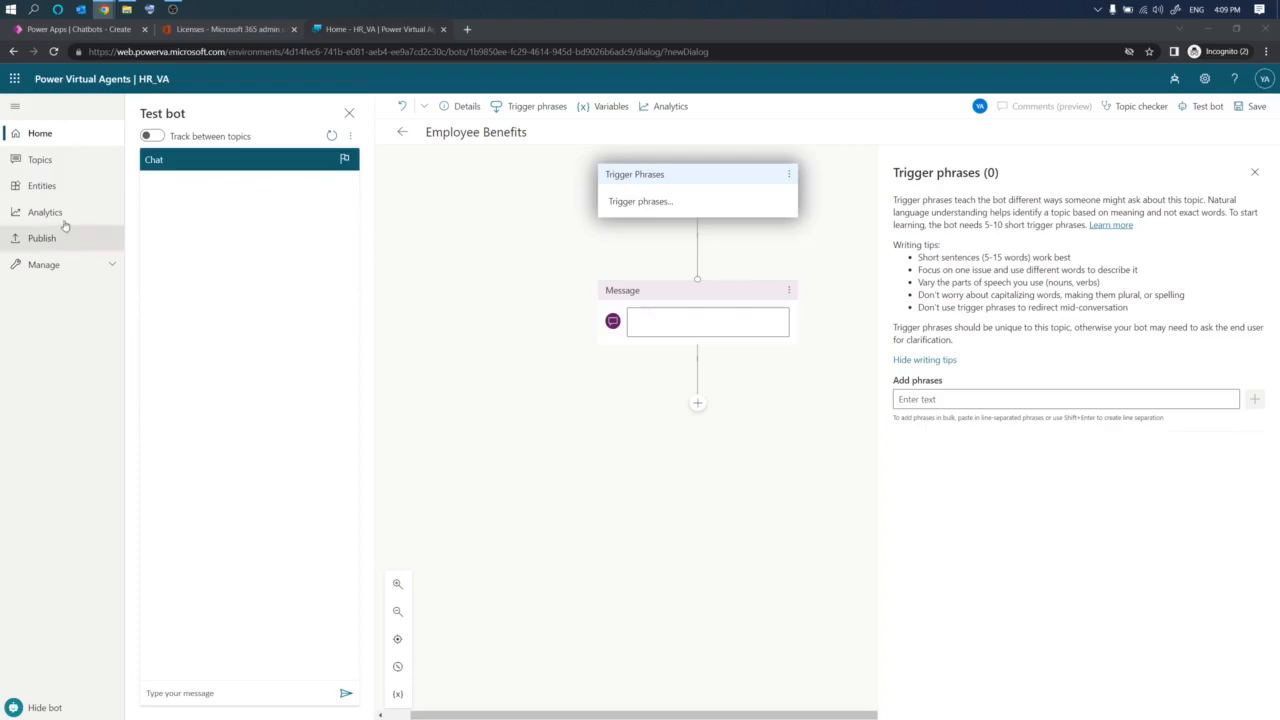
click(626, 201)
click(906, 398)
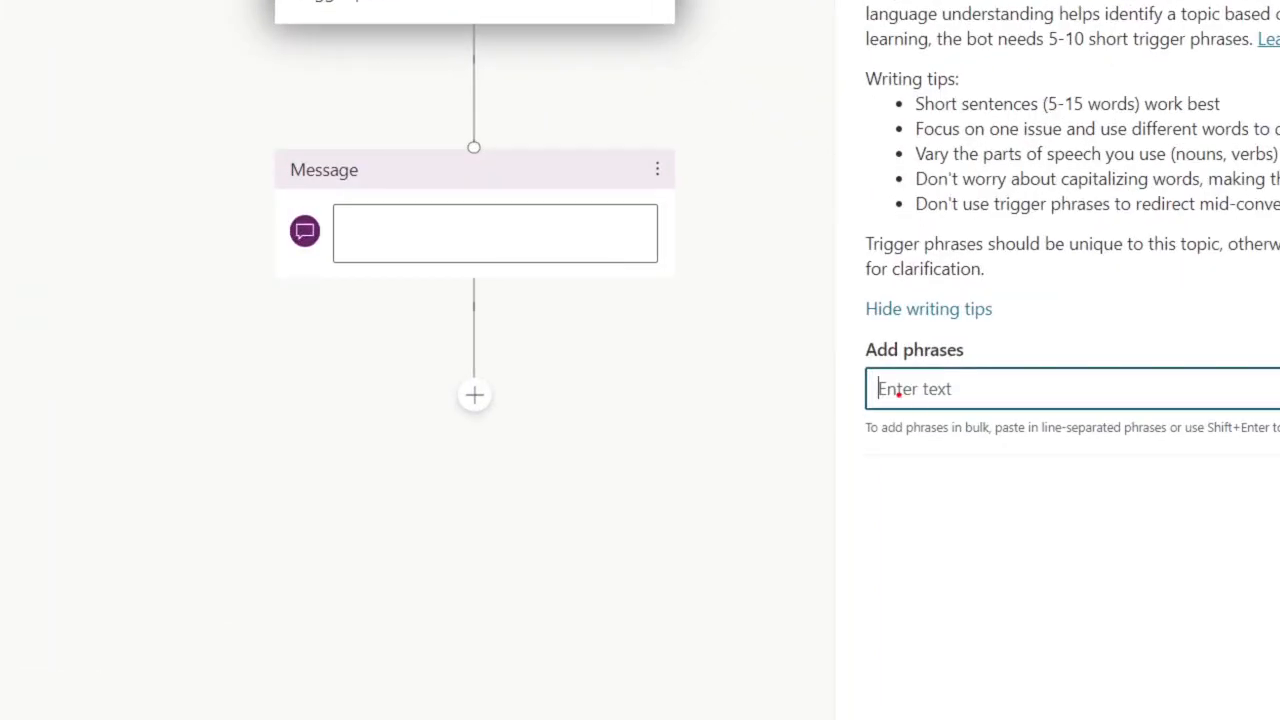
mouse_move(898, 394)
mouse_down()
mouse_move(949, 376)
mouse_move(800, 314)
mouse_move(816, 398)
mouse_up()
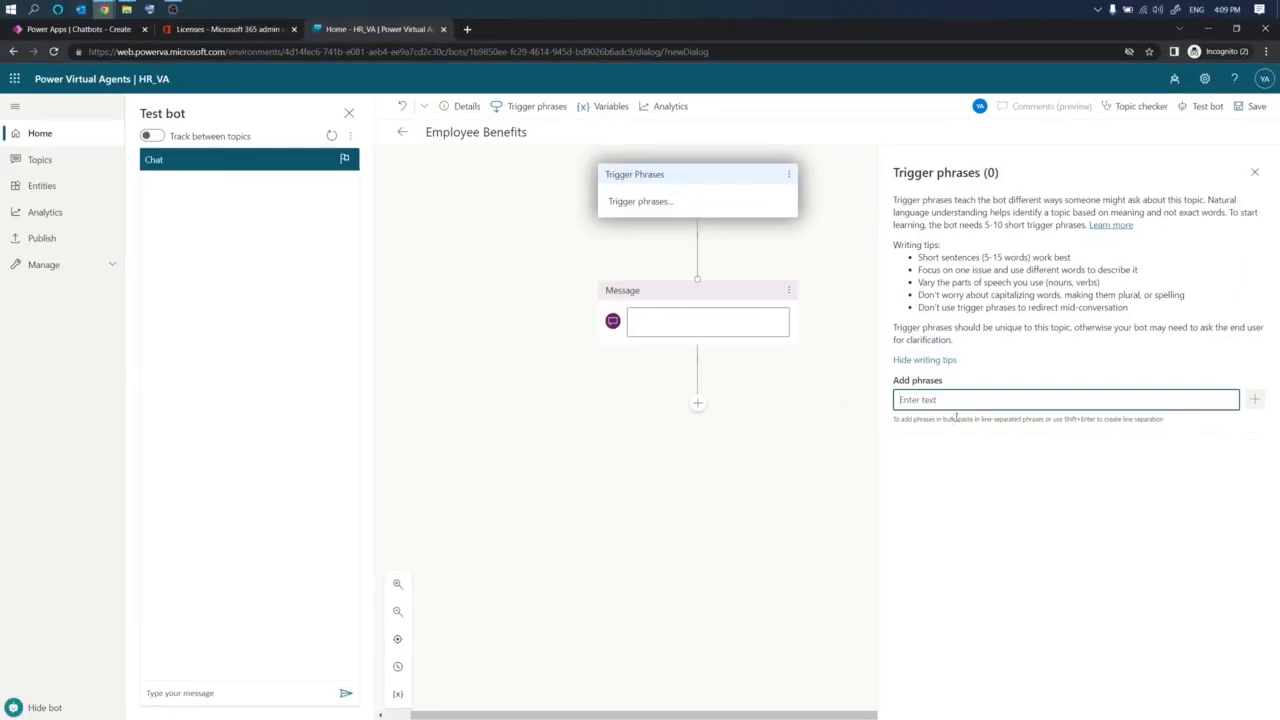
text(Employee Advantages)
click(1254, 399)
key(alt+Tab)
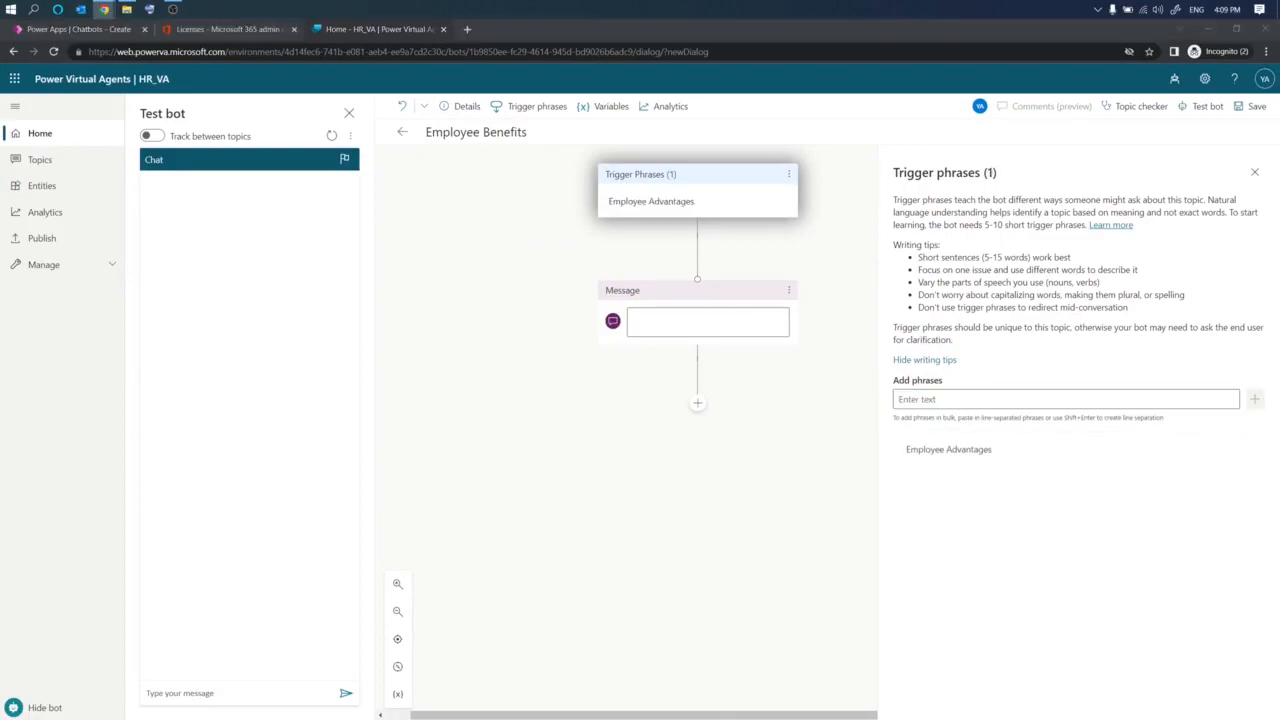
- Add the trigger phrases Employee Benefits and Benefits to the topic
click(942, 398)
text(Employee Benefits)
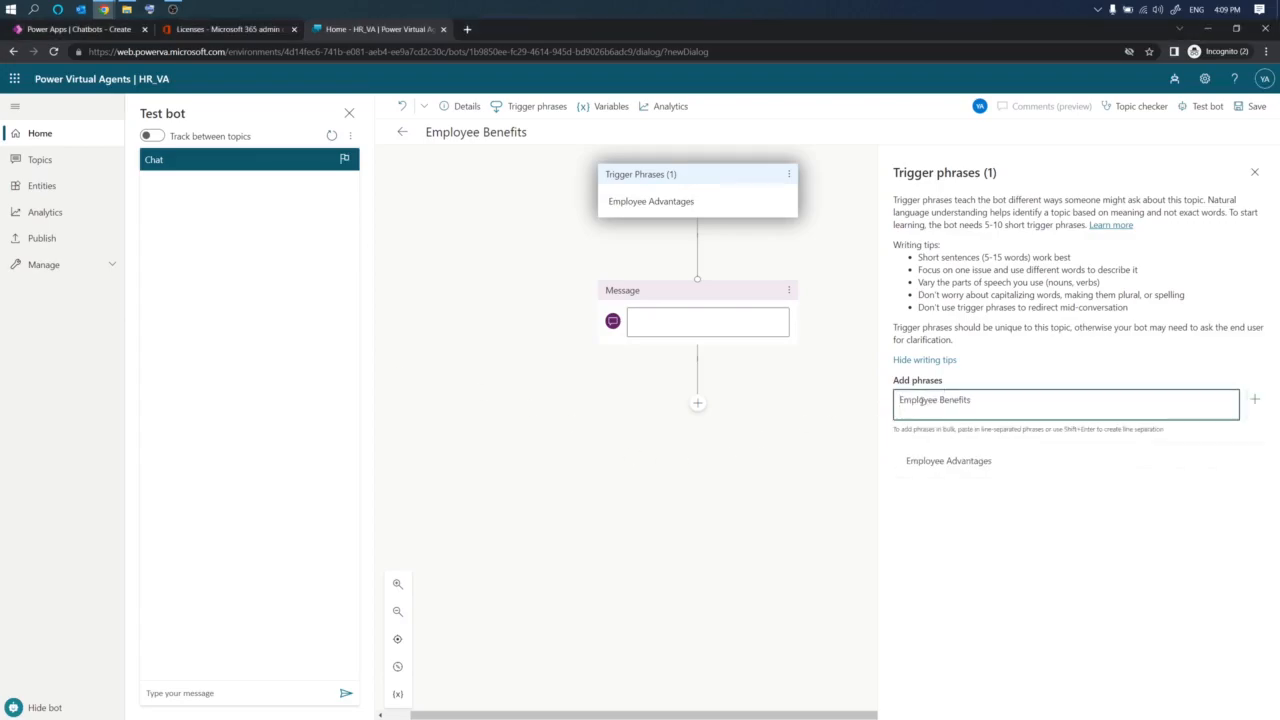
key(BackSpace)
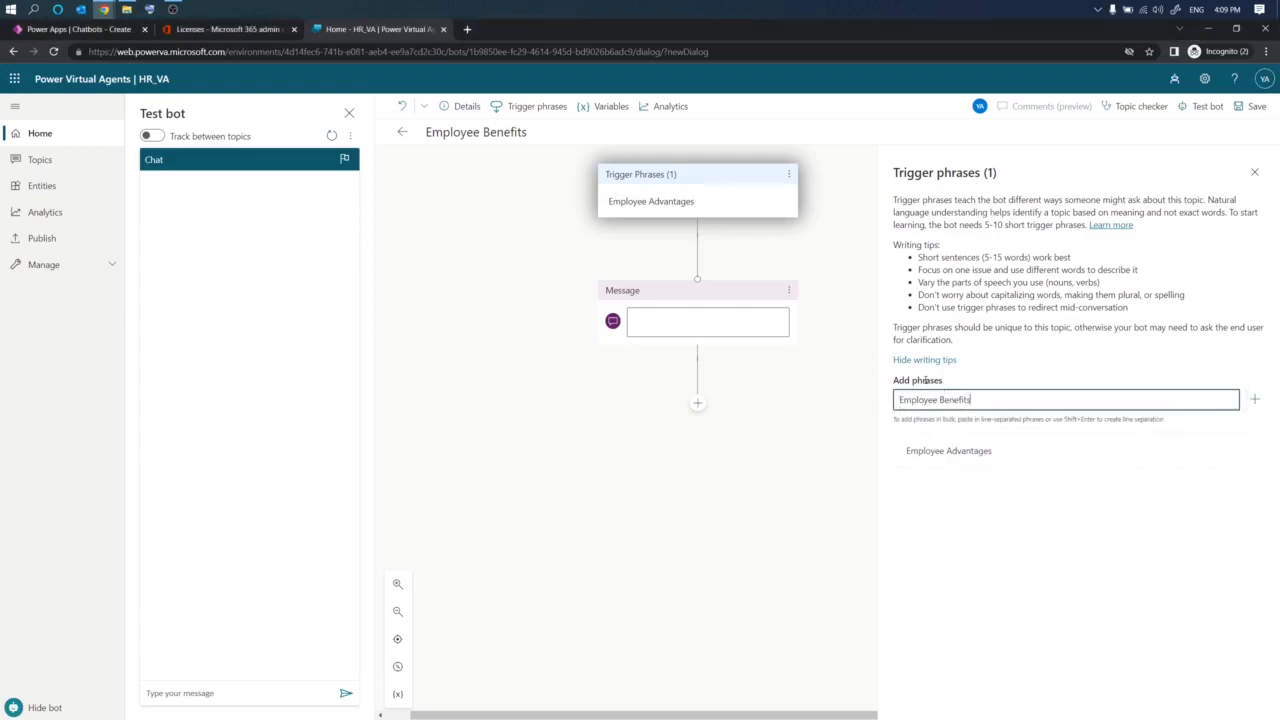
click(1255, 401)
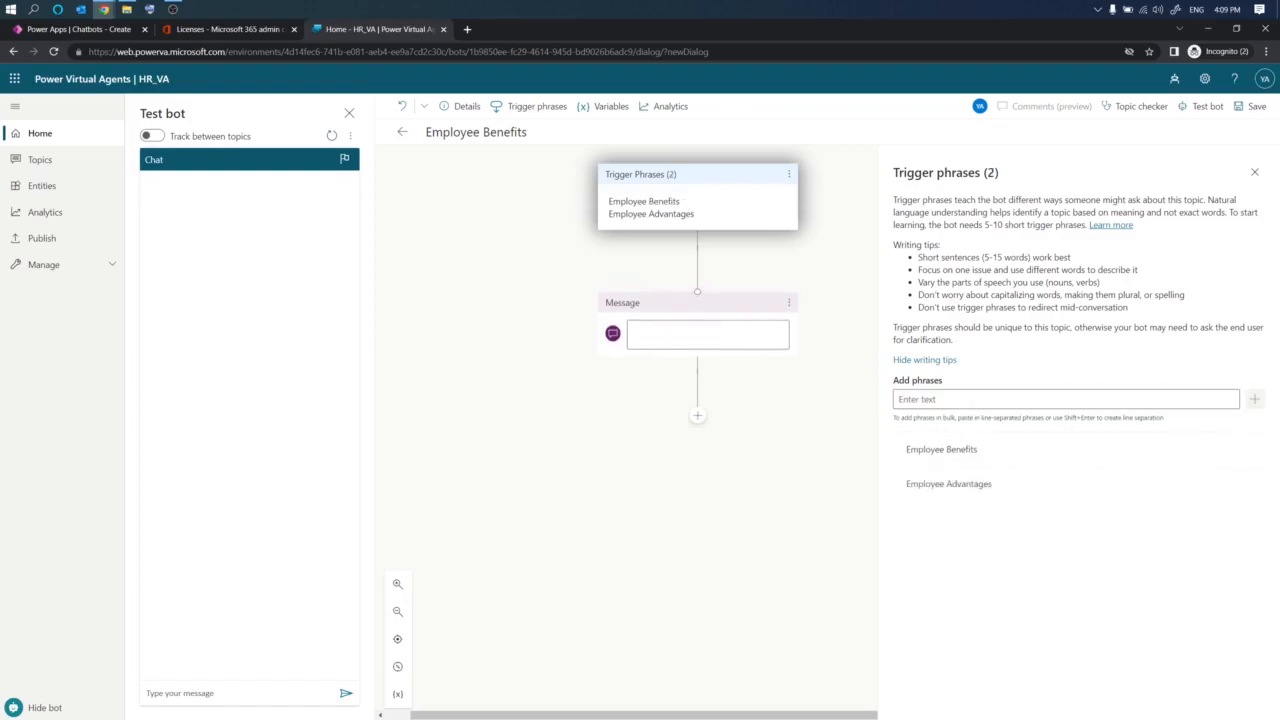
key(alt+Tab)
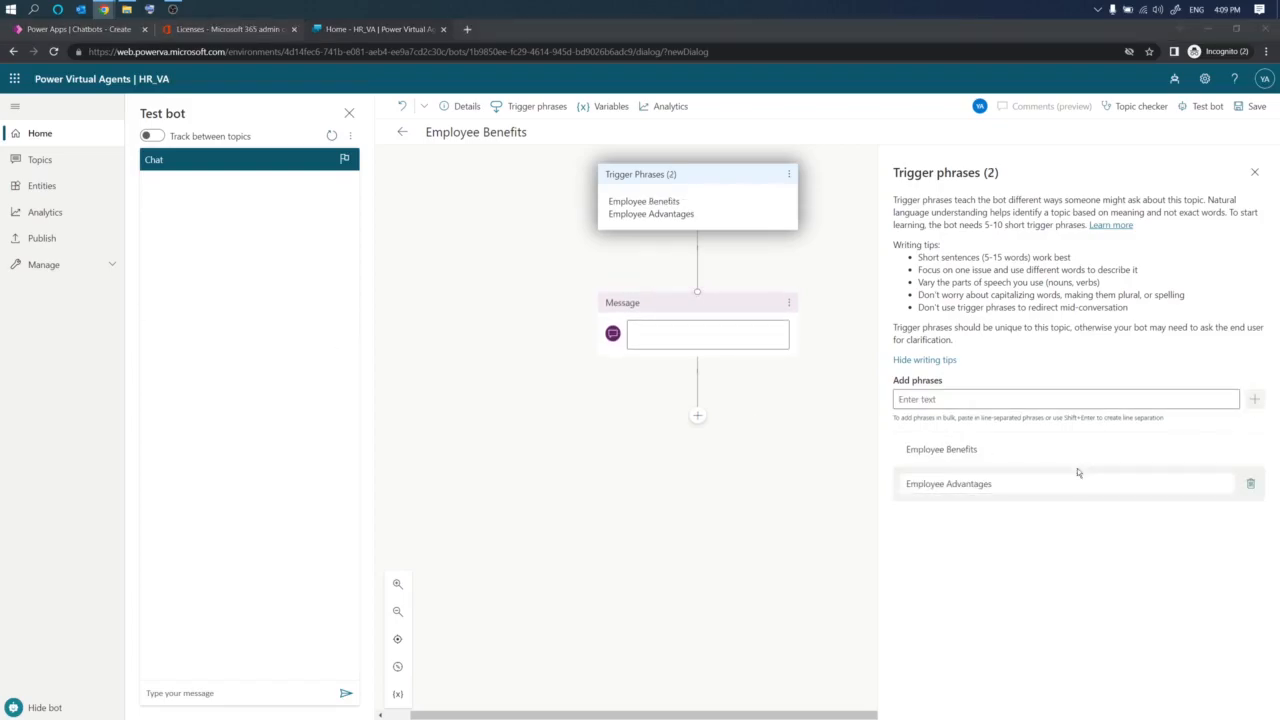
key(alt+Tab)
click(948, 400)
text(Benefits)
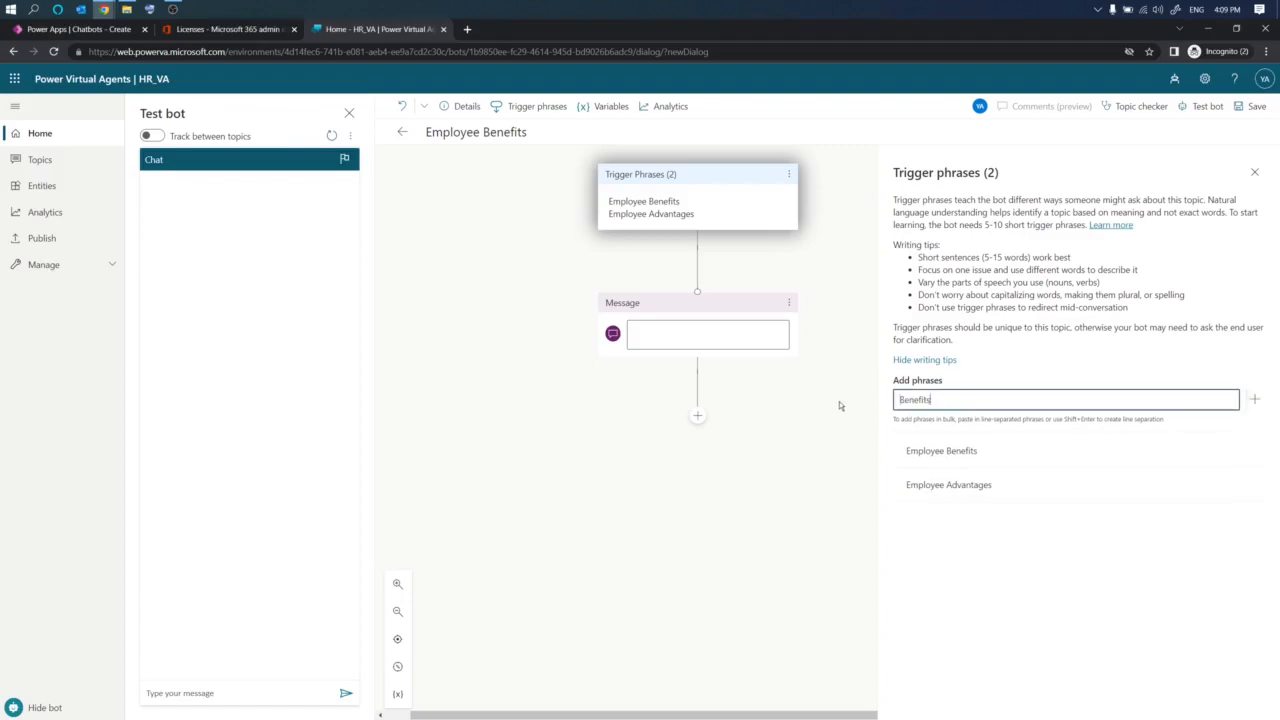
click(1250, 401)
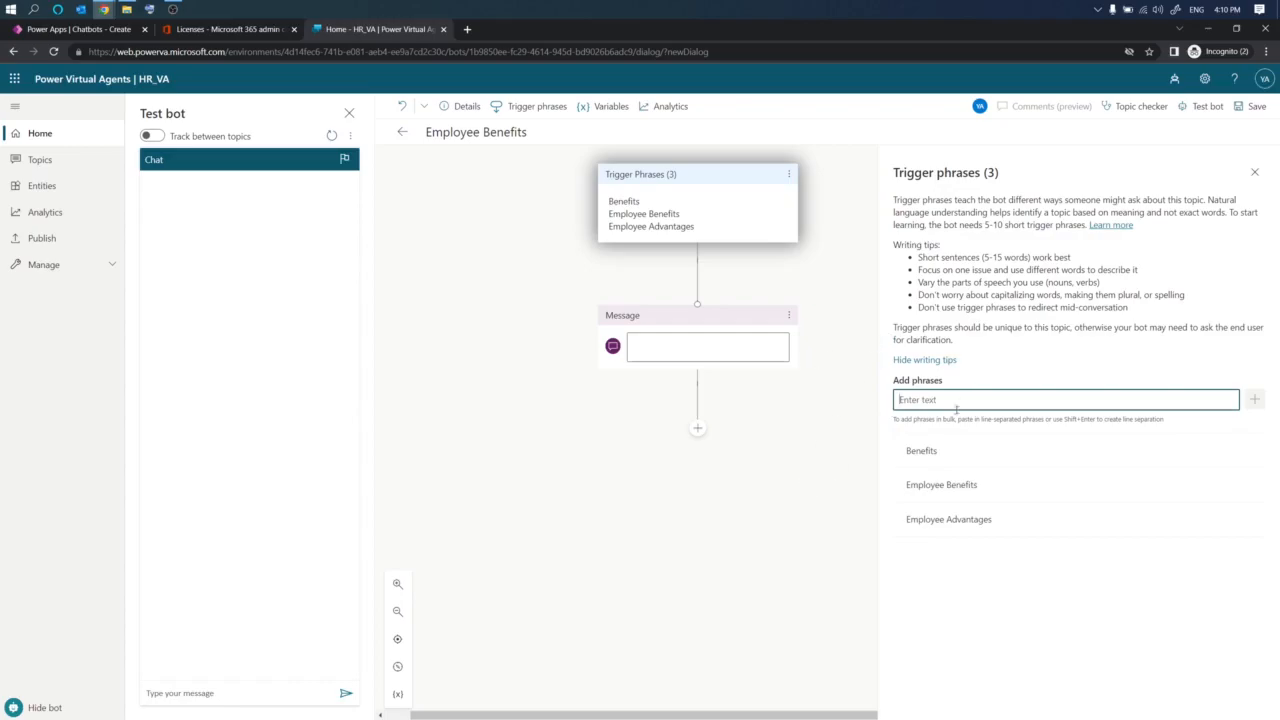
- Write the message "Hello my name is Alyssa, I am the Human Resources virtual assistant. What is your name?"
click(700, 345)
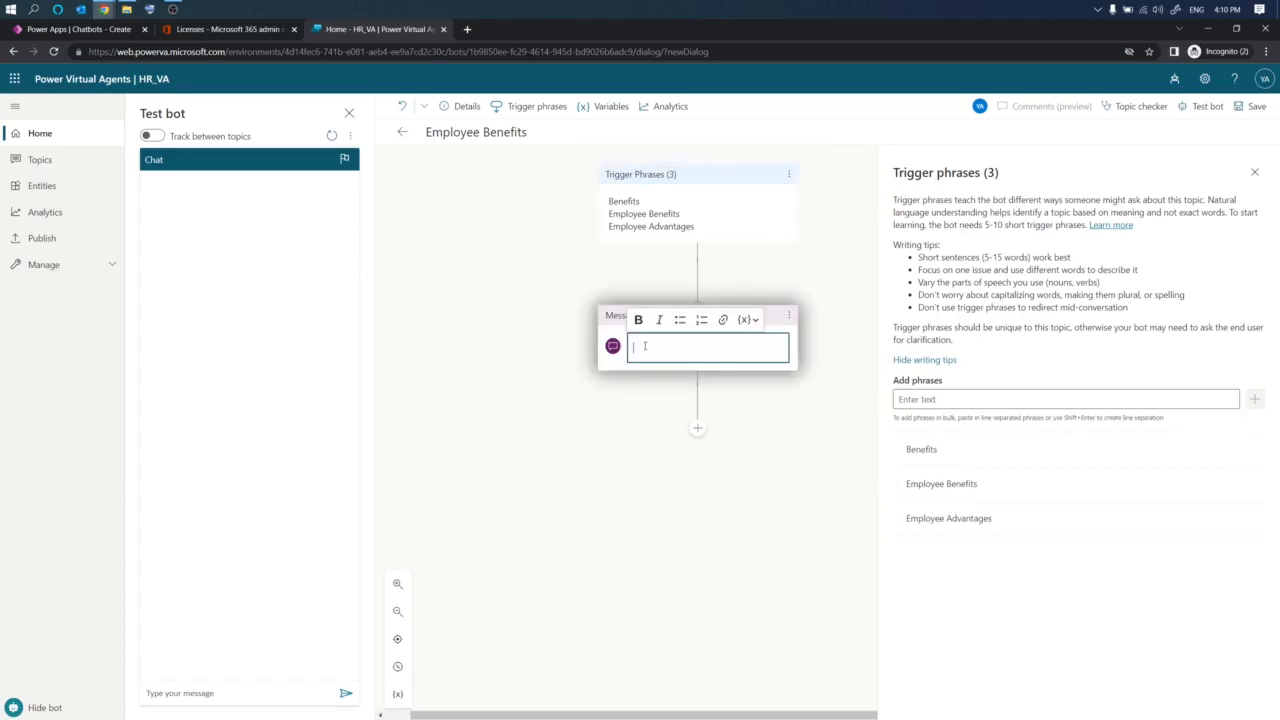
key(alt+Tab)
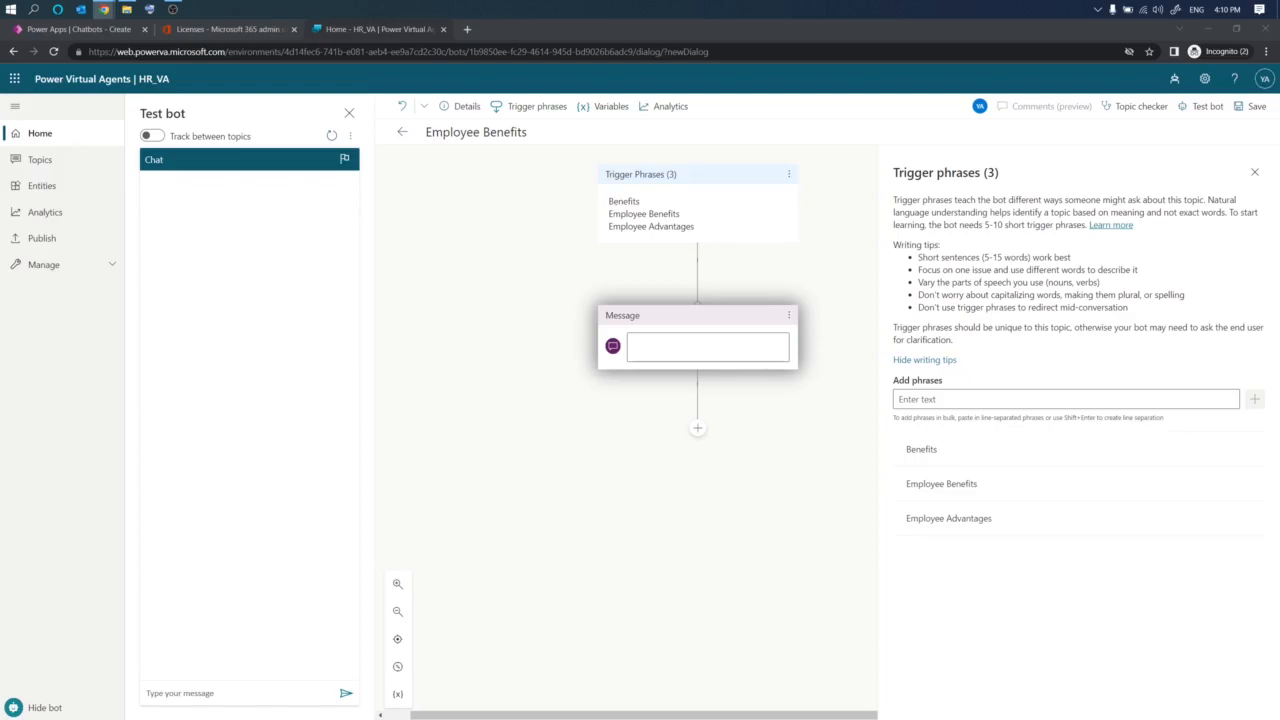
click(650, 346)
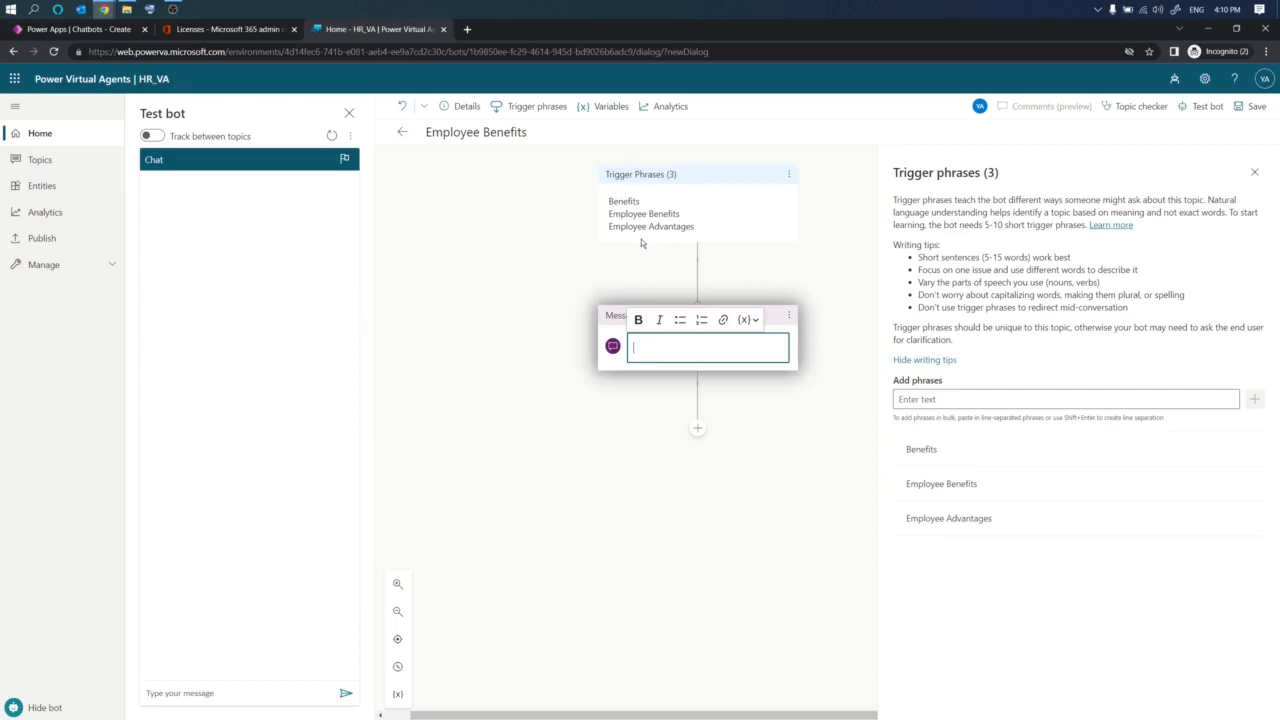
text(Hello my name is Alyssa. I am the HR virtual assistant. What is your name?)
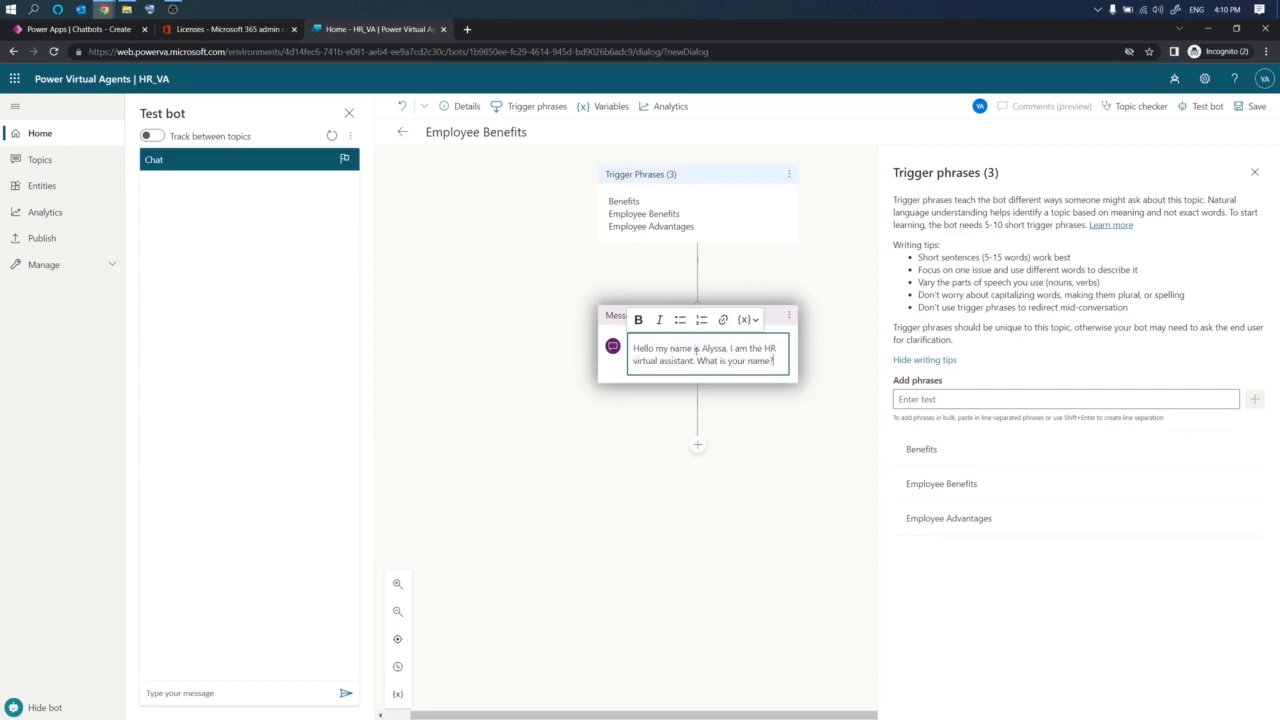
click(730, 349)
key(BackSpace)
text(,)
double_click(767, 348)
text(Huma)
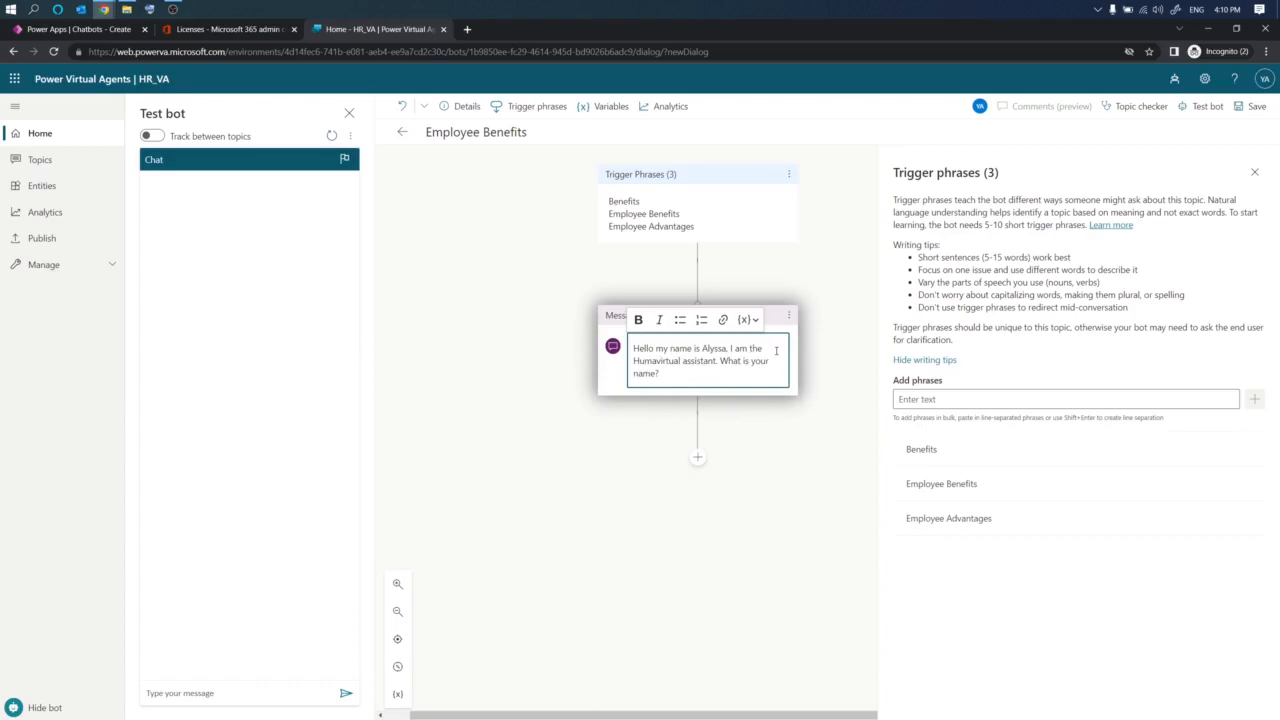
text(n)
text(Resources)
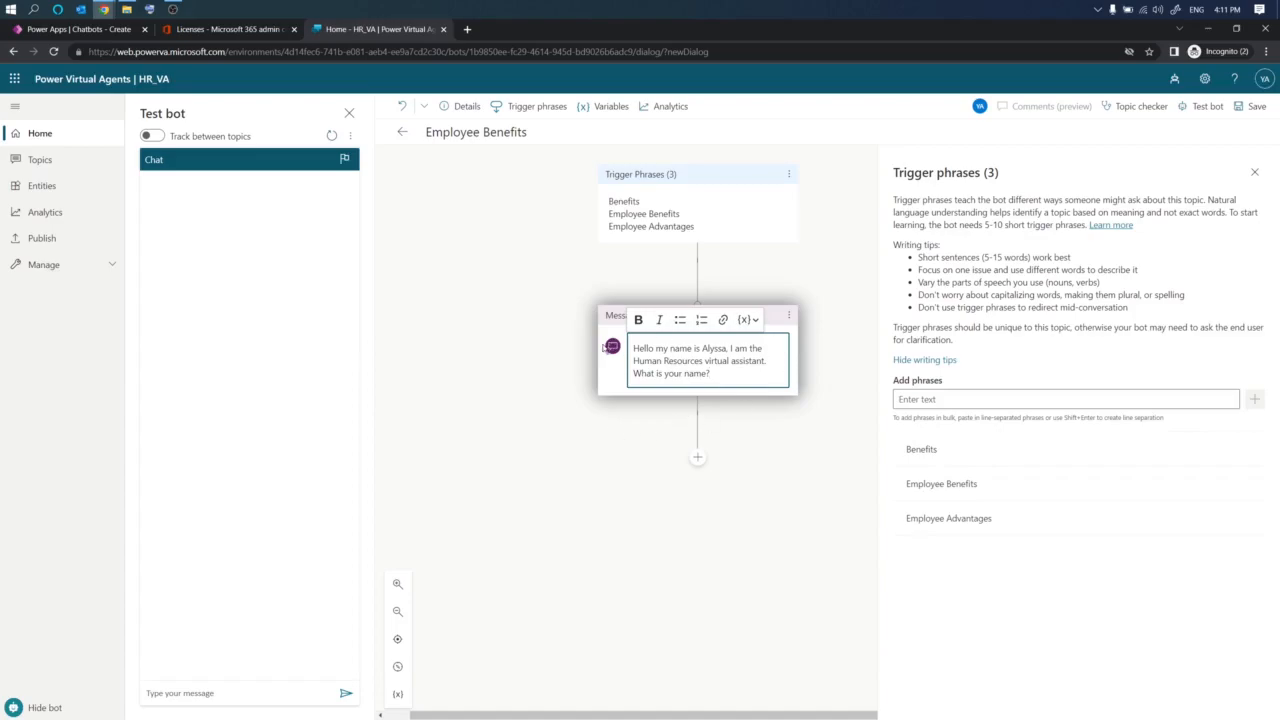
- Cut the message text and delete the Message node
drag(744, 380, 632, 345)
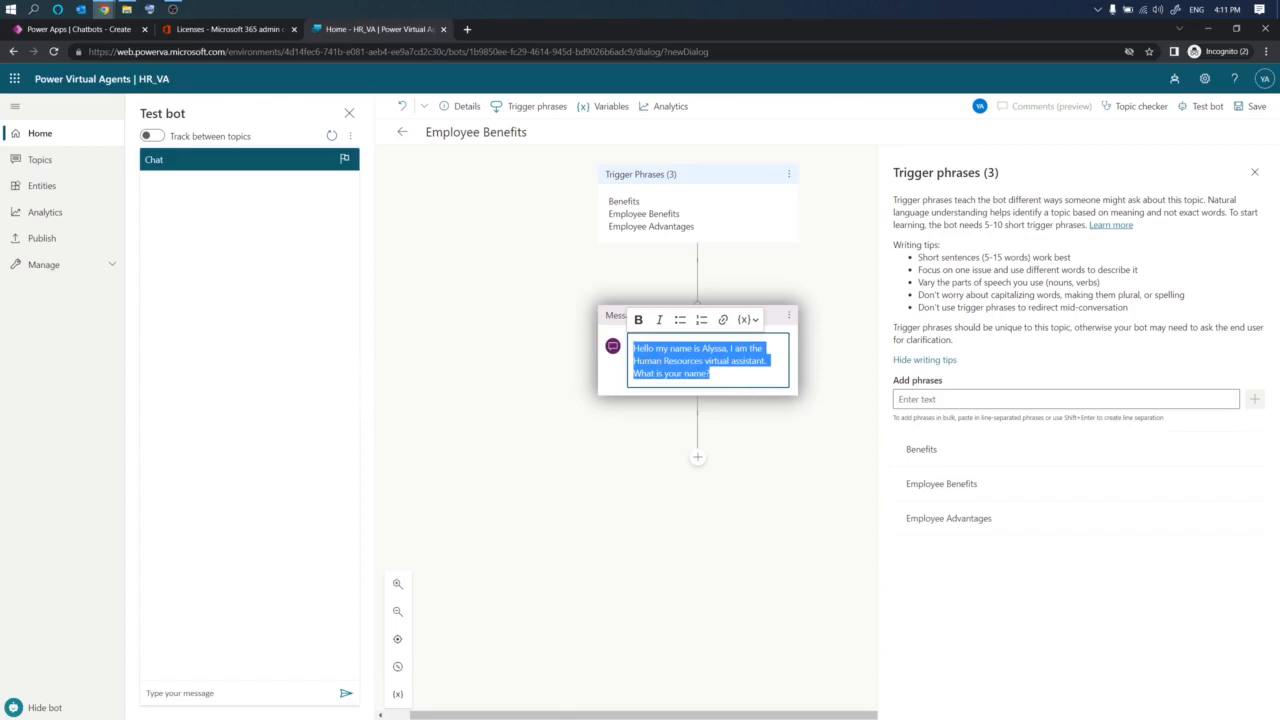
right_click(658, 360)
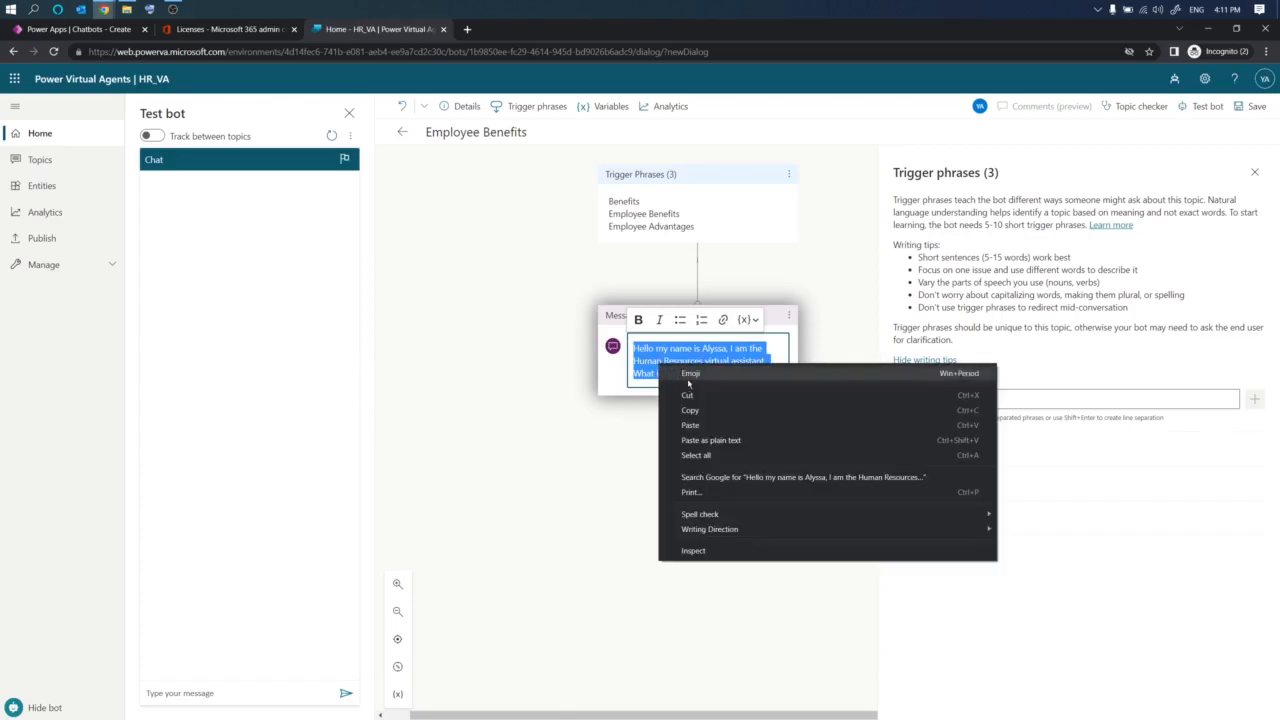
click(690, 402)
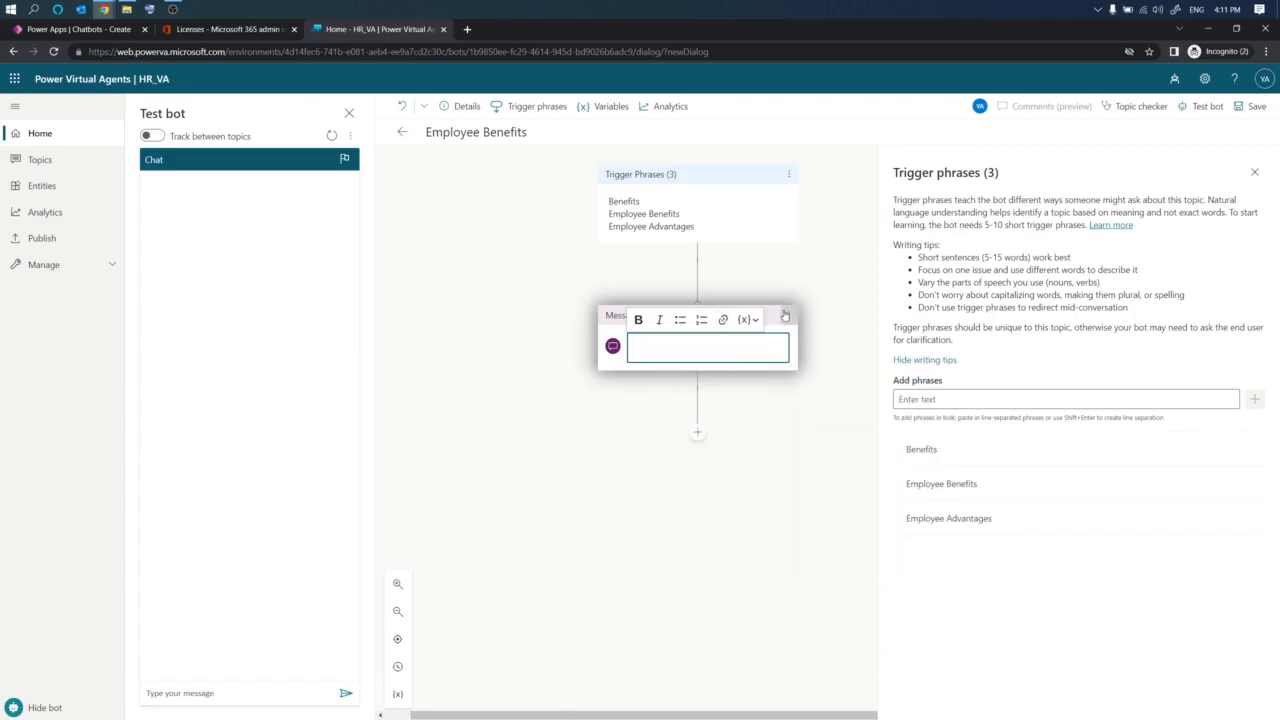
click(789, 315)
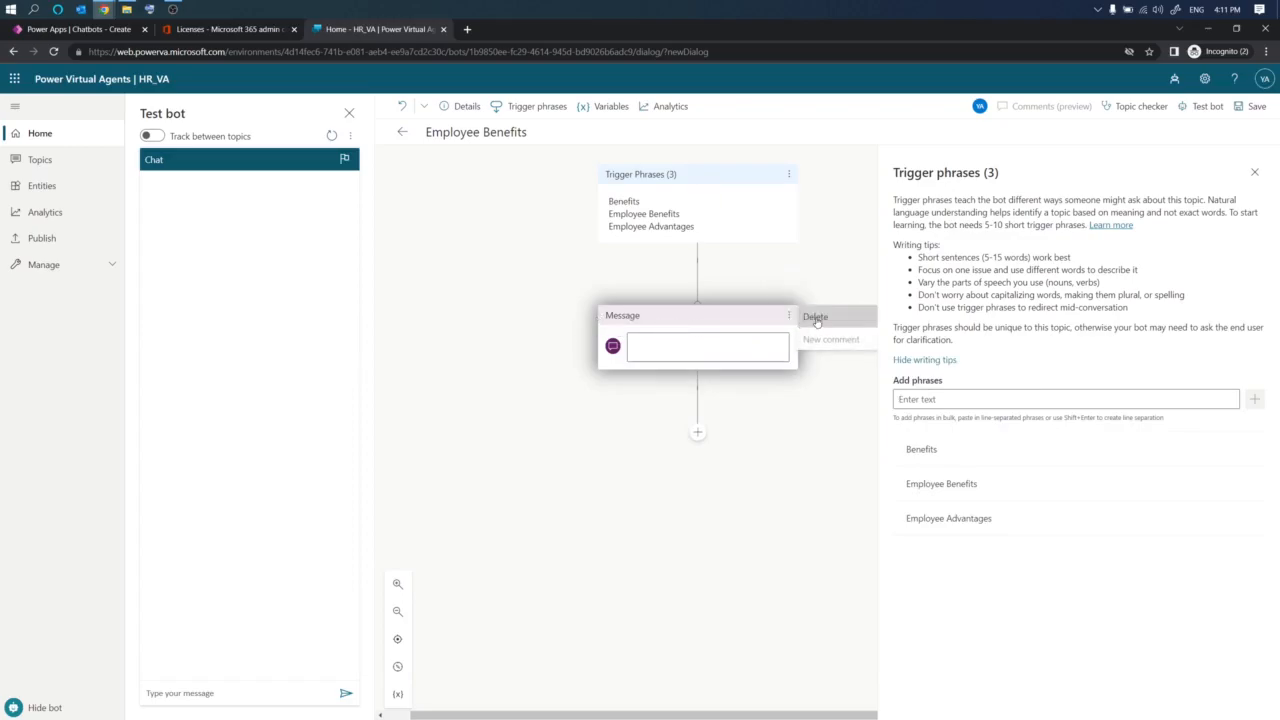
click(814, 317)
- Add an Ask a question node below the trigger phrases
click(697, 306)
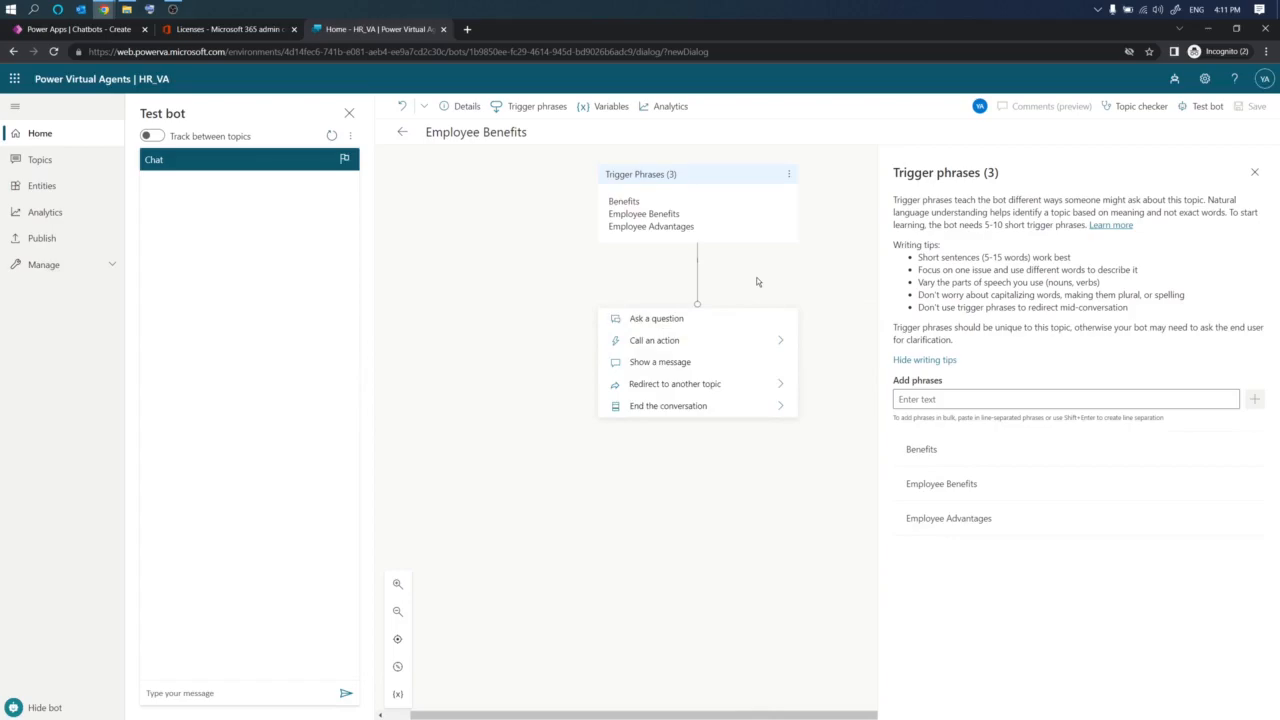
click(796, 281)
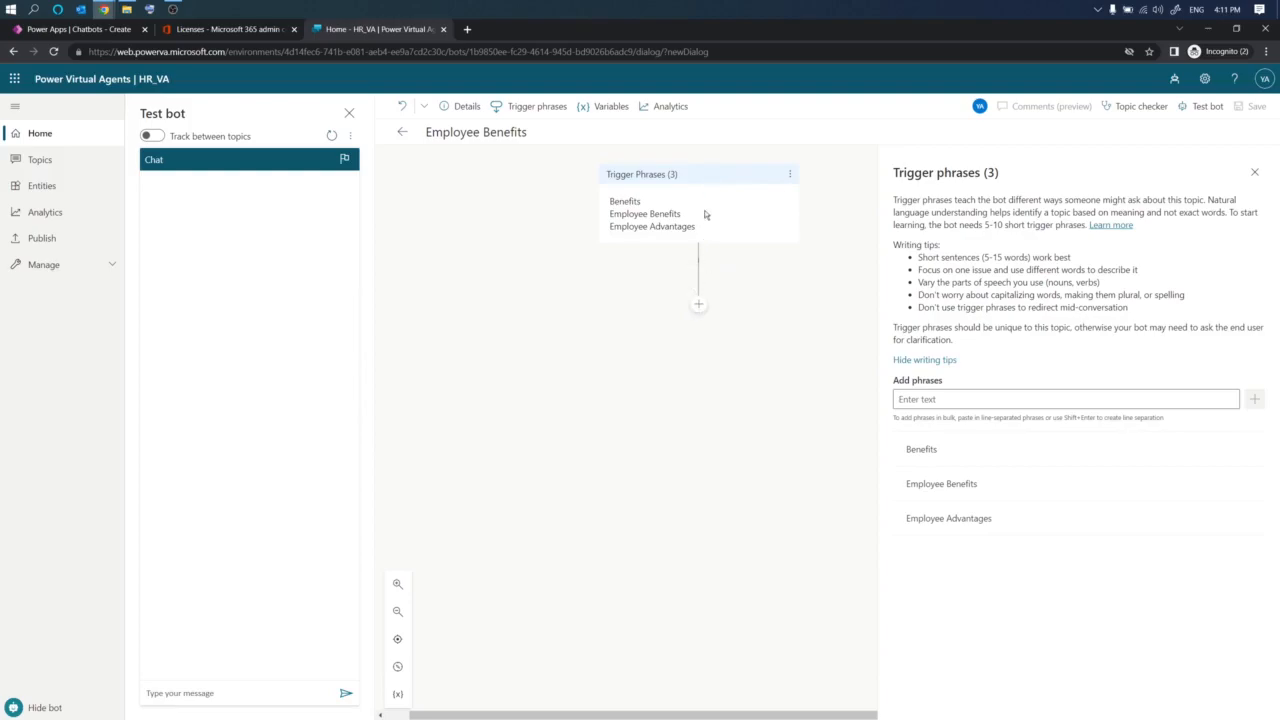
click(699, 305)
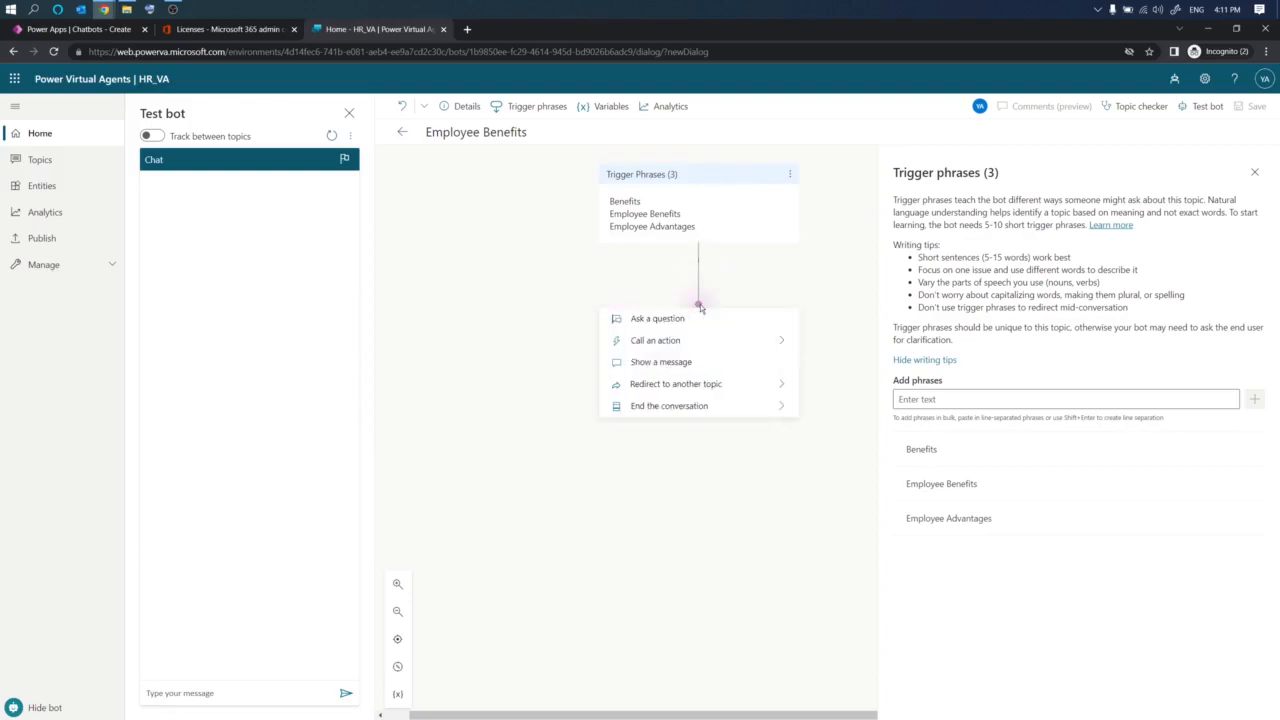
click(632, 319)
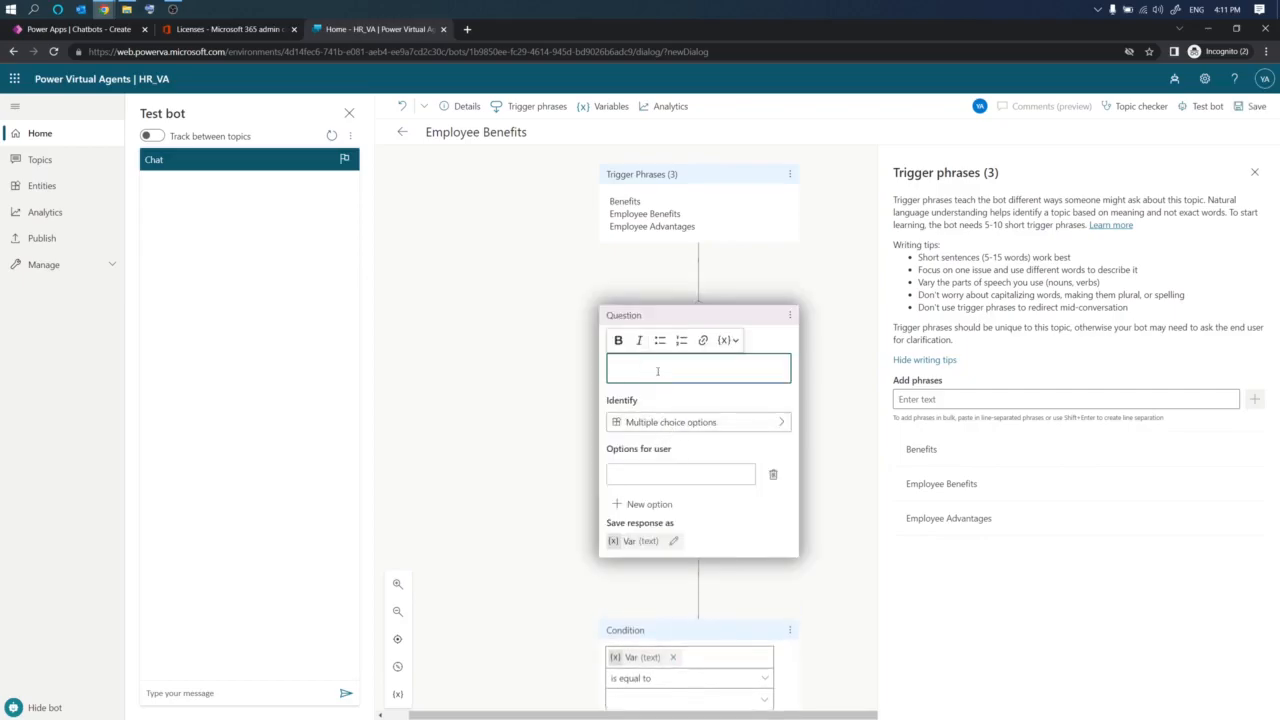
- Paste the greeting question text into the new question node and set it to identify the user's entire response
key(ctrl+v)
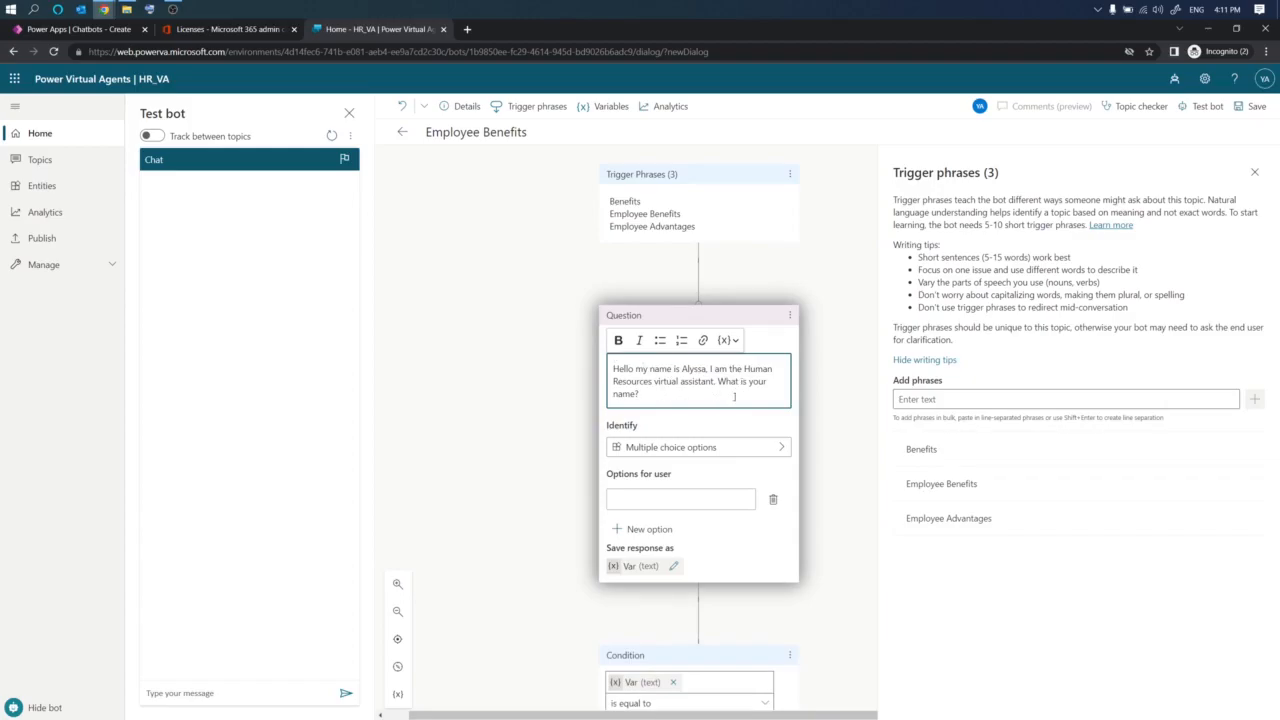
click(704, 452)
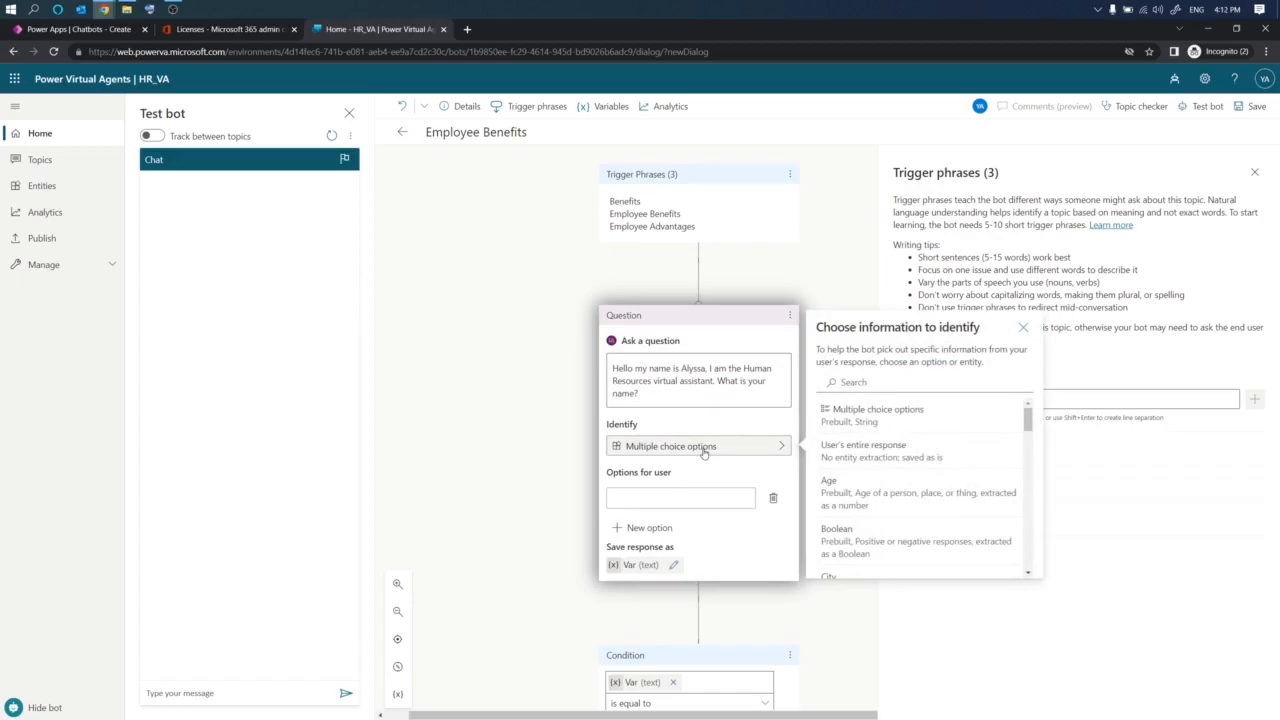
click(887, 461)
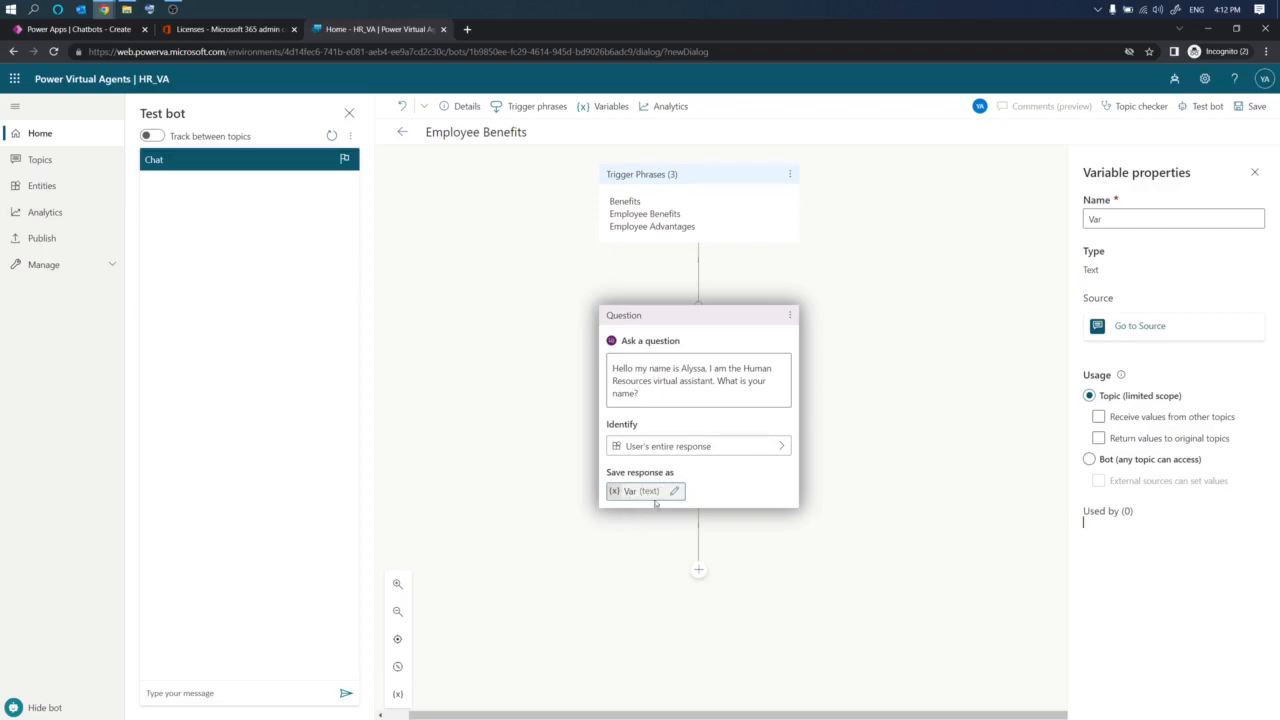
- Rename the question's response variable to Name
double_click(1101, 217)
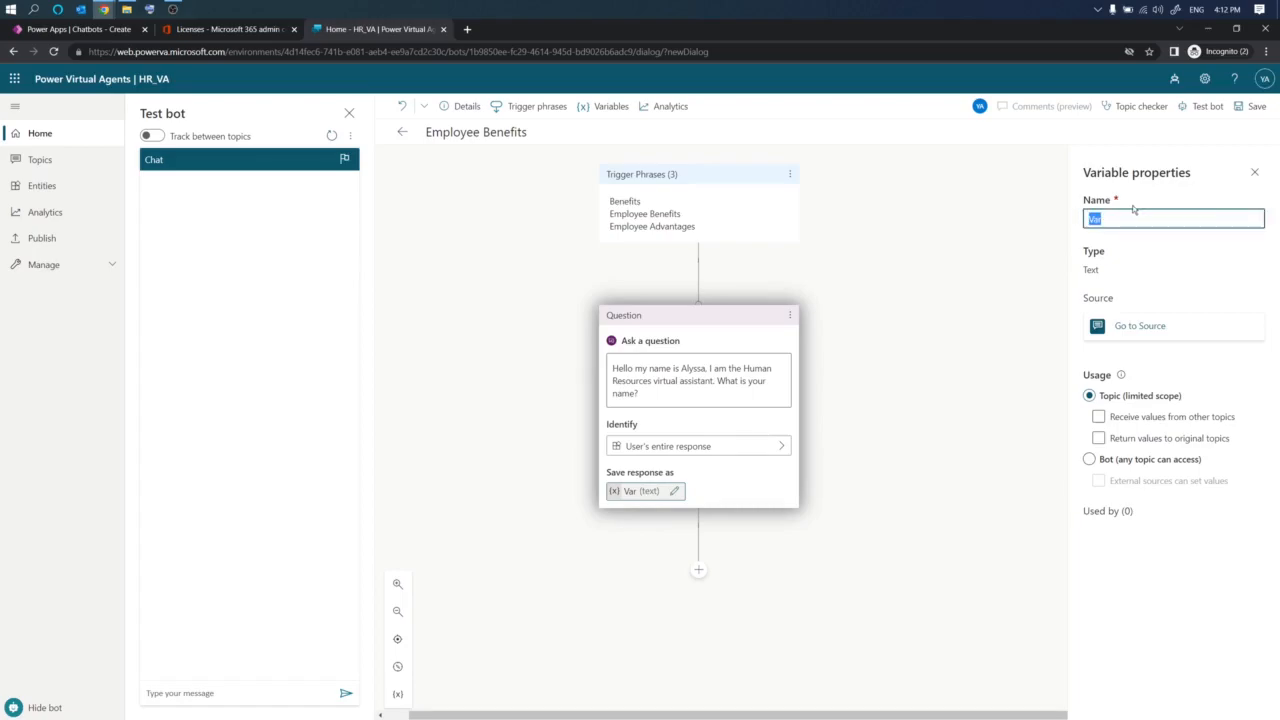
text(Name)
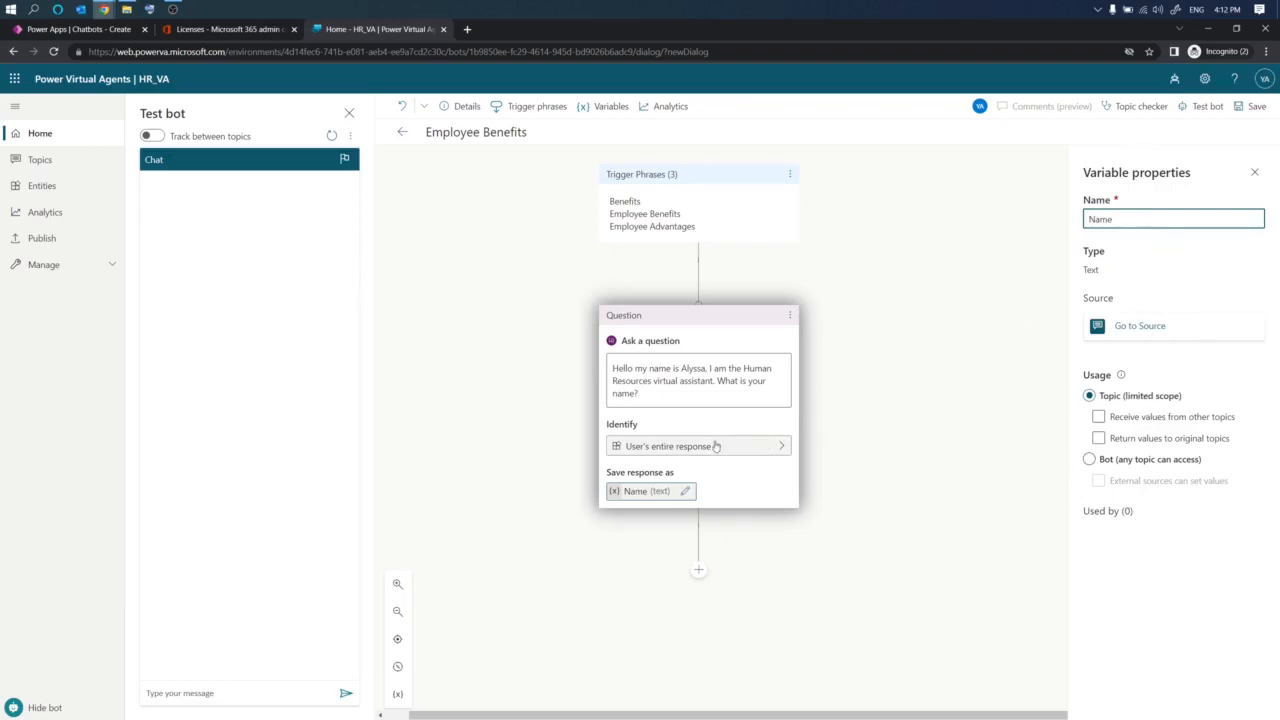
click(832, 500)
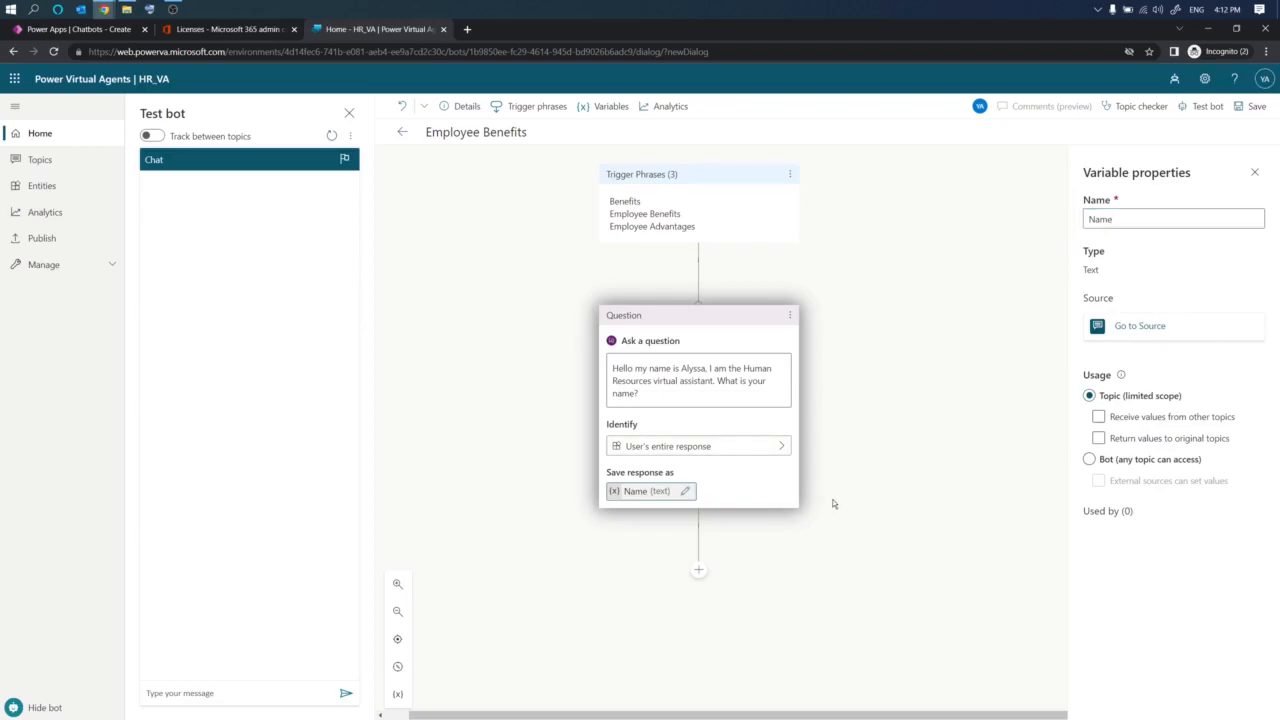
- Add a message node below the question with the text "we are pleased you have chosen to join a dynamic and innovative group of employees..."
scroll(834, 474, down, 1)
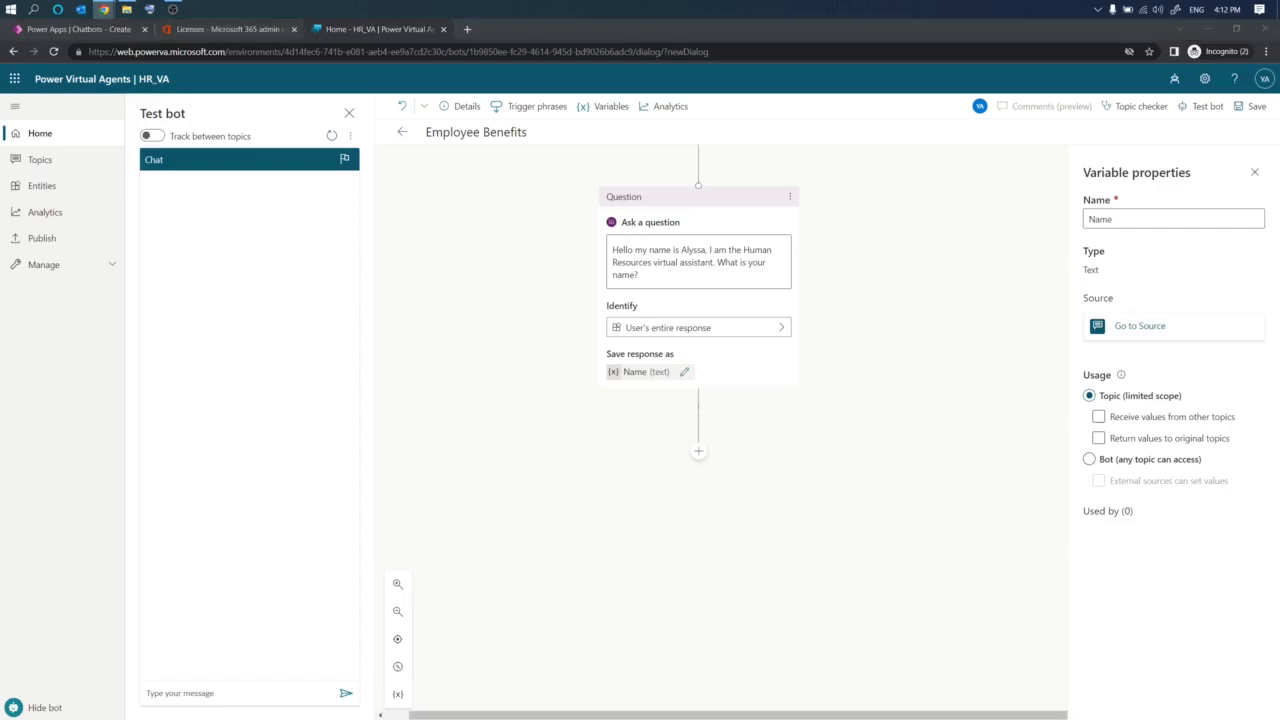
click(704, 457)
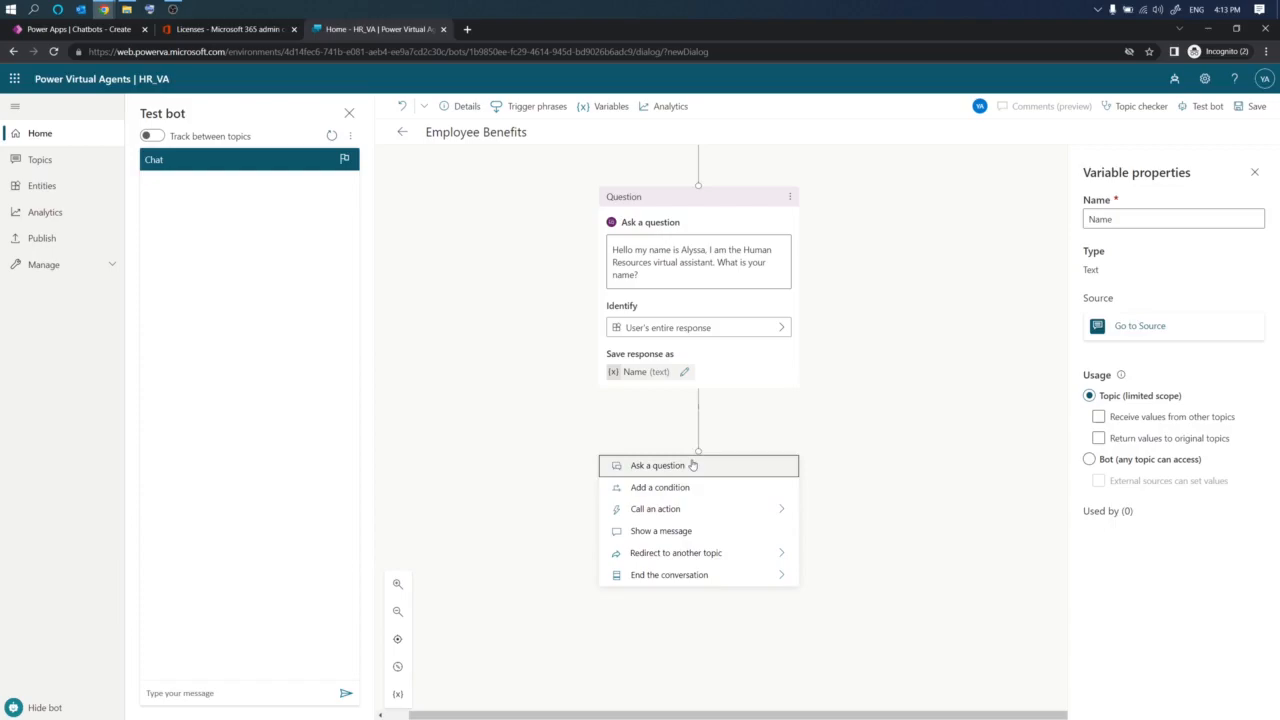
click(701, 540)
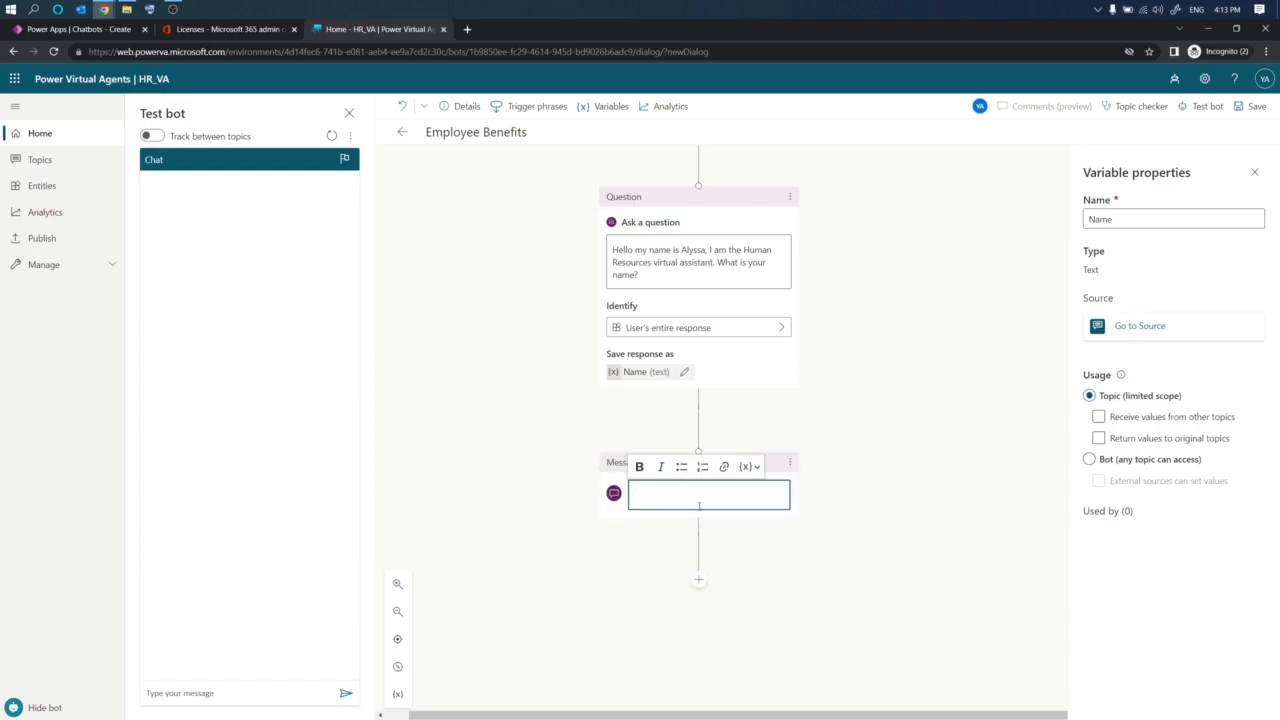
key(ctrl+v)
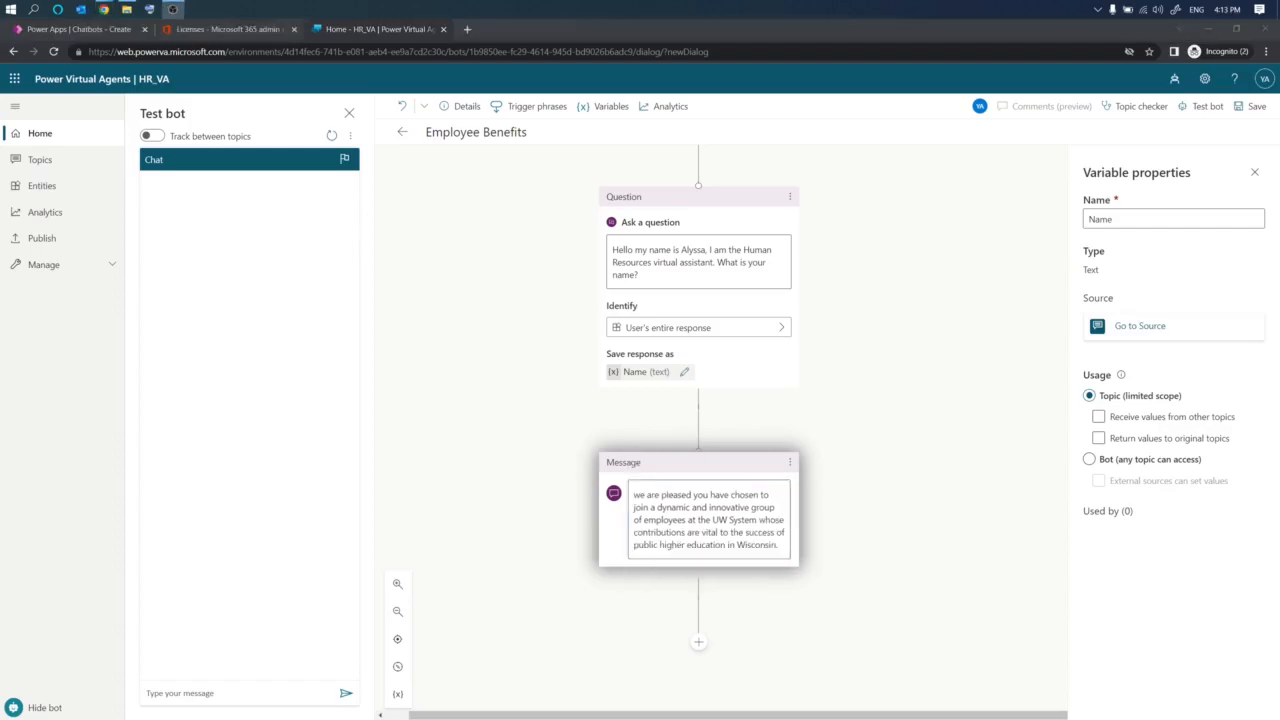
- Insert the Name variable followed by a comma at the start of the message
click(735, 486)
click(752, 467)
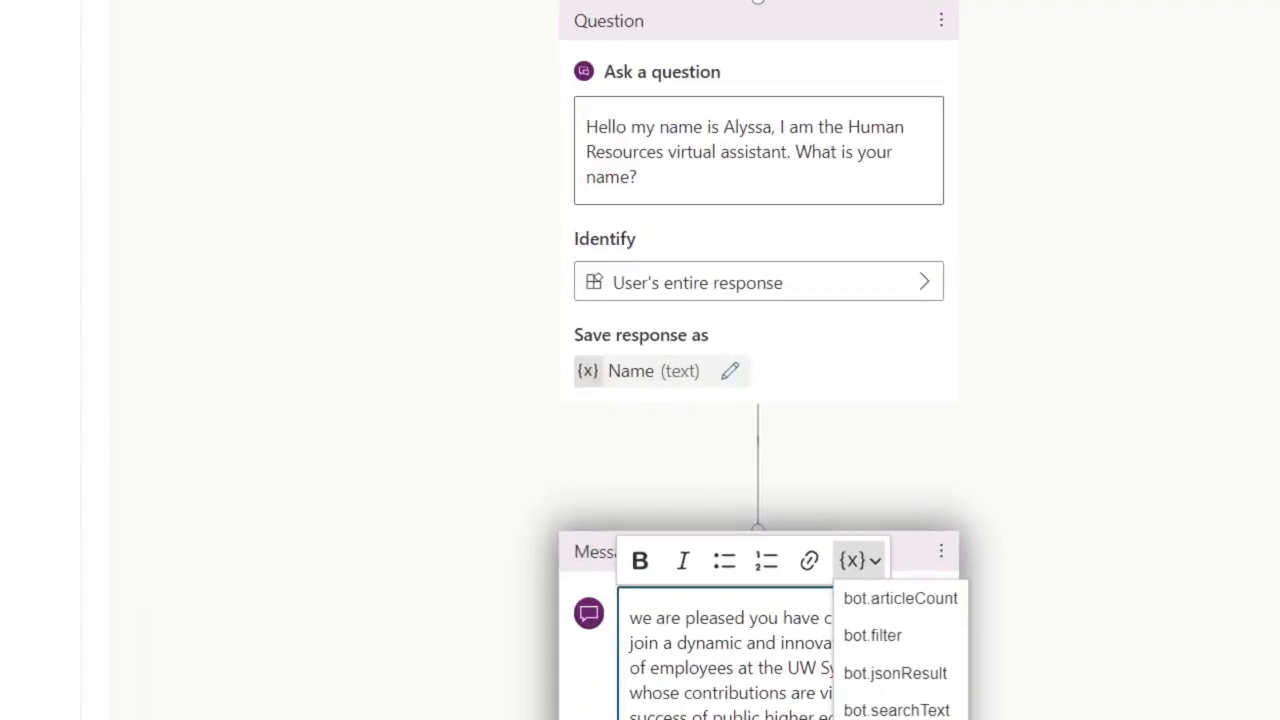
drag(588, 310, 806, 314)
mouse_move(573, 406)
mouse_down()
mouse_move(766, 378)
mouse_move(698, 333)
mouse_move(582, 332)
mouse_move(516, 390)
mouse_move(582, 404)
mouse_up()
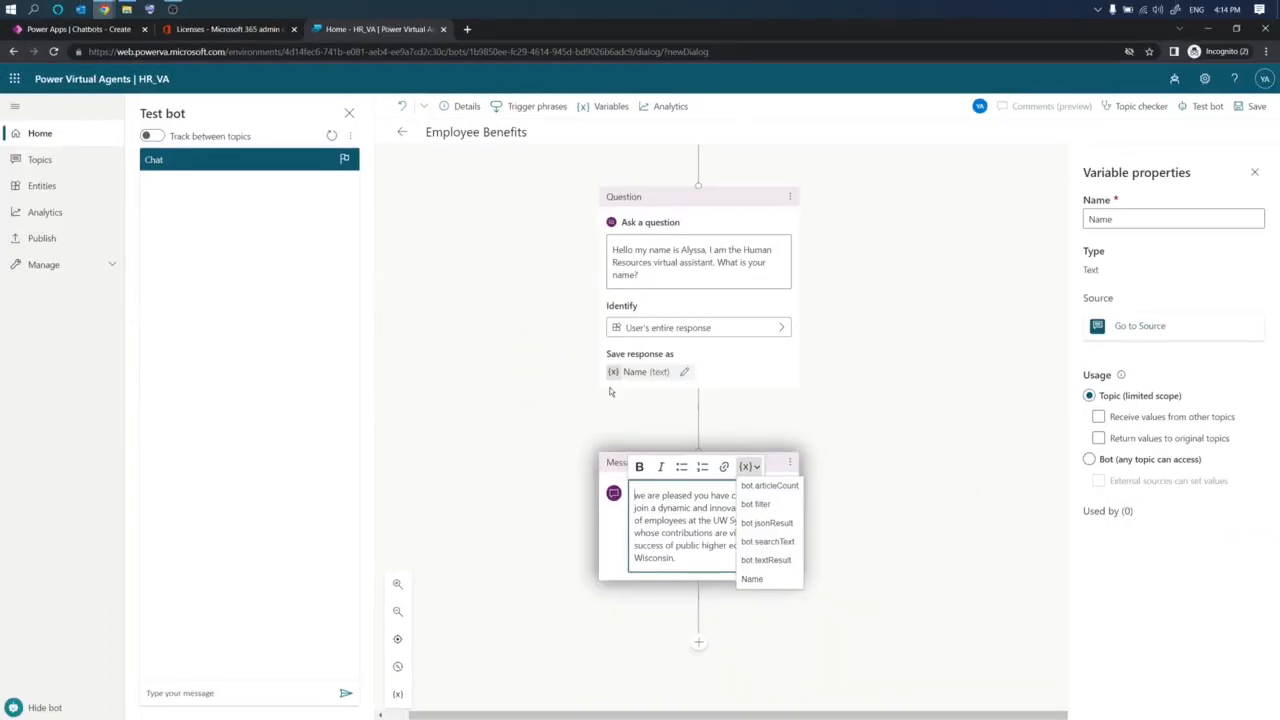
click(752, 580)
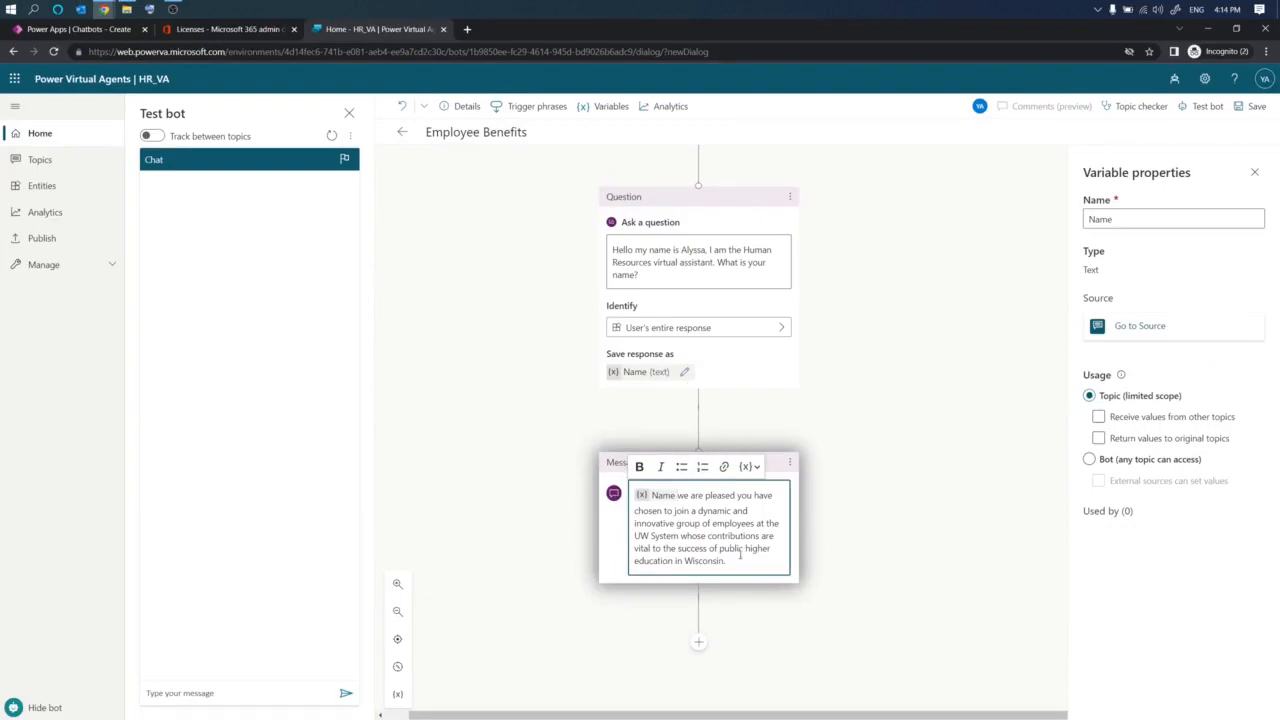
text(,)
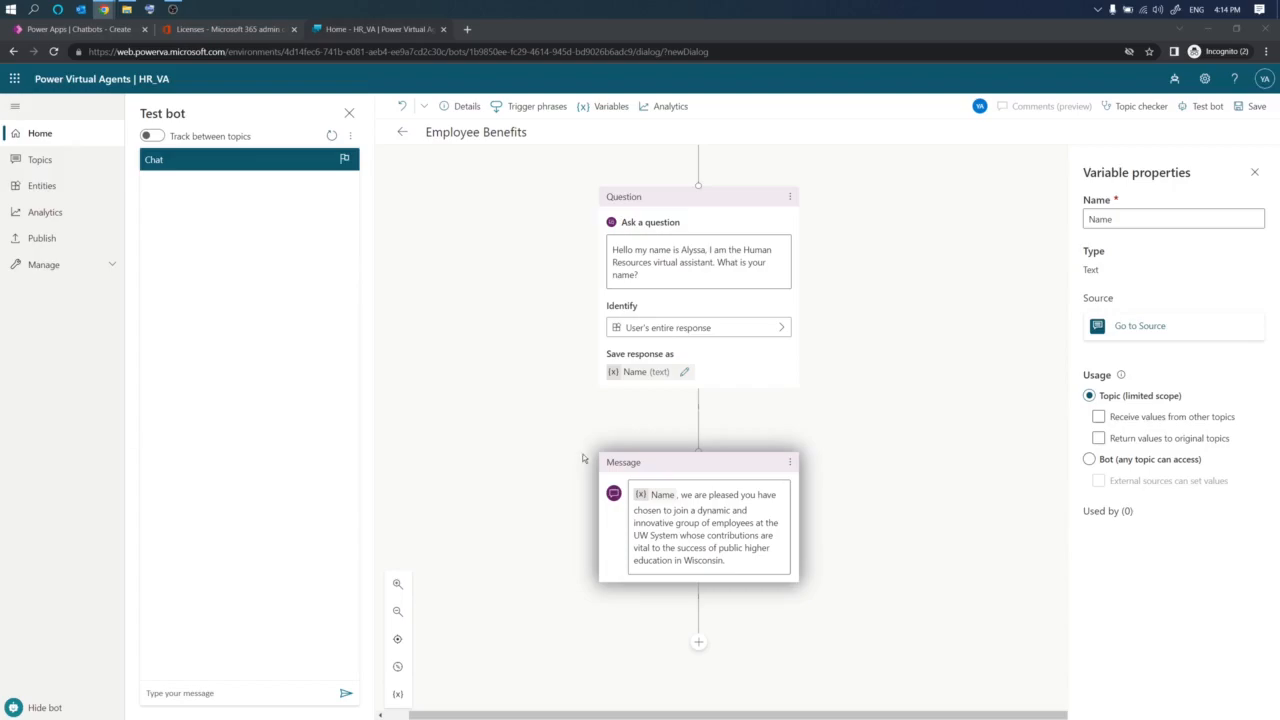
- Add a question node below the message asking "Understanding your options will help you make informed decisions... What benefit category would you like to learn more about?"
scroll(758, 524, down, 2)
scroll(758, 524, down, 1)
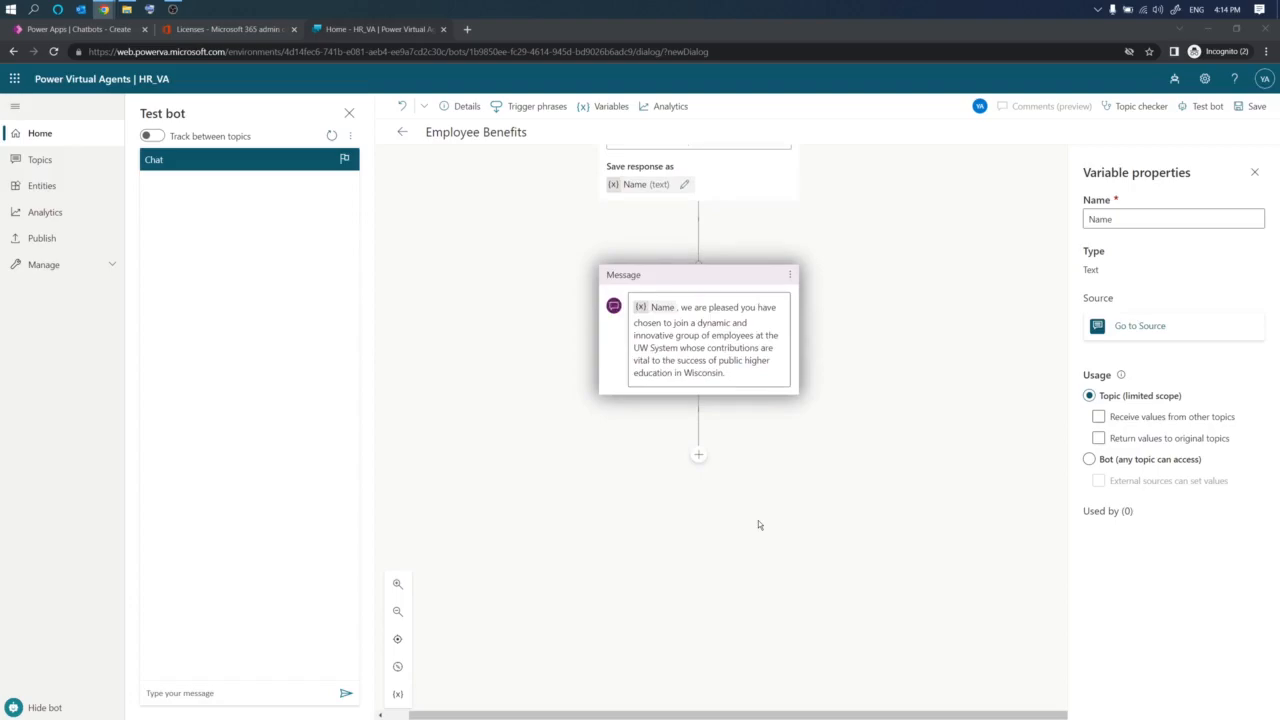
click(699, 458)
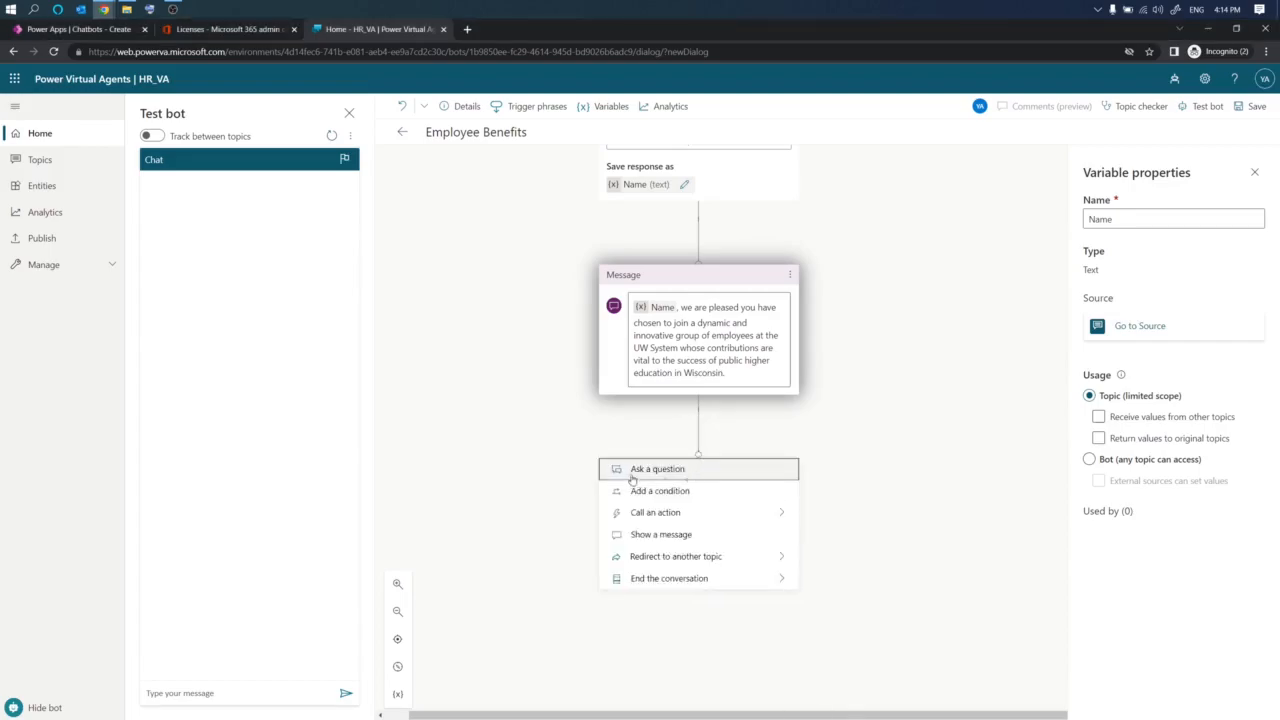
click(657, 469)
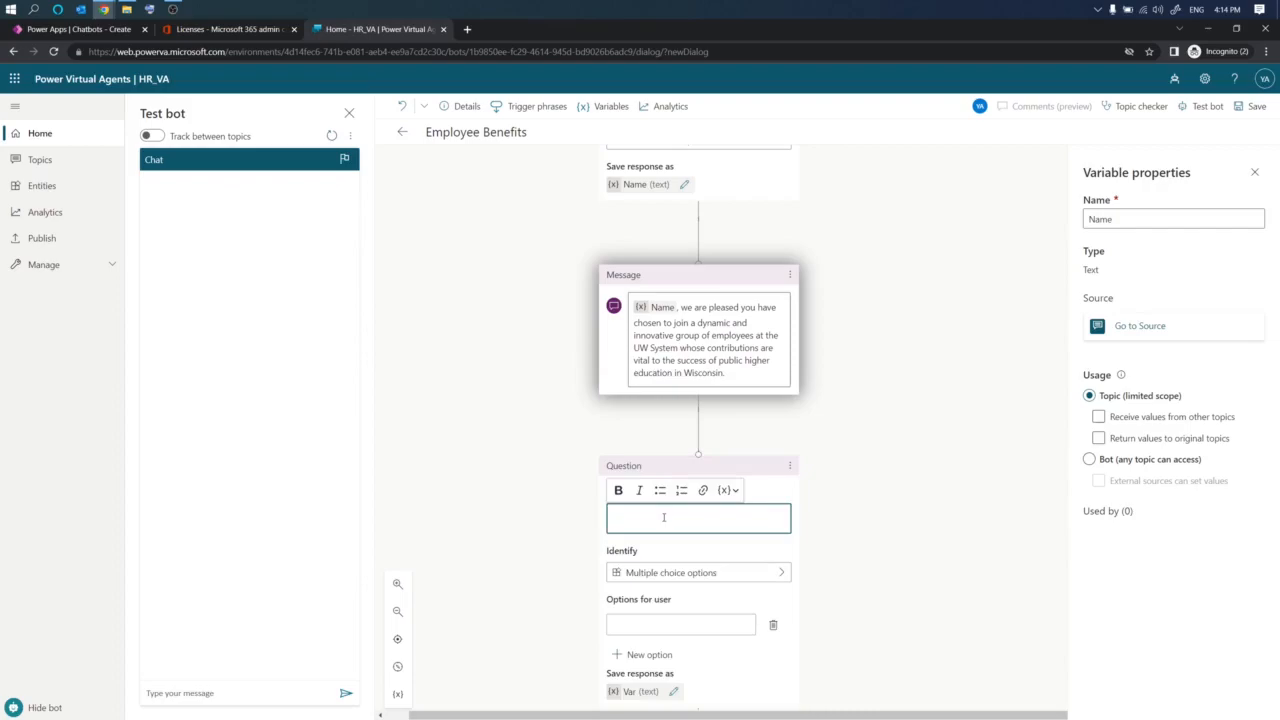
text(Understanding your options will help you make informed decisions so you get the most from your benefit plans. What benefit category would you like to learn more about?)
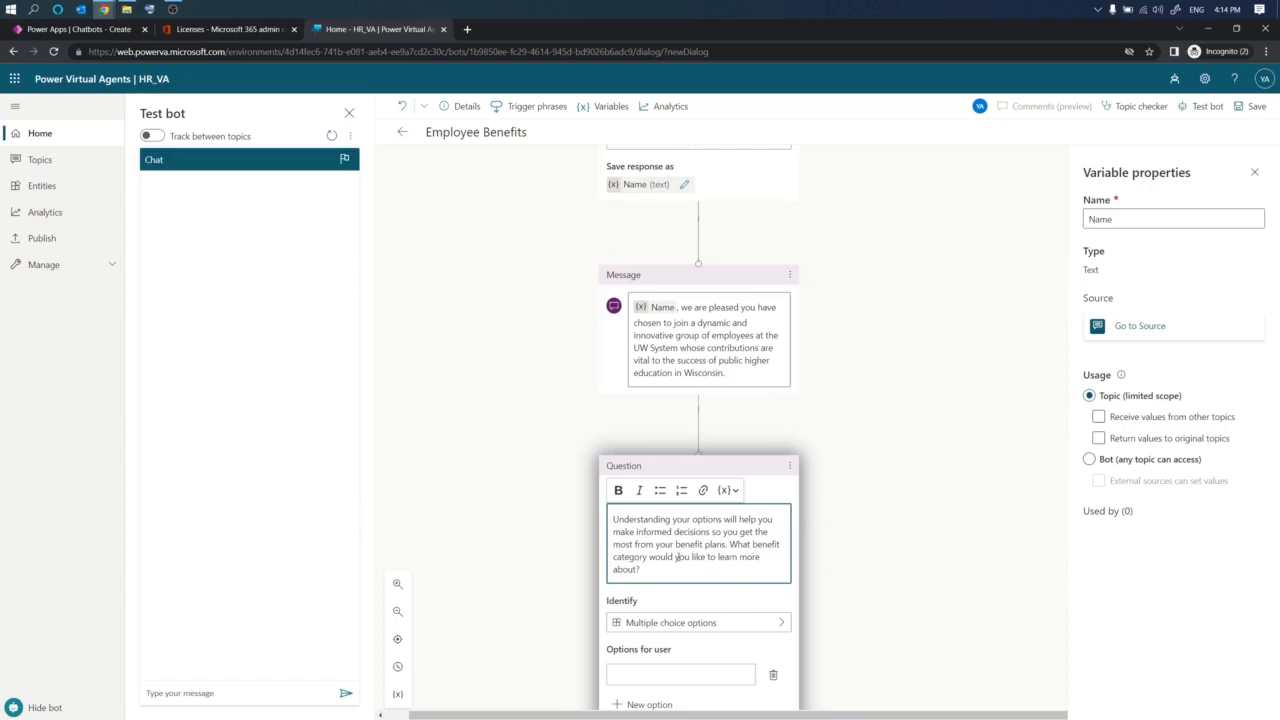
- Add the multiple choice options Health Insurance and Dental & Vision Insurance to the question
scroll(674, 567, down, 1)
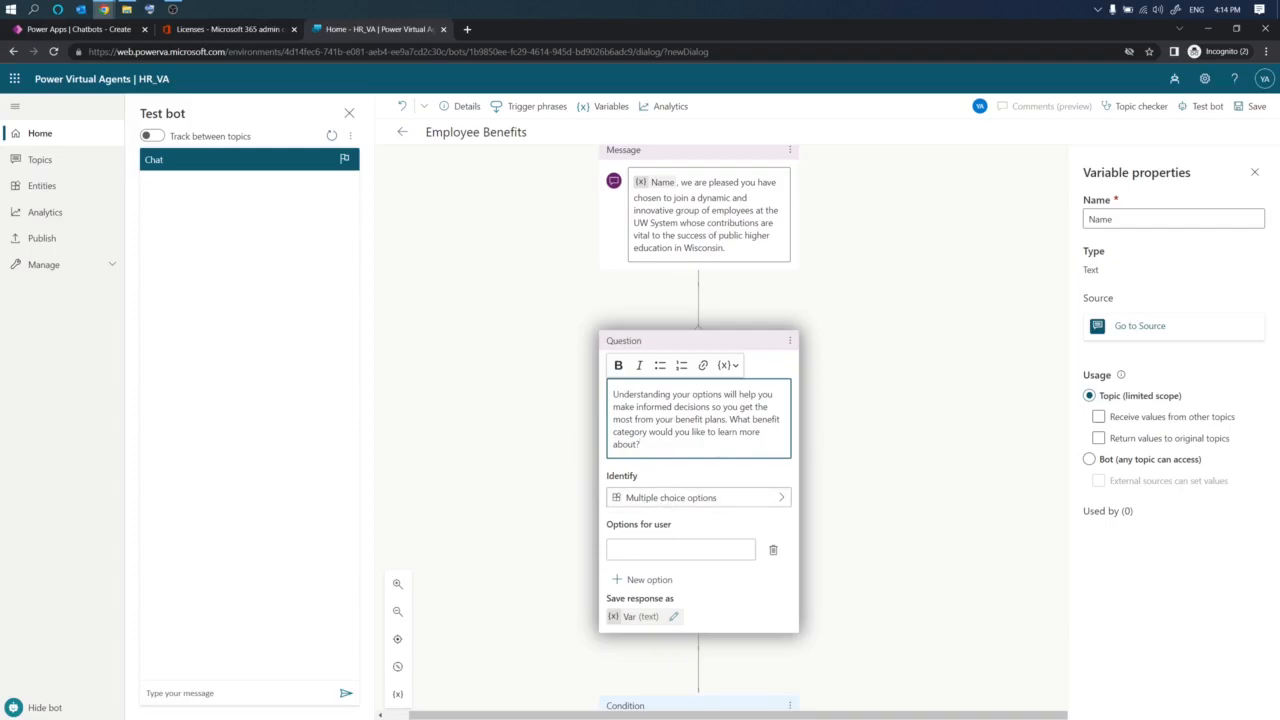
click(636, 549)
text(Hea)
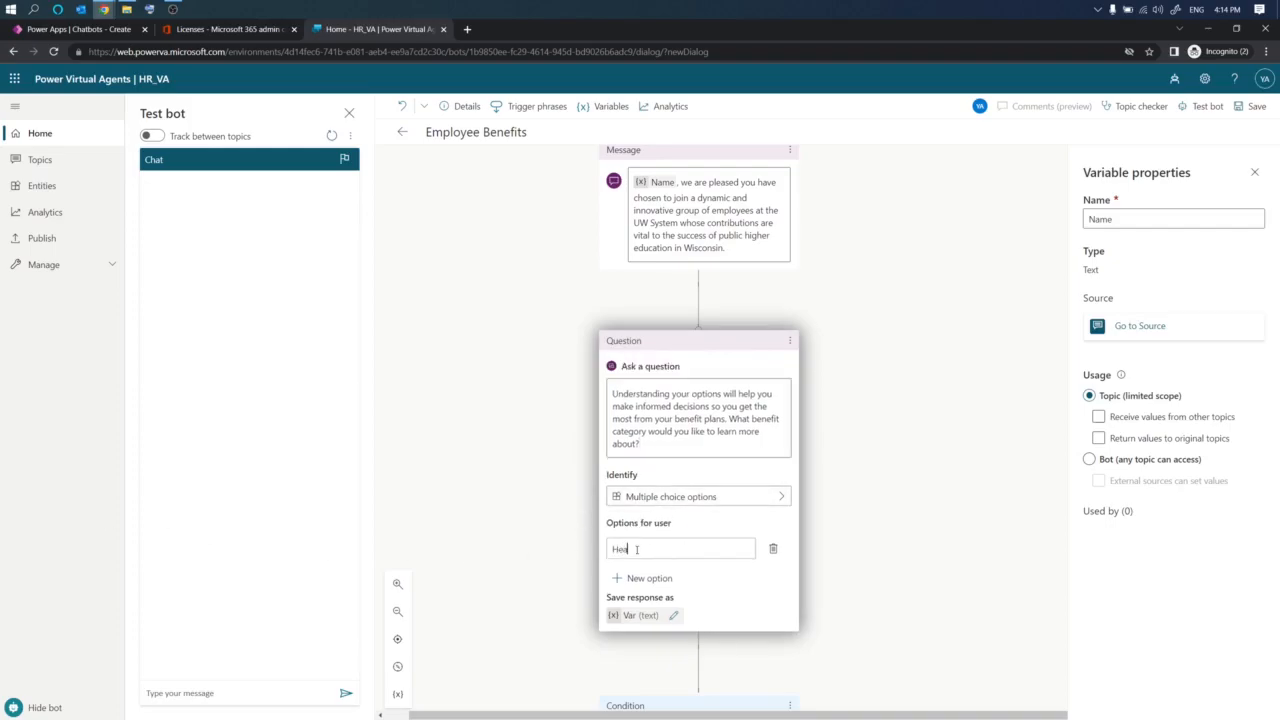
text(lth Insurance)
click(650, 579)
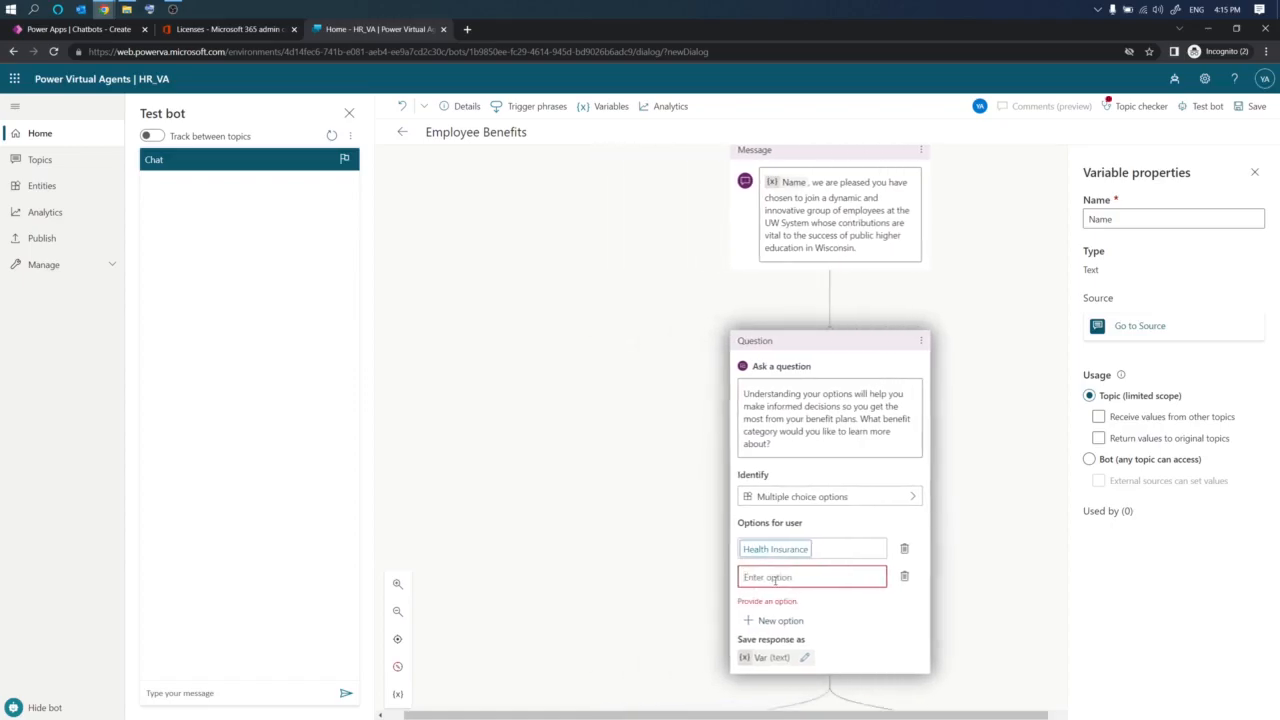
text(Dental & Visi)
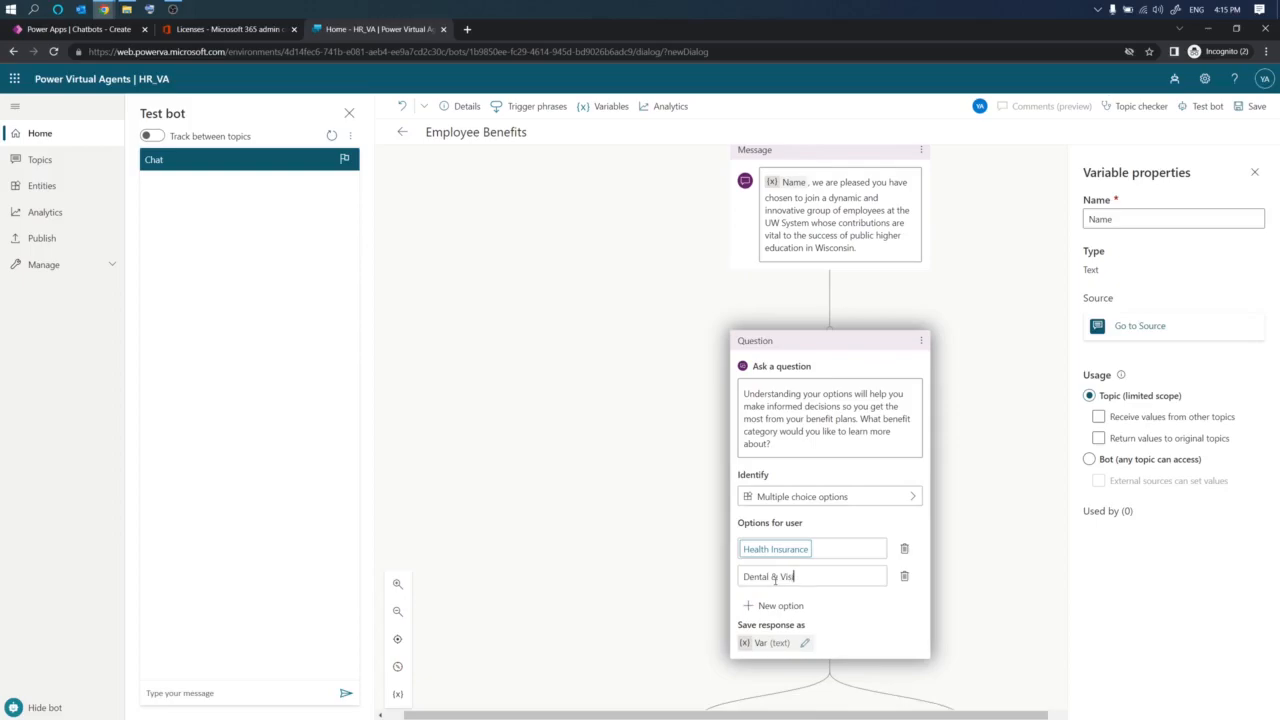
text(on Insurance)
- Add the options Life Insurance and Retirement Plans to the question
scroll(825, 552, down, 3)
click(774, 480)
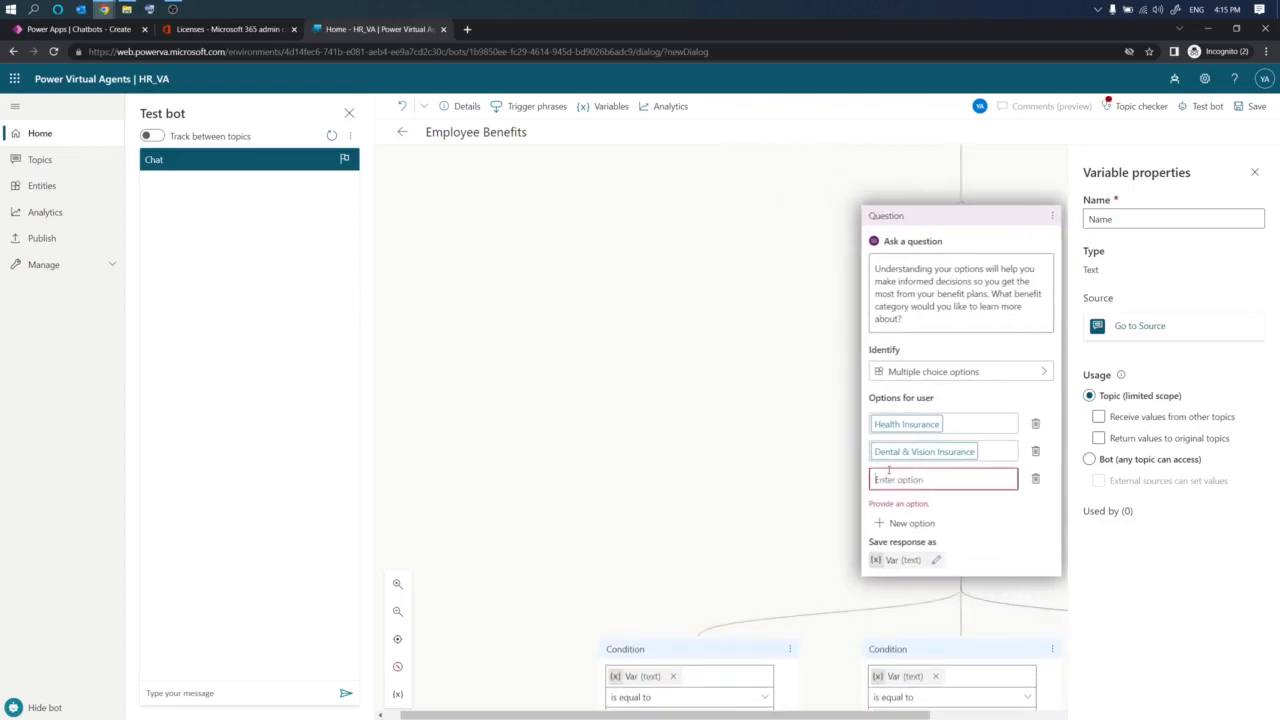
text(Life )
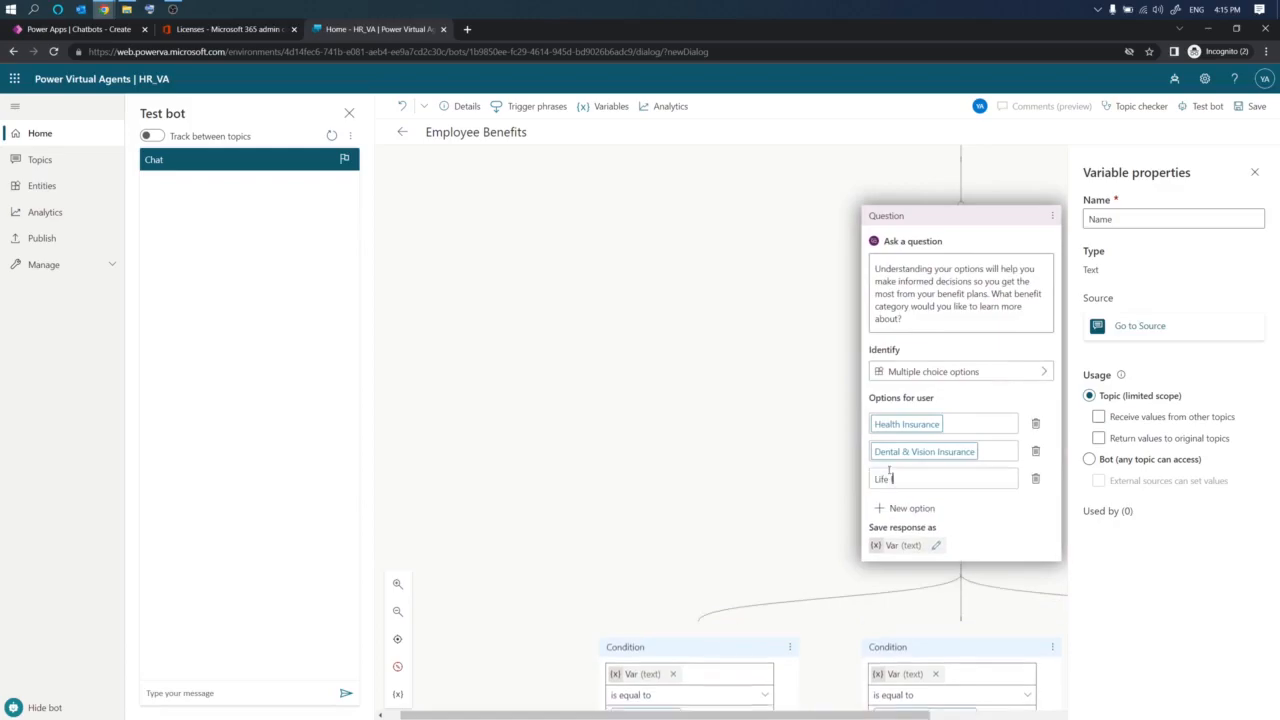
text(Insurance)
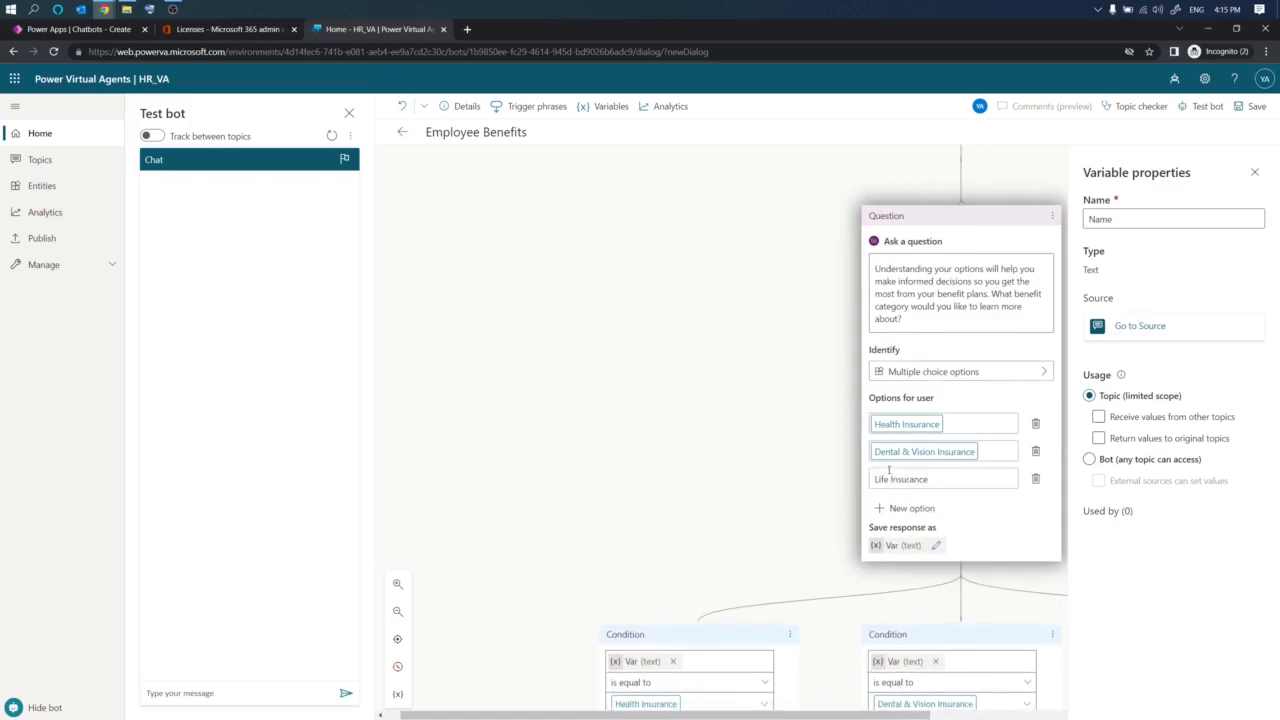
click(910, 508)
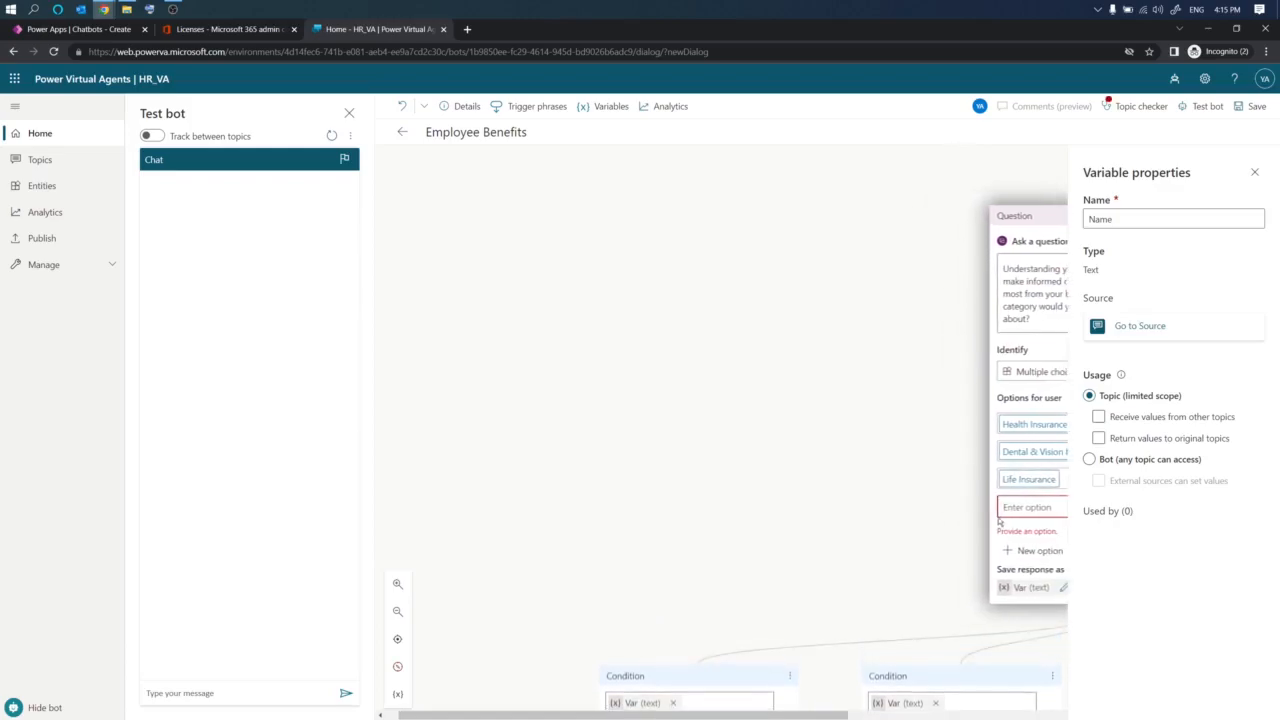
drag(813, 715, 958, 715)
click(788, 502)
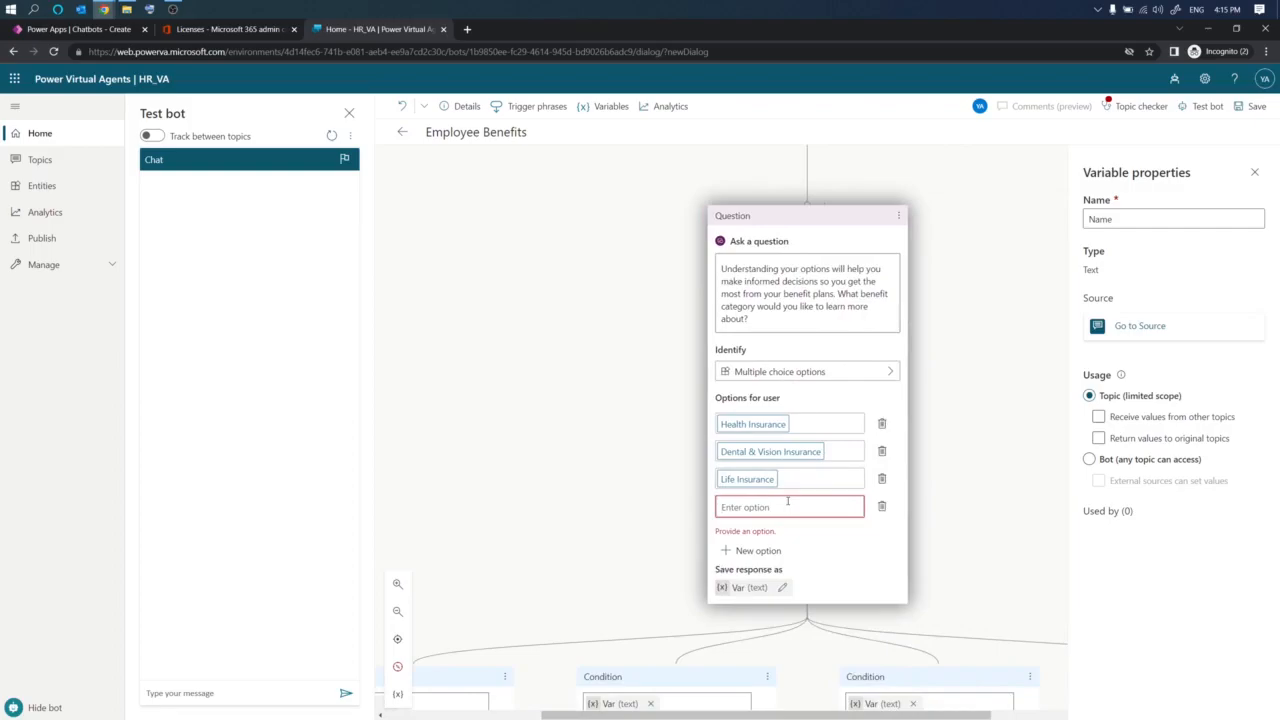
text(Ret)
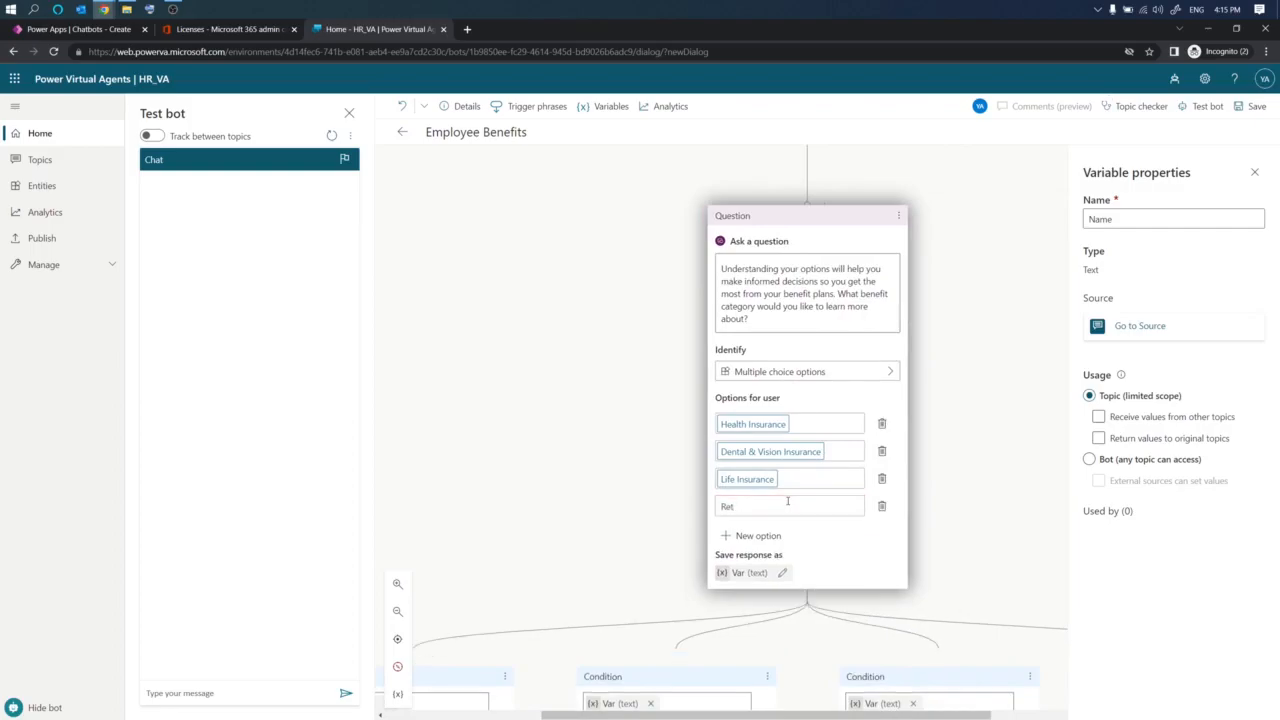
text(ire)
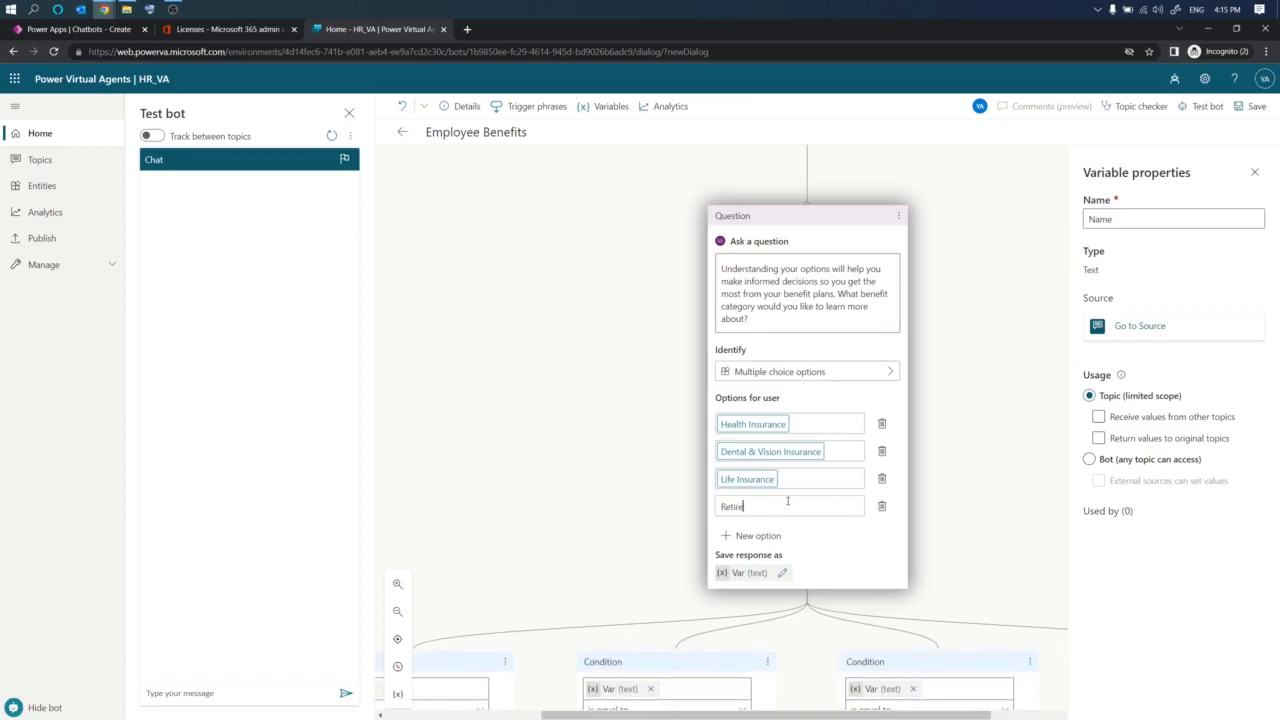
text(ment Plans)
click(600, 532)
- Close the variable properties pane and review the condition branches created for each option
scroll(838, 457, down, 2)
scroll(838, 457, down, 3)
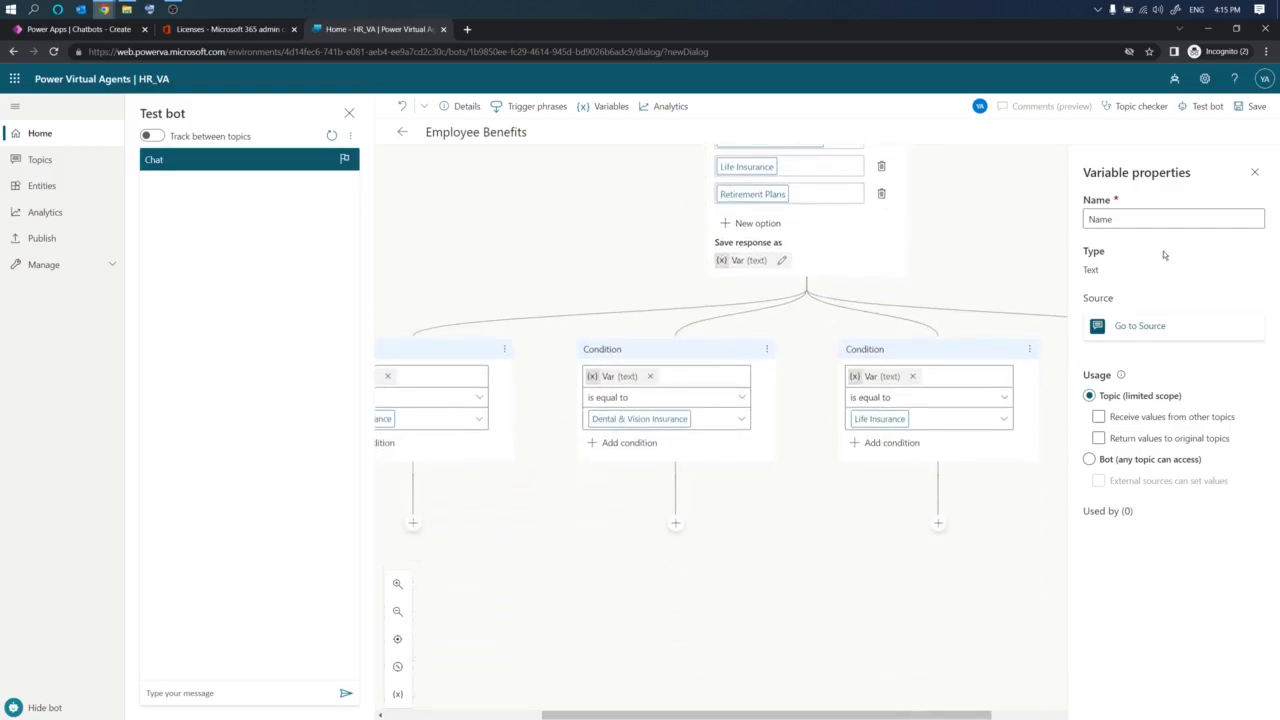
click(1254, 172)
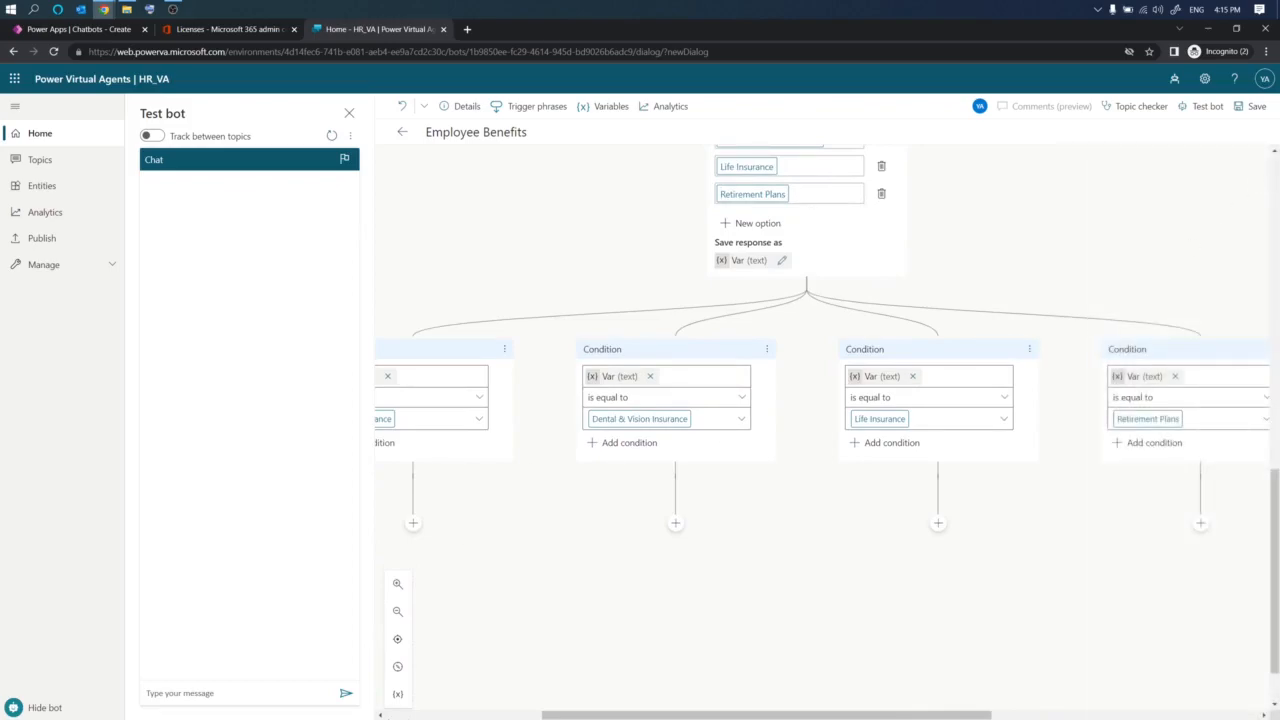
click(397, 611)
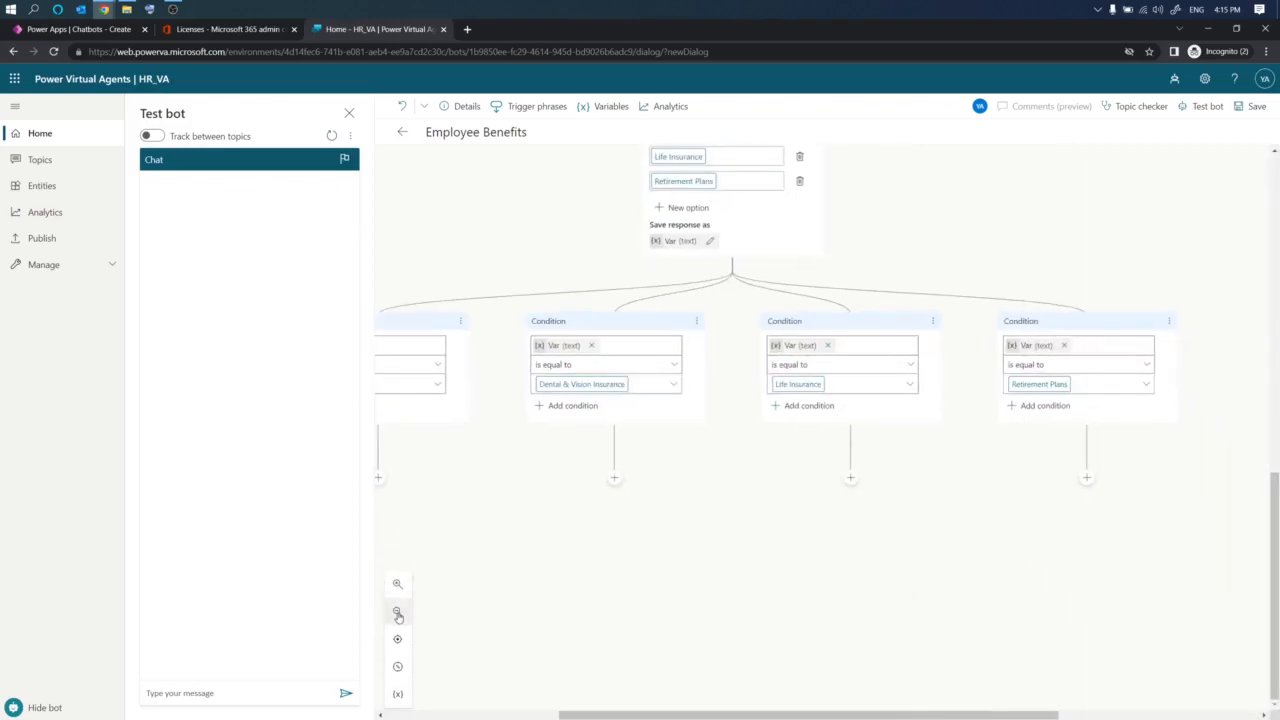
drag(642, 716, 586, 716)
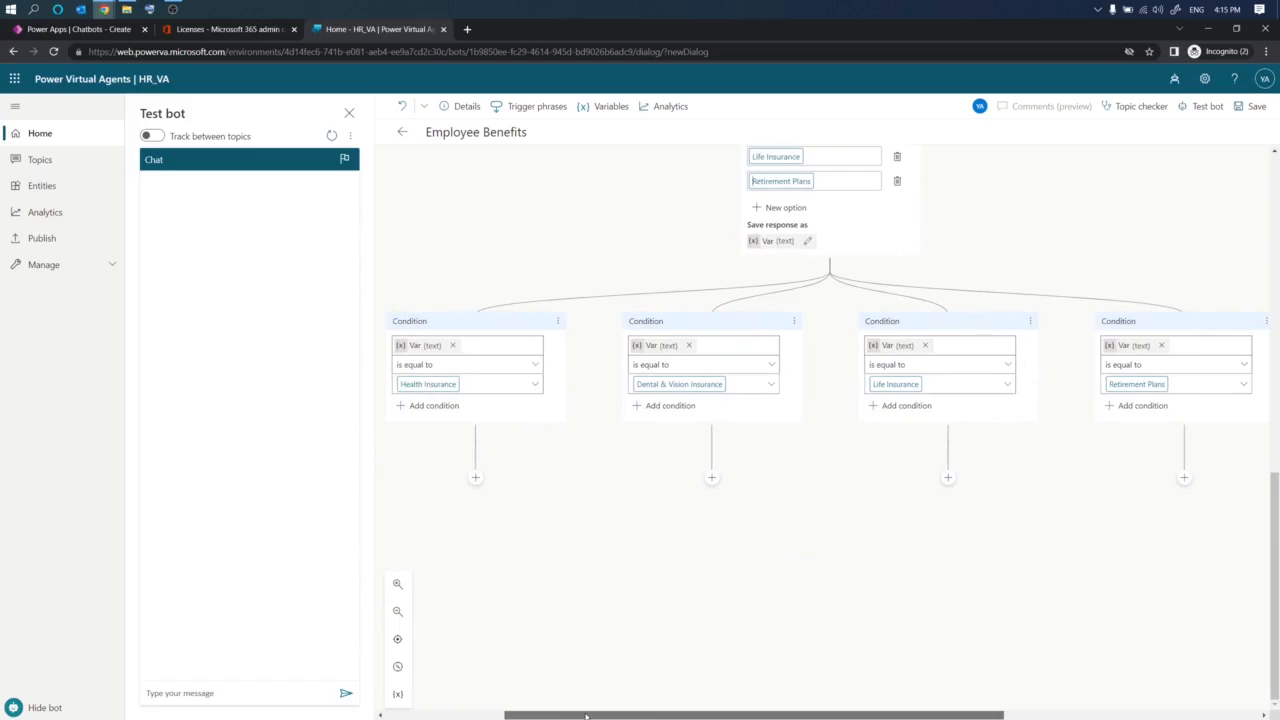
scroll(731, 534, up, 3)
scroll(731, 534, up, 1)
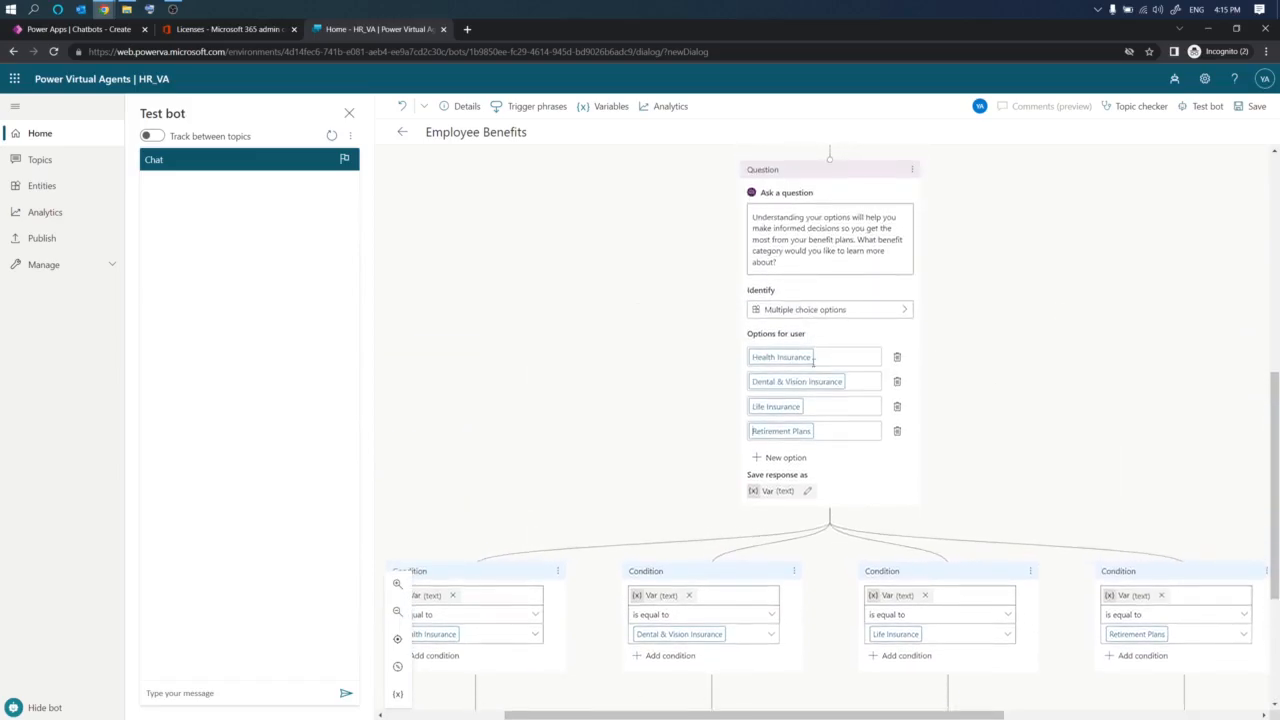
scroll(814, 378, down, 2)
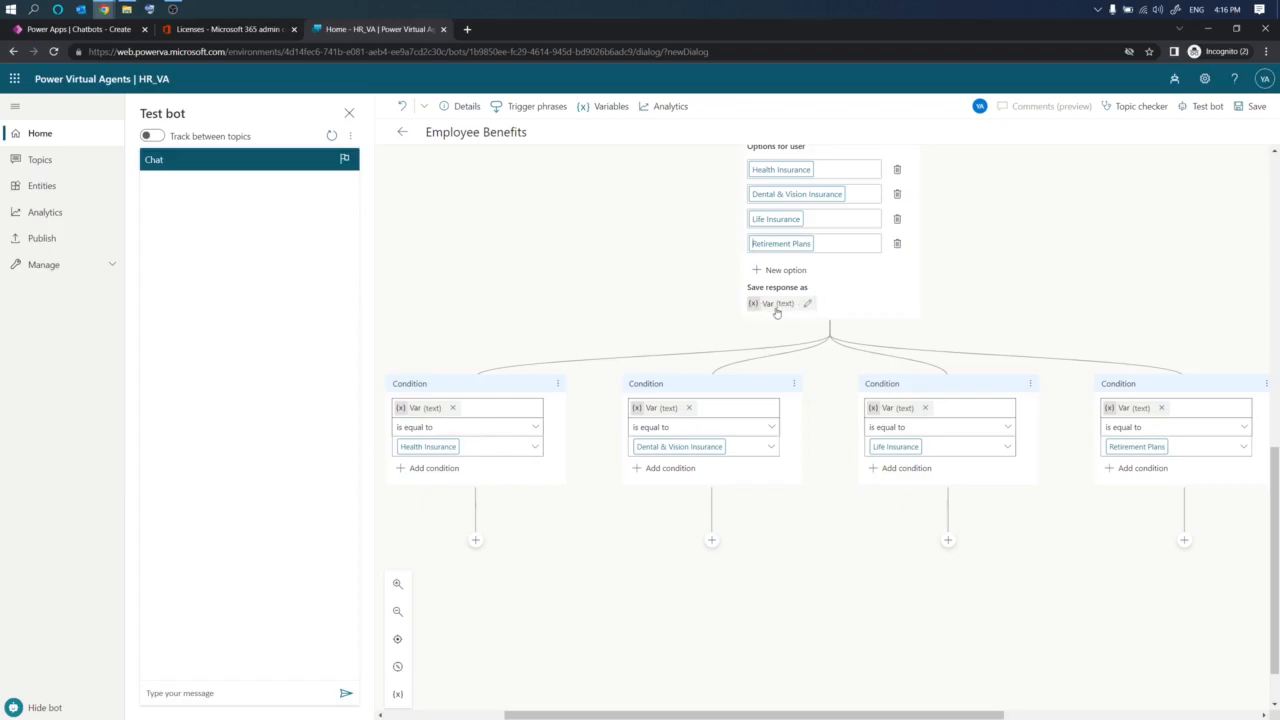
- Rename the question's saved response variable to Choice
scroll(773, 290, up, 1)
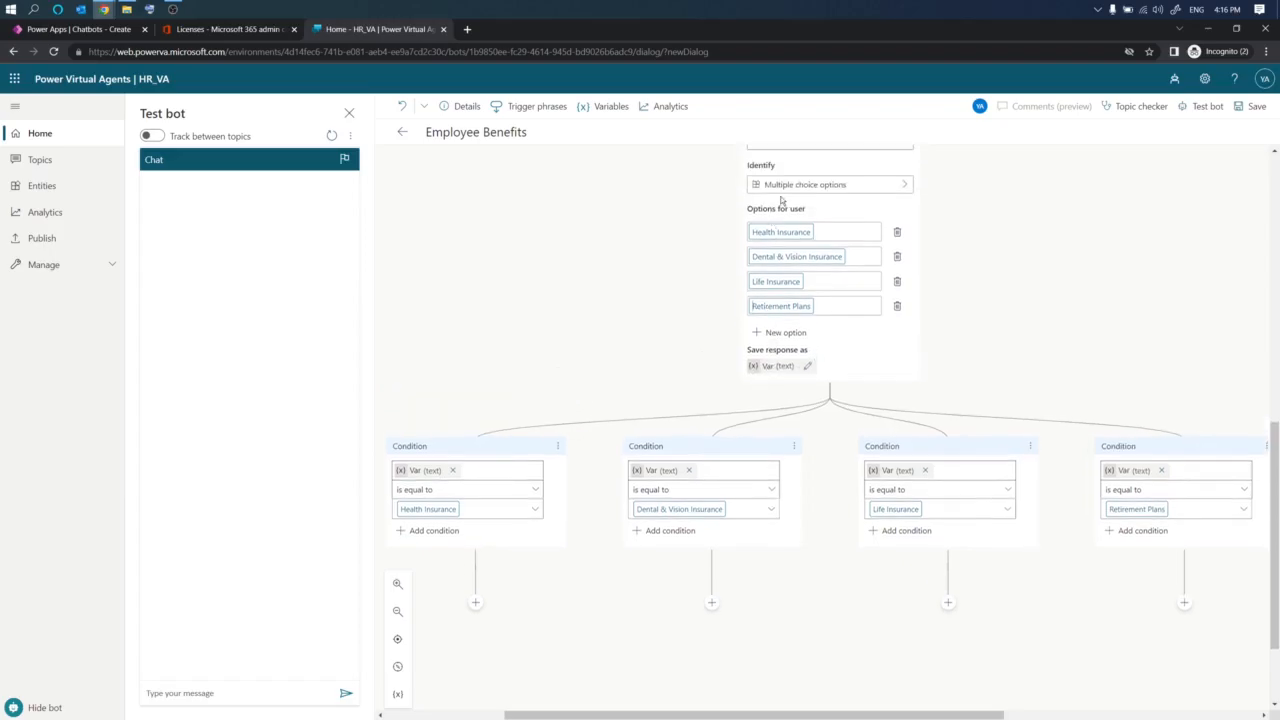
click(775, 367)
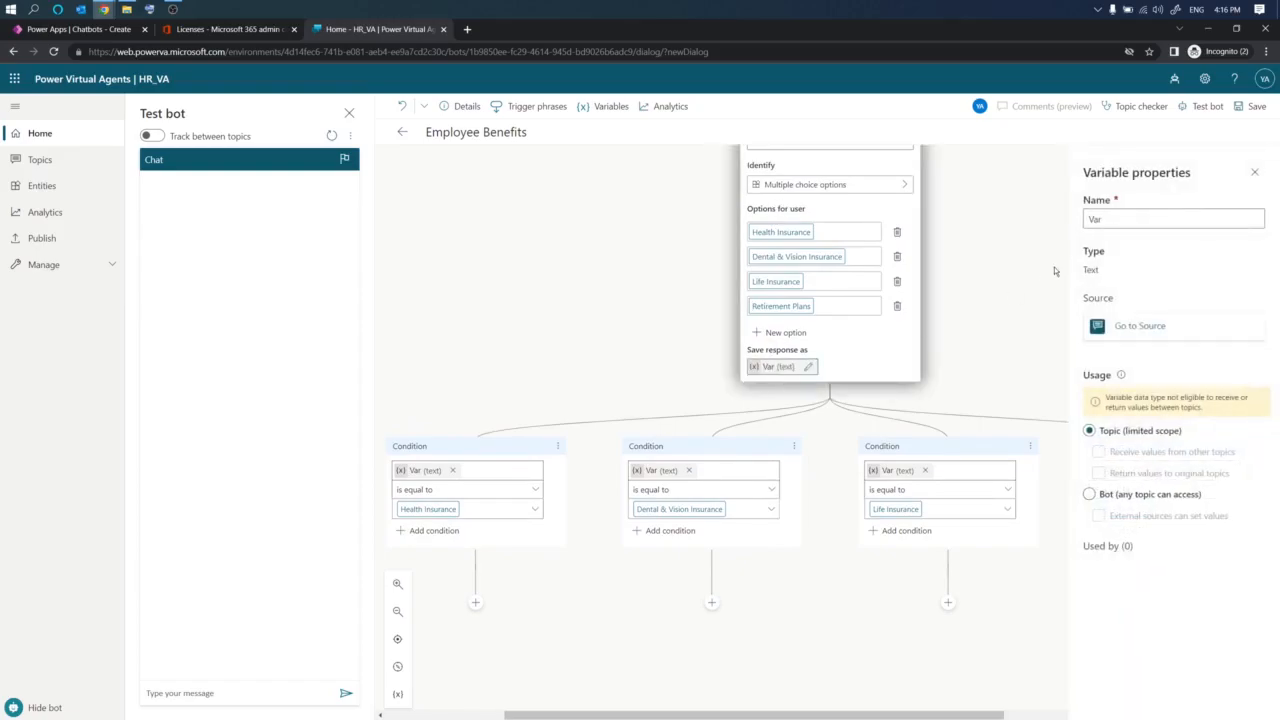
click(1117, 228)
key(ctrl+a)
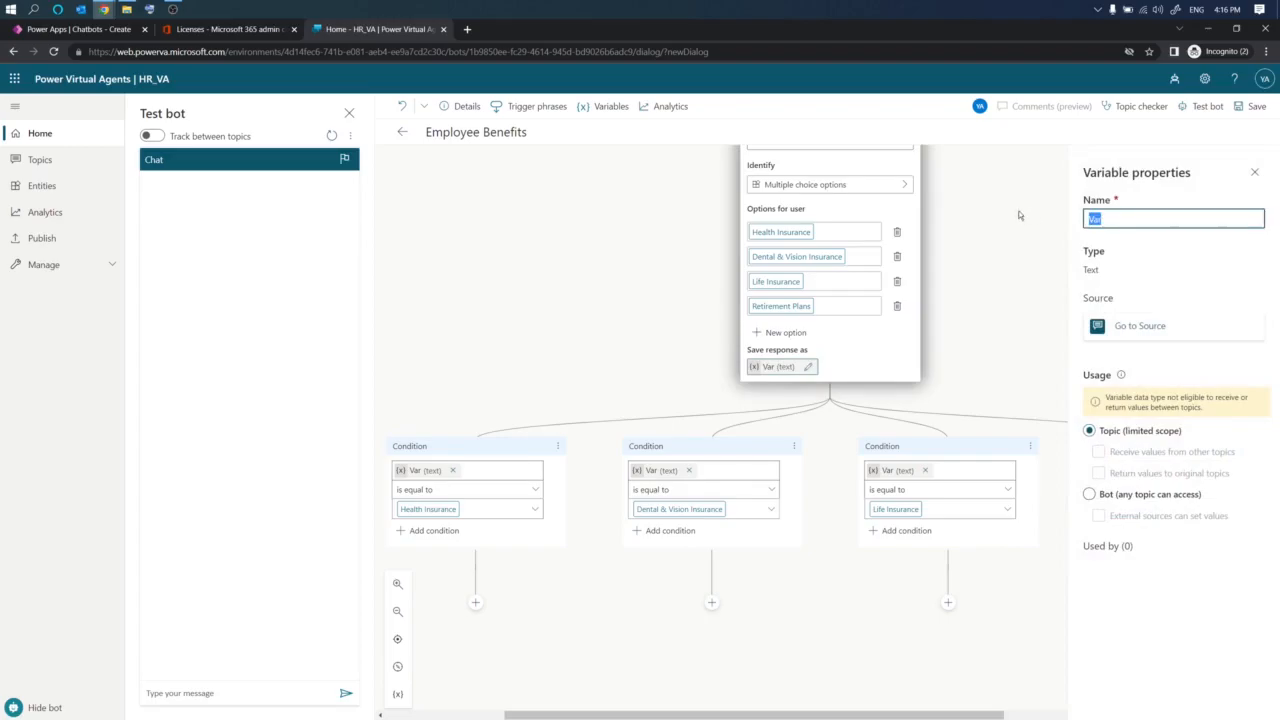
text(Choice)
click(980, 314)
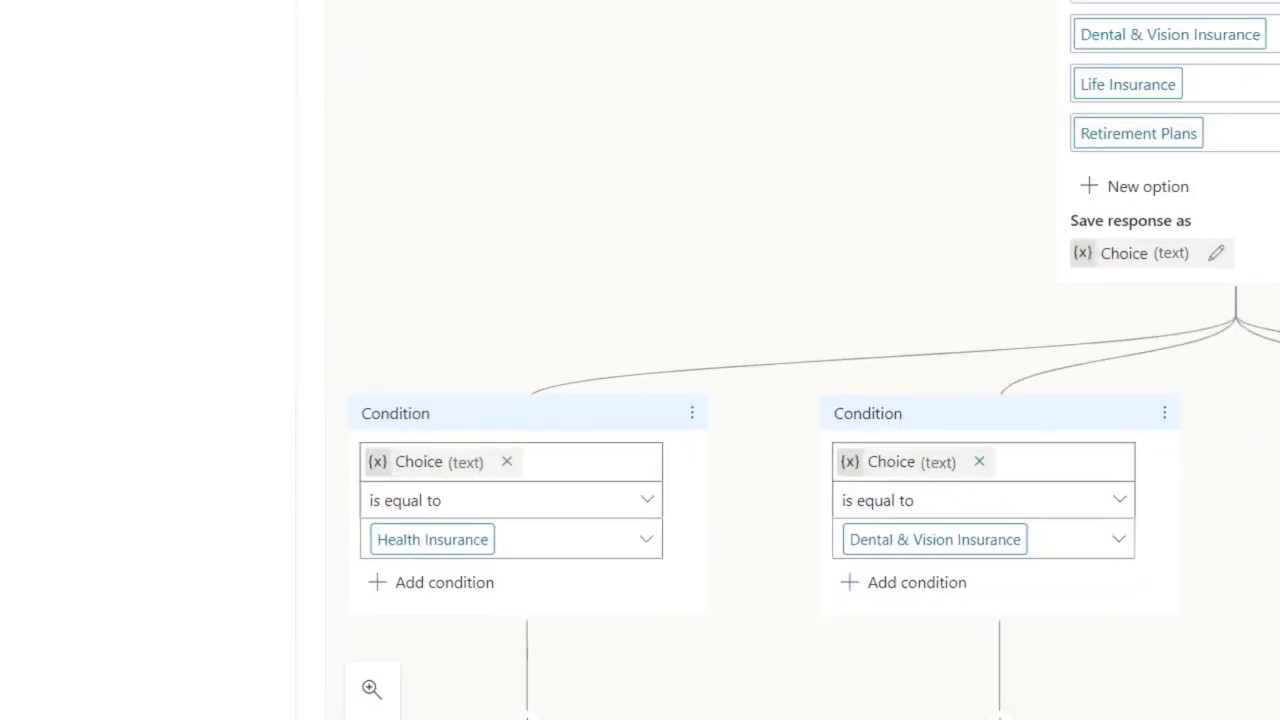
- Close the variable properties pane and the Test bot panel
drag(366, 478, 490, 478)
drag(393, 568, 518, 568)
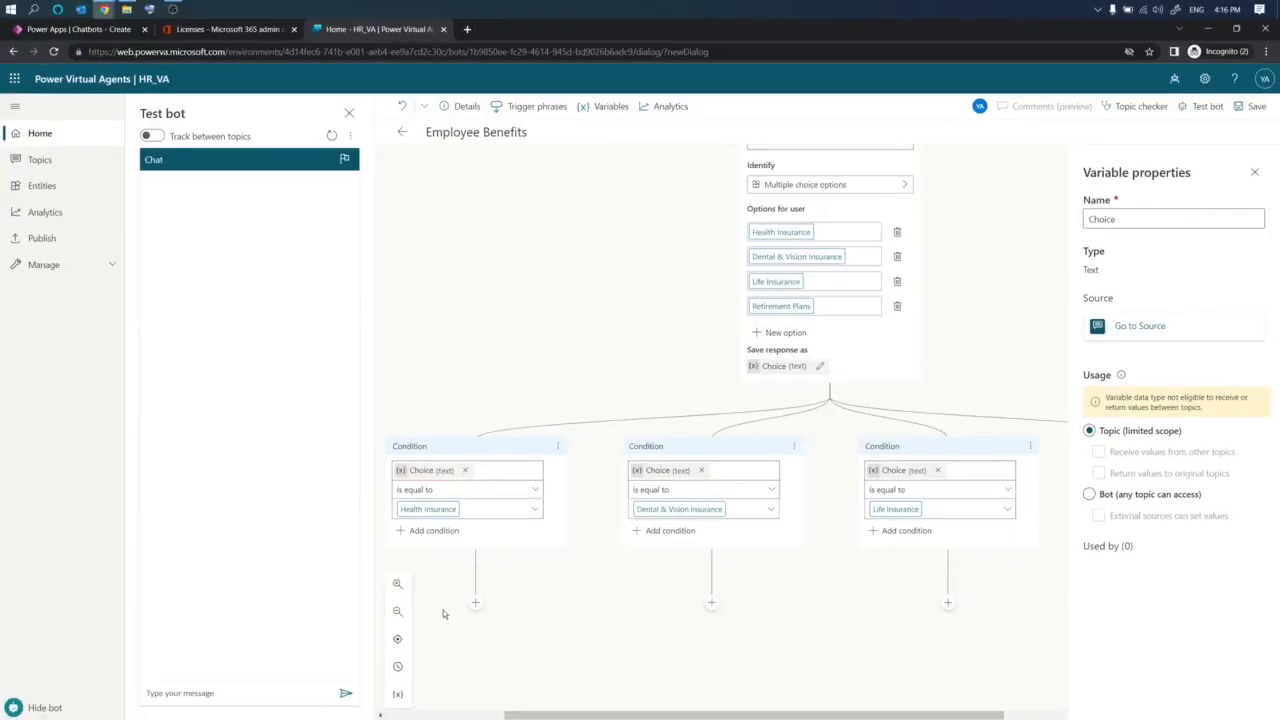
scroll(600, 642, down, 1)
scroll(600, 642, down, 1)
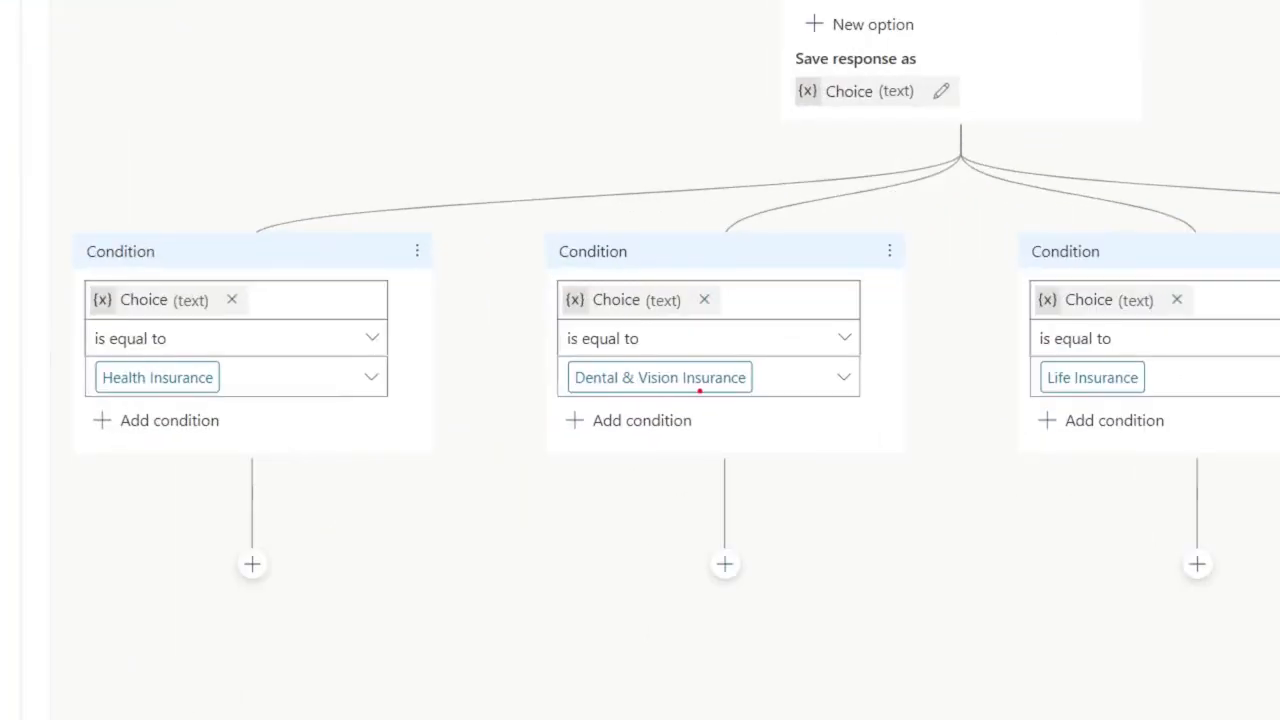
drag(560, 401, 741, 399)
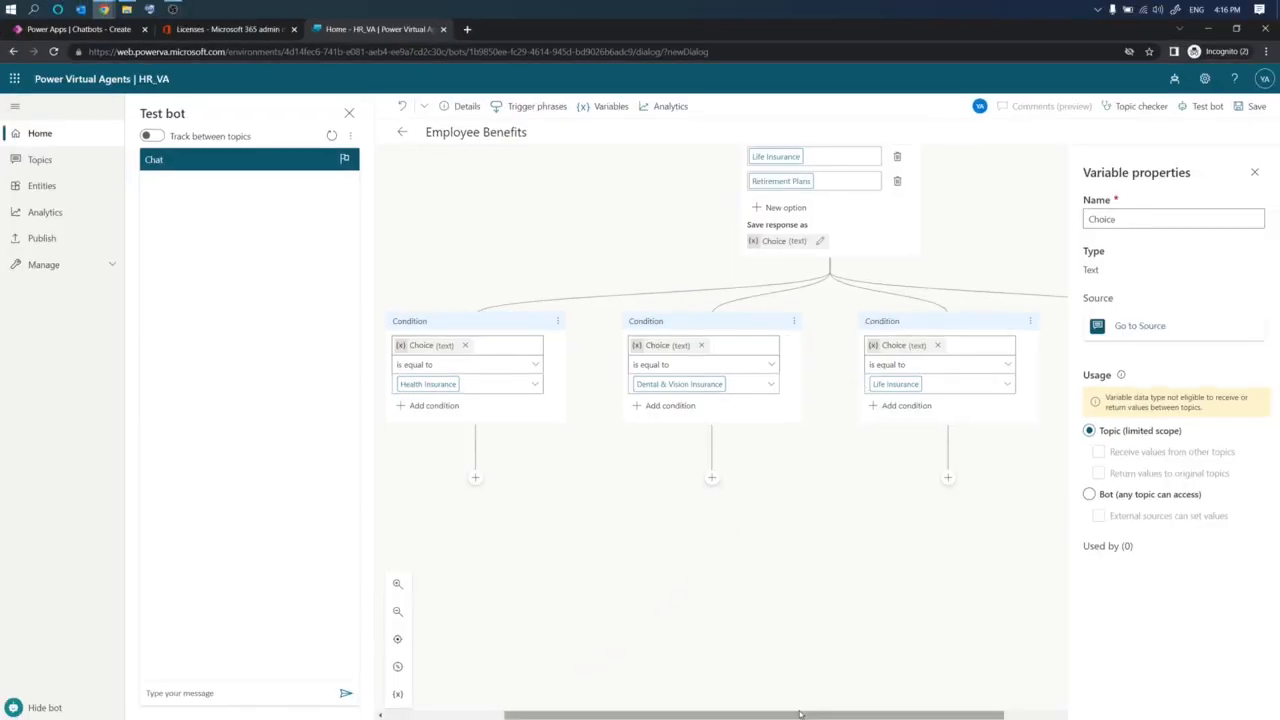
drag(800, 714, 843, 703)
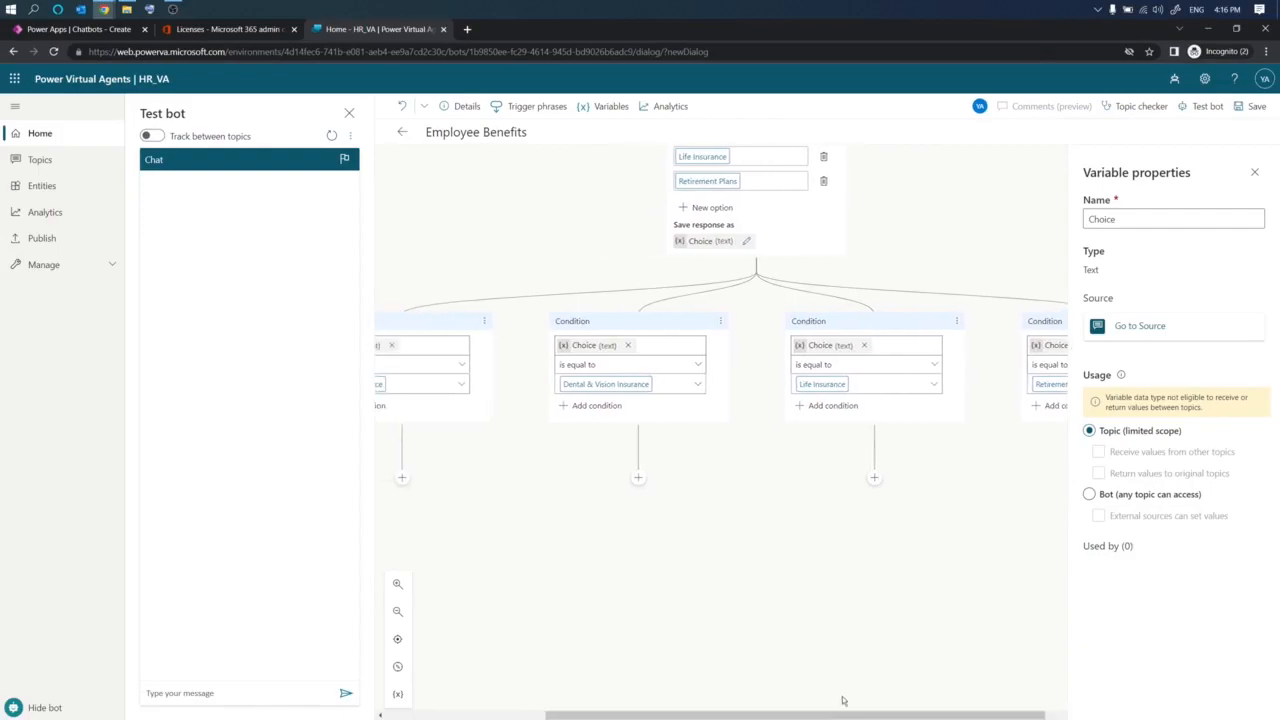
click(1256, 173)
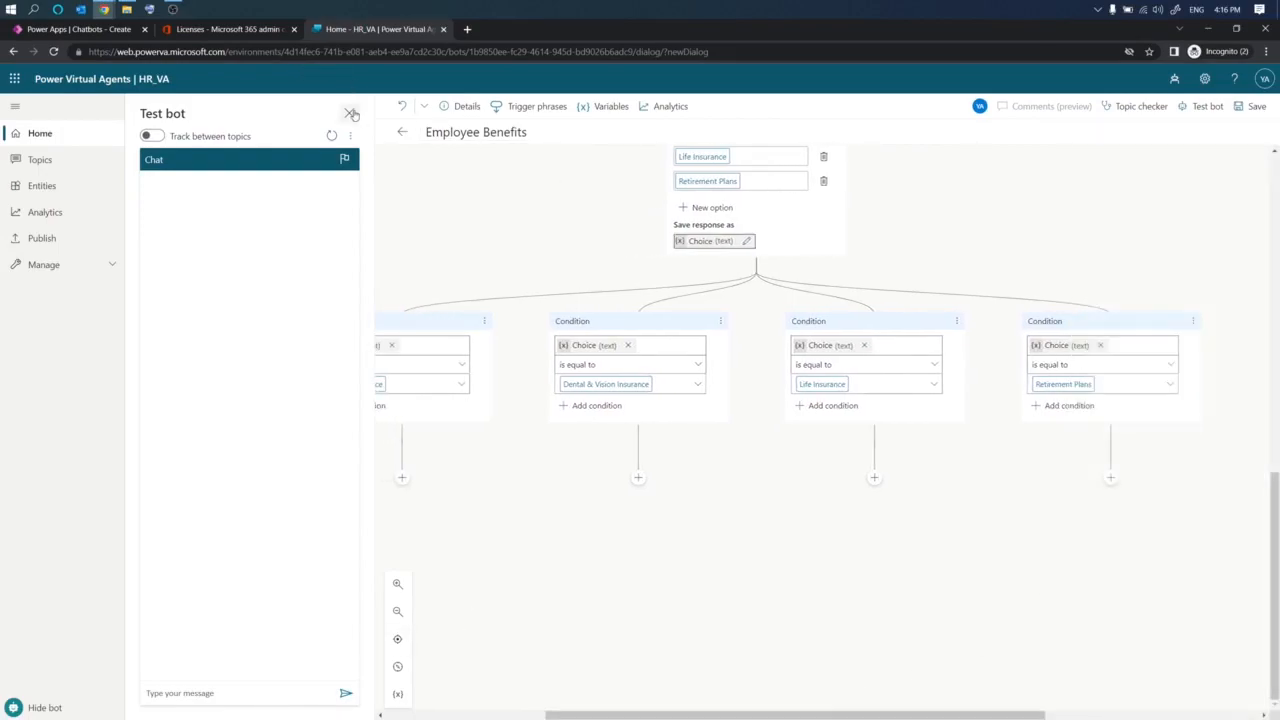
click(350, 113)
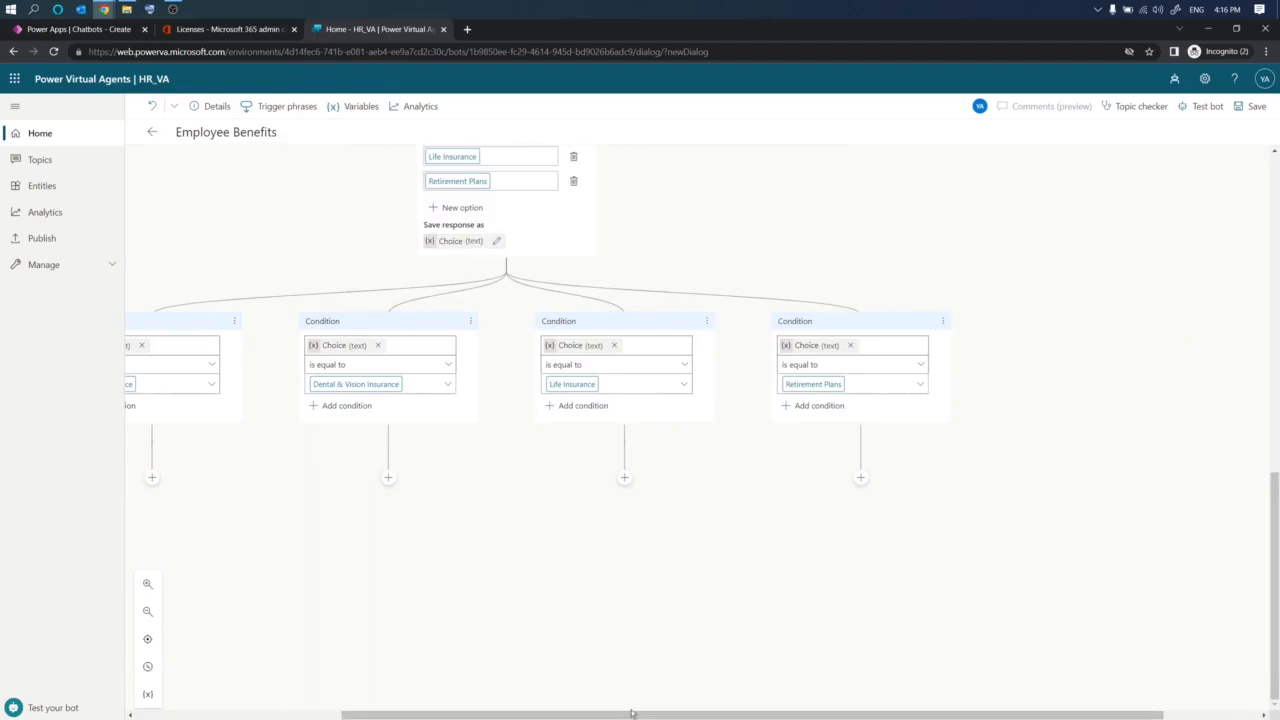
drag(534, 713, 449, 712)
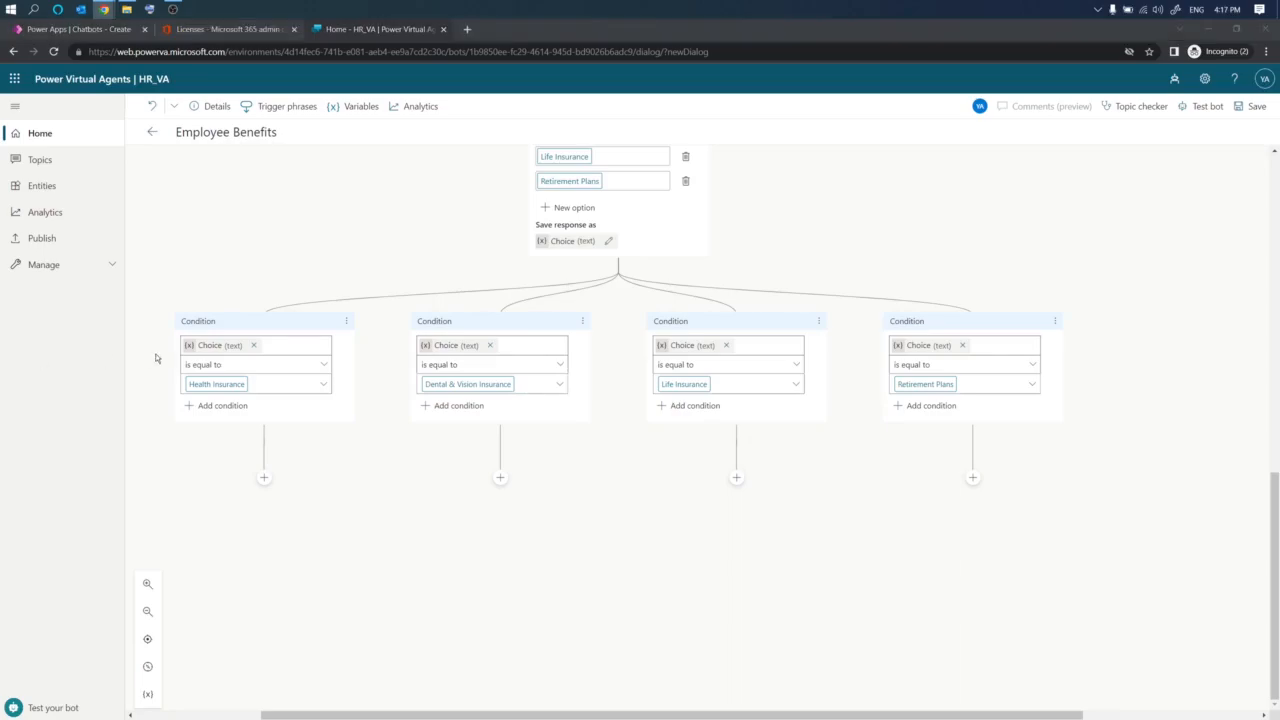
- Add a message under the Life Insurance branch: "The UW System offers life insurance plans that are designed to help protect you and your family..."
click(735, 477)
click(722, 540)
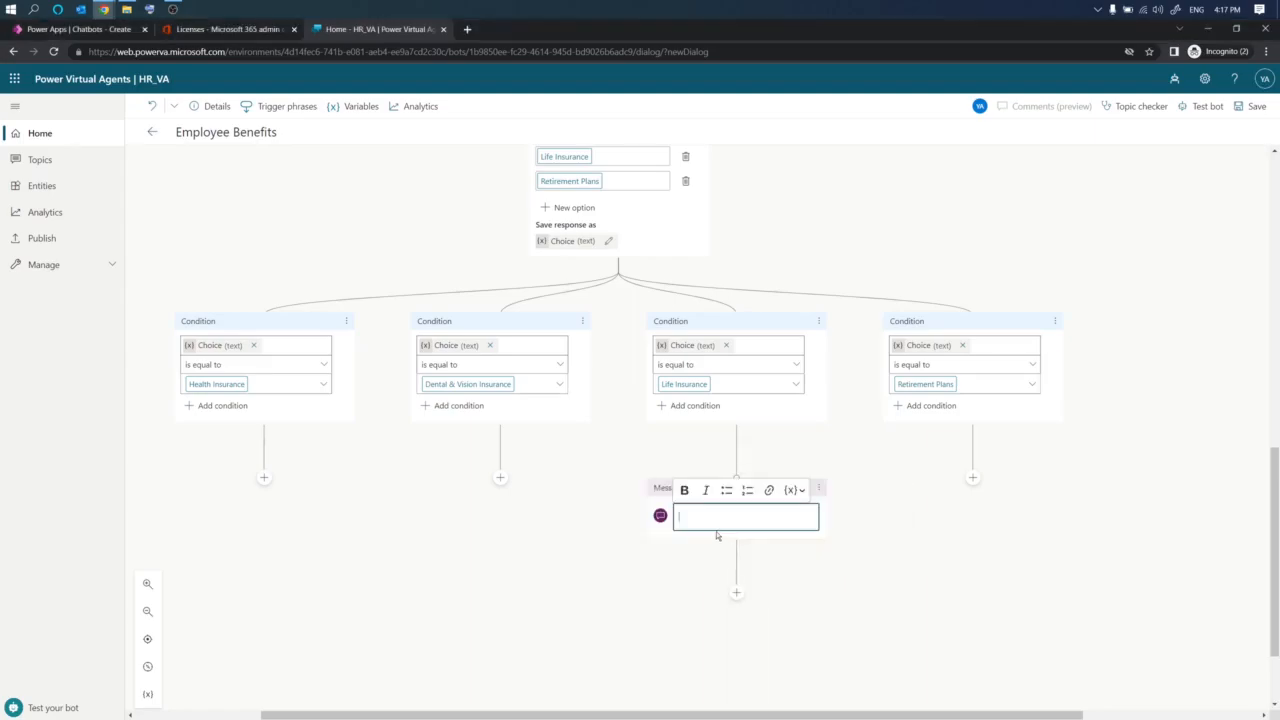
text(The UW System offers life insurance plans that are designed to help protect you and your family against financial hardship in the event of your death.)
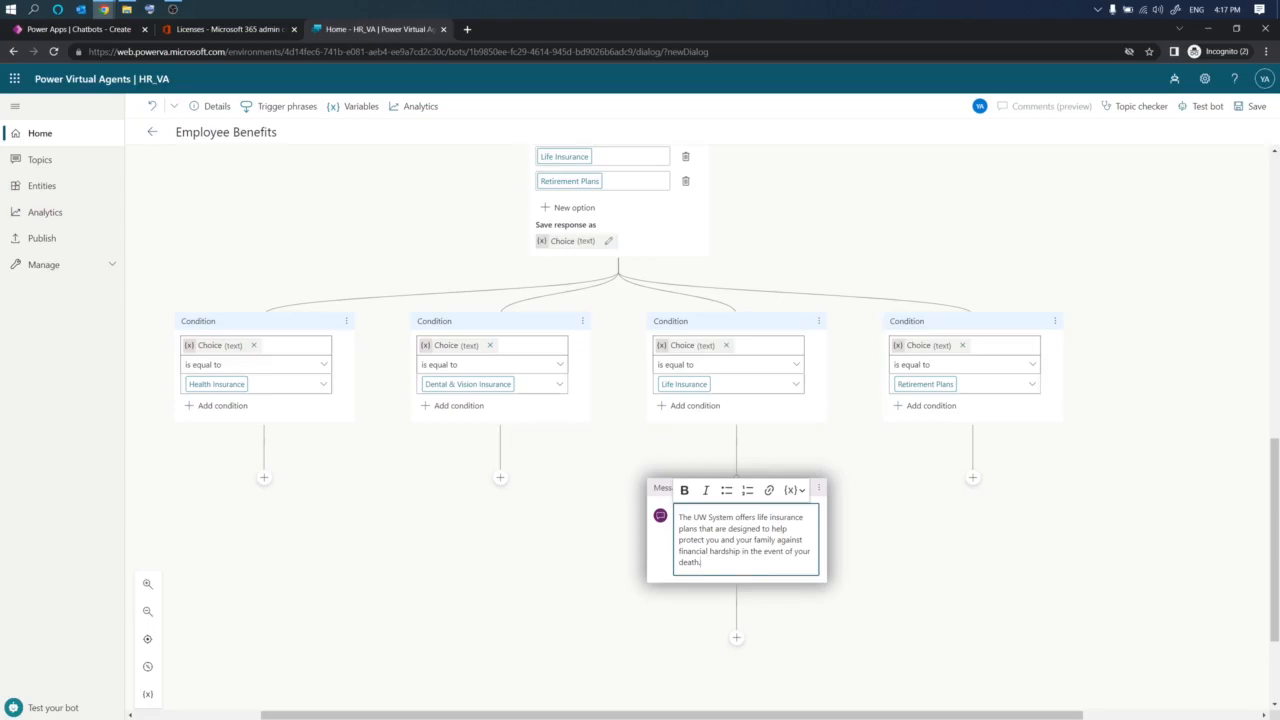
- Add a second line "To learn more please visit:" to the life insurance message
key(alt+Tab)
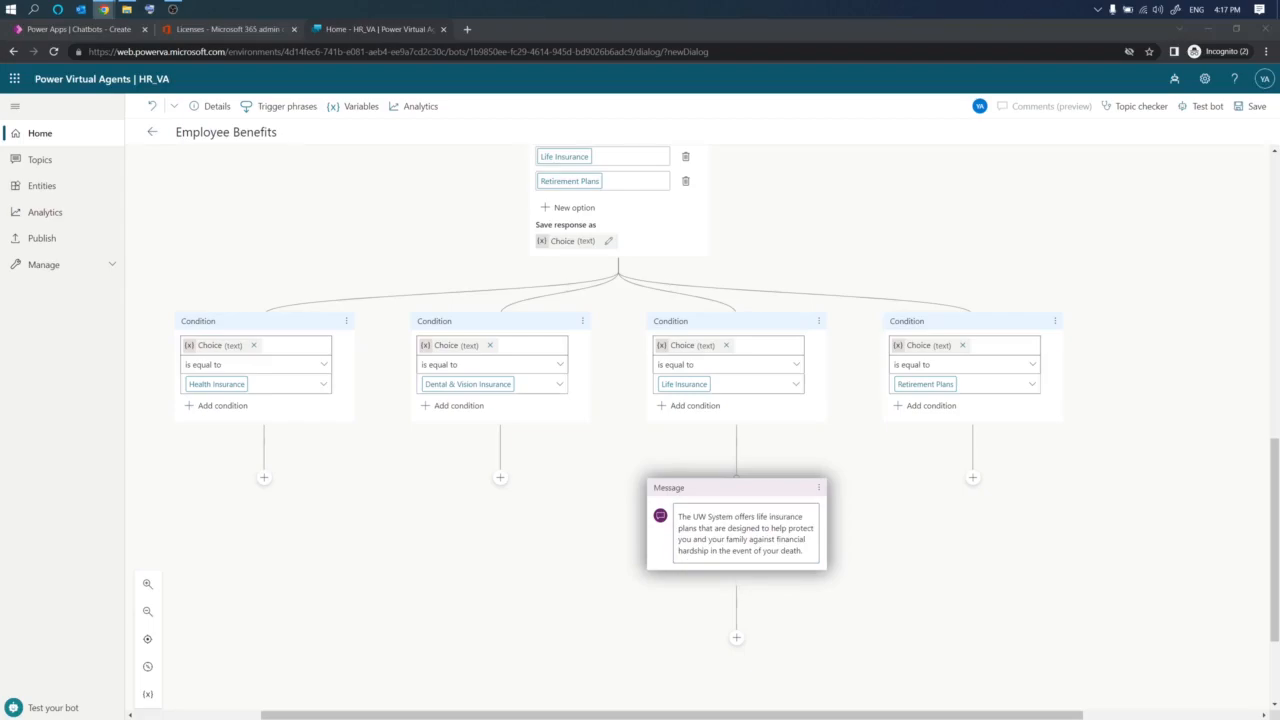
click(801, 551)
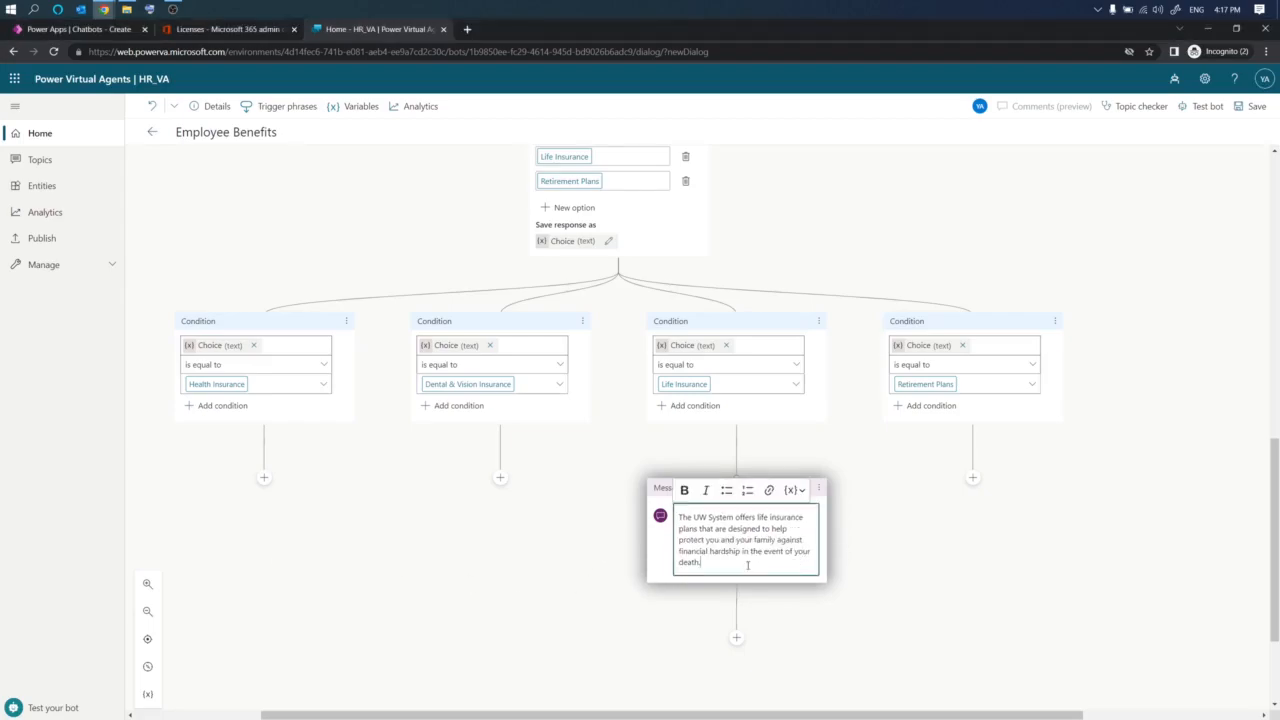
key(Return)
text(To learn more please visit: https://www.wisconsin.edu/ohrwd/benefits/life/)
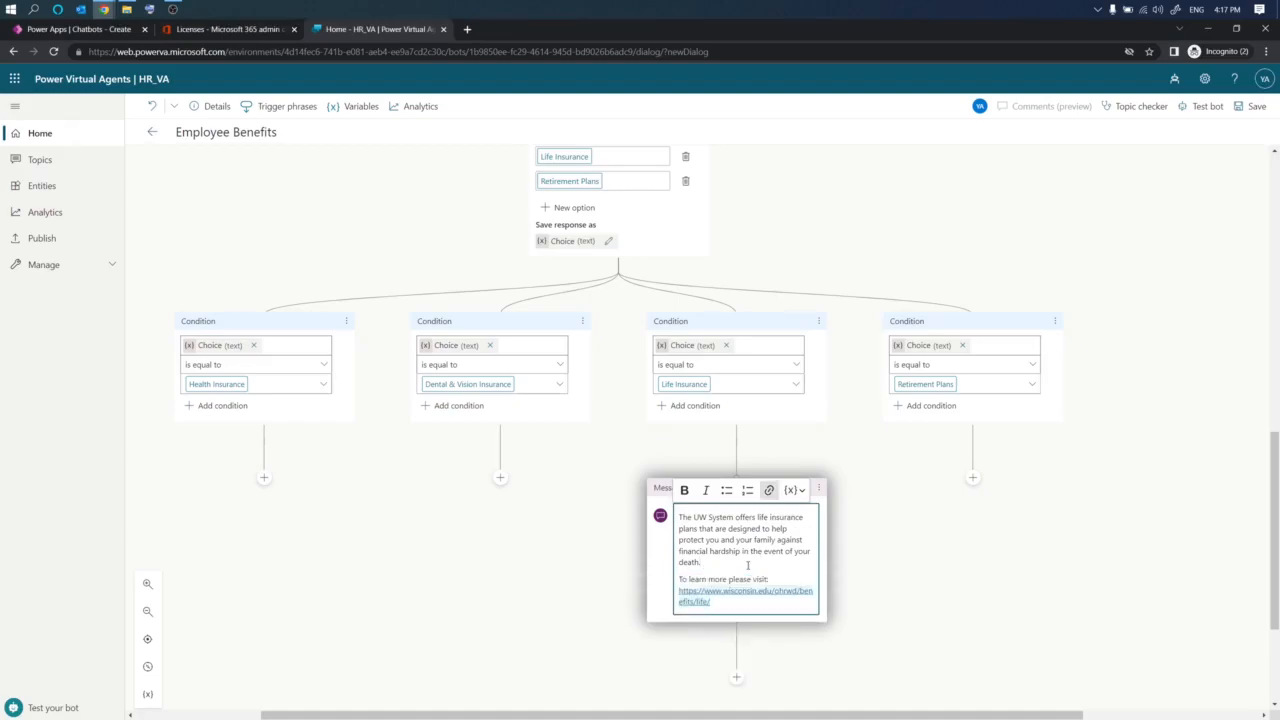
drag(724, 603, 678, 590)
key(ctrl+c)
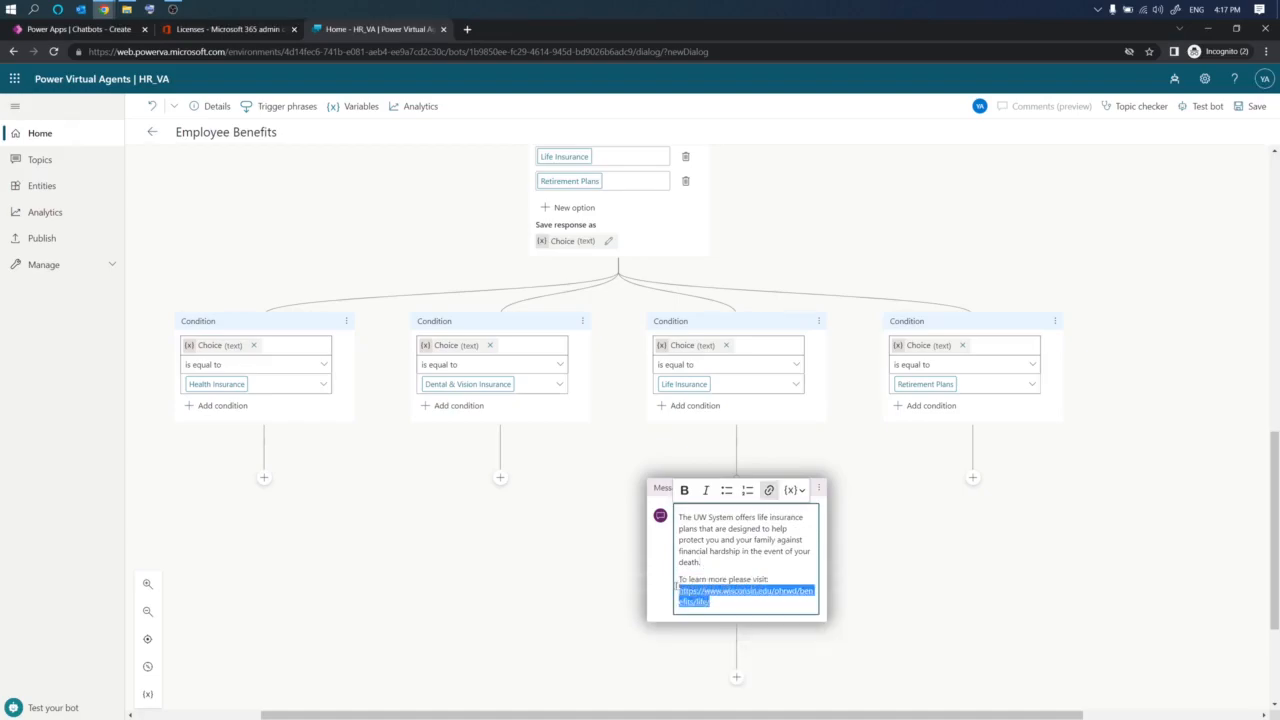
key(BackSpace)
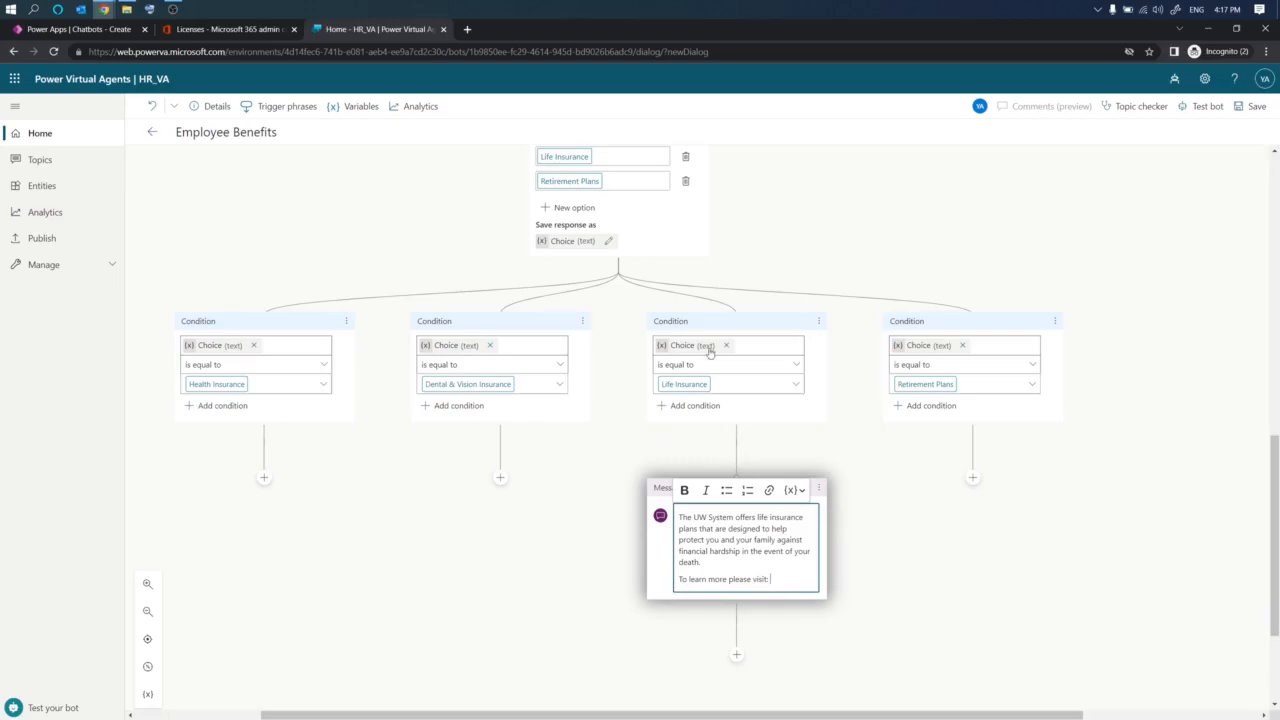
click(769, 490)
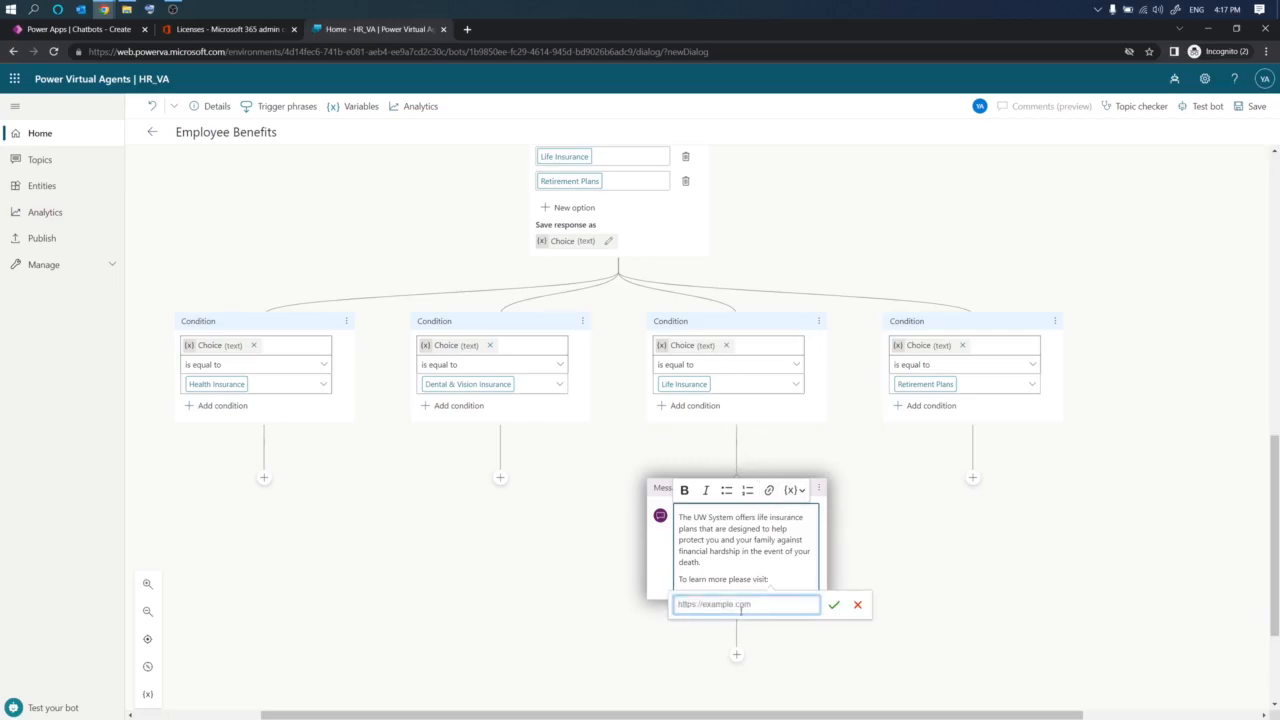
key(ctrl+v)
text(/)
click(834, 605)
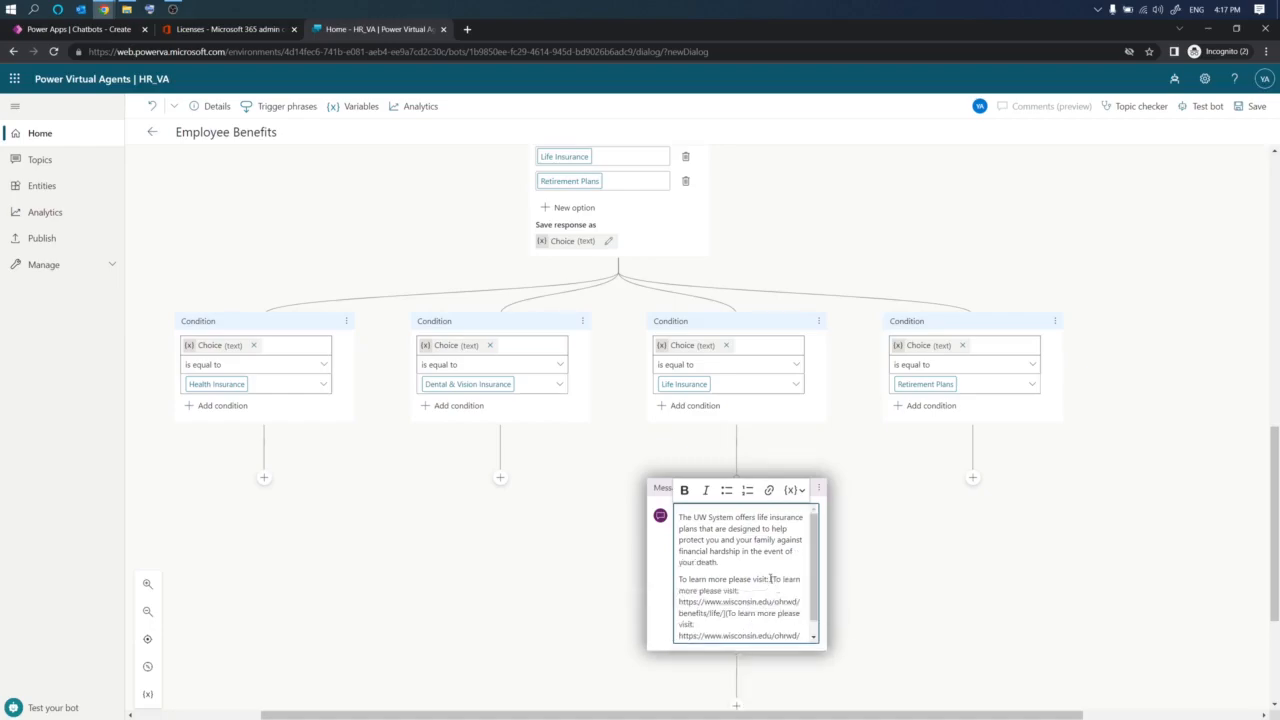
drag(770, 579, 813, 640)
key(BackSpace)
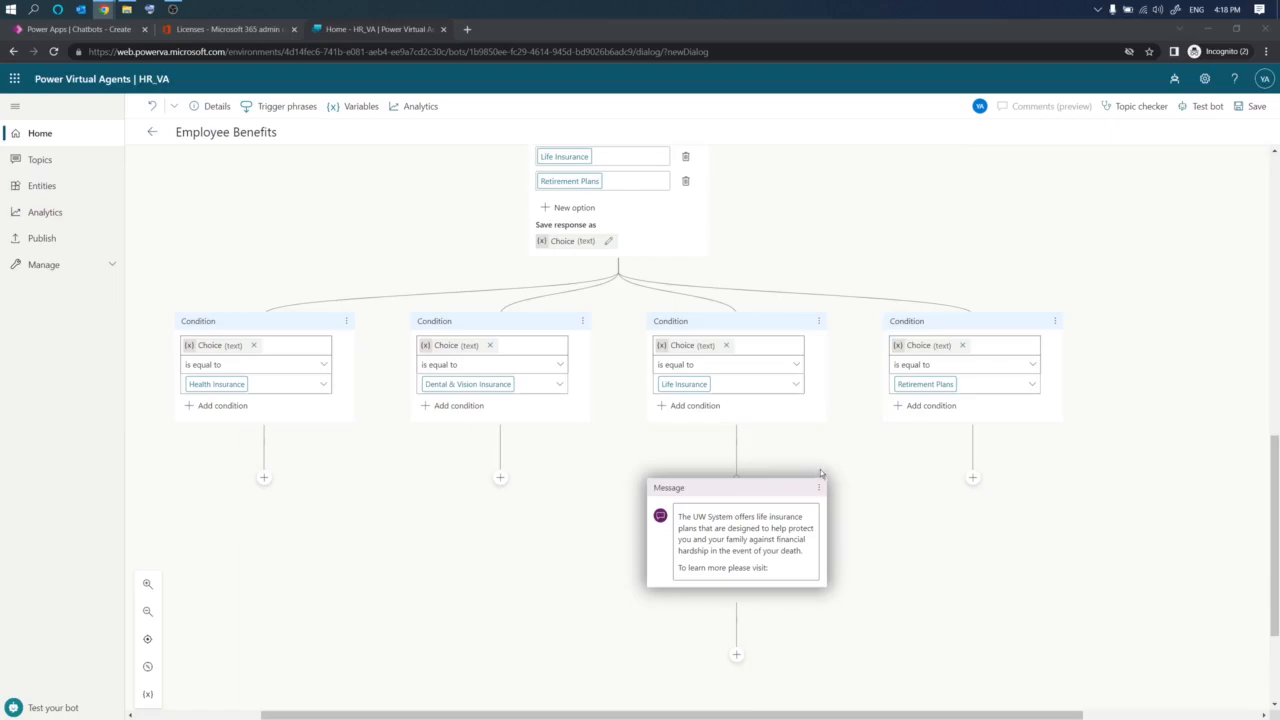
click(785, 572)
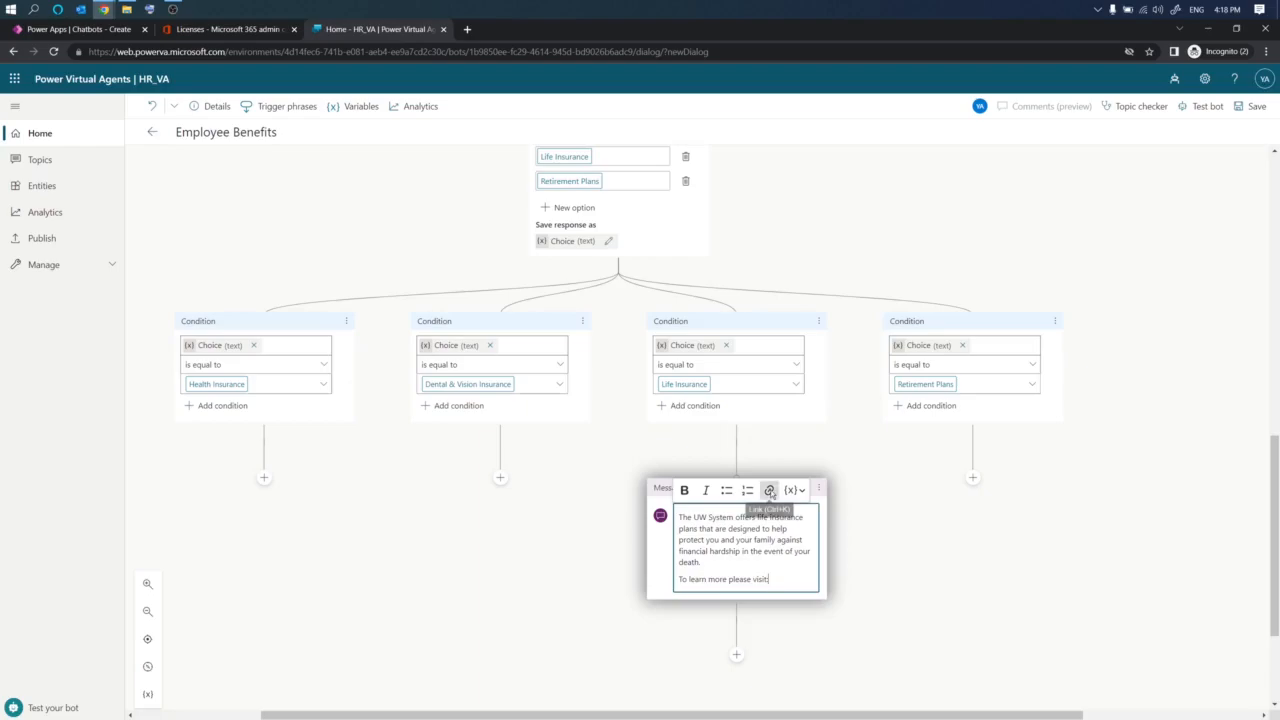
click(769, 490)
key(ctrl+v)
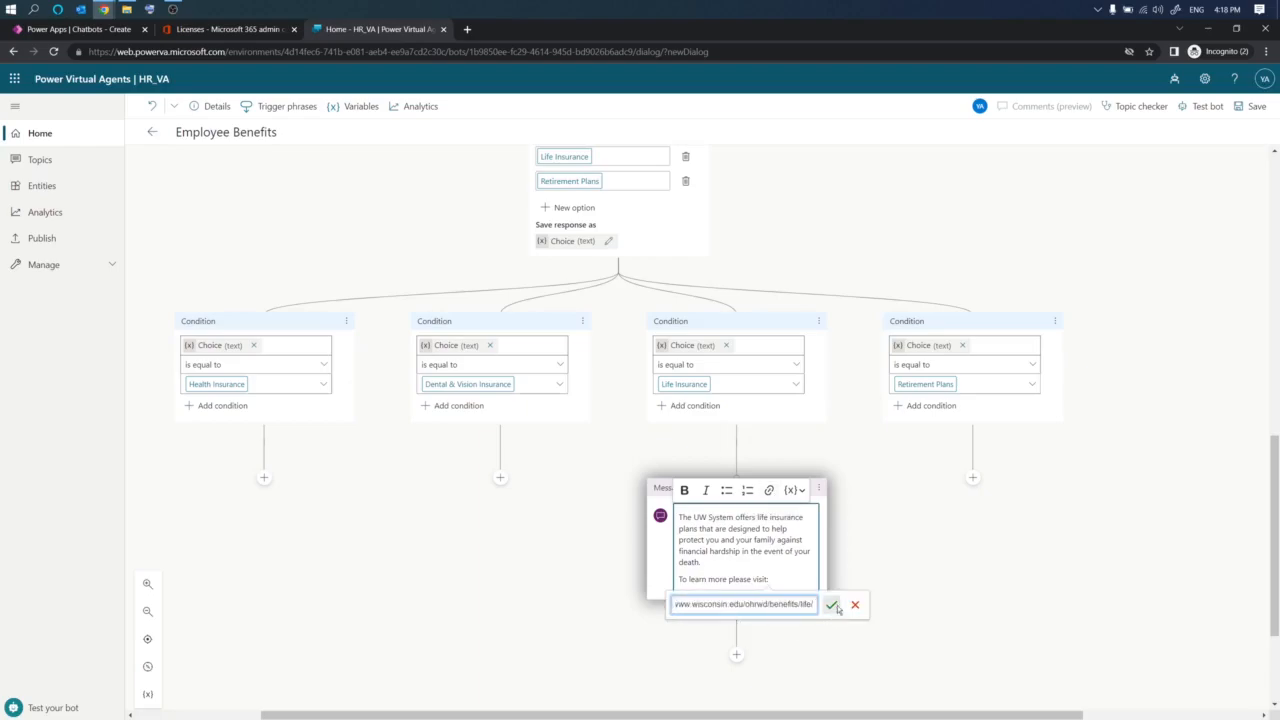
click(831, 605)
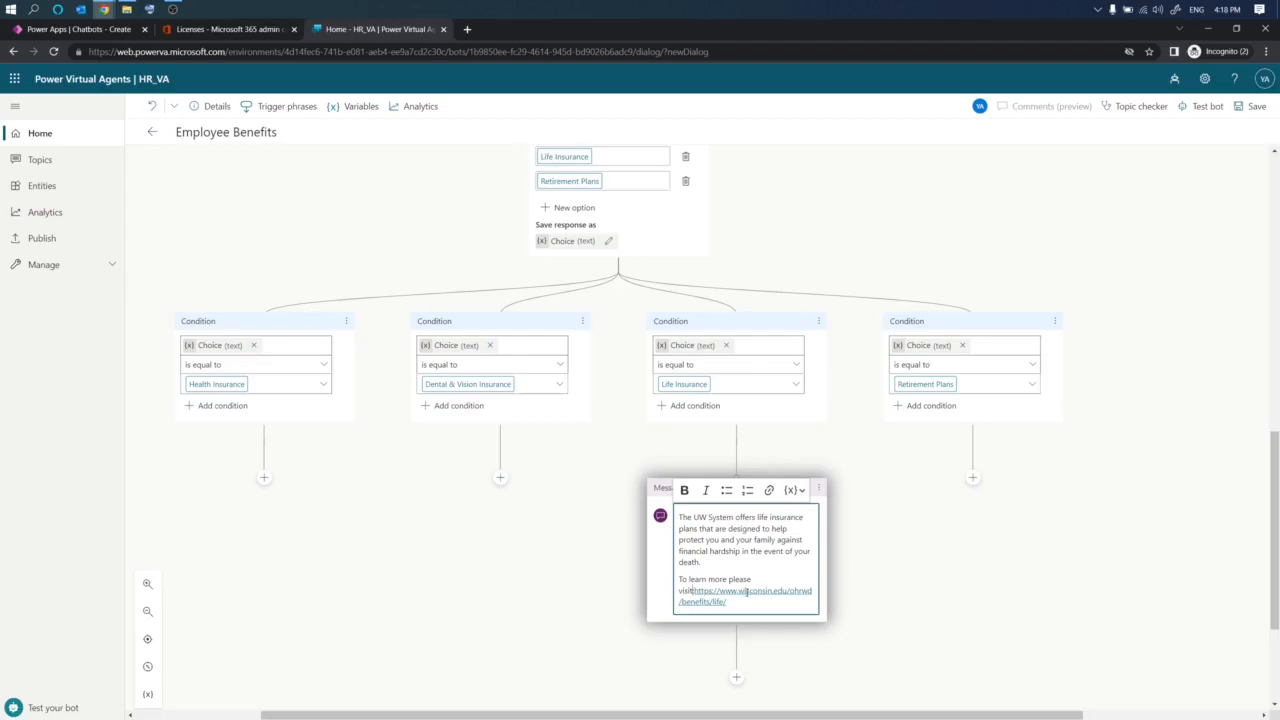
text(:)
- Add a question node below the message asking "Would you like to learn about another benefit?"
scroll(760, 628, down, 1)
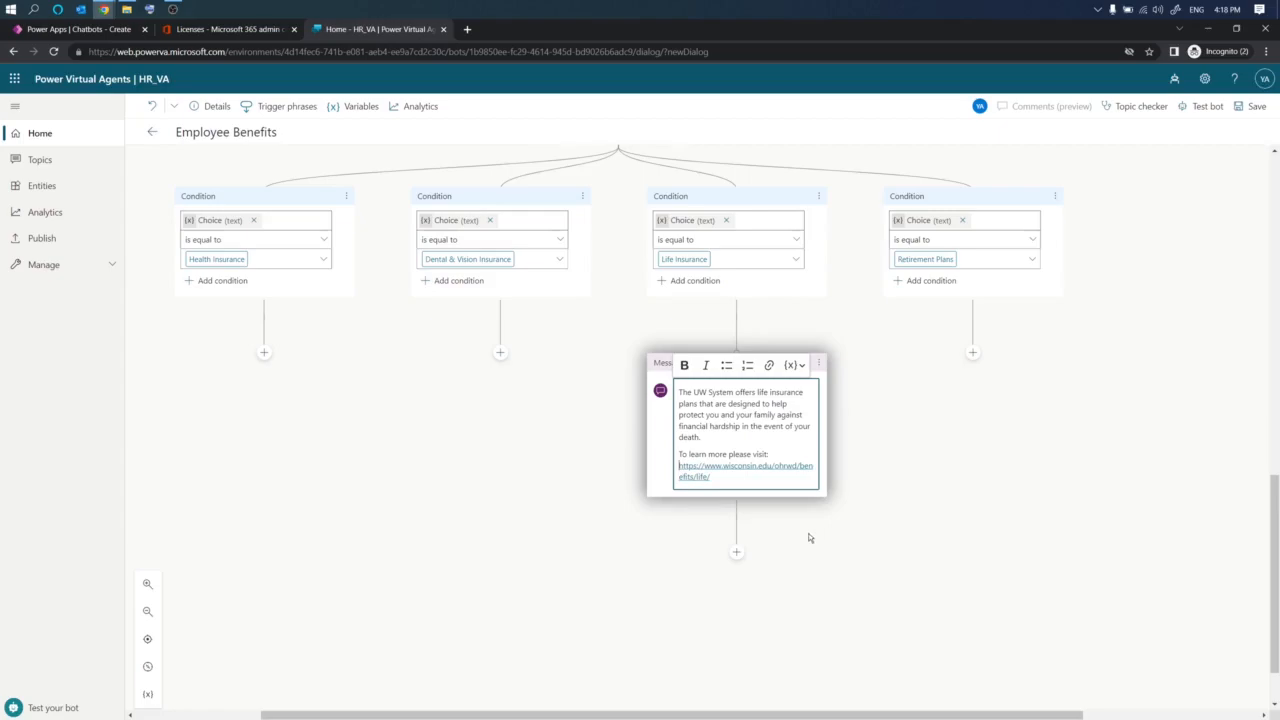
scroll(805, 537, down, 1)
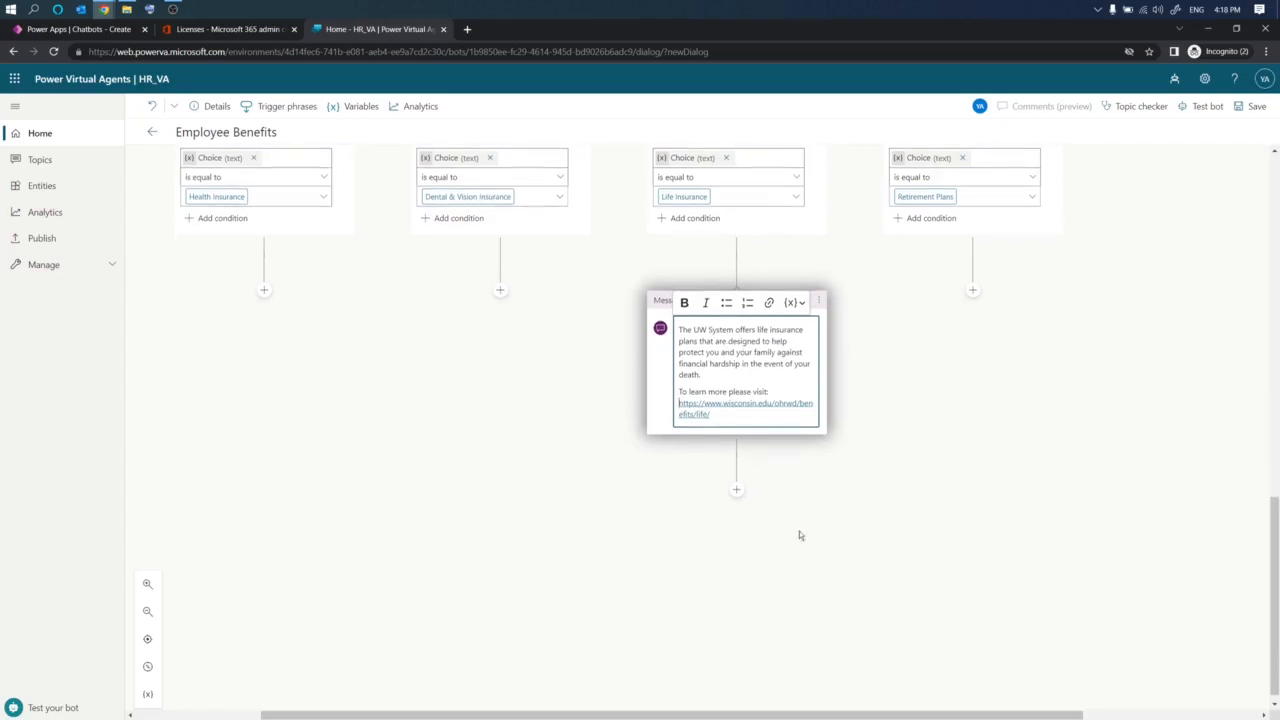
click(736, 490)
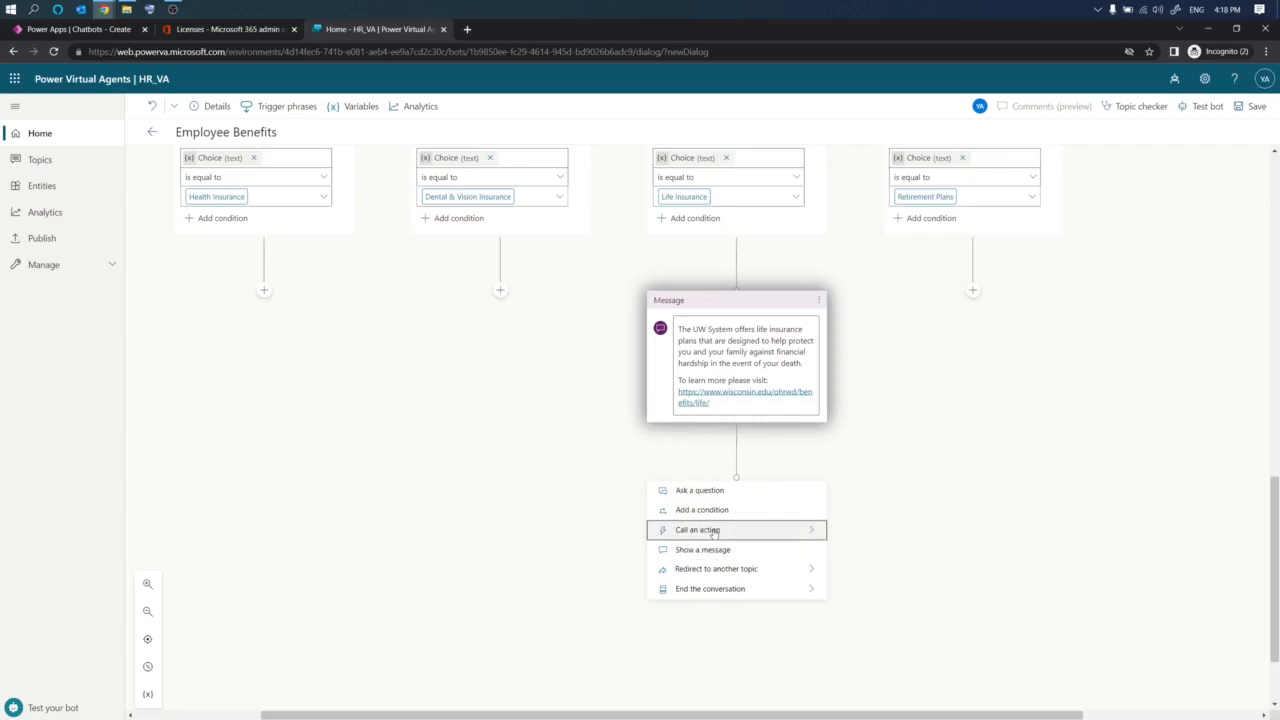
click(723, 490)
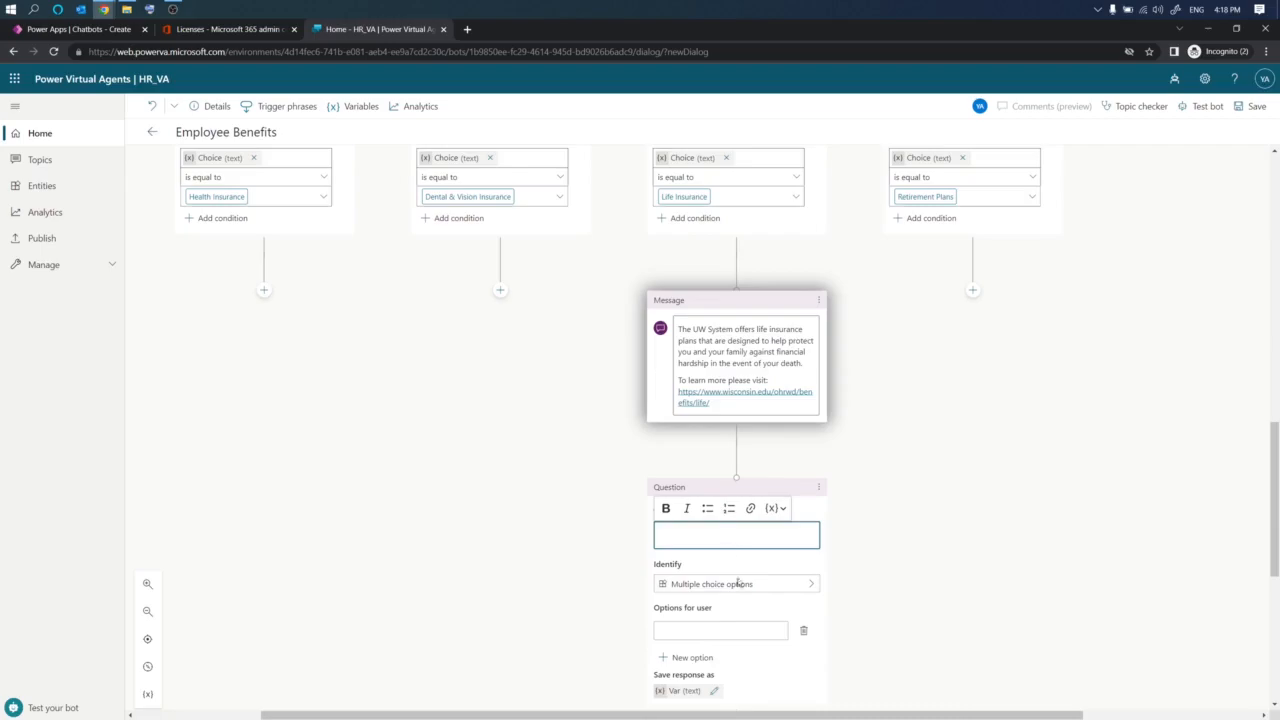
key(alt+Tab)
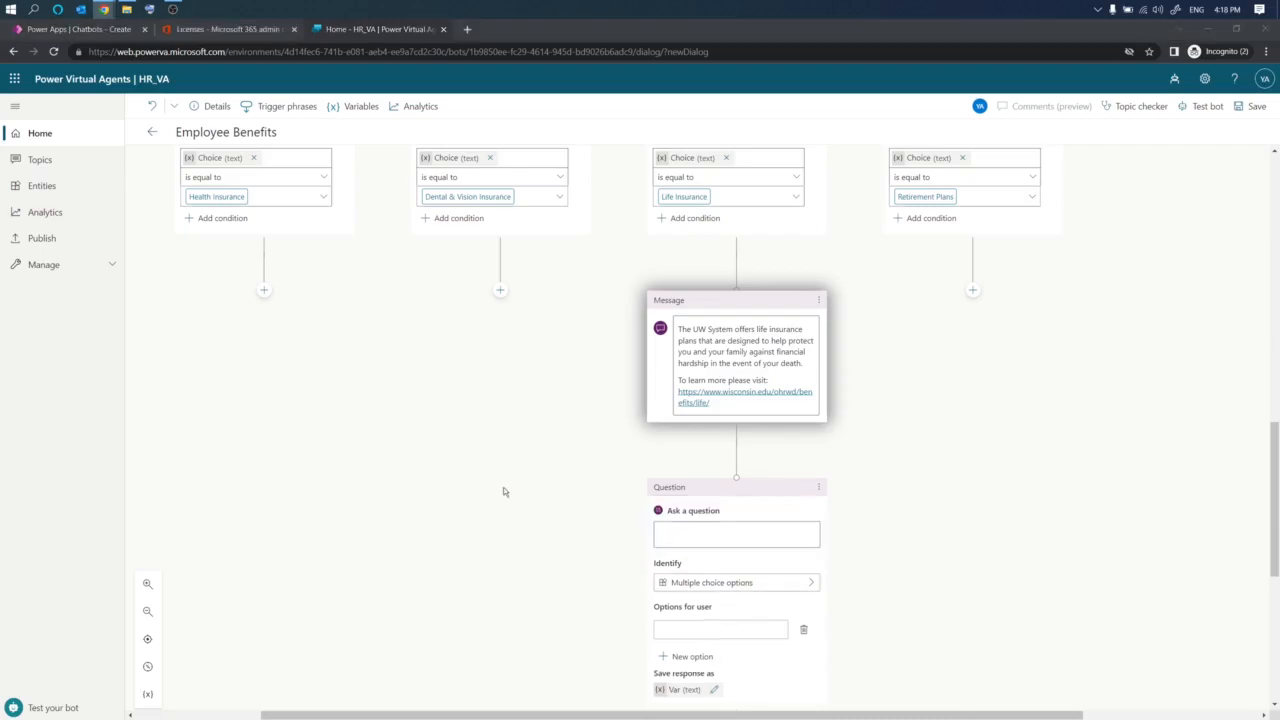
click(729, 533)
text(Would you like to learn about another benefit?)
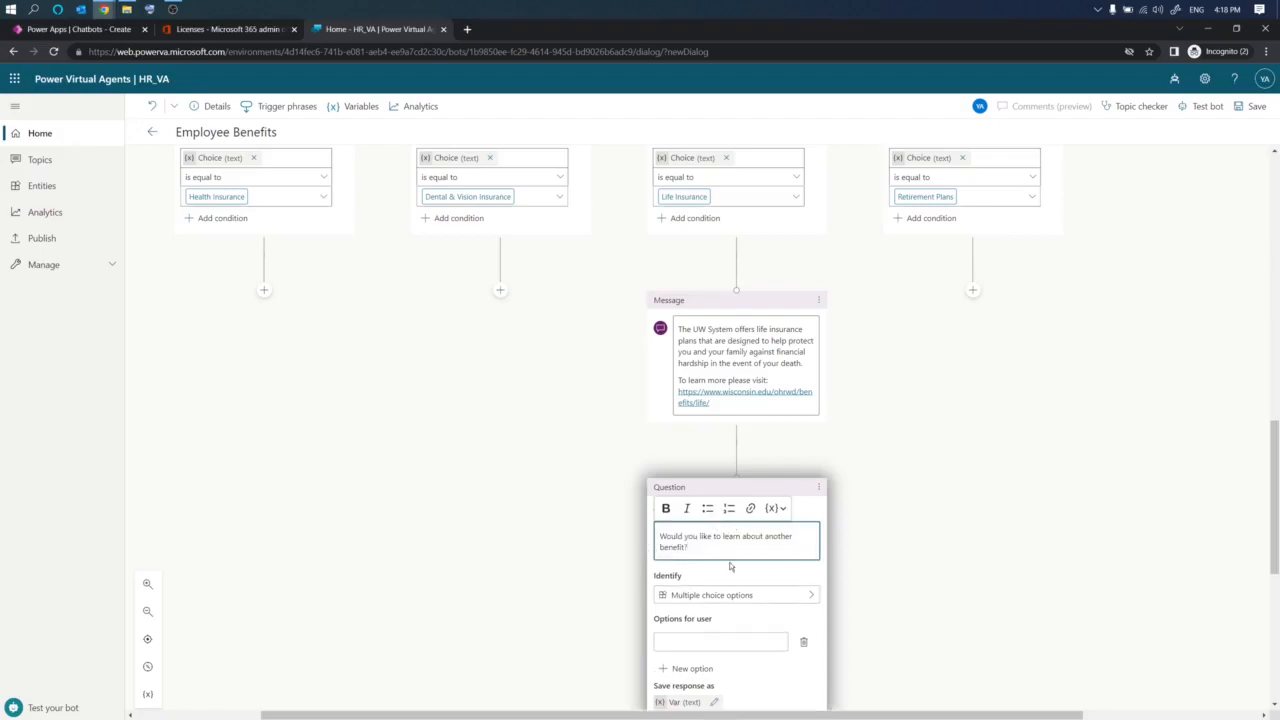
- Add the multiple choice options Yes and No to the follow-up question
scroll(729, 566, down, 2)
click(705, 453)
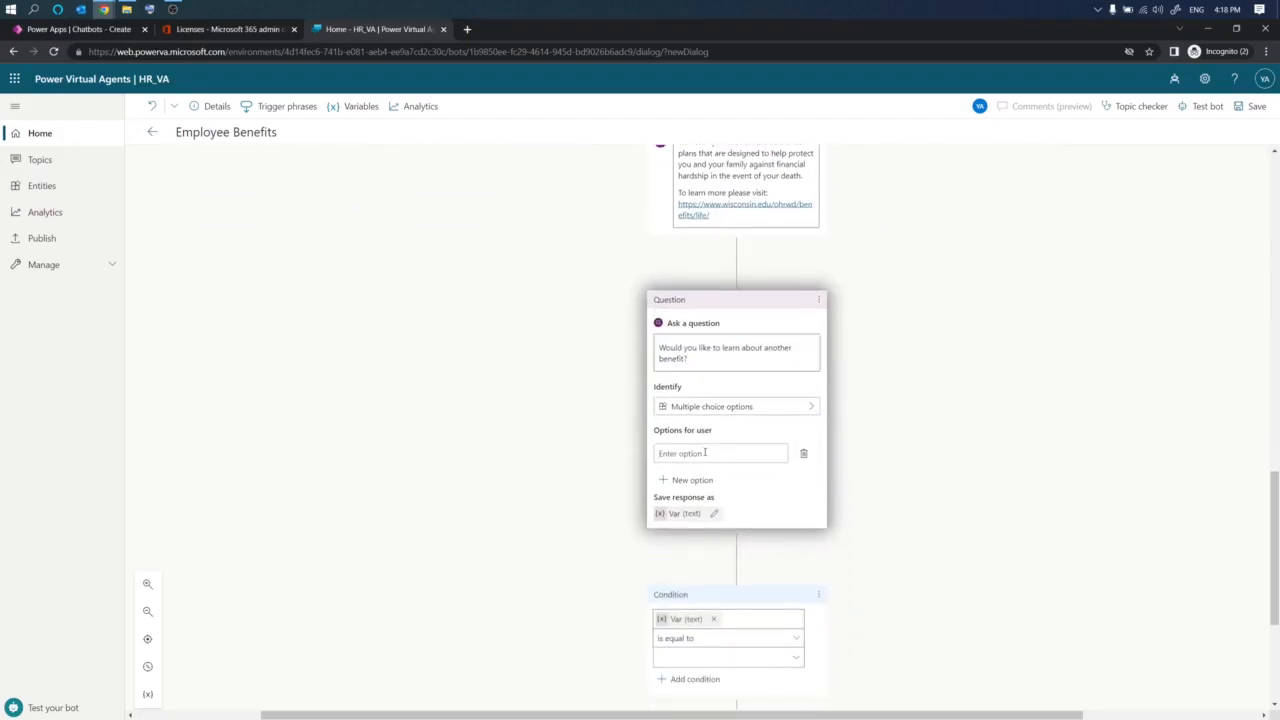
text(Yes)
click(664, 481)
text(No)
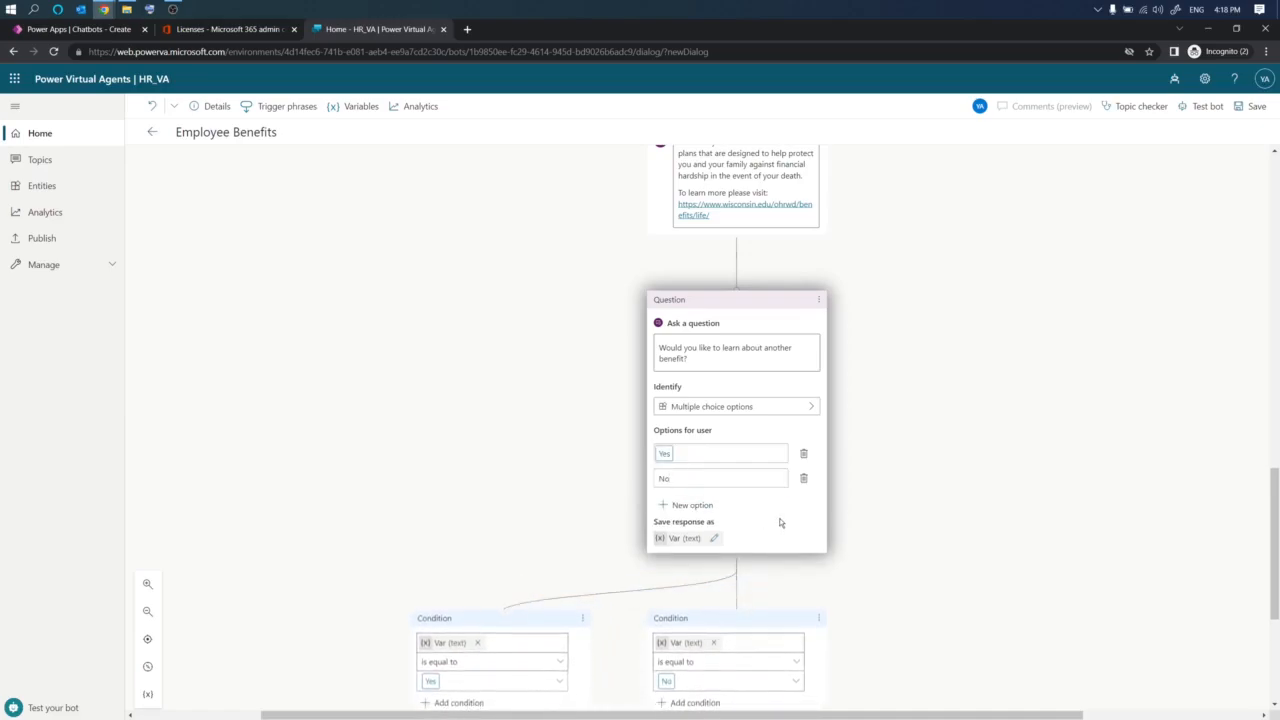
scroll(784, 530, down, 2)
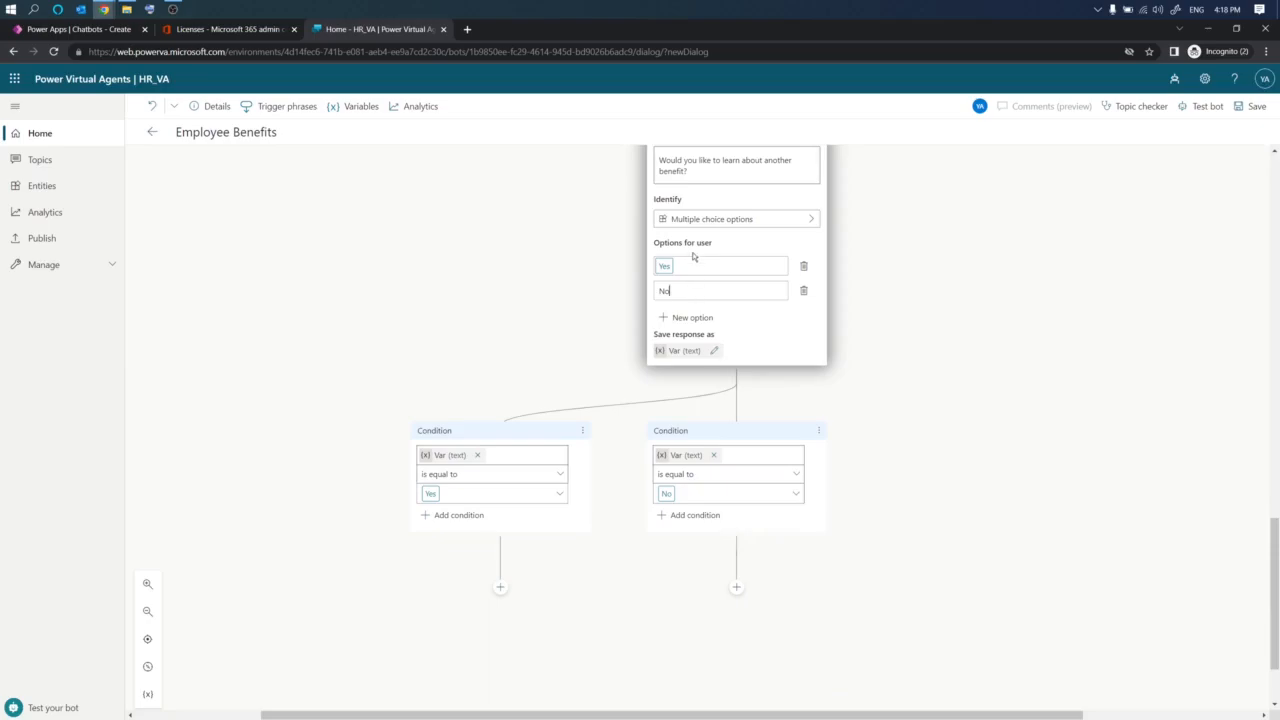
click(938, 369)
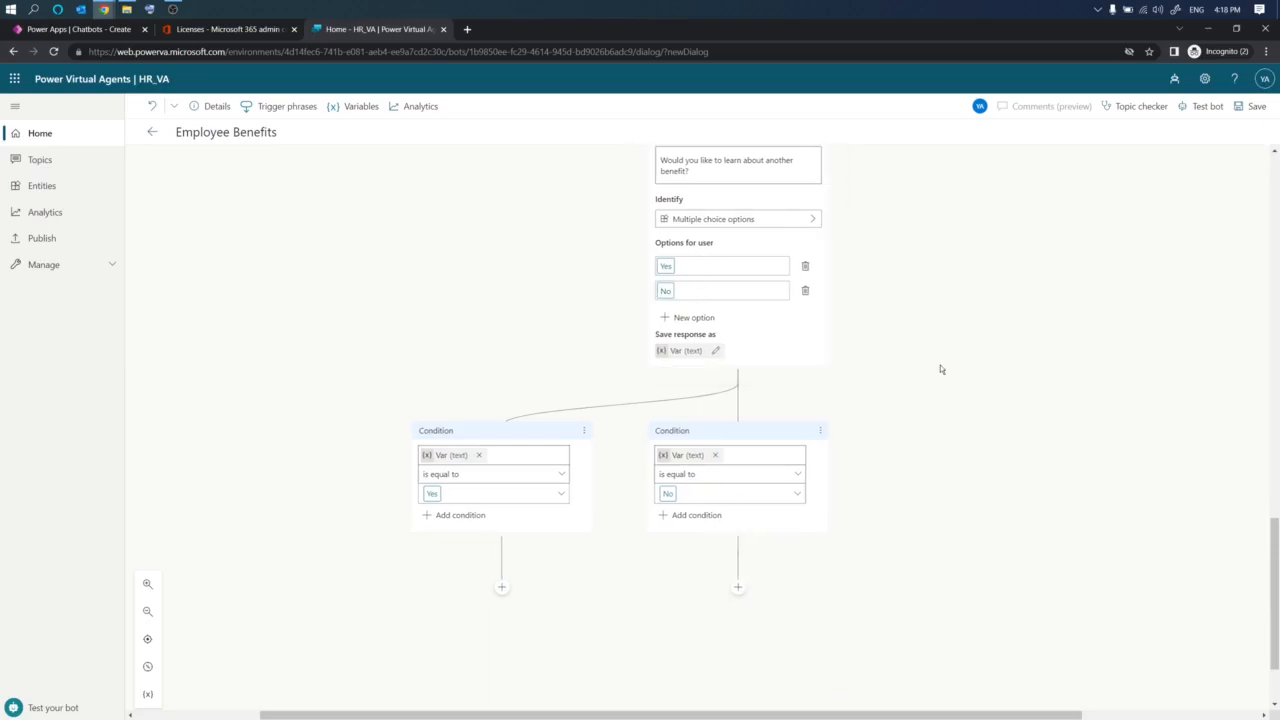
- Add an End the conversation node with survey under the No condition branch
click(738, 589)
scroll(745, 580, down, 2)
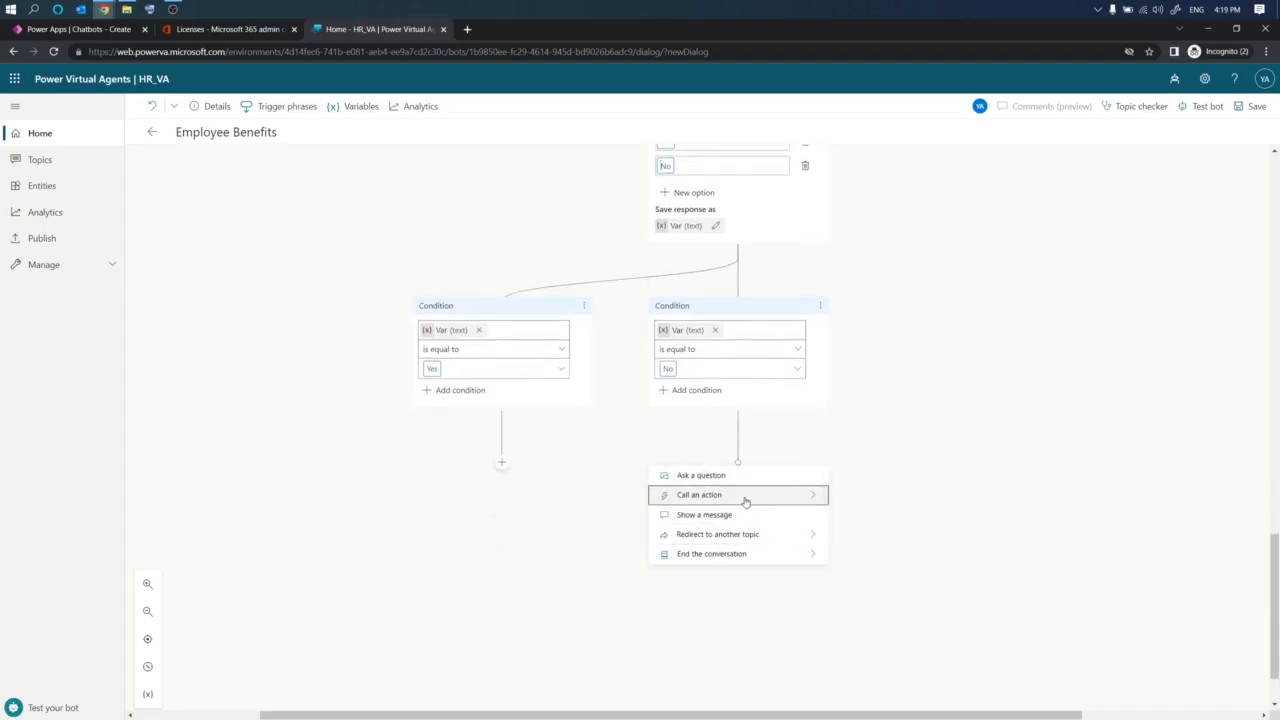
mouse_move(728, 560)
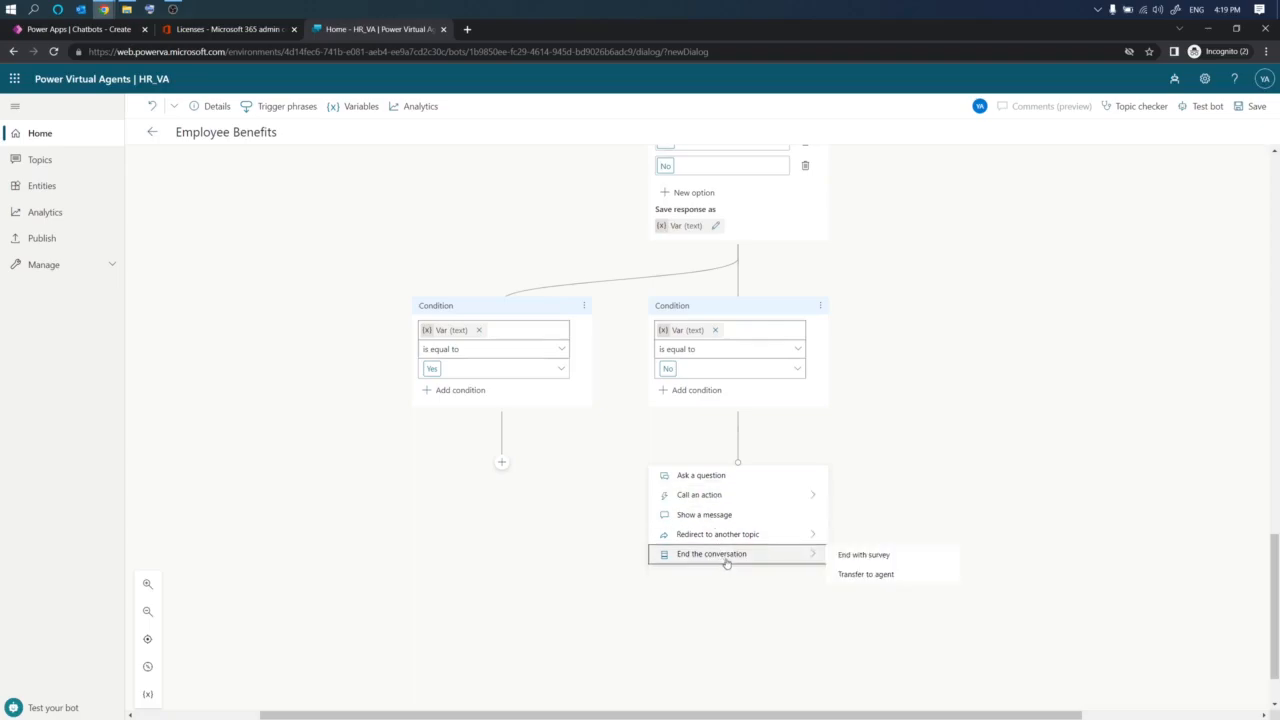
click(896, 561)
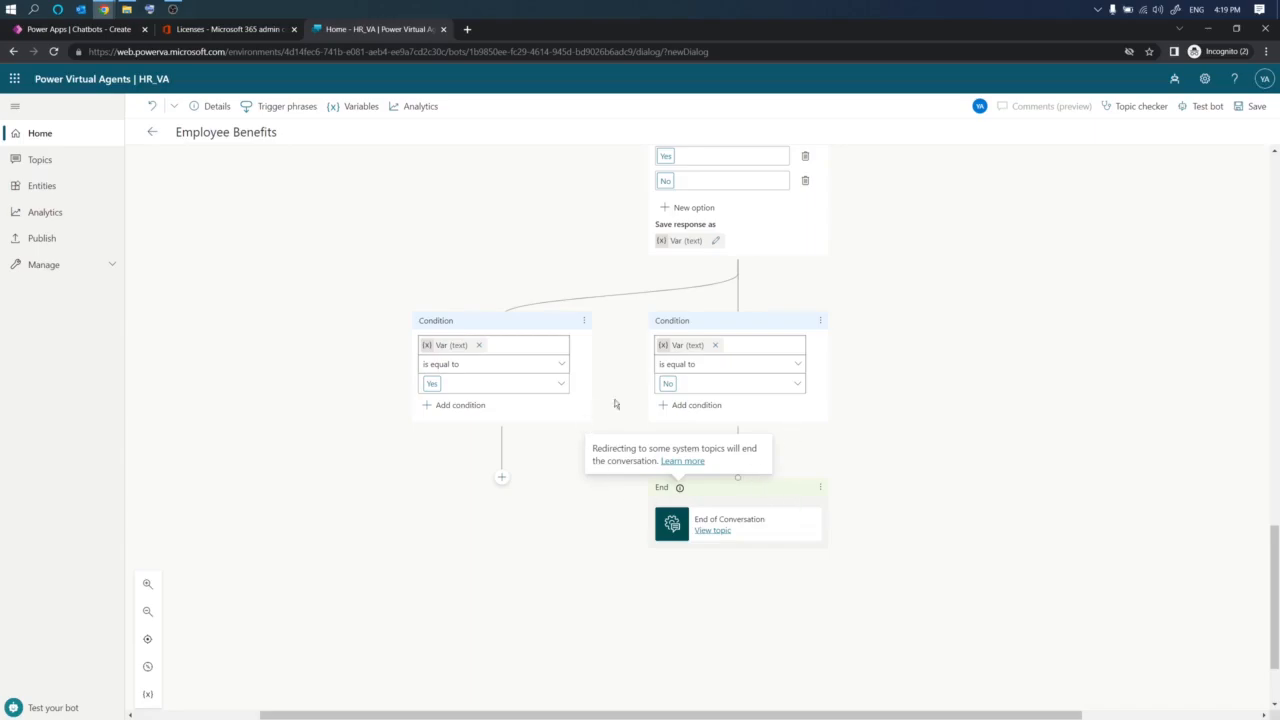
click(984, 422)
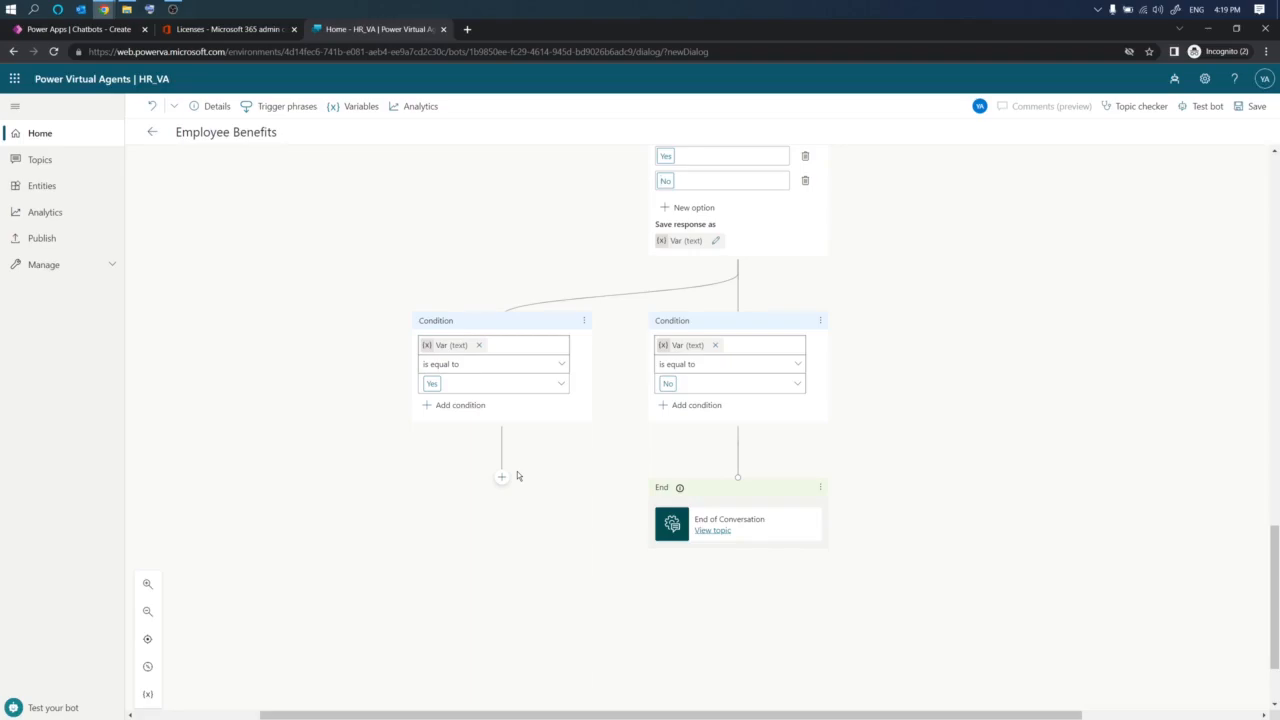
- Connect the Yes condition branch back to the benefit category question so users can pick another benefit
click(147, 611)
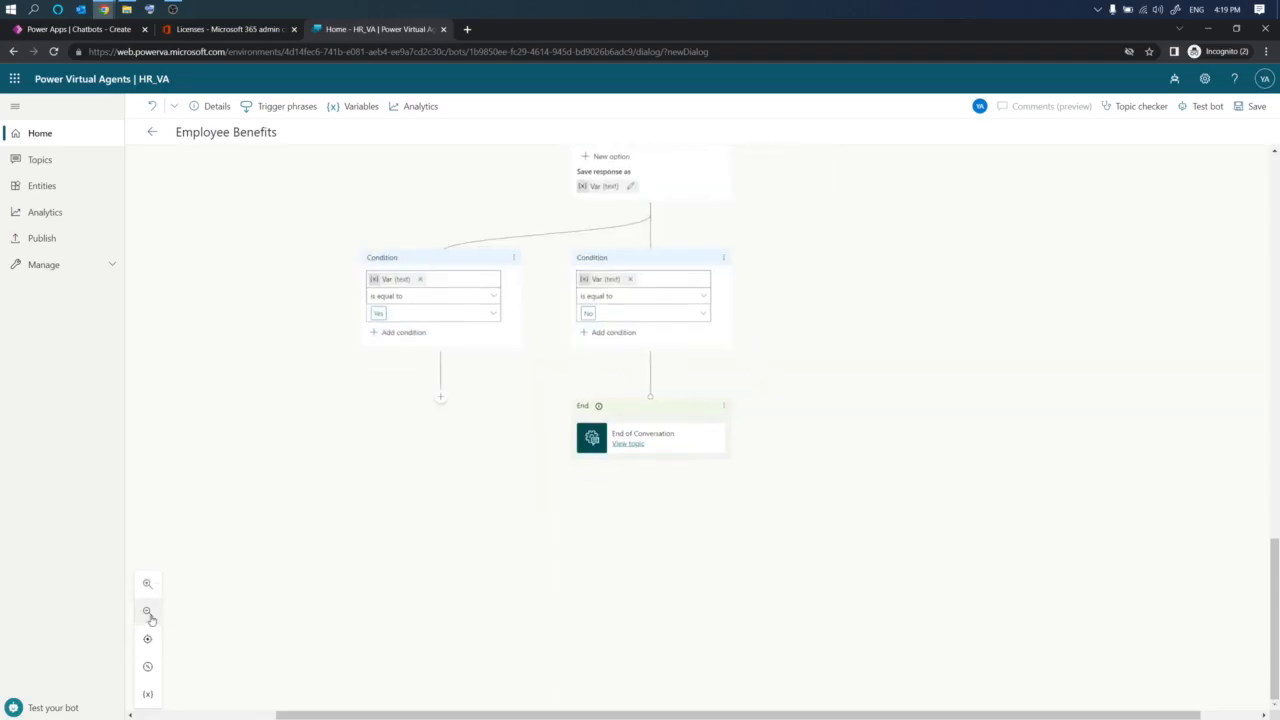
click(148, 612)
click(148, 612)
click(148, 612)
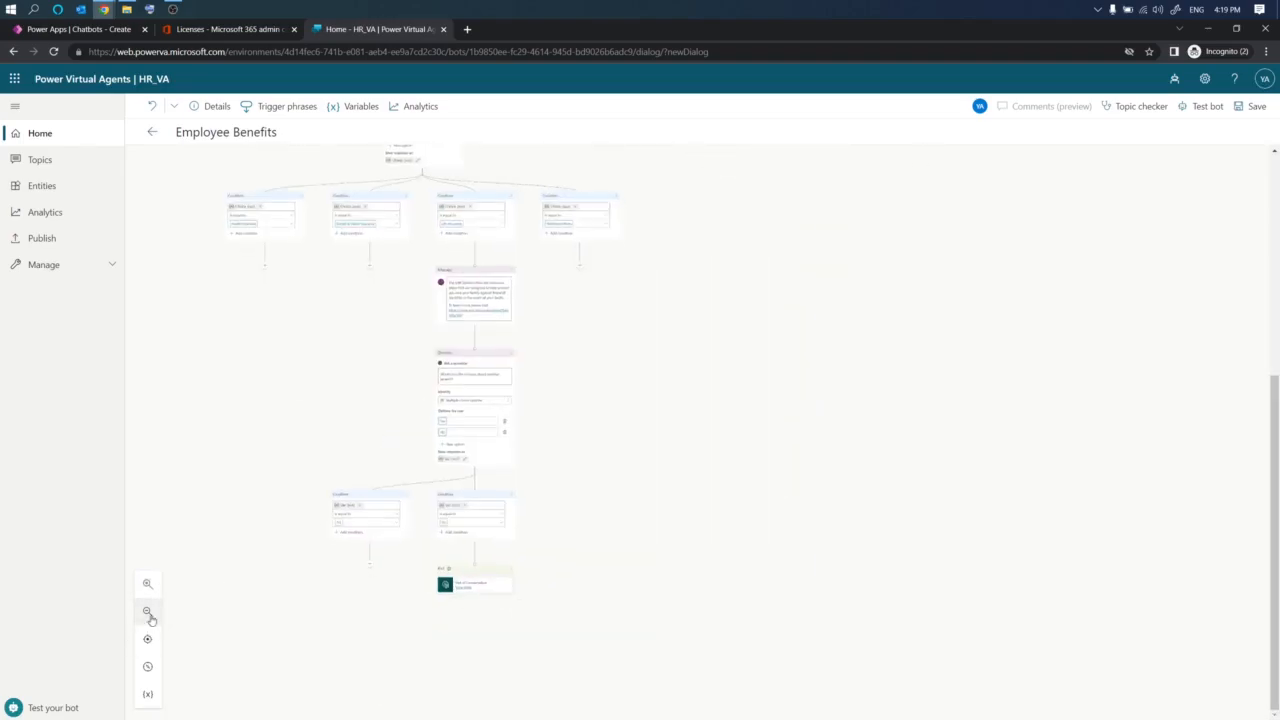
scroll(363, 400, up, 5)
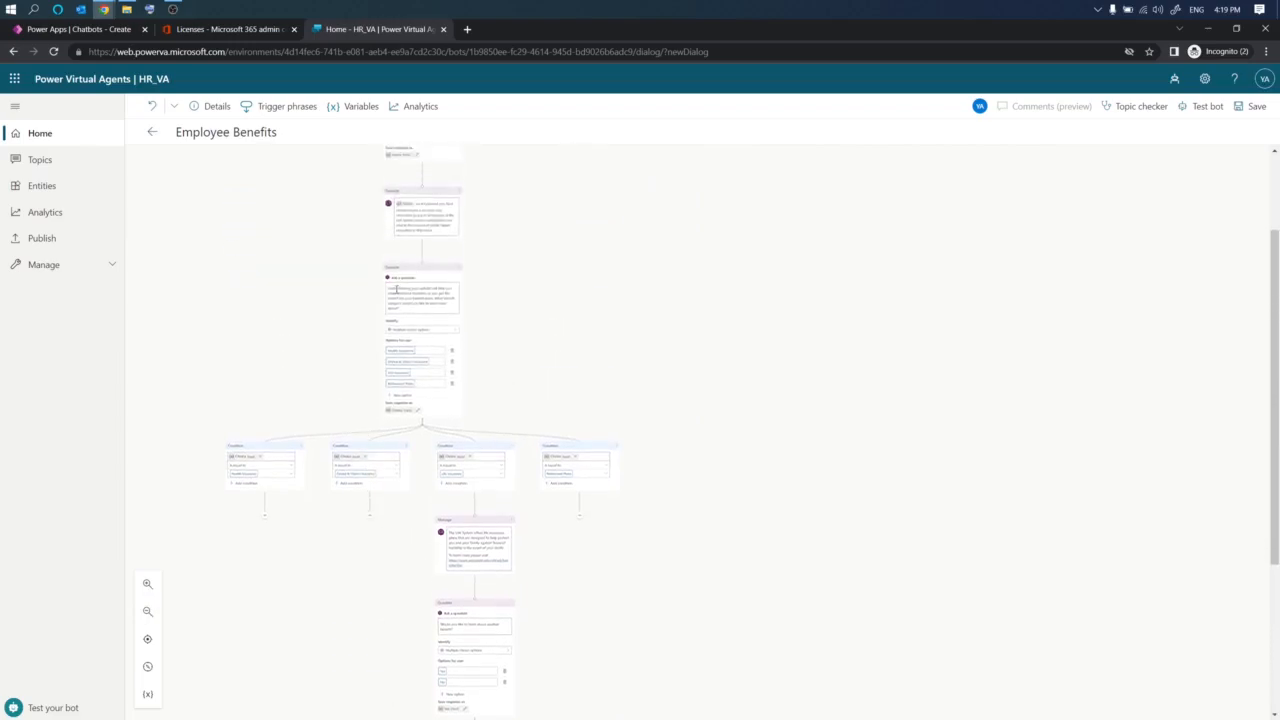
mouse_move(371, 209)
mouse_down()
mouse_move(314, 250)
mouse_move(284, 462)
mouse_move(478, 570)
mouse_move(568, 333)
mouse_move(410, 208)
mouse_move(358, 210)
mouse_up()
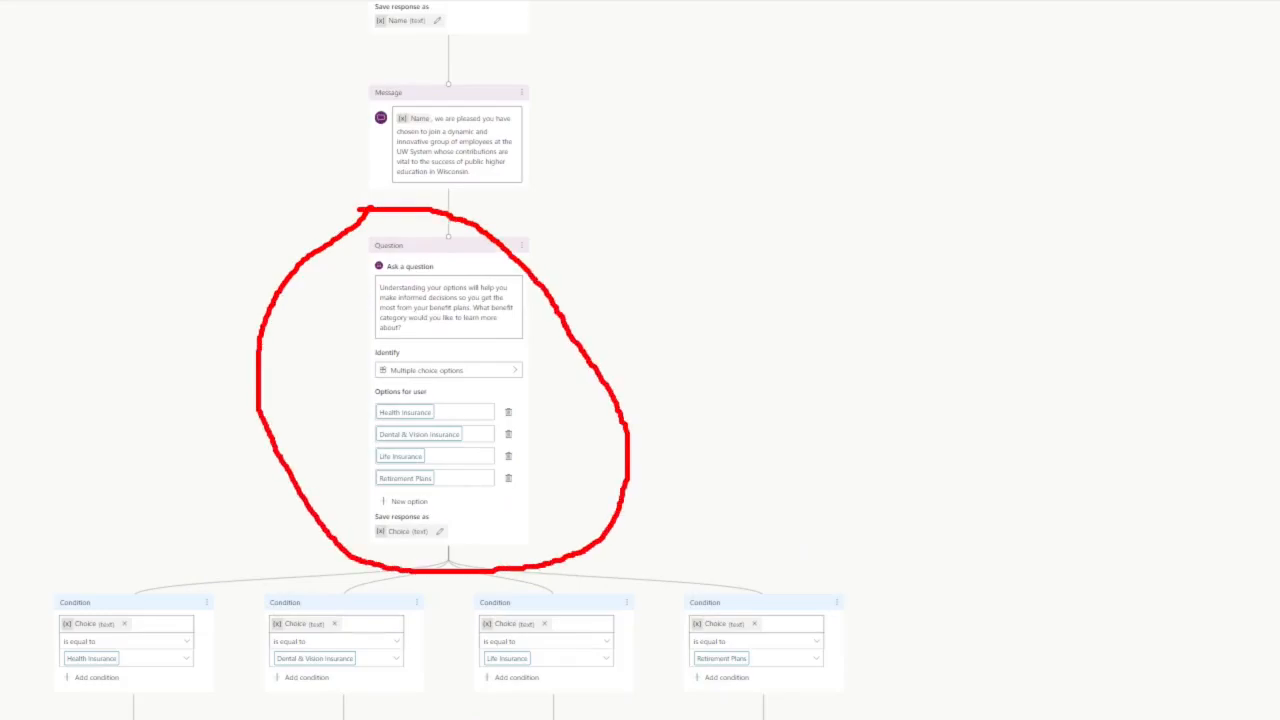
scroll(417, 574, down, 3)
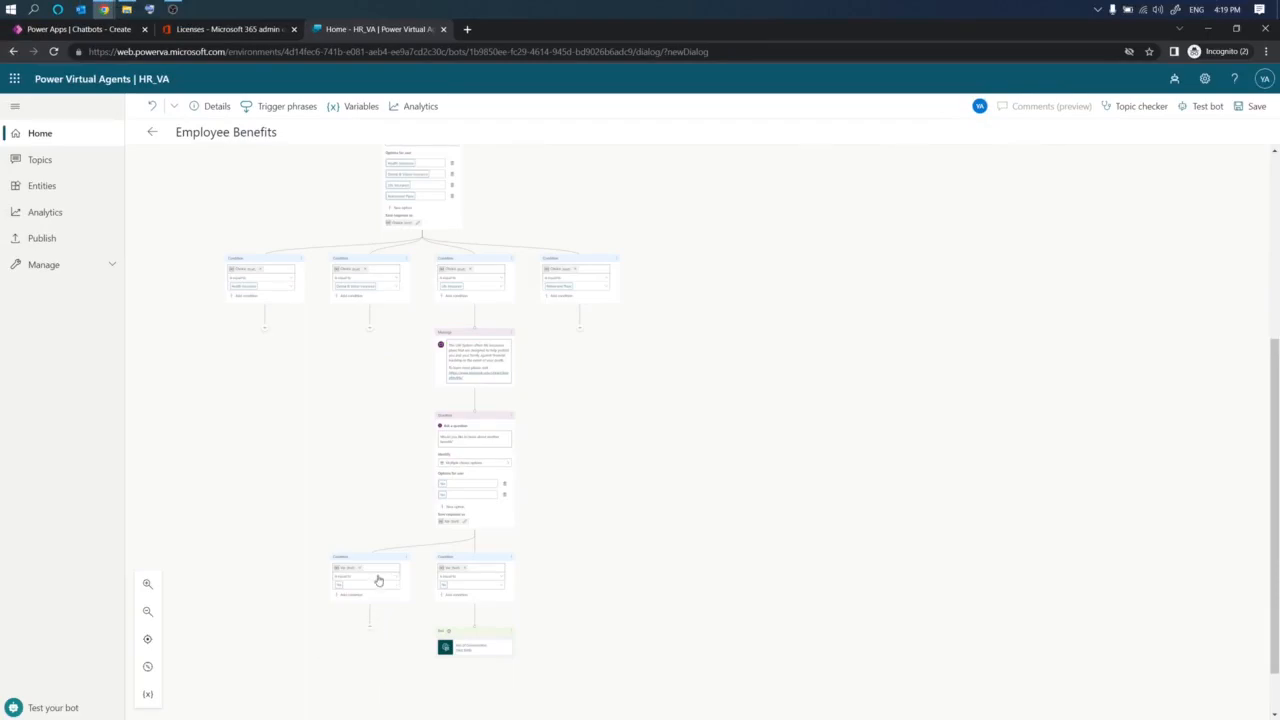
drag(377, 581, 381, 643)
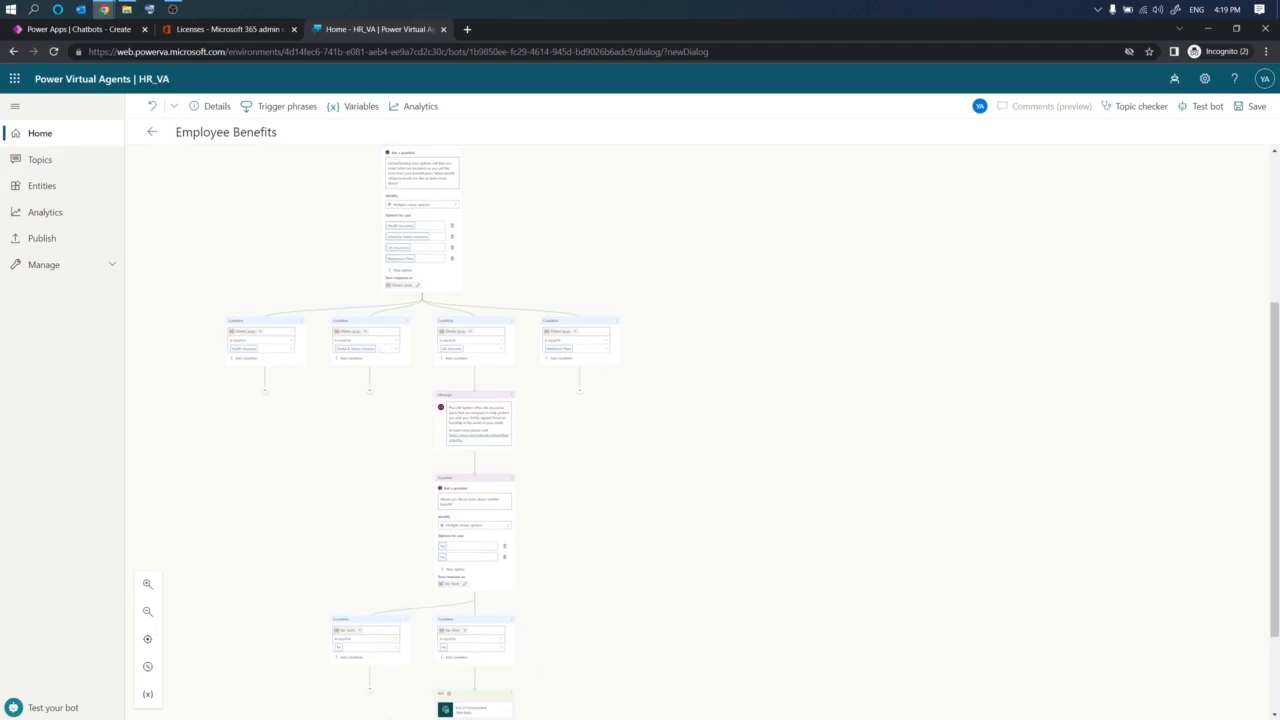
click(372, 697)
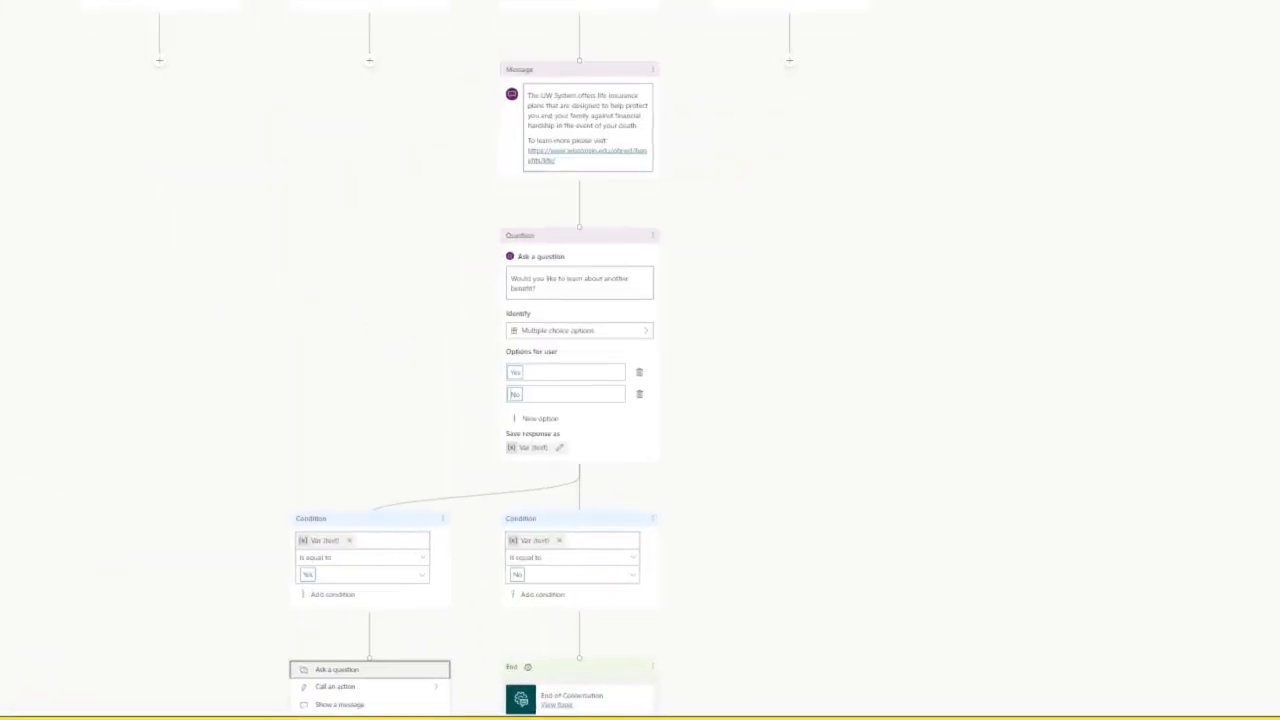
mouse_move(375, 645)
mouse_down()
mouse_move(330, 644)
mouse_move(350, 700)
mouse_move(406, 656)
mouse_up()
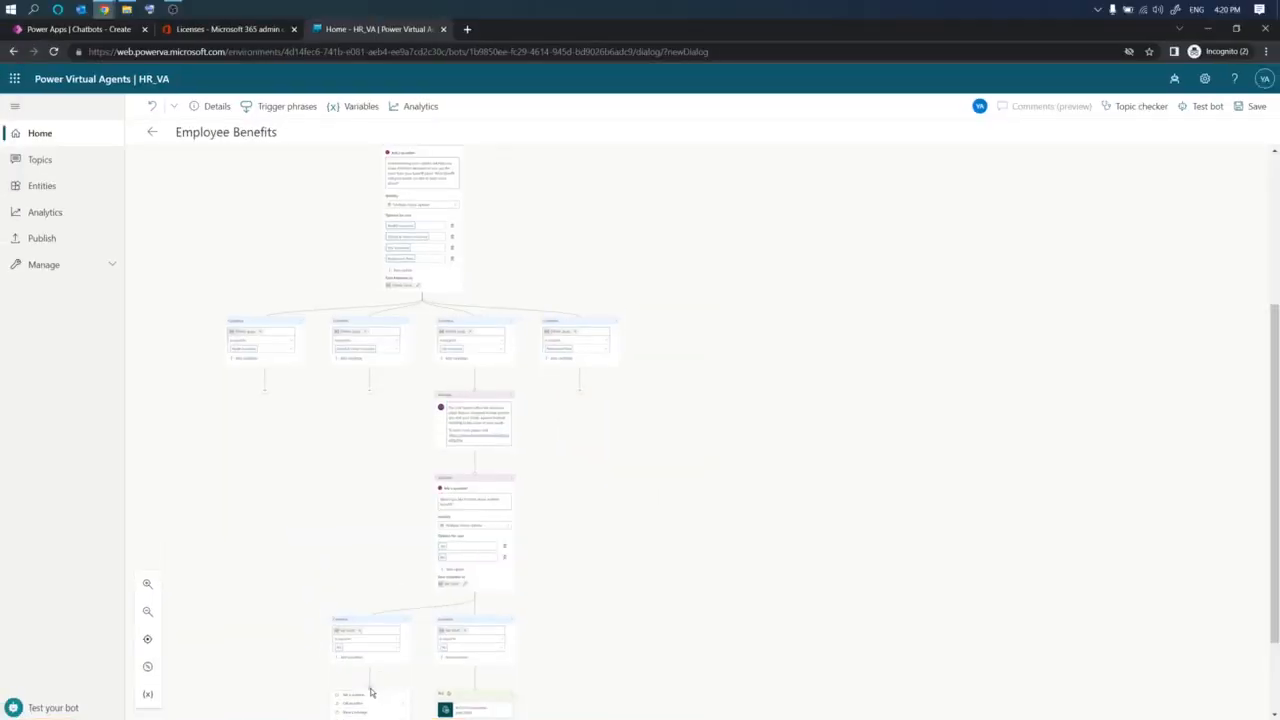
drag(370, 692, 424, 236)
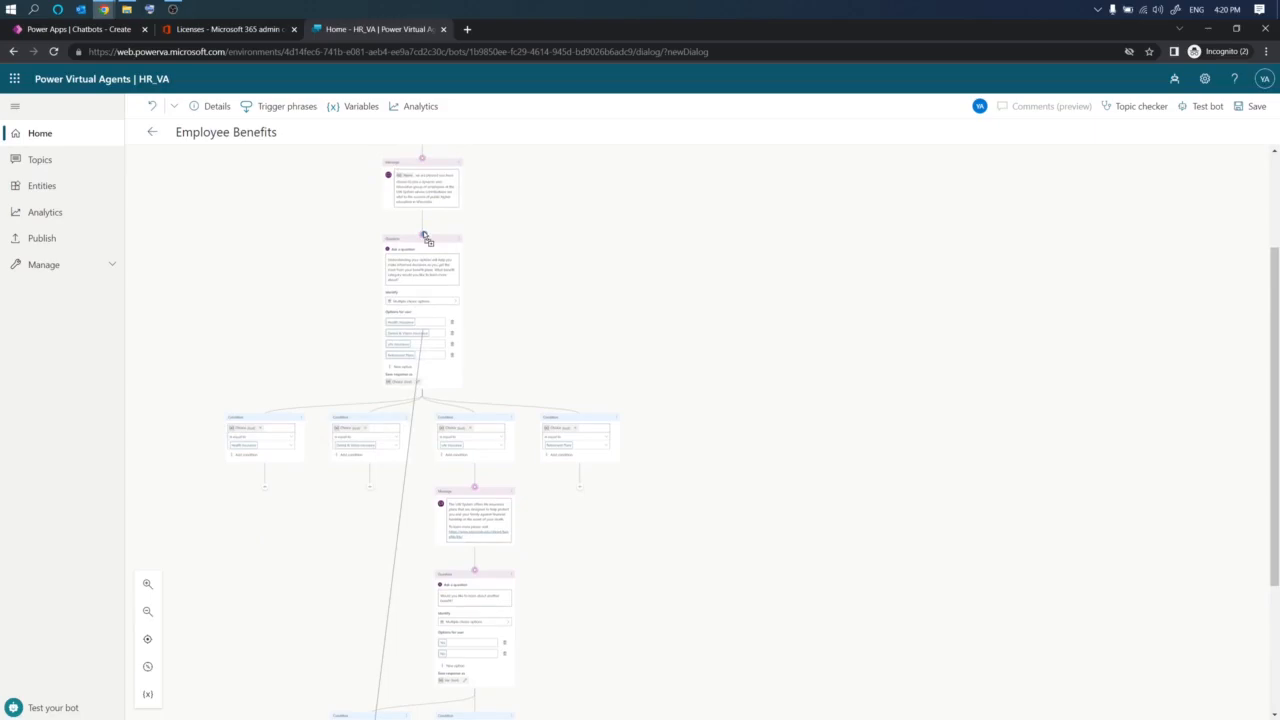
drag(424, 236, 424, 236)
- Review the overall topic flow, including the new link from the Yes branch to the category question
scroll(573, 468, down, 1)
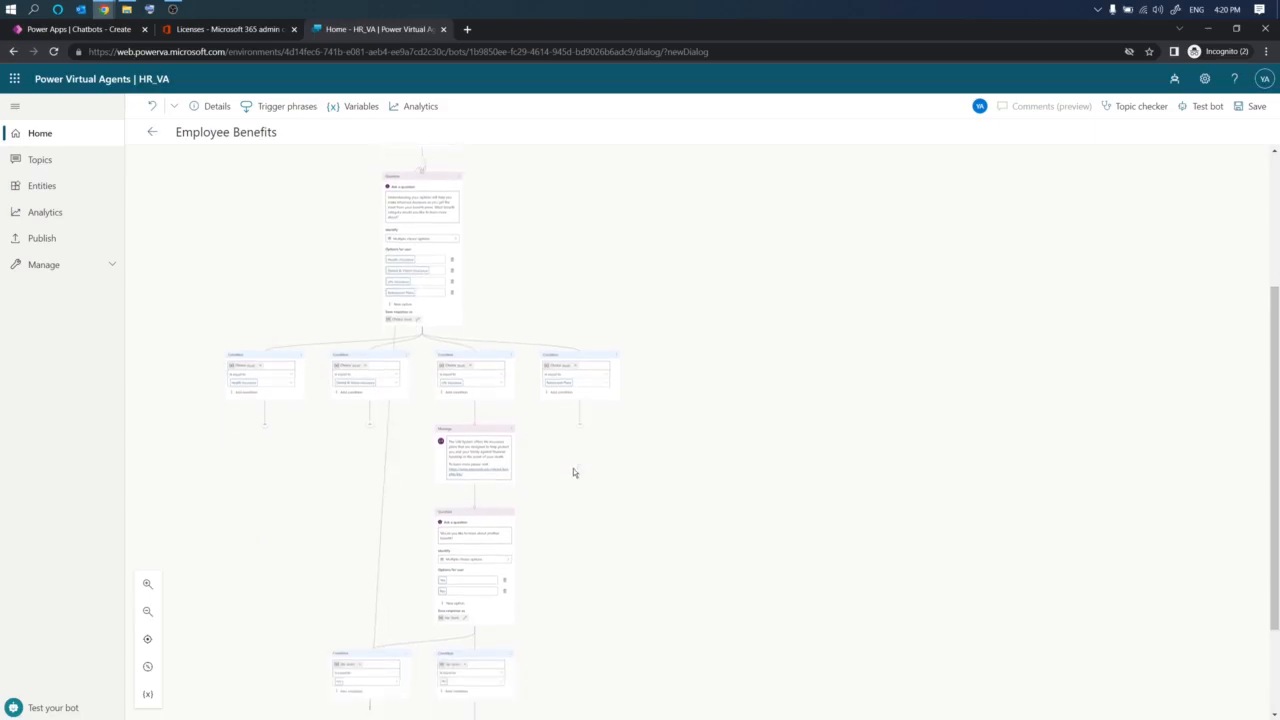
scroll(573, 468, down, 2)
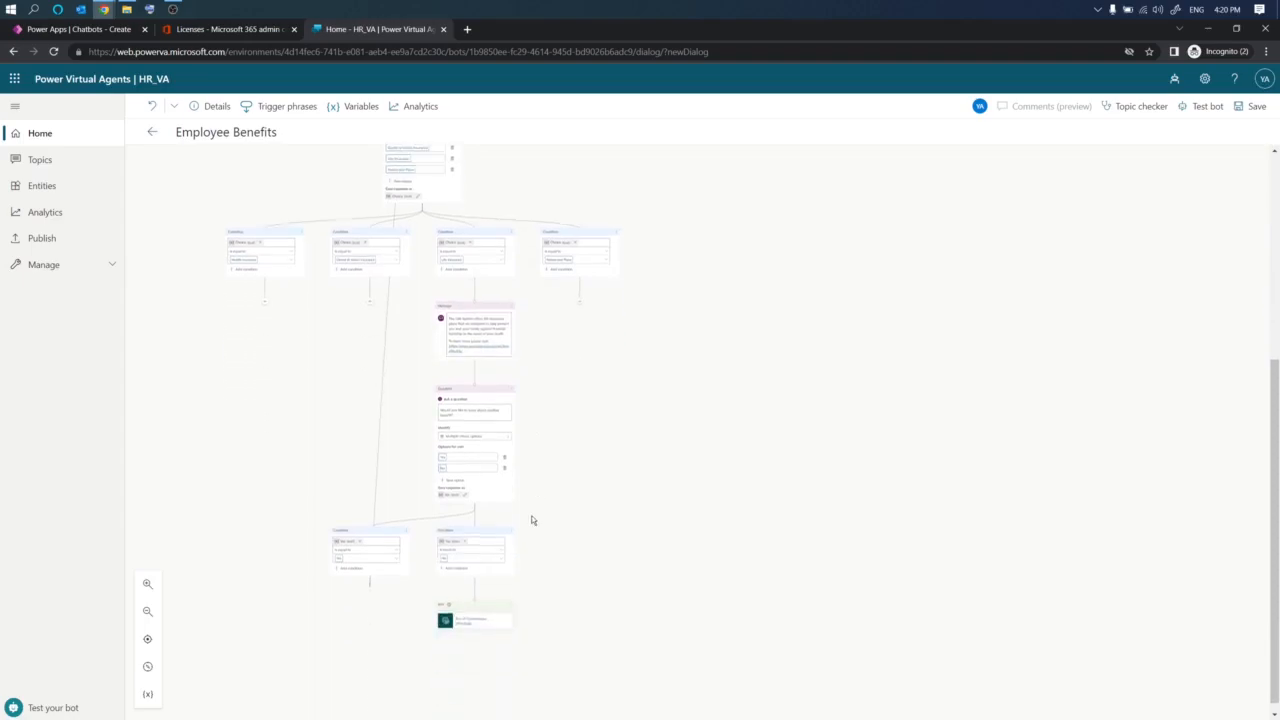
click(148, 611)
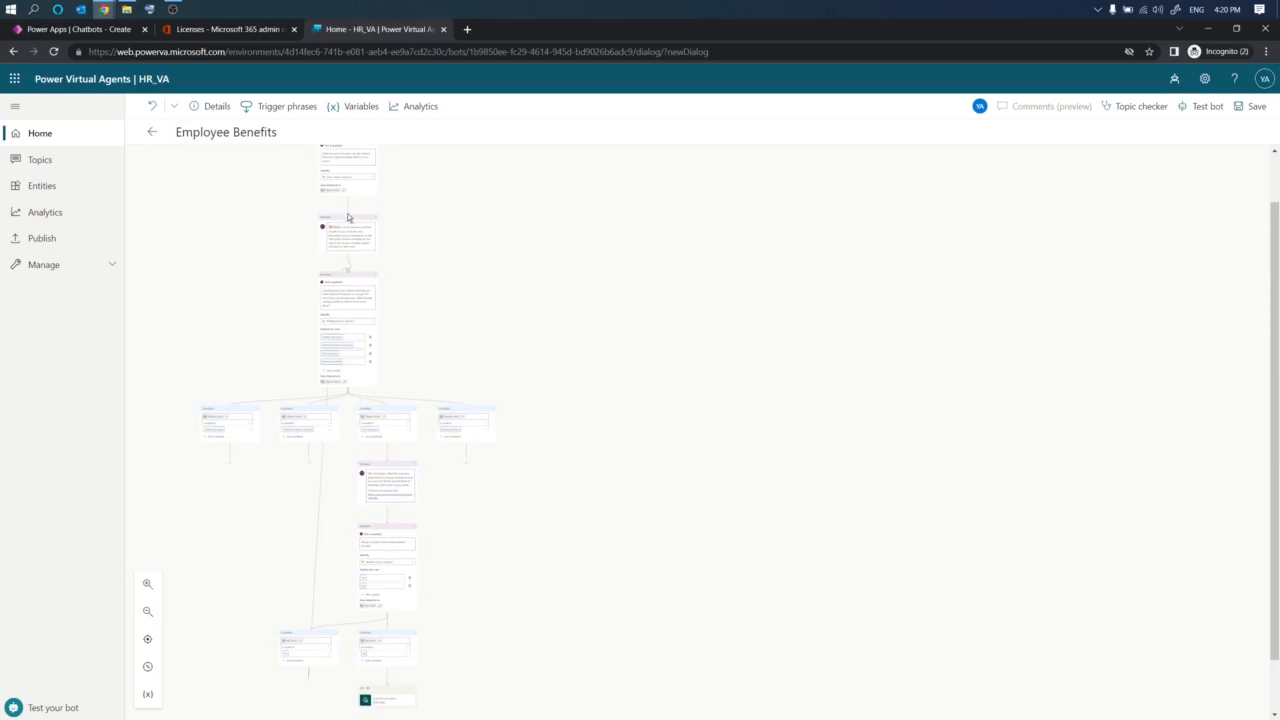
mouse_move(303, 245)
mouse_down()
mouse_move(208, 414)
mouse_move(338, 546)
mouse_move(460, 352)
mouse_move(283, 237)
mouse_up()
key(Escape)
key(ctrl+1)
click(394, 670)
mouse_move(409, 501)
mouse_down()
mouse_move(357, 516)
mouse_move(295, 646)
mouse_move(458, 688)
mouse_move(383, 501)
mouse_up()
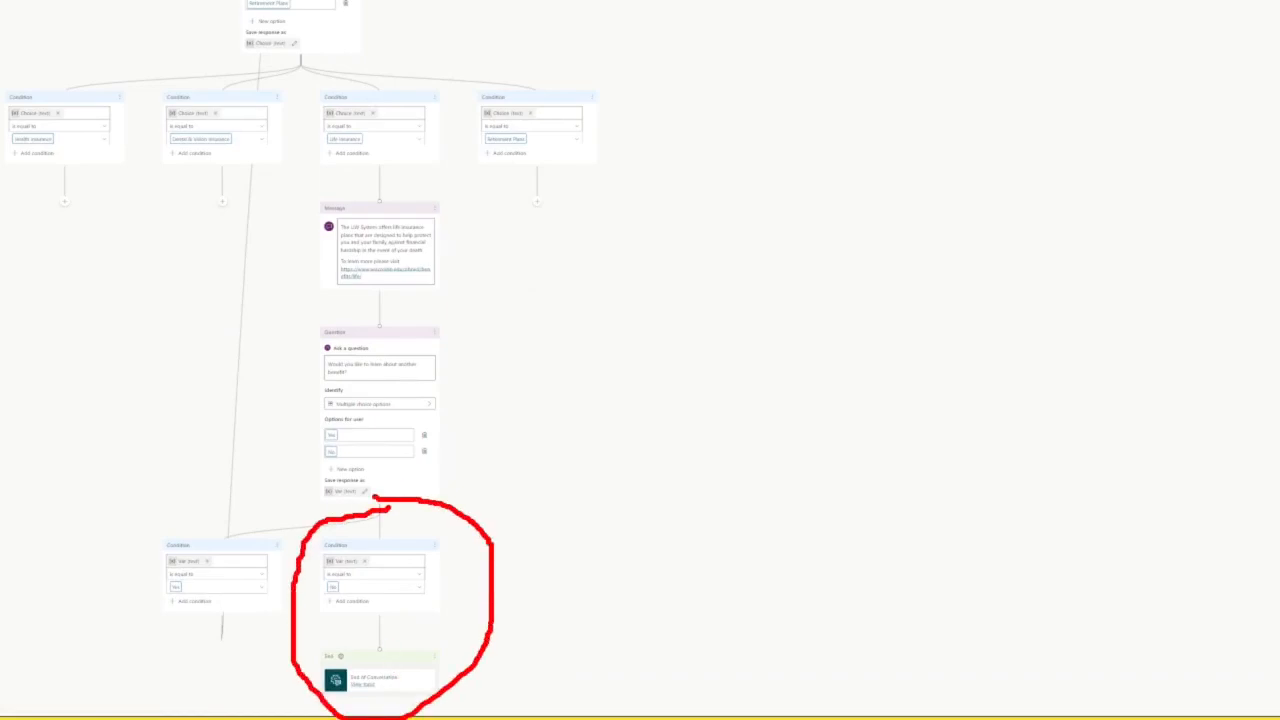
key(Escape)
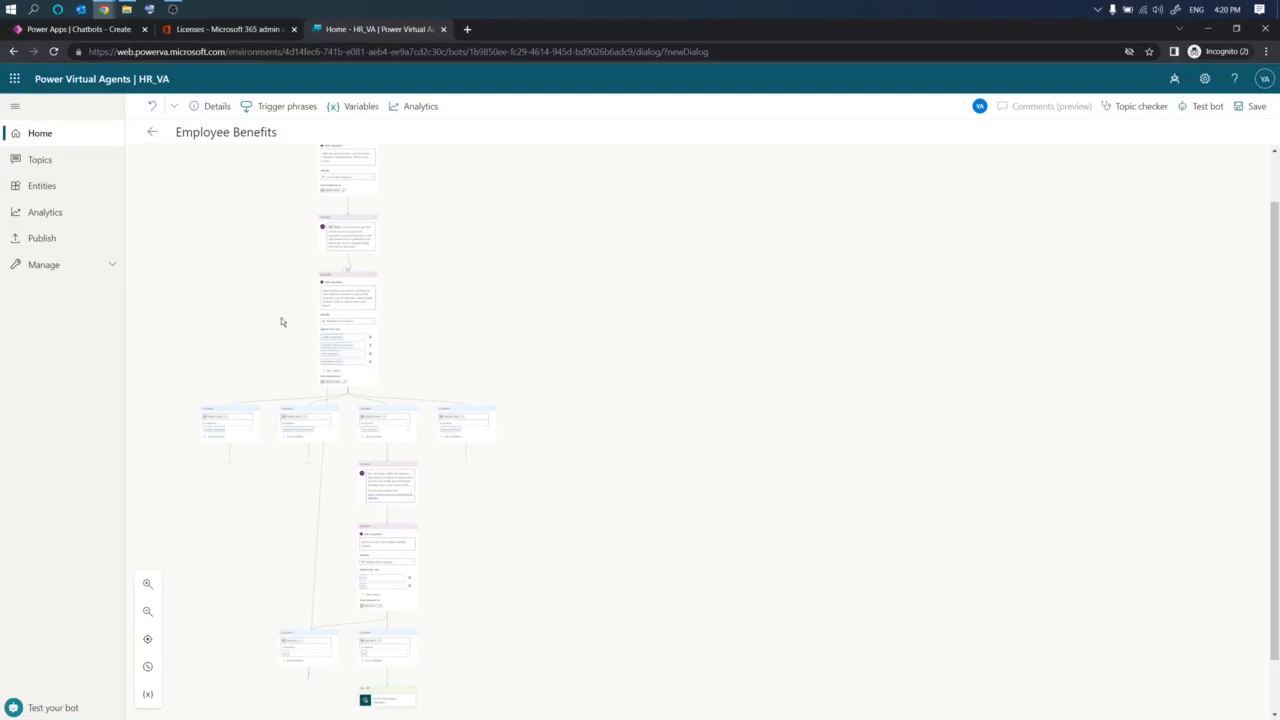
key(ctrl+1)
mouse_move(317, 624)
mouse_down()
mouse_move(262, 645)
mouse_move(360, 700)
mouse_move(322, 594)
mouse_up()
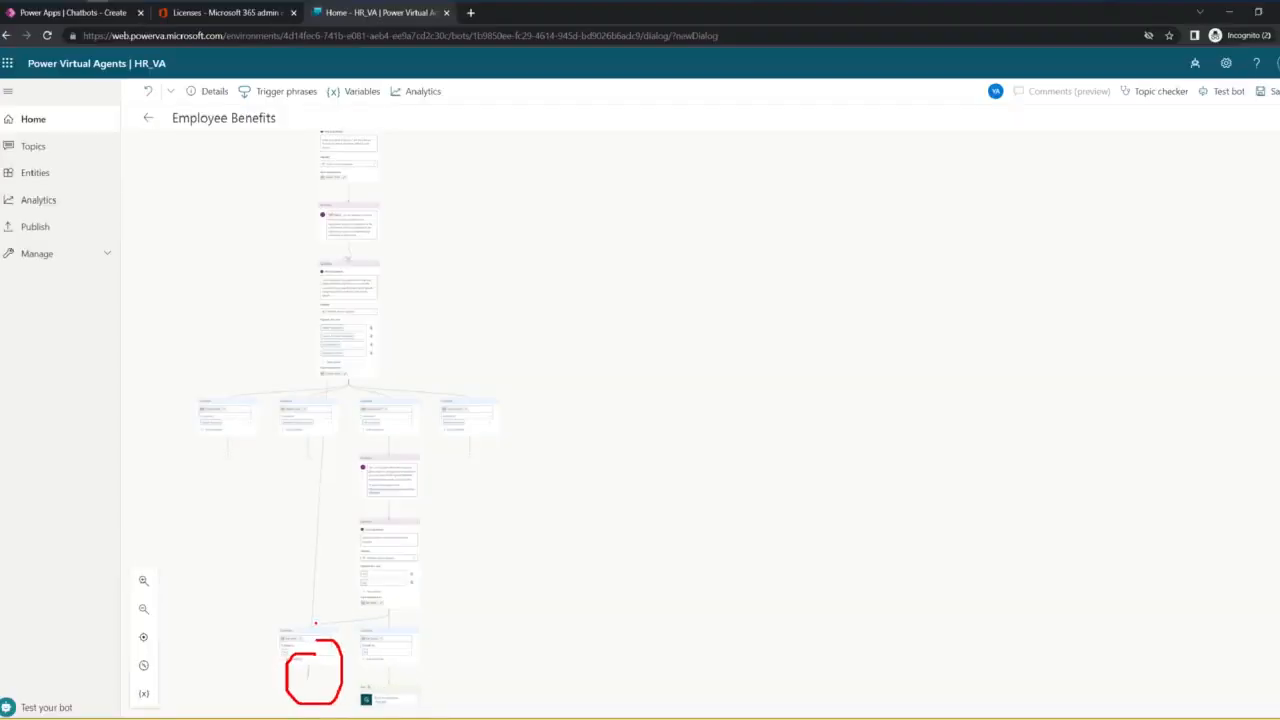
key(ctrl+1)
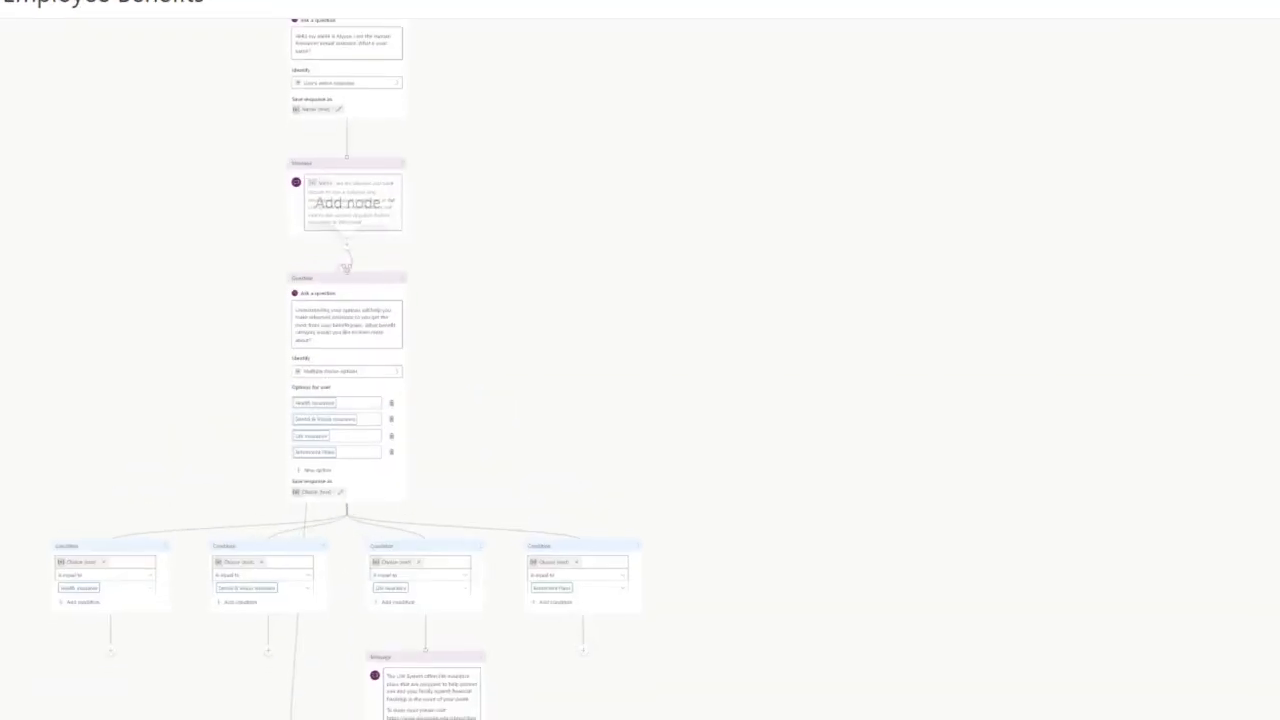
mouse_move(354, 249)
mouse_down()
mouse_move(306, 294)
mouse_move(381, 268)
mouse_move(356, 250)
mouse_up()
key(Escape)
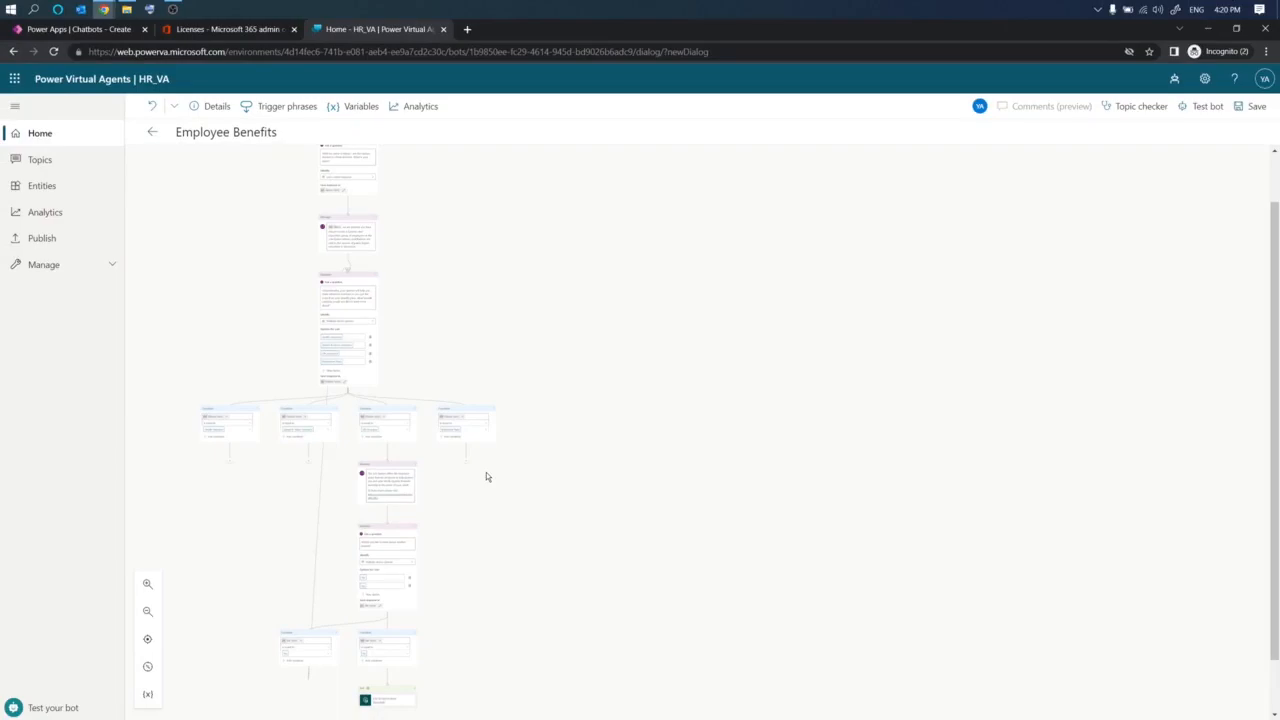
key(ctrl+1)
- Add a message node under the Health Insurance condition and paste in the health insurance description with its resource list
click(145, 585)
click(145, 586)
click(145, 586)
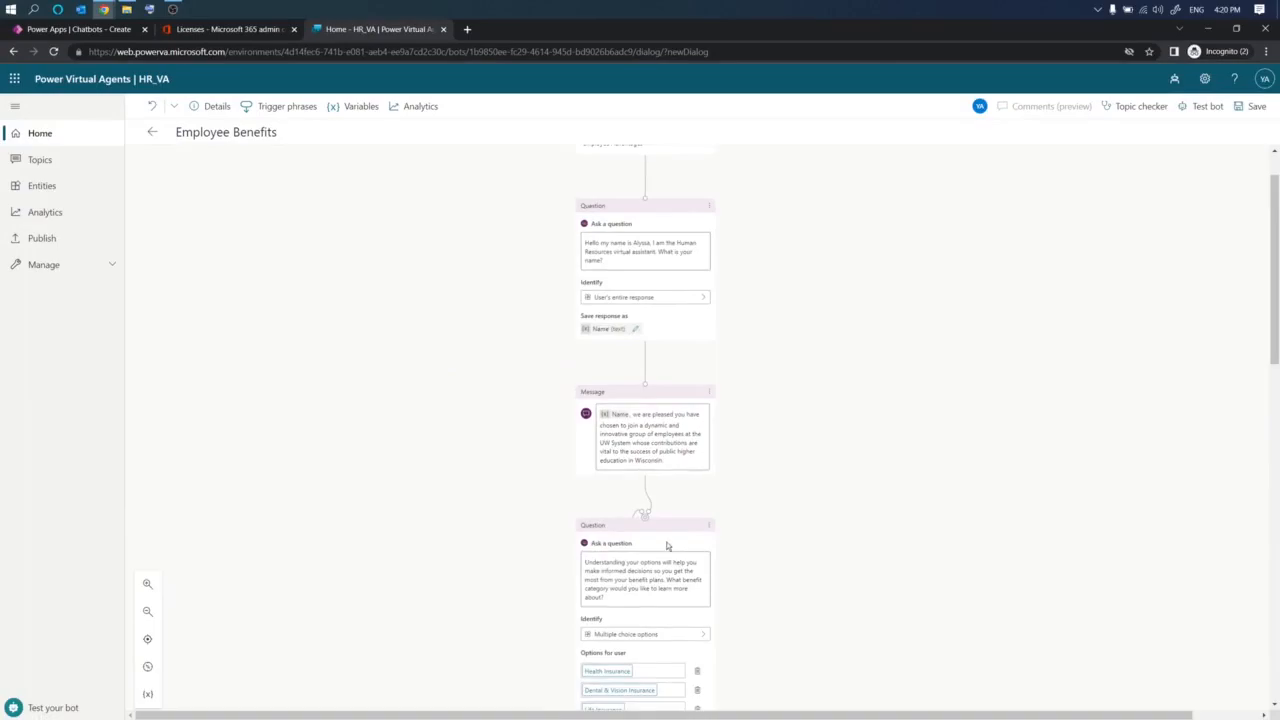
scroll(669, 543, down, 5)
click(147, 584)
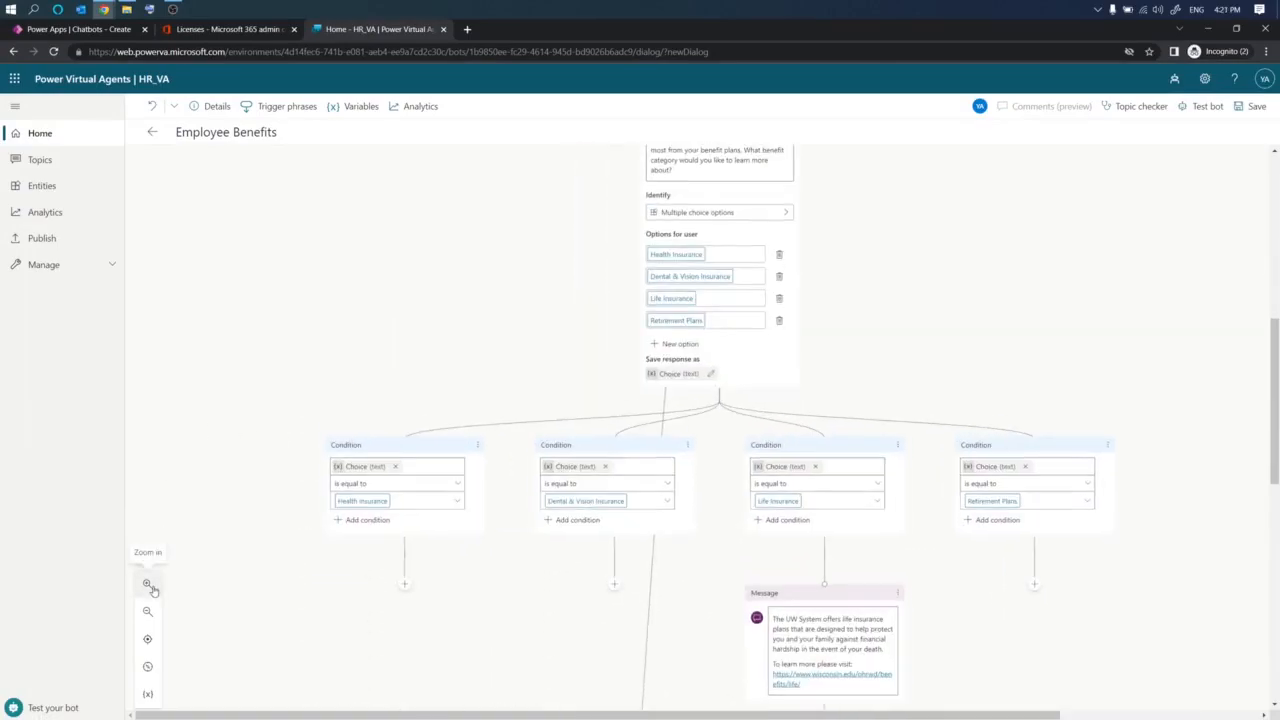
scroll(474, 583, down, 3)
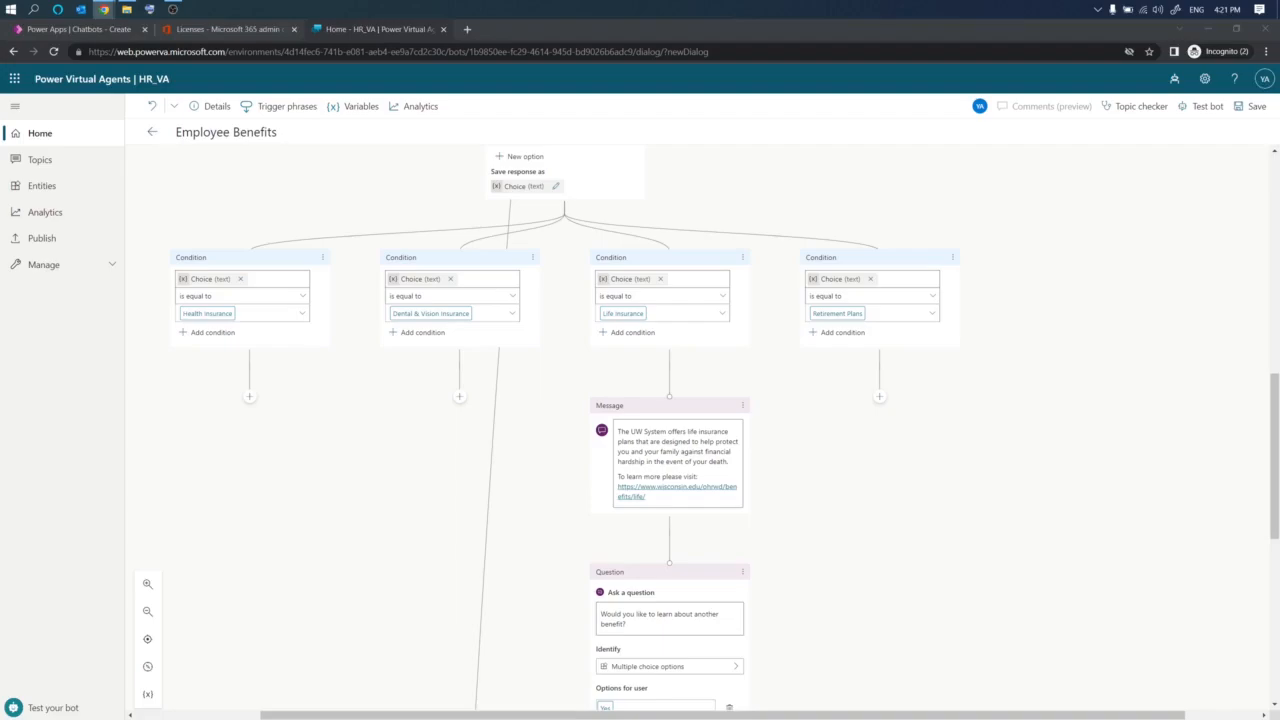
click(250, 401)
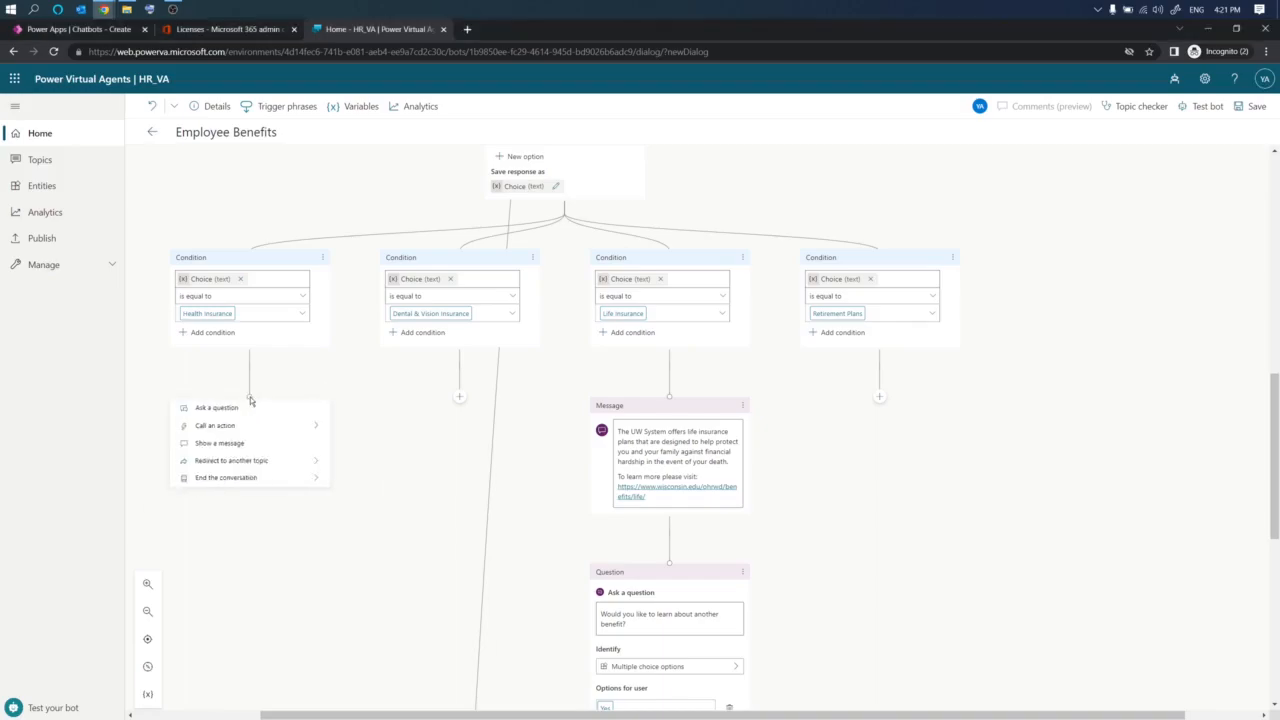
click(262, 443)
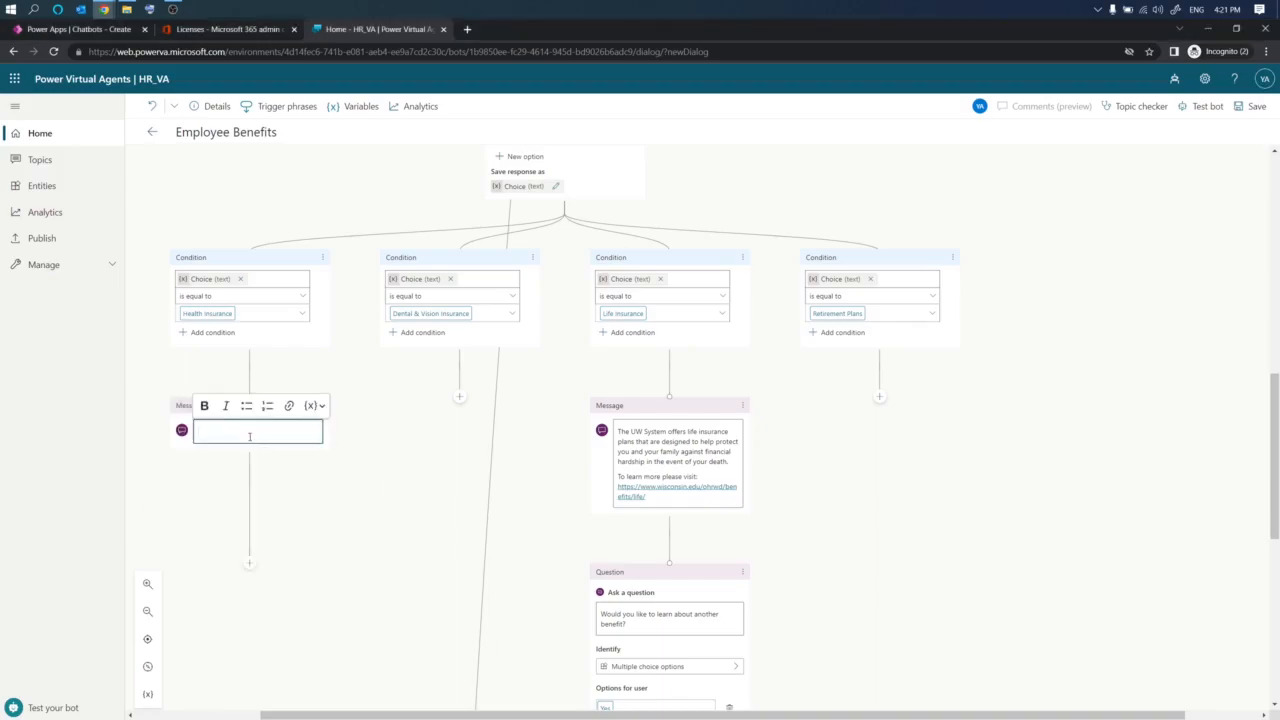
key(ctrl+v)
scroll(283, 557, up, 2)
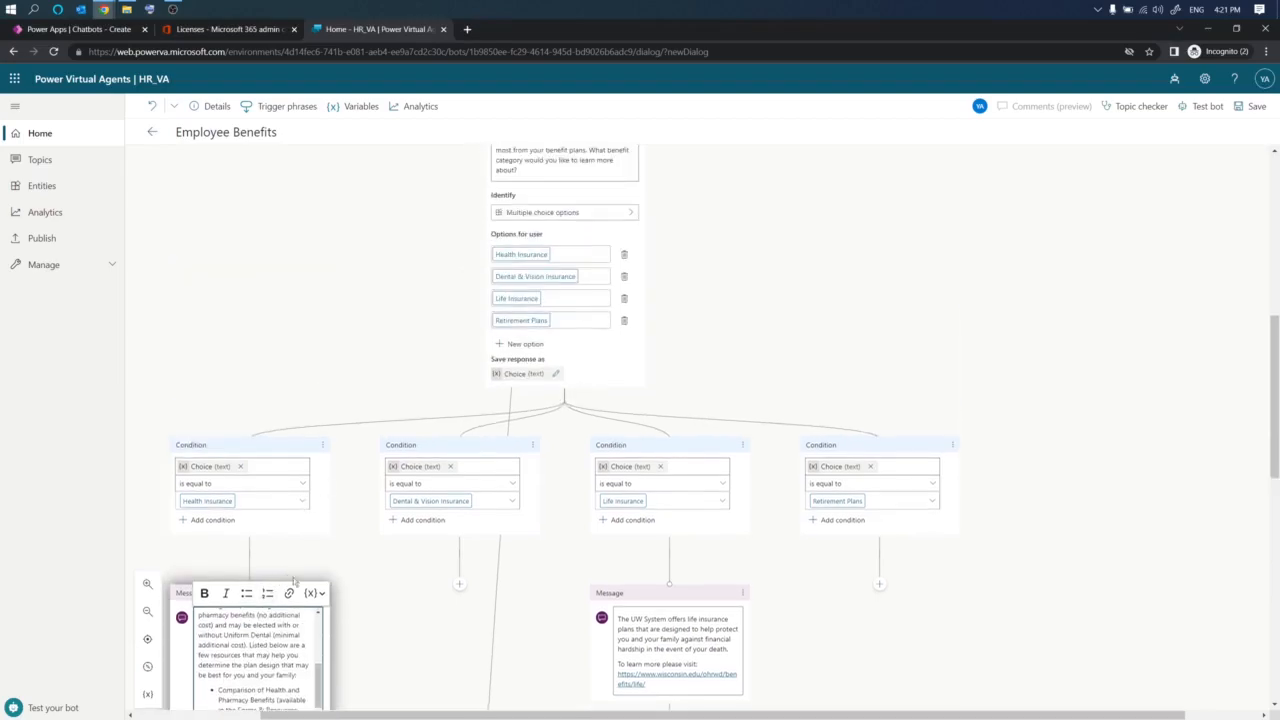
scroll(385, 608, down, 2)
drag(321, 493, 321, 440)
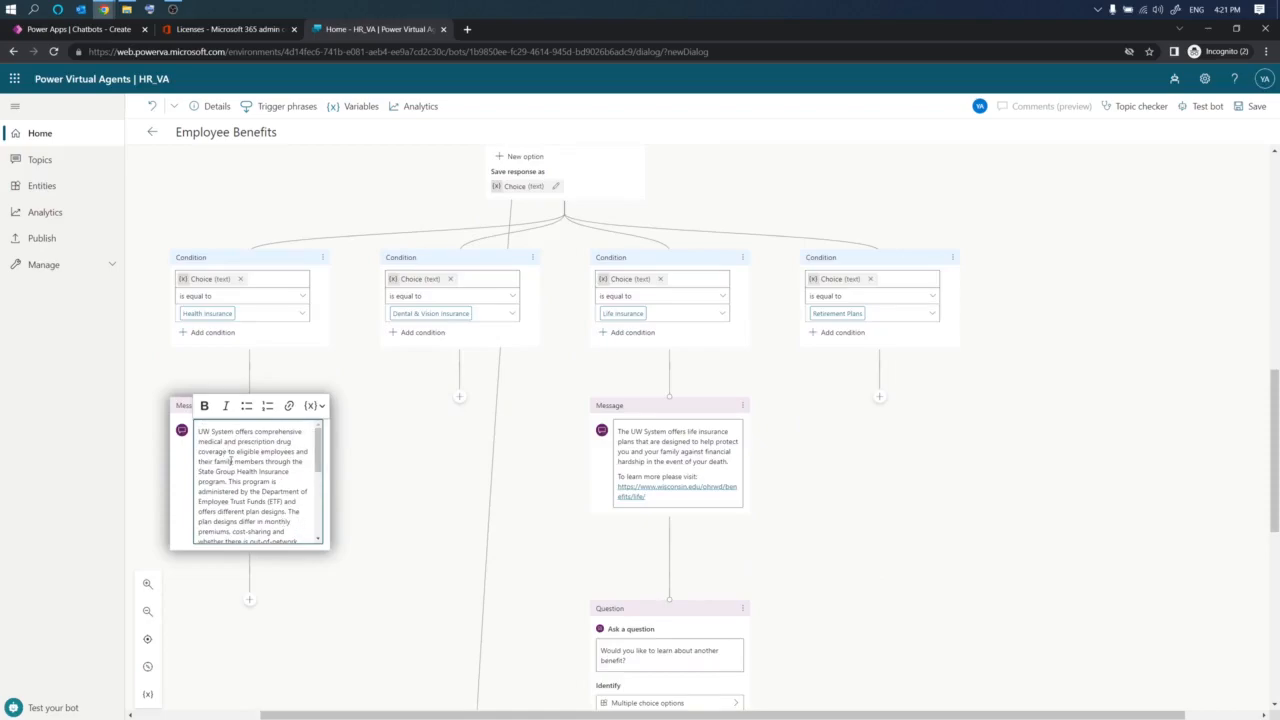
click(432, 542)
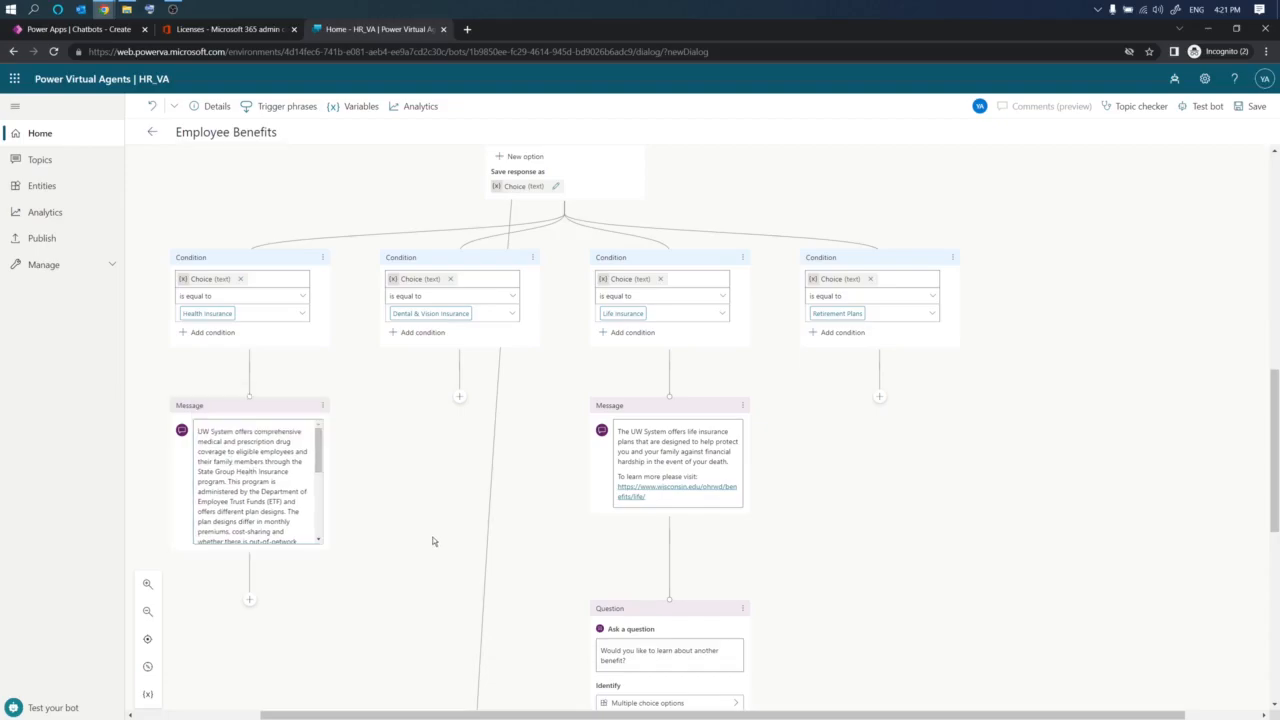
- End the bullet list in the health insurance message and paste the line 'Additional information on each plan design can be found at:'
drag(318, 461, 326, 571)
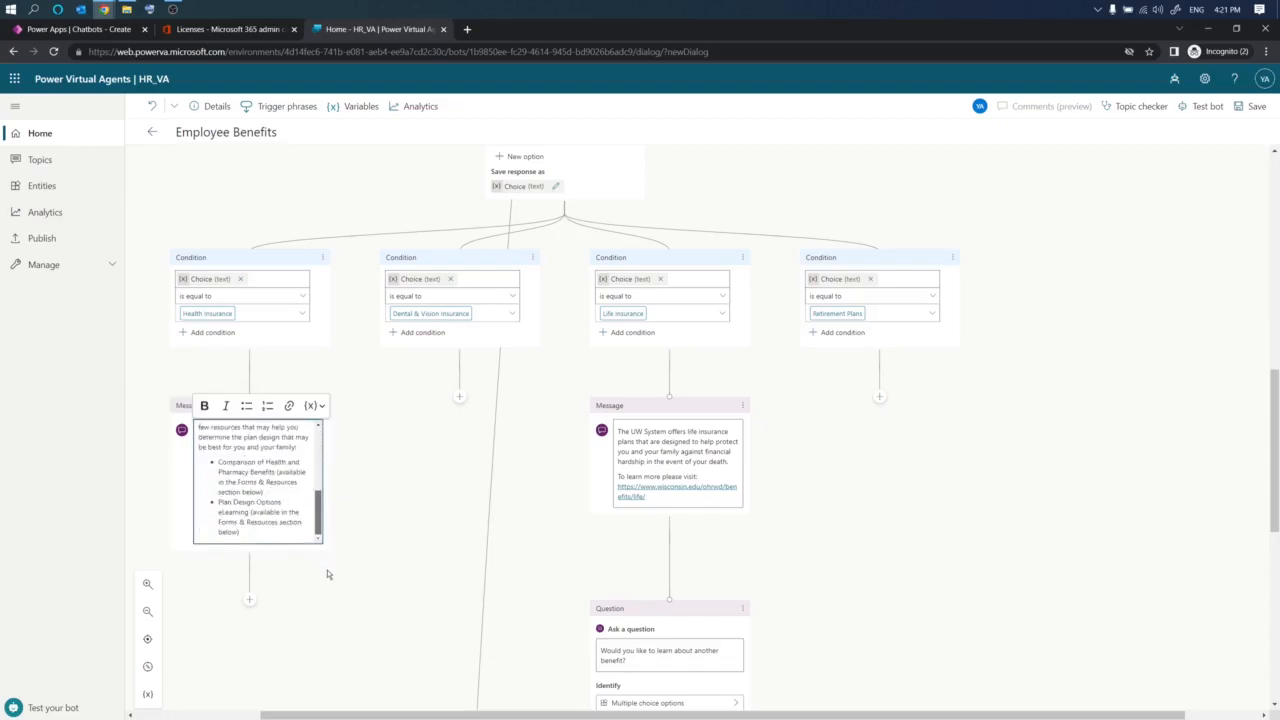
click(268, 532)
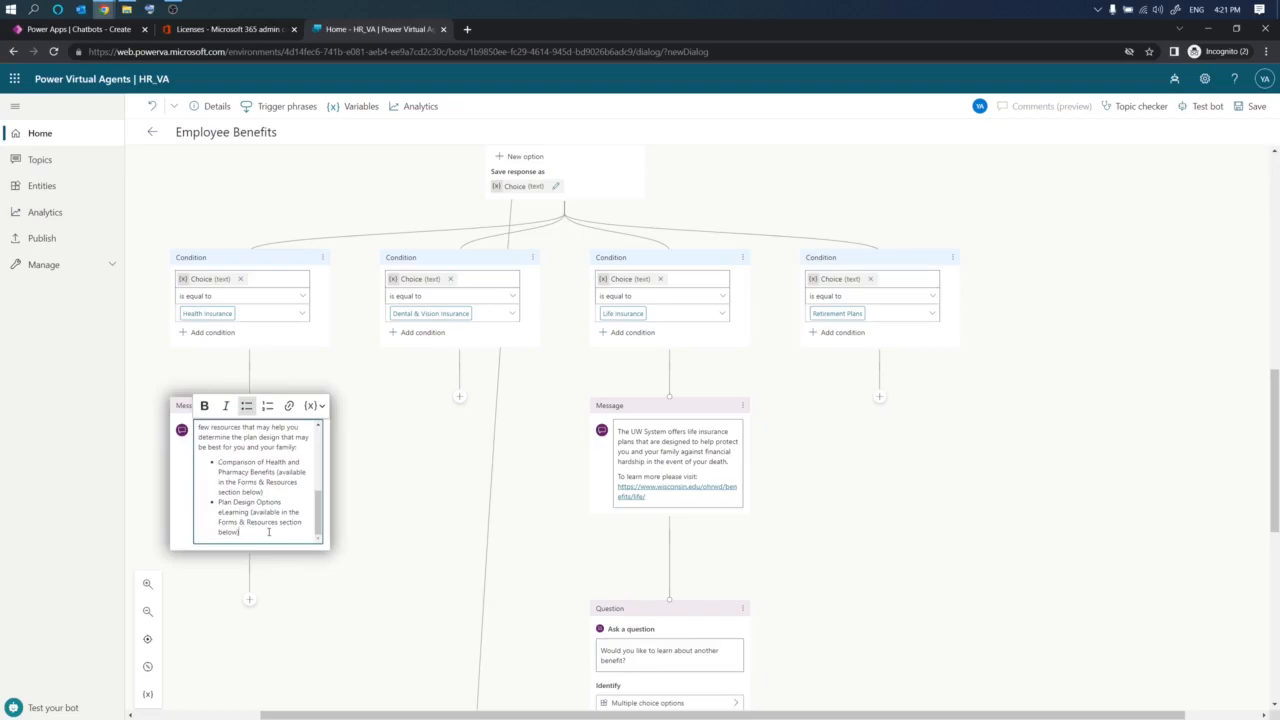
key(Return)
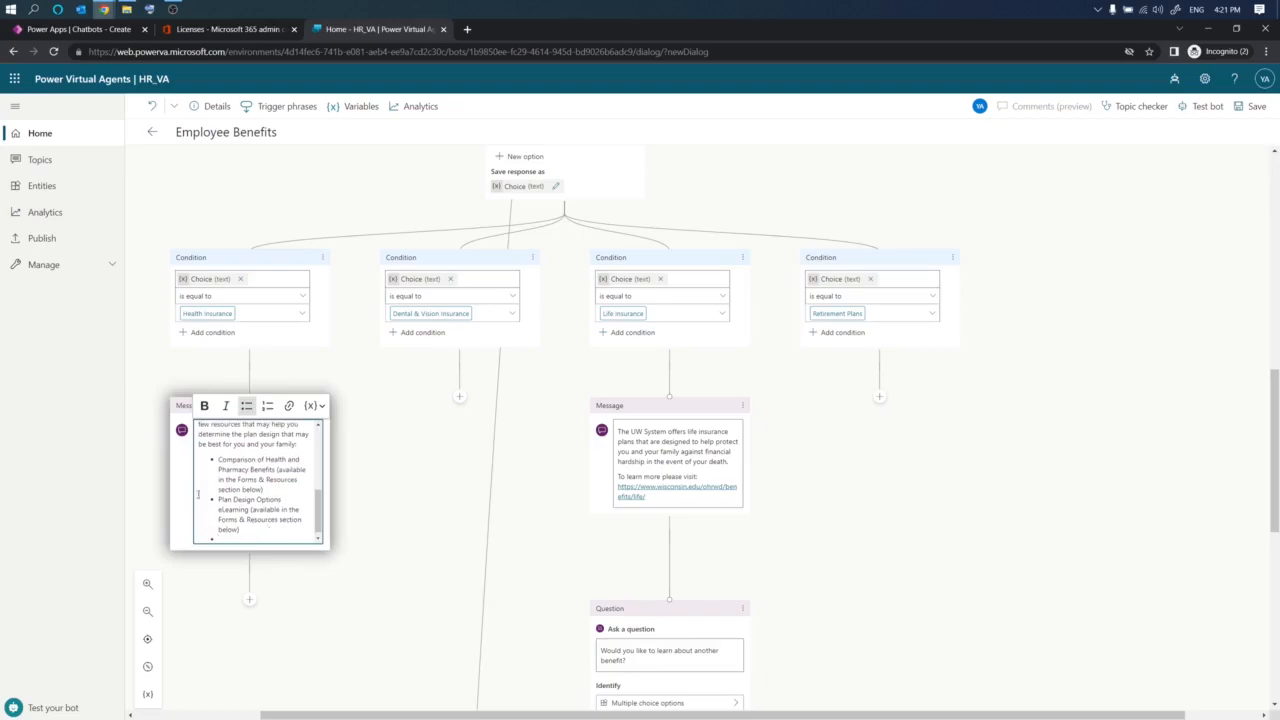
click(246, 405)
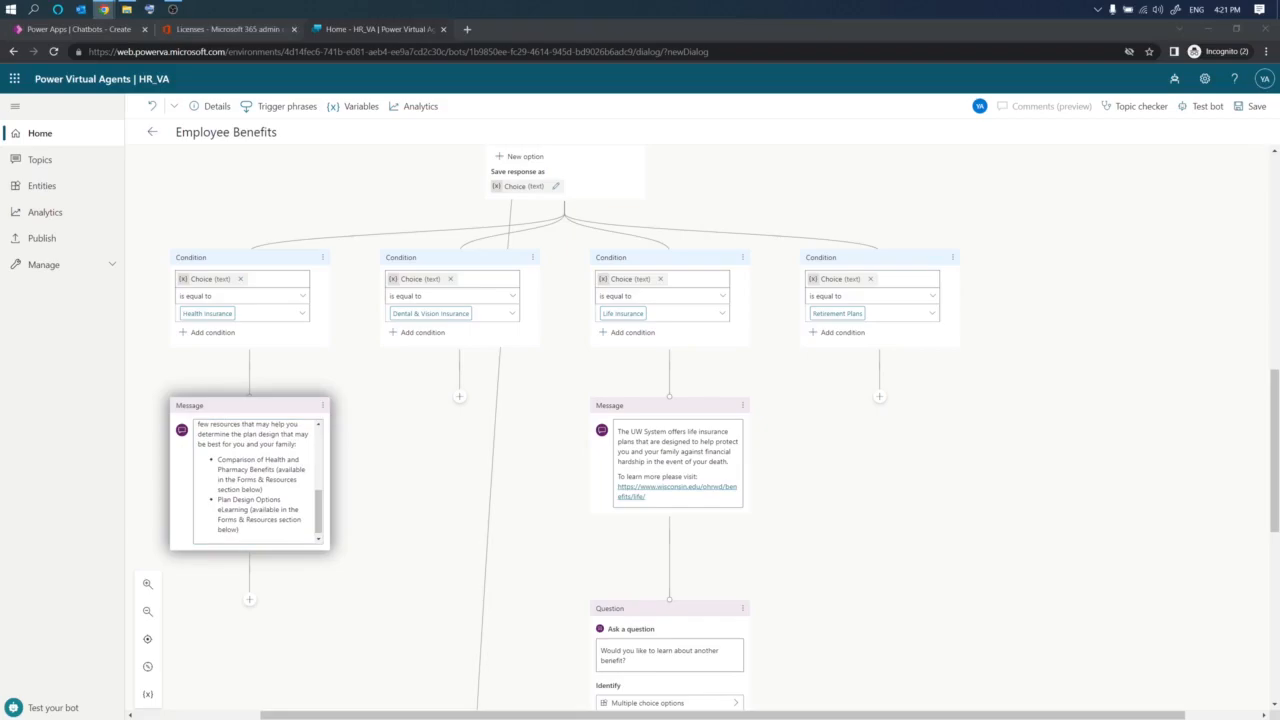
click(220, 530)
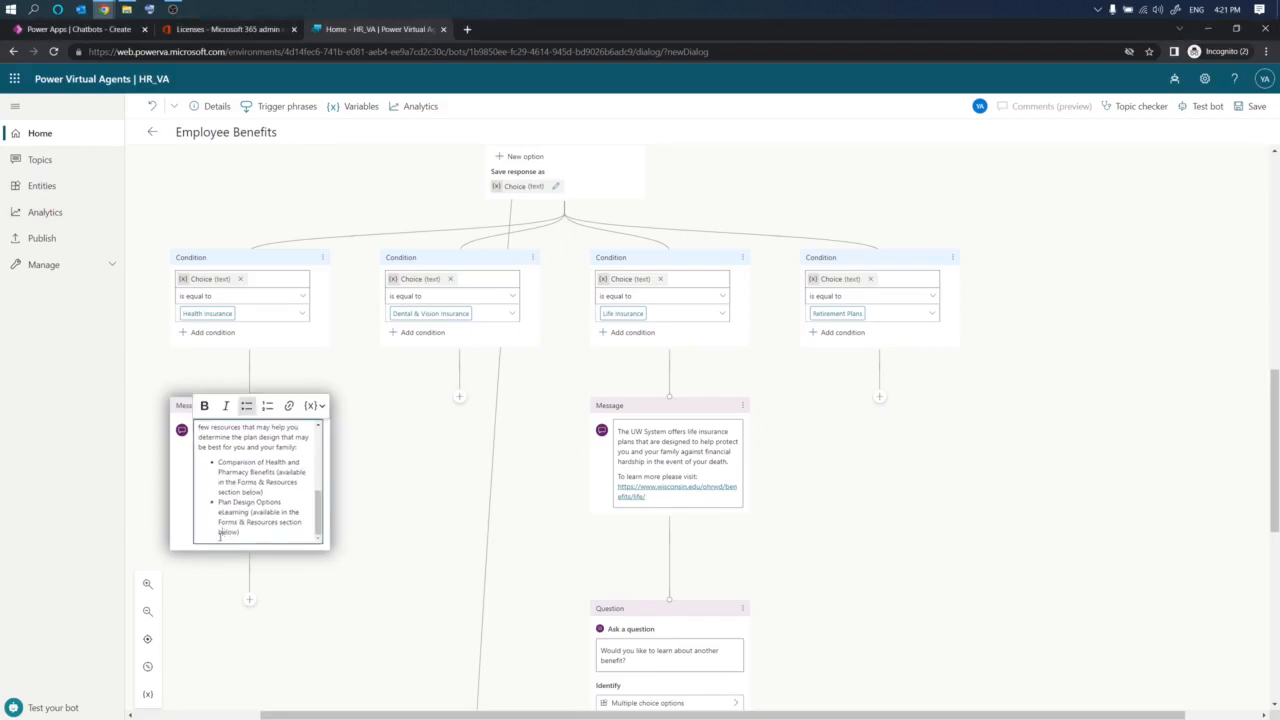
scroll(236, 480, down, 1)
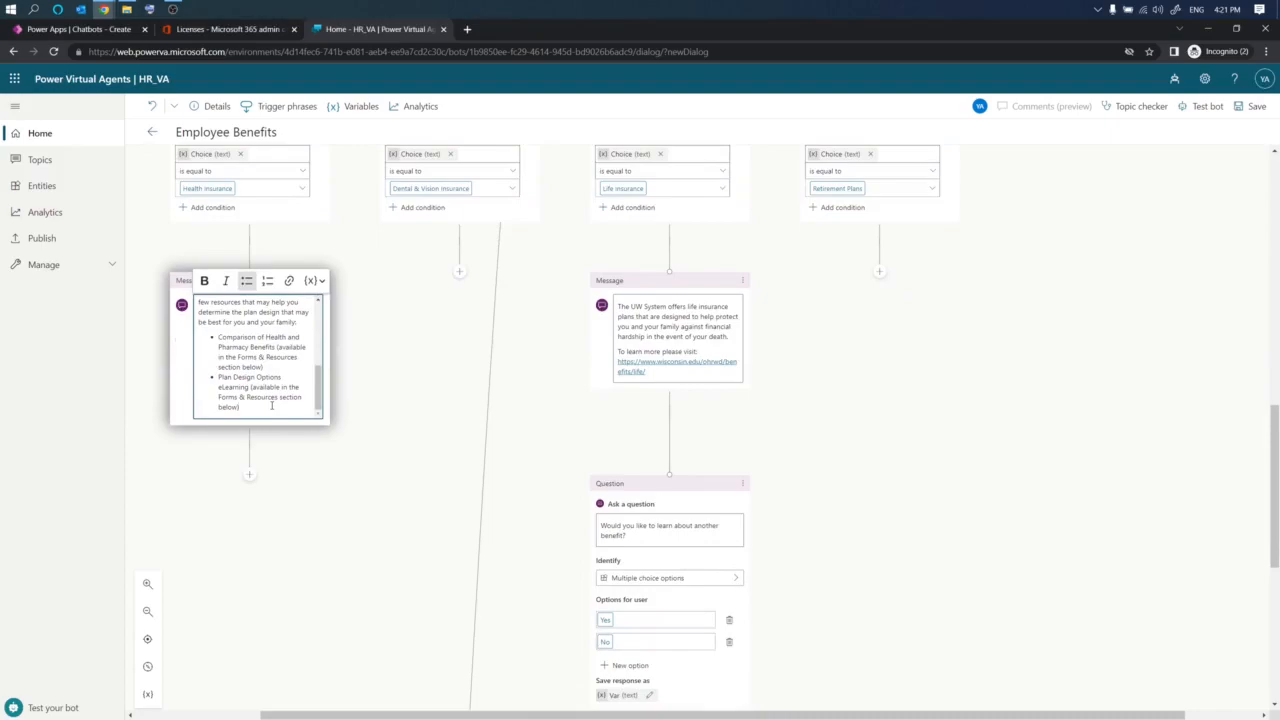
key(Return)
key(Return)
text(Additional information on each plan design can be found at:)
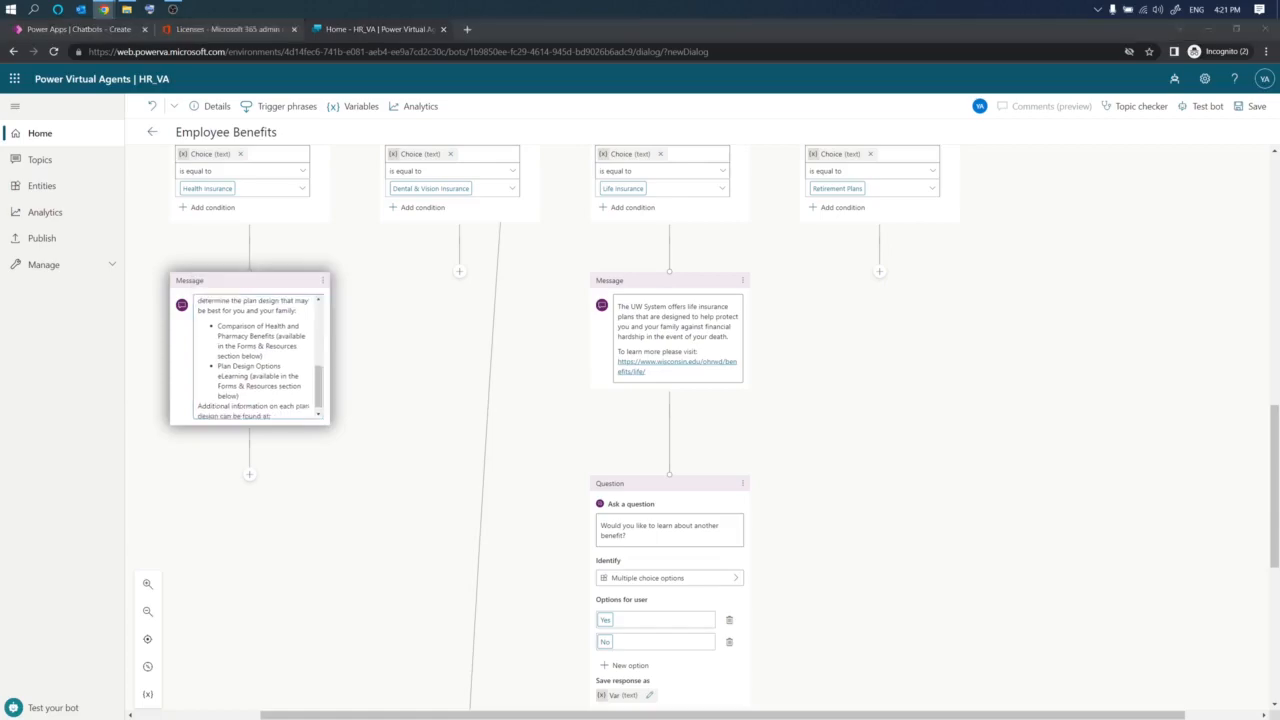
click(270, 392)
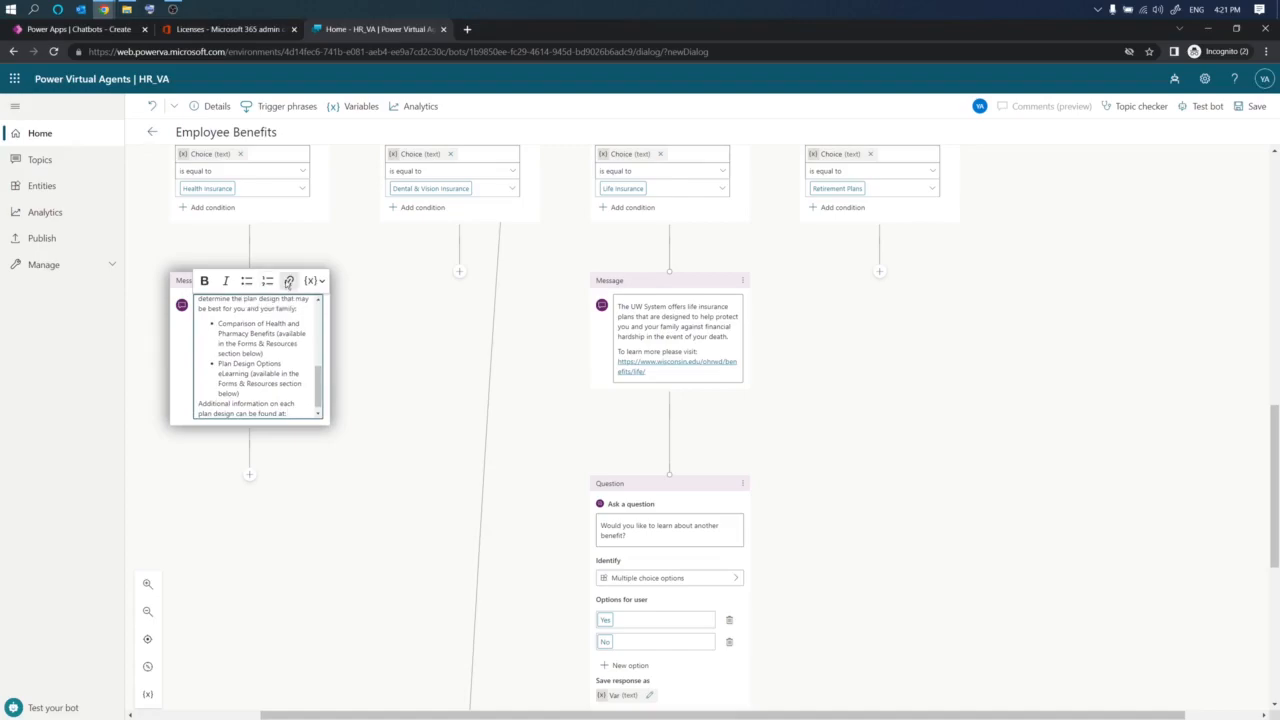
click(289, 281)
key(ctrl+v)
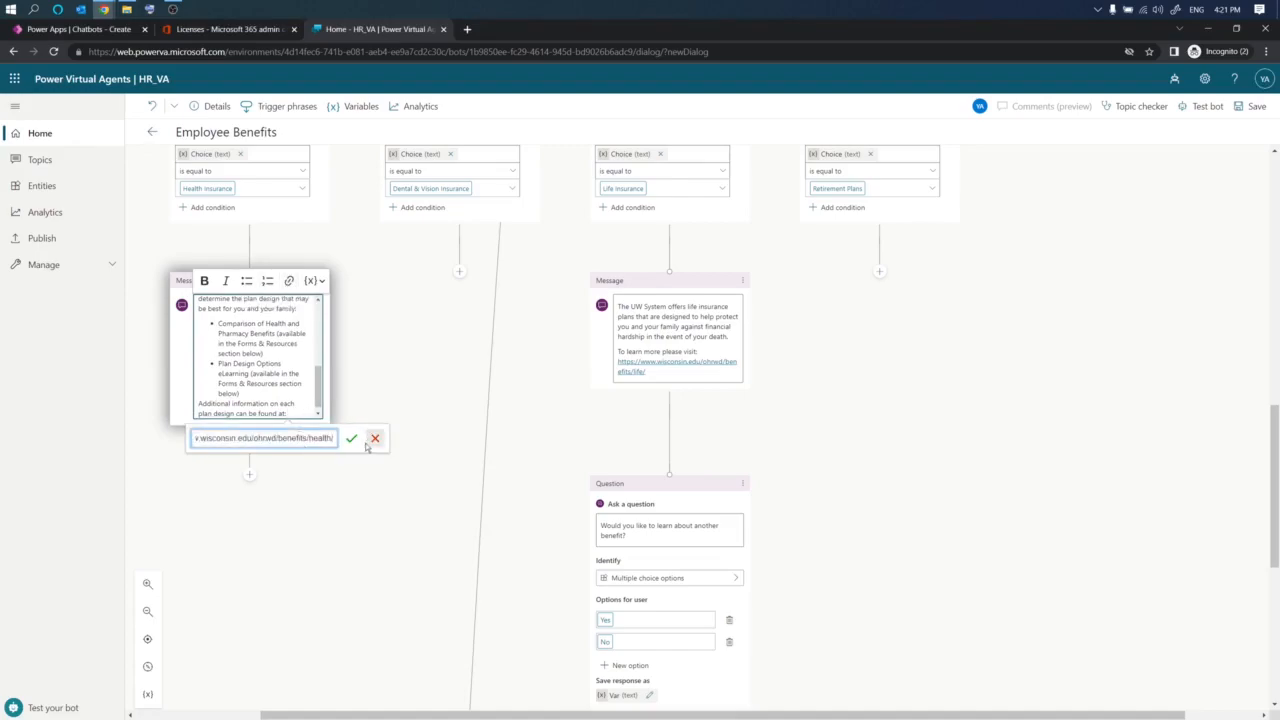
click(356, 441)
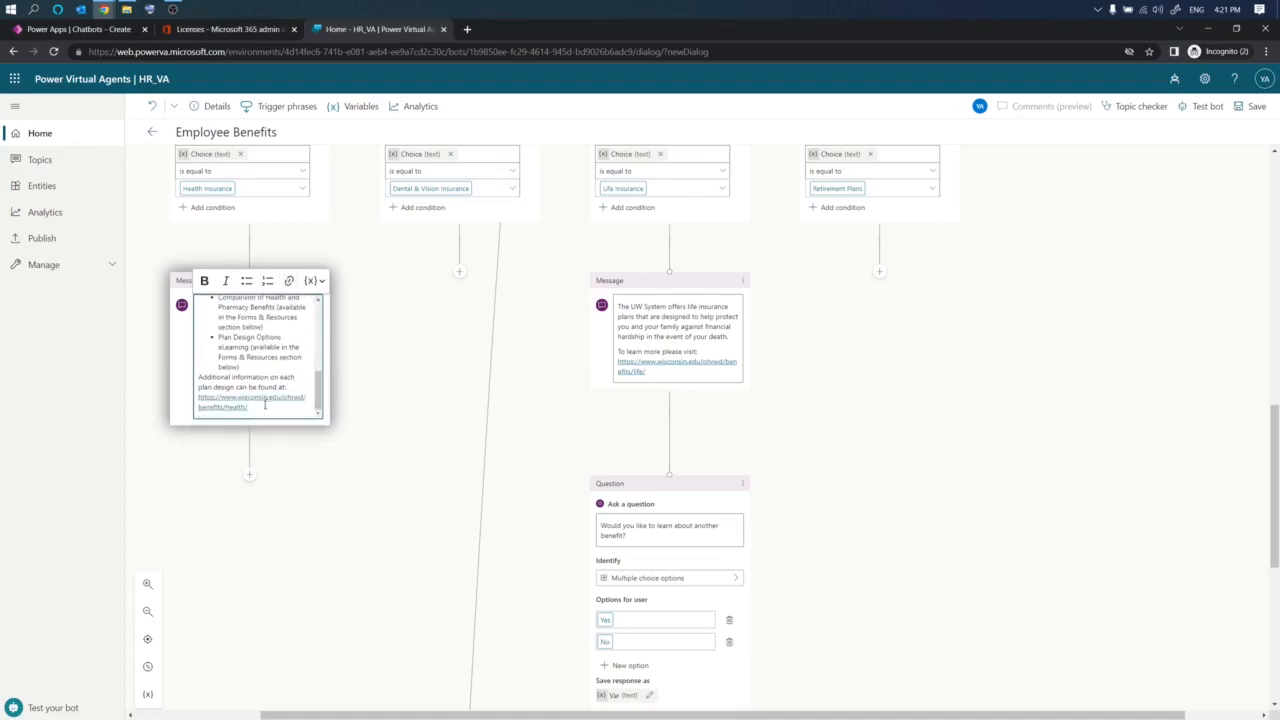
click(361, 485)
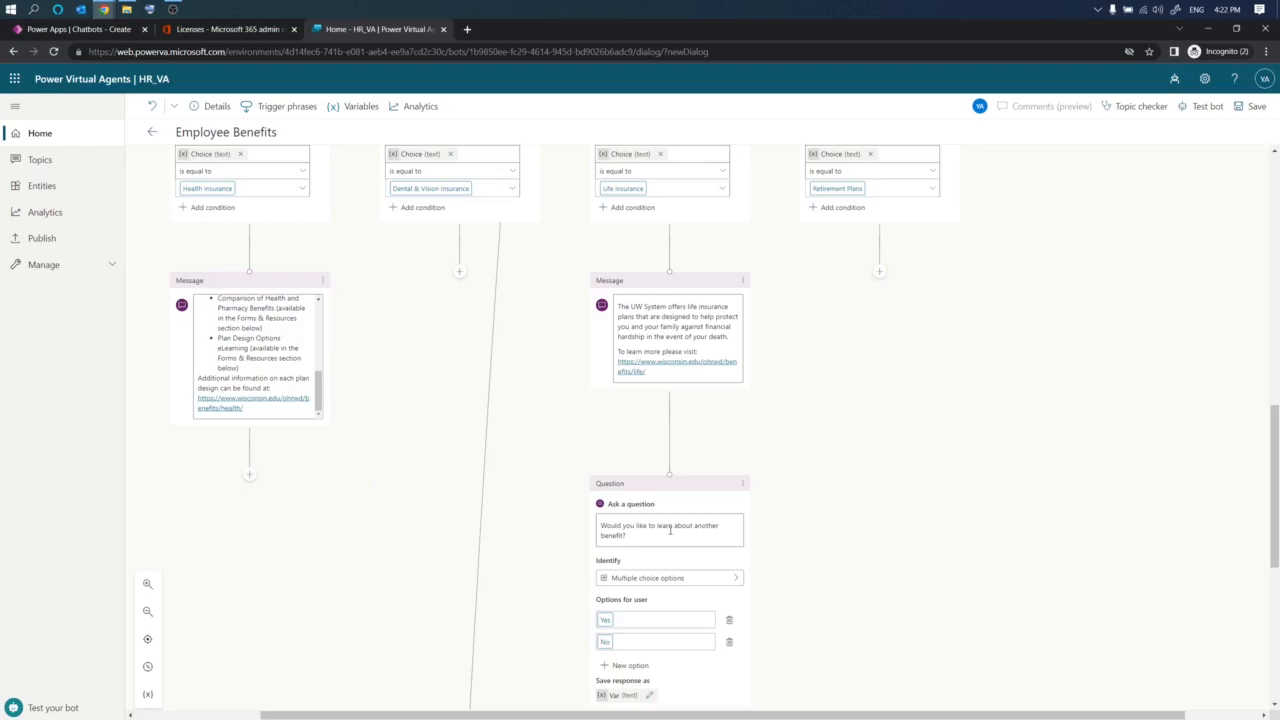
- Connect the health insurance message to the 'Would you like to learn about another benefit?' question
click(249, 478)
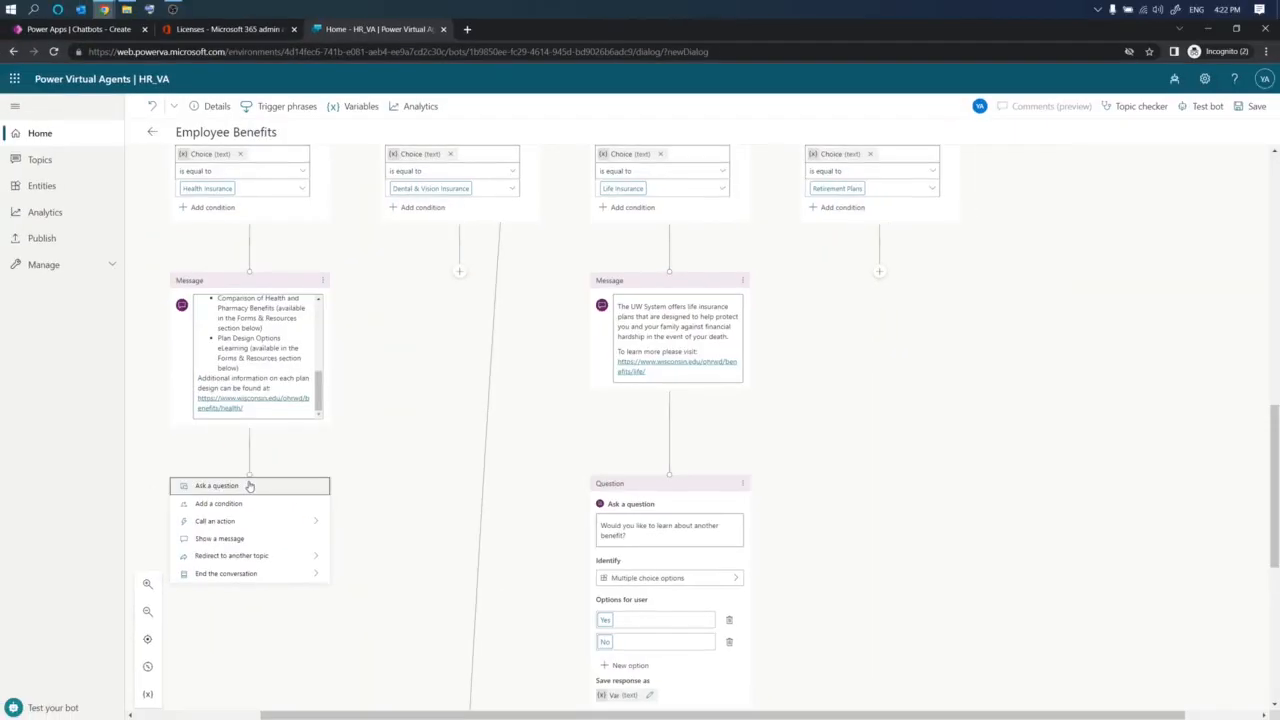
drag(250, 474, 669, 474)
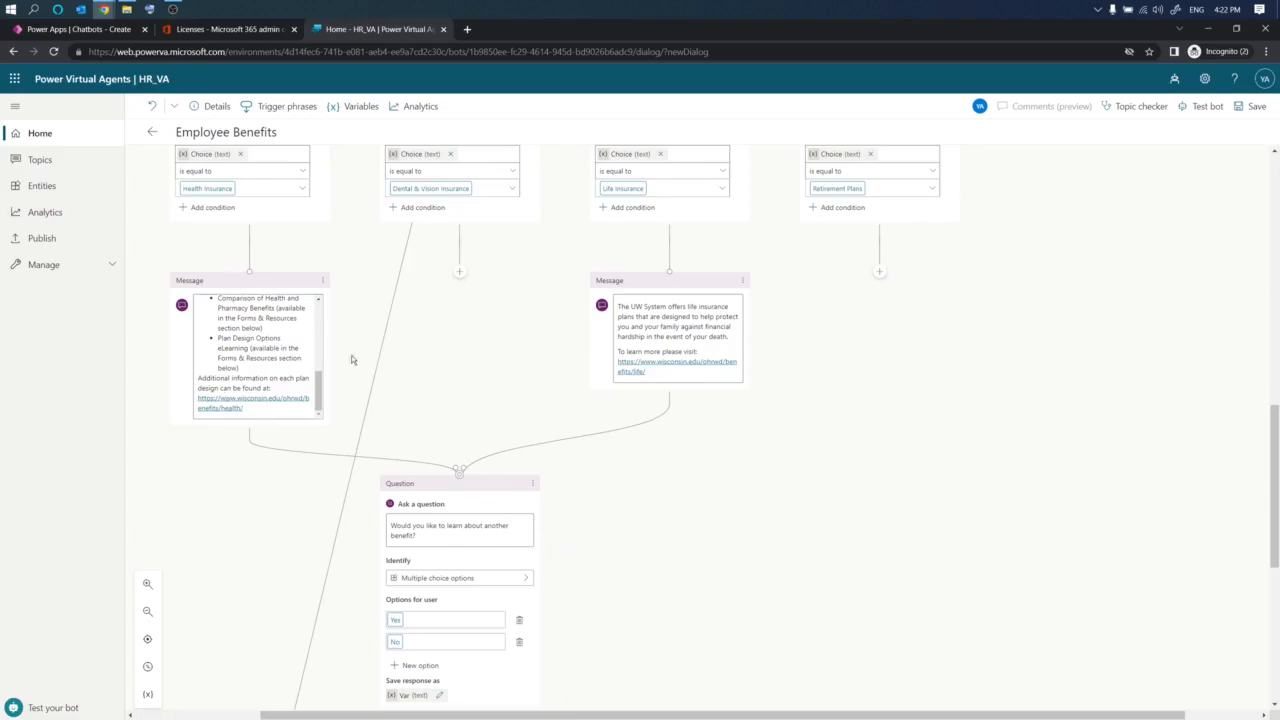
scroll(671, 420, down, 3)
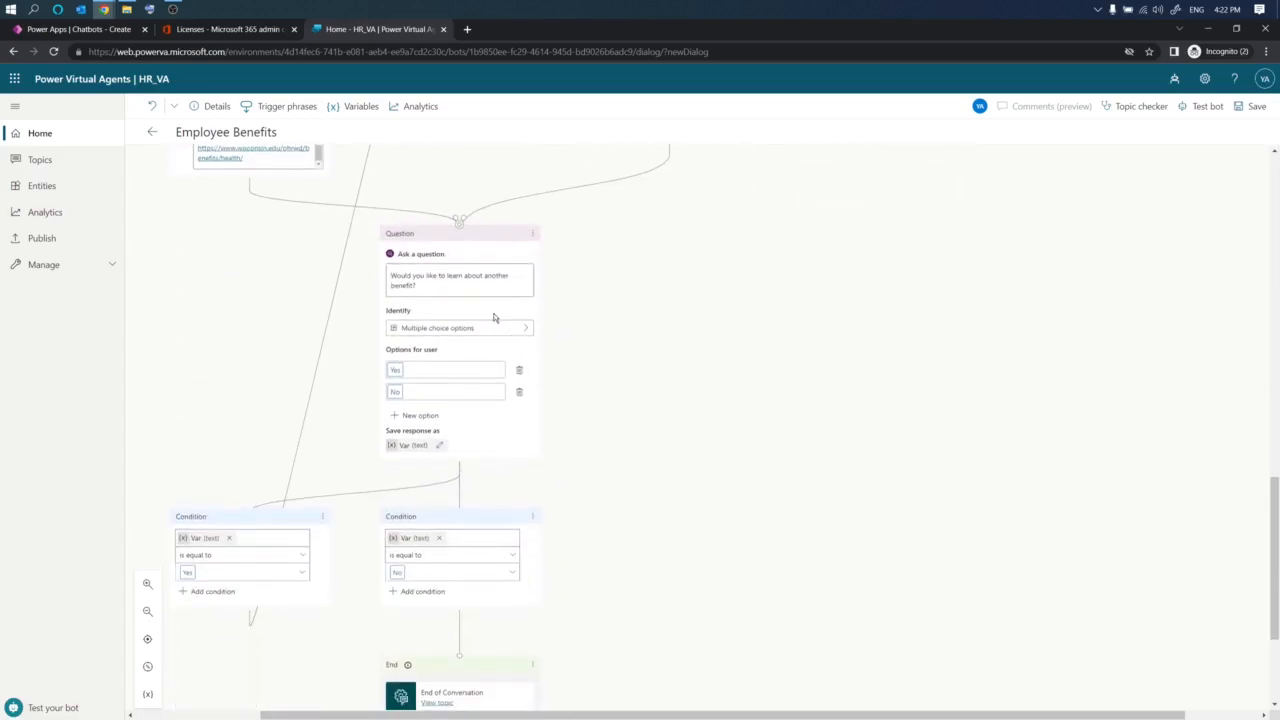
scroll(445, 487, down, 1)
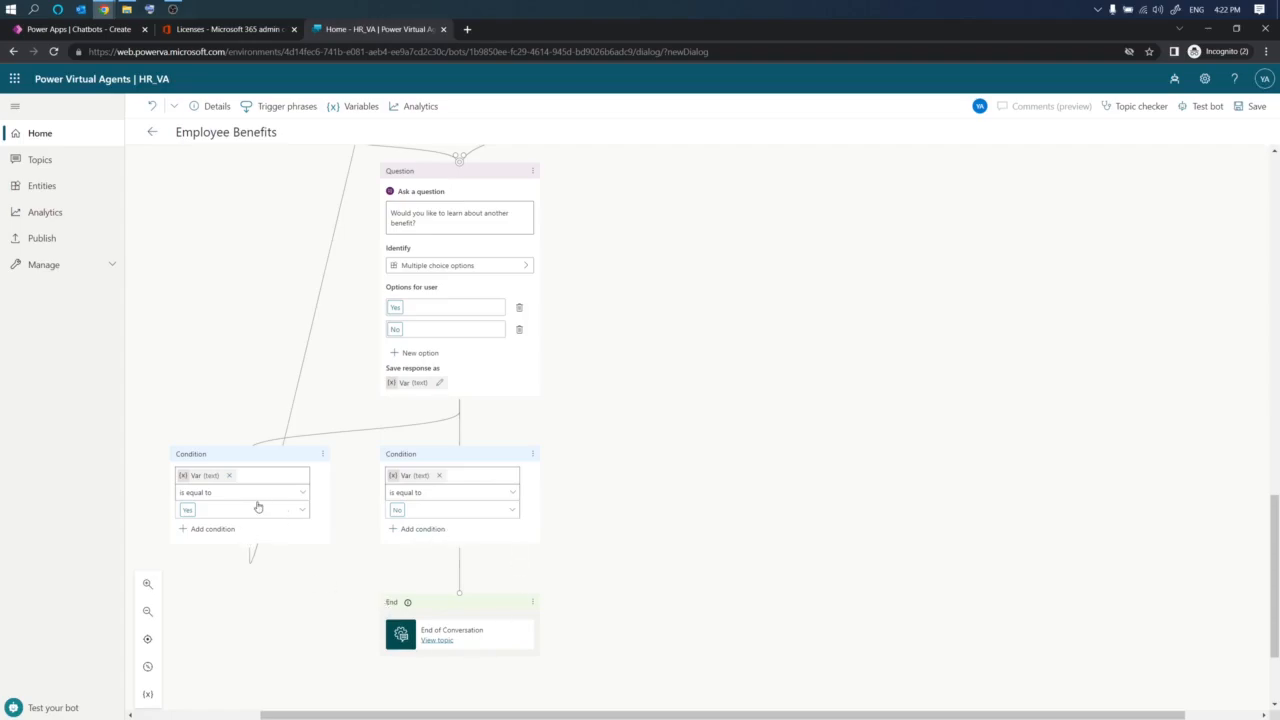
scroll(362, 525, up, 5)
scroll(362, 525, up, 10)
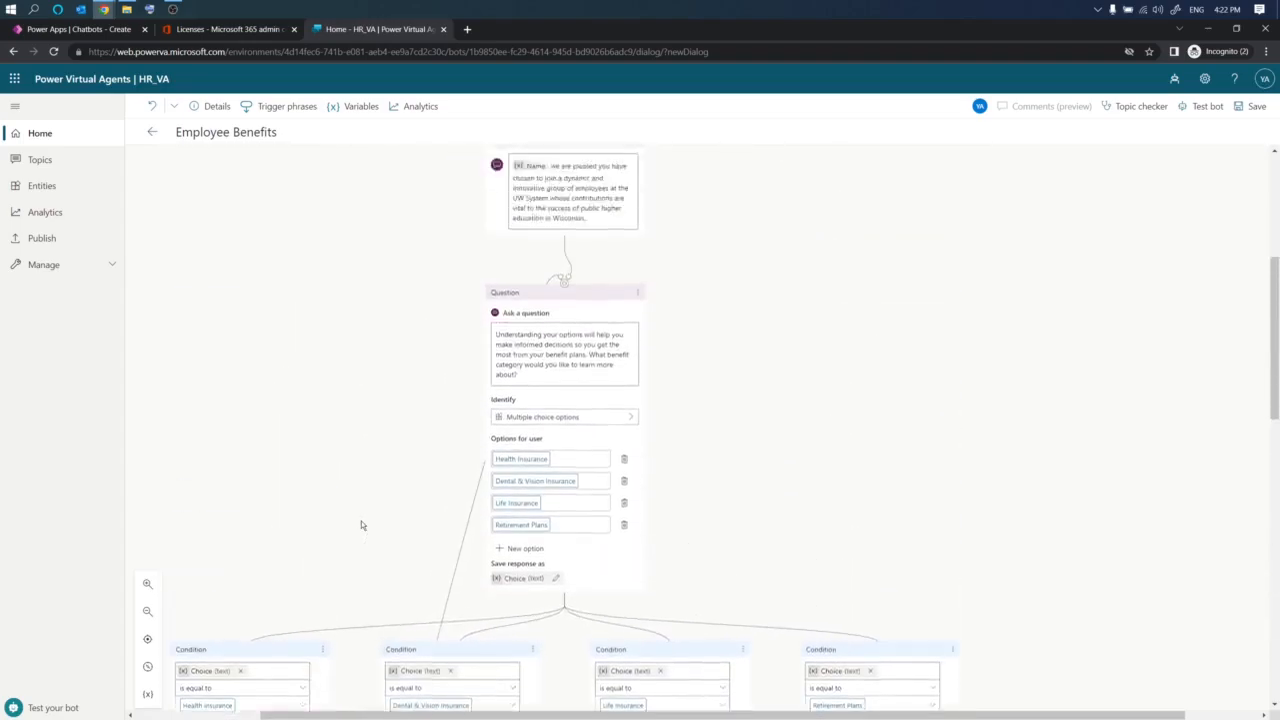
scroll(543, 447, down, 1)
scroll(543, 447, down, 7)
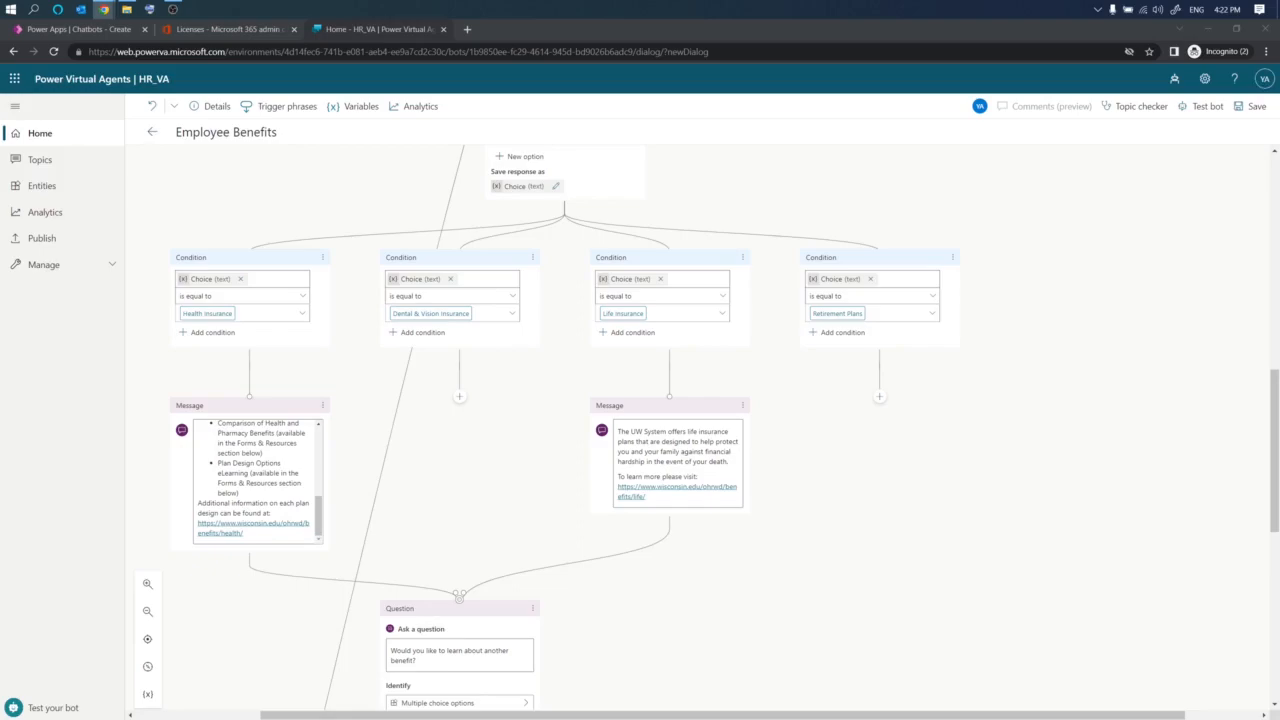
- Add a message node under the Dental & Vision Insurance condition and paste in the dental and vision description
click(460, 396)
click(445, 443)
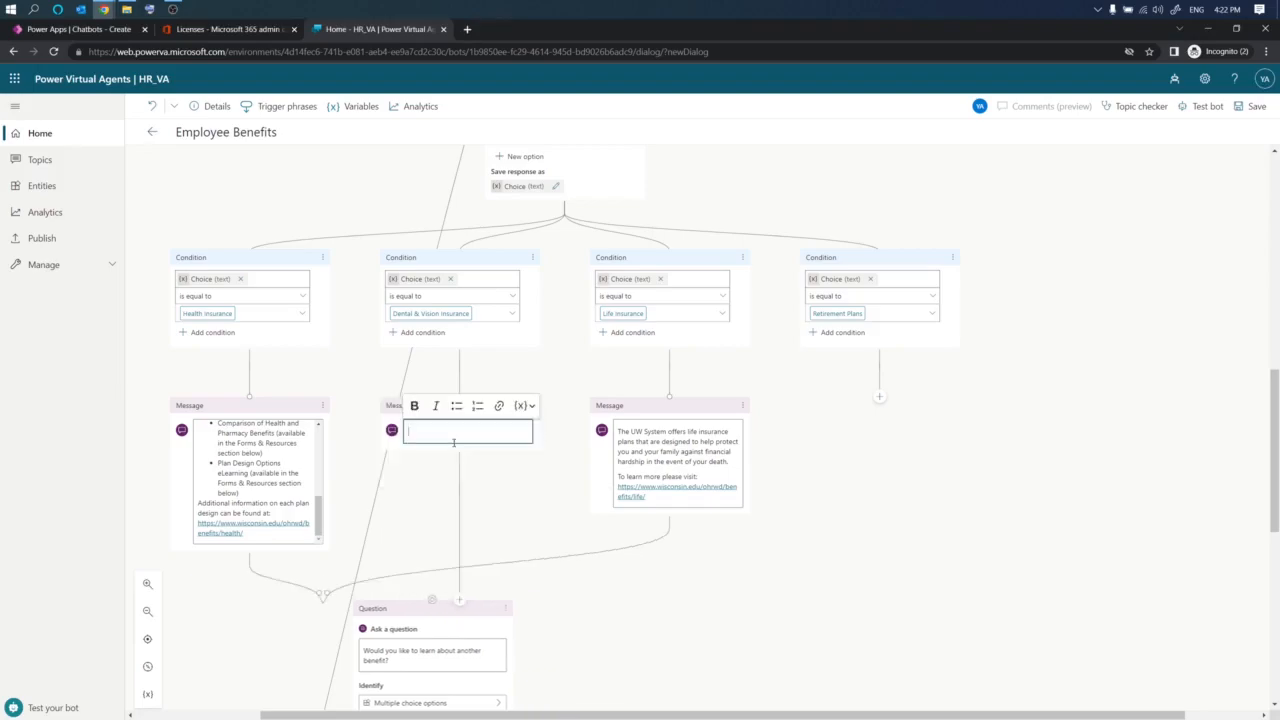
key(ctrl+v)
click(522, 581)
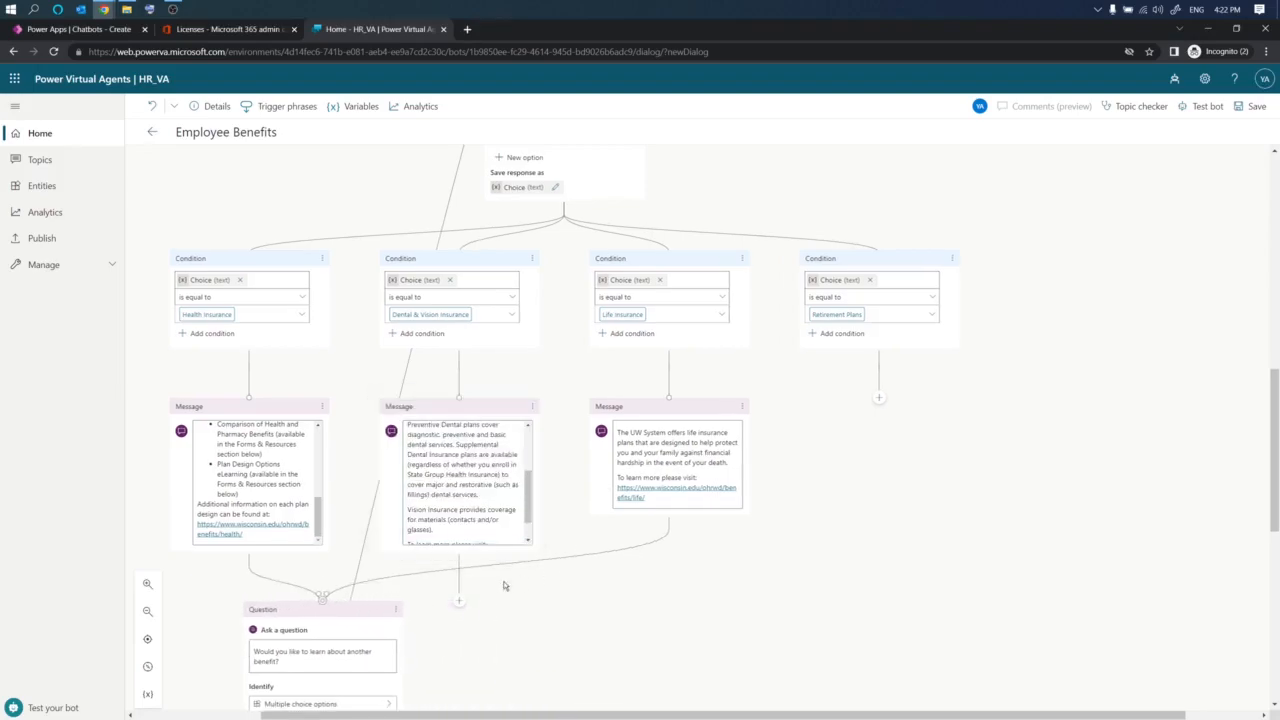
- Connect the dental and vision message to the 'Would you like to learn about another benefit?' question
click(459, 601)
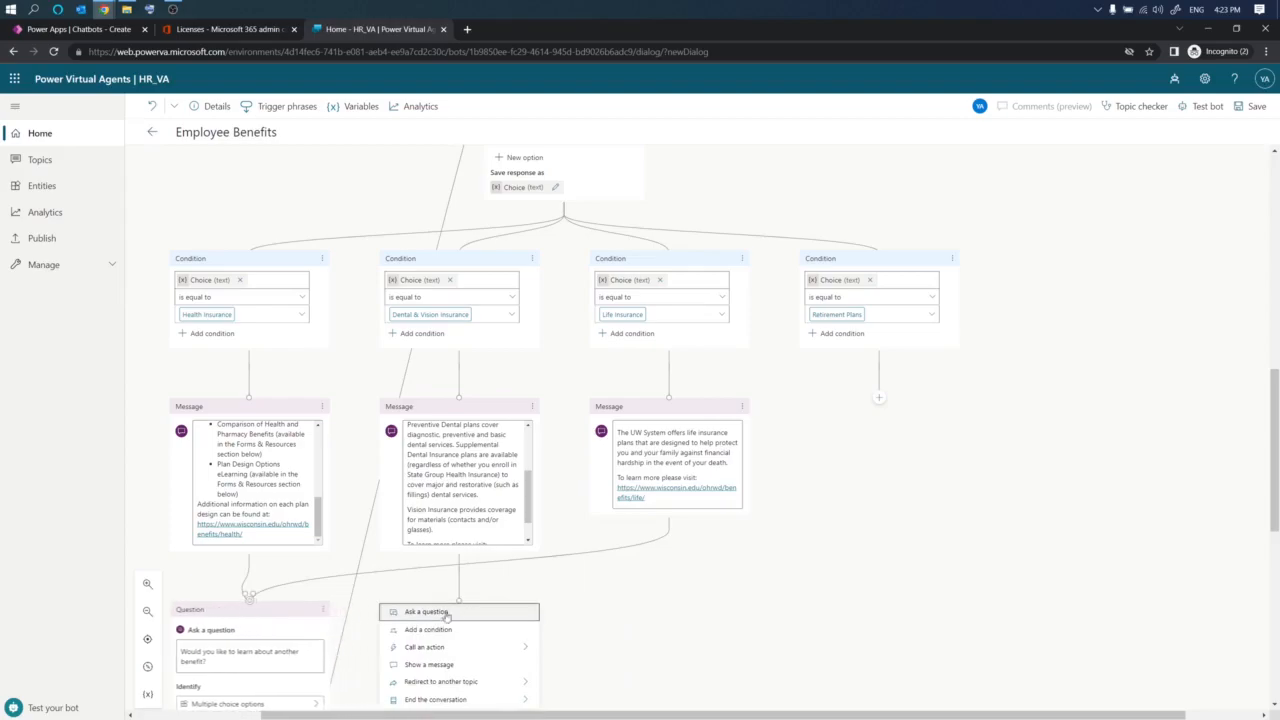
click(461, 602)
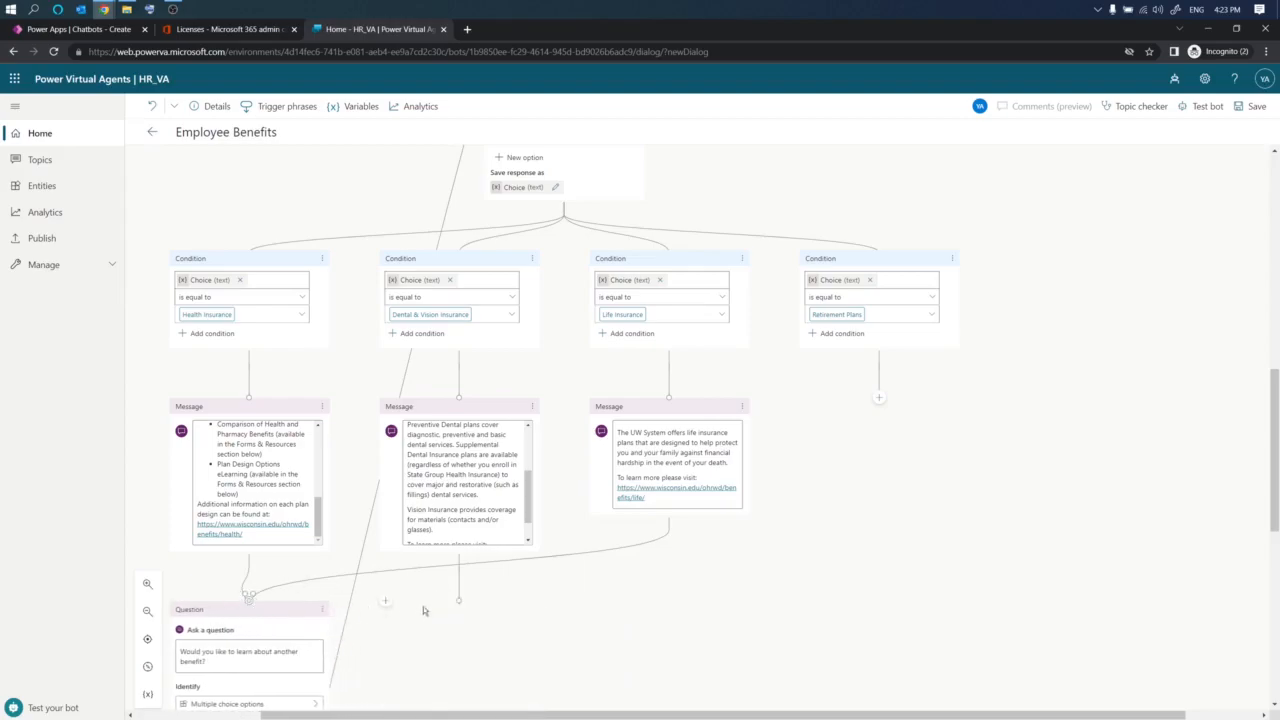
click(461, 603)
drag(459, 556, 250, 600)
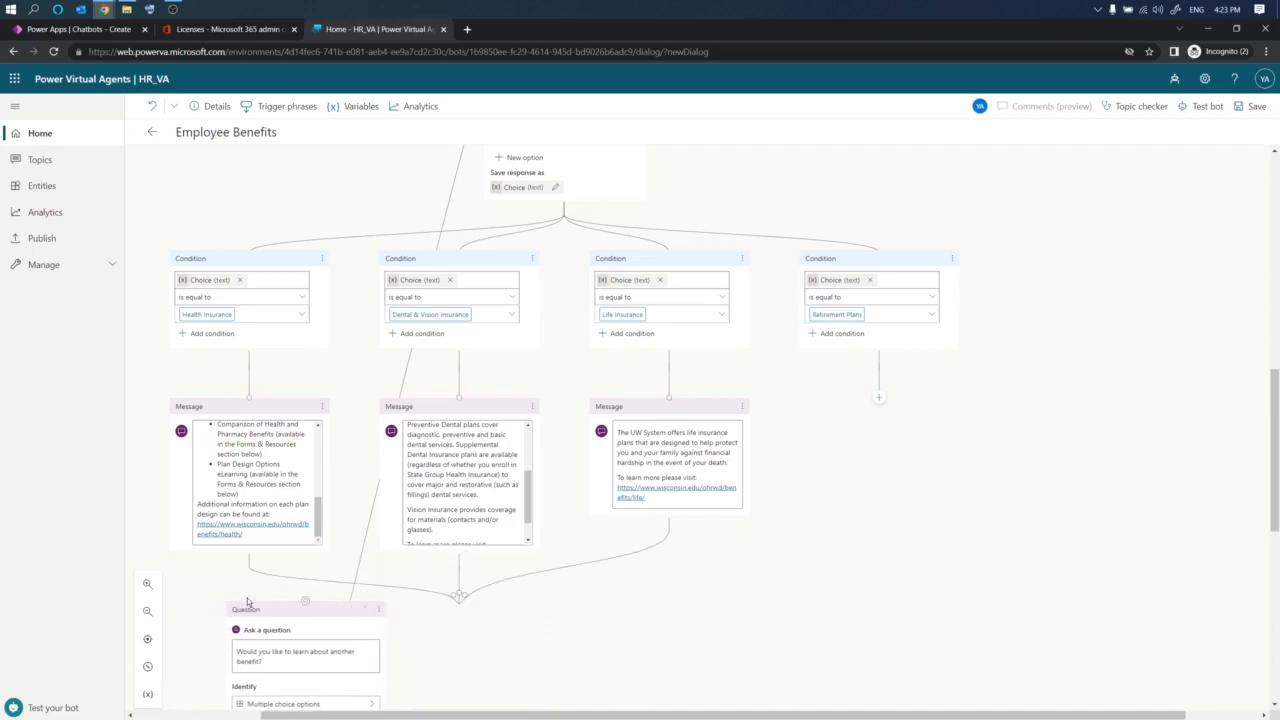
- Add a message node under the Retirement Plans condition and paste in the retirement plans description with its link
click(879, 398)
click(883, 444)
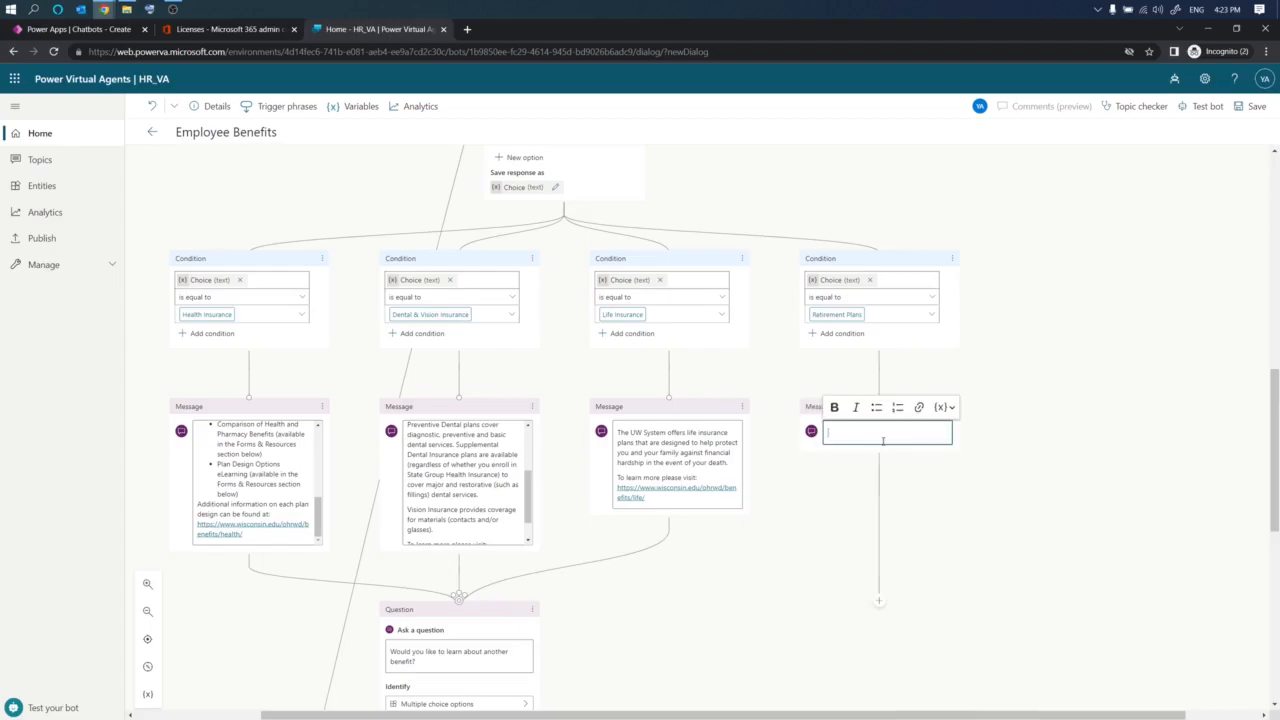
key(alt+Tab)
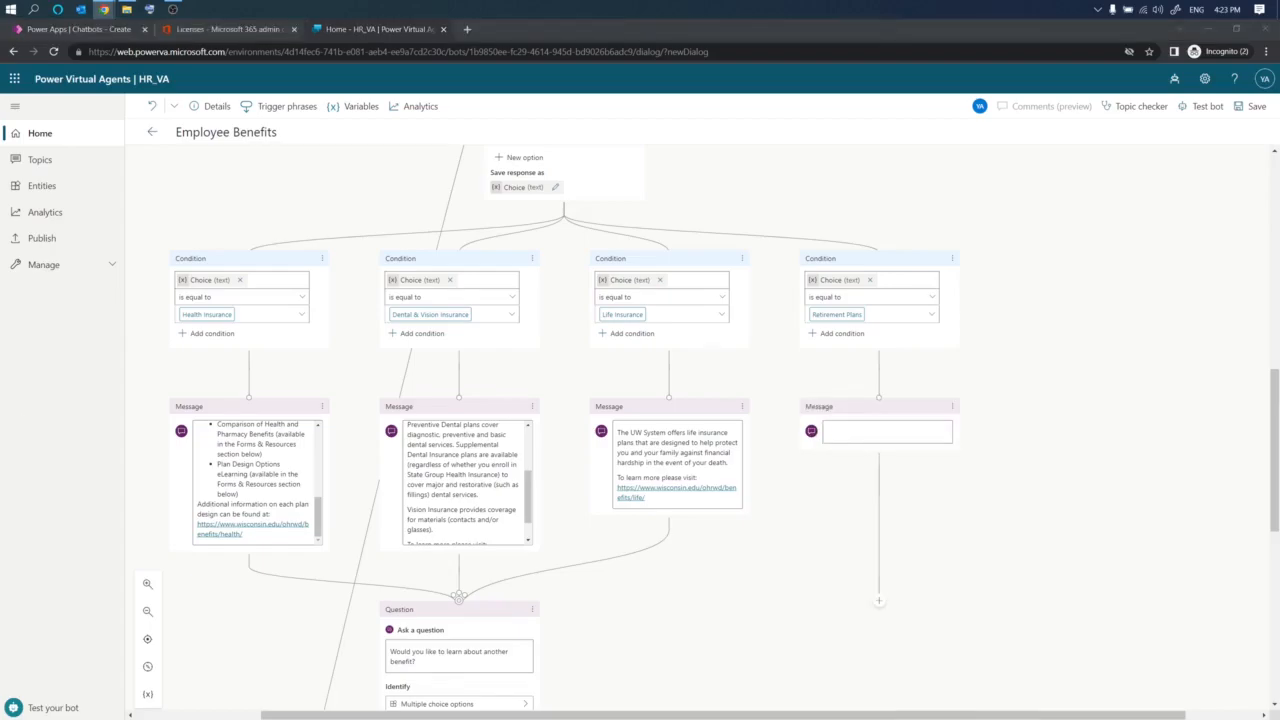
click(878, 432)
key(ctrl+v)
- Connect the retirement plans message to the 'Would you like to learn about another benefit?' question
click(879, 600)
drag(879, 600, 460, 604)
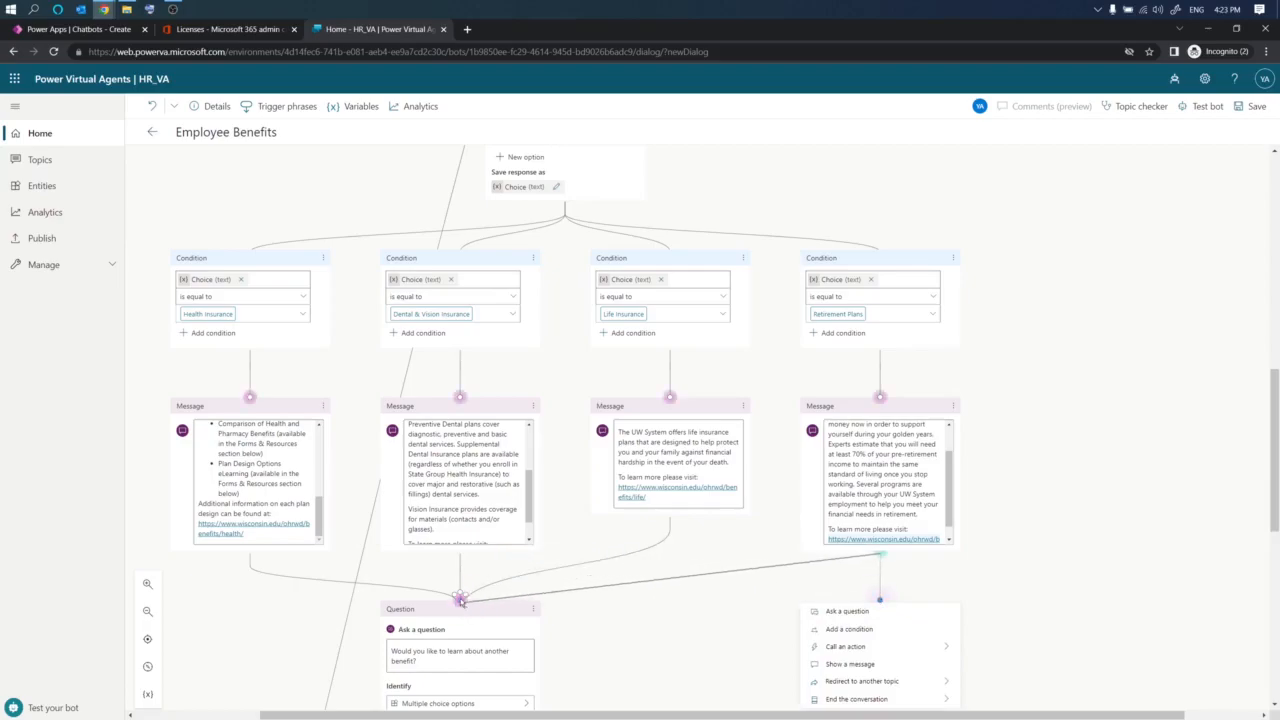
scroll(711, 591, down, 5)
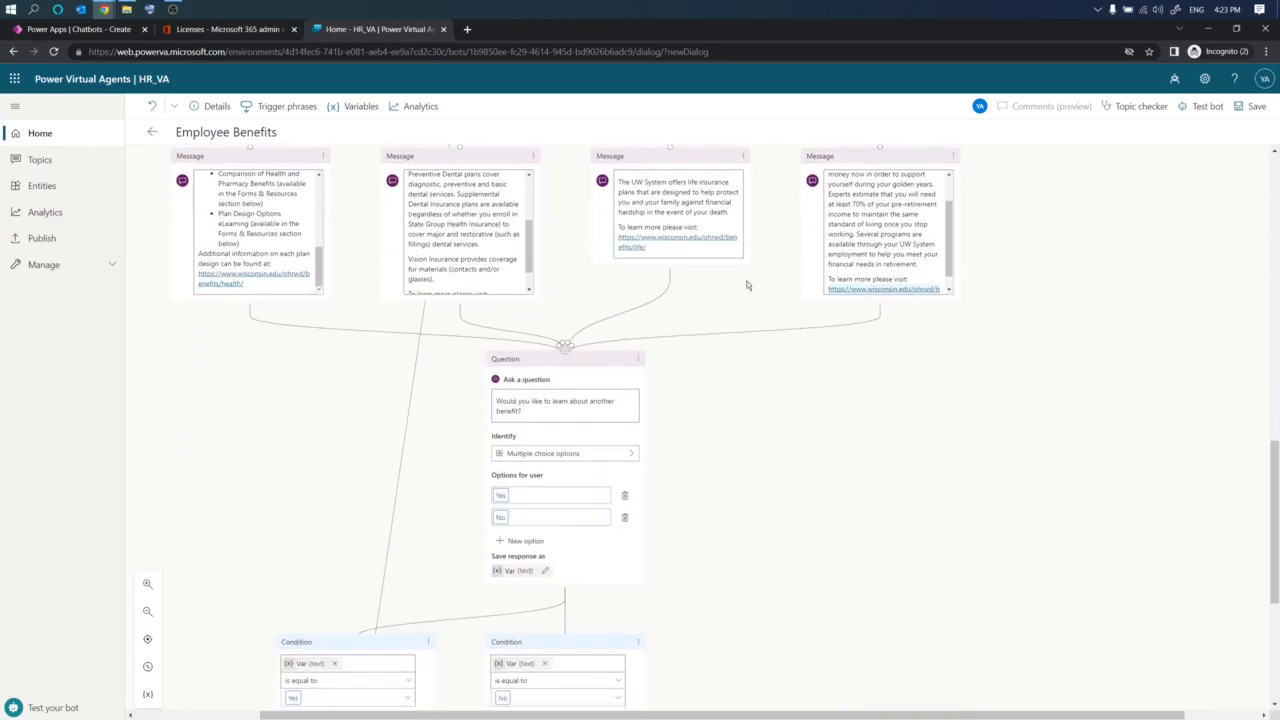
scroll(749, 274, up, 4)
scroll(619, 505, down, 3)
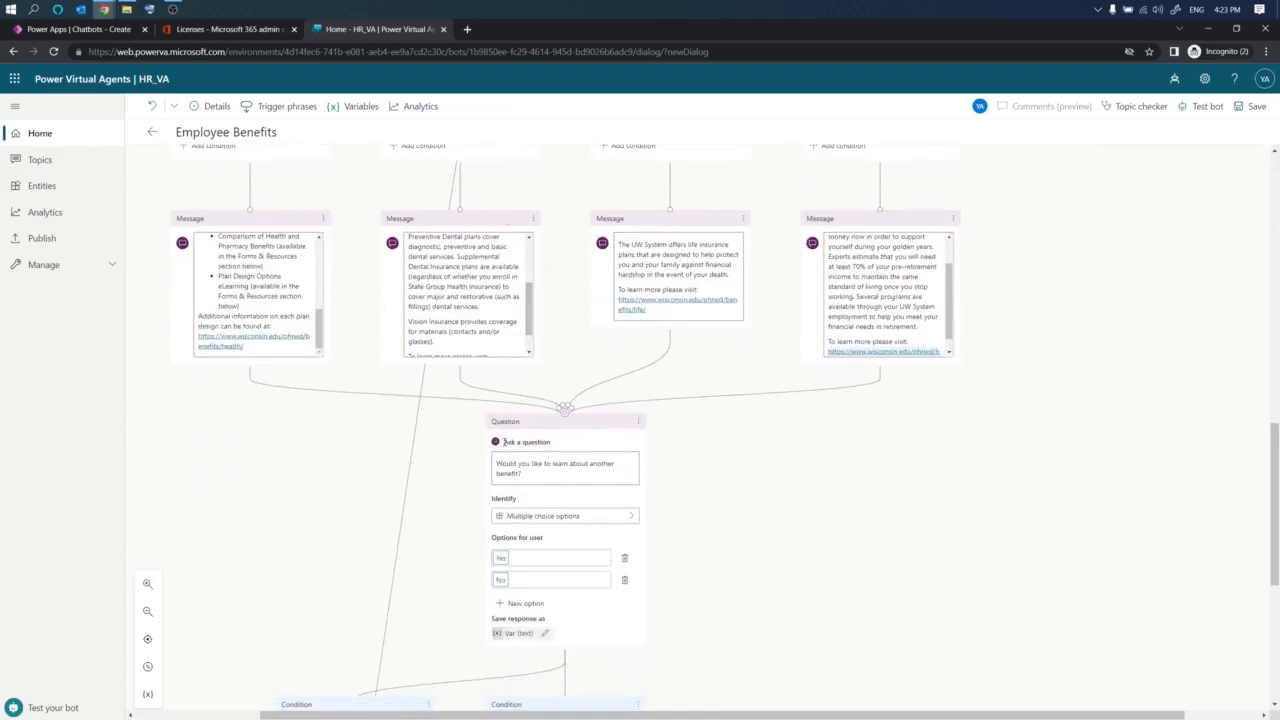
- Review the follow-up question with its Yes and No condition branches and the end node
scroll(505, 444, down, 1)
scroll(575, 450, down, 3)
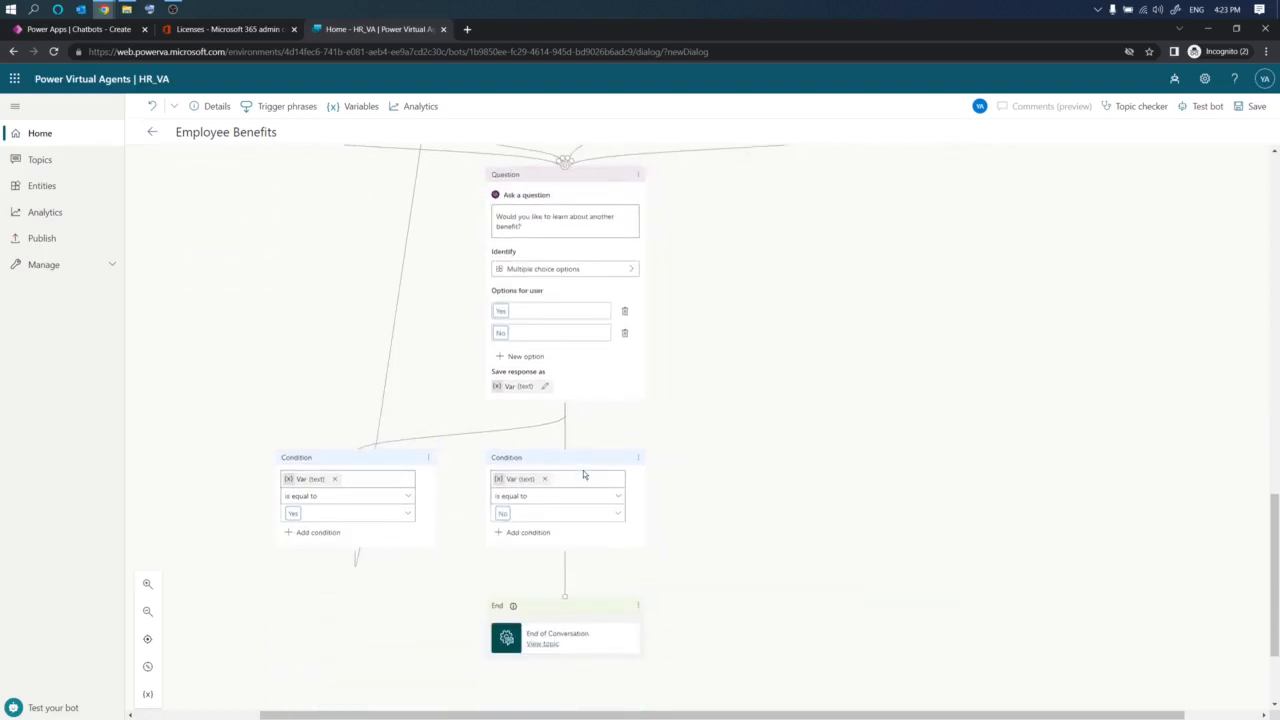
scroll(549, 531, up, 4)
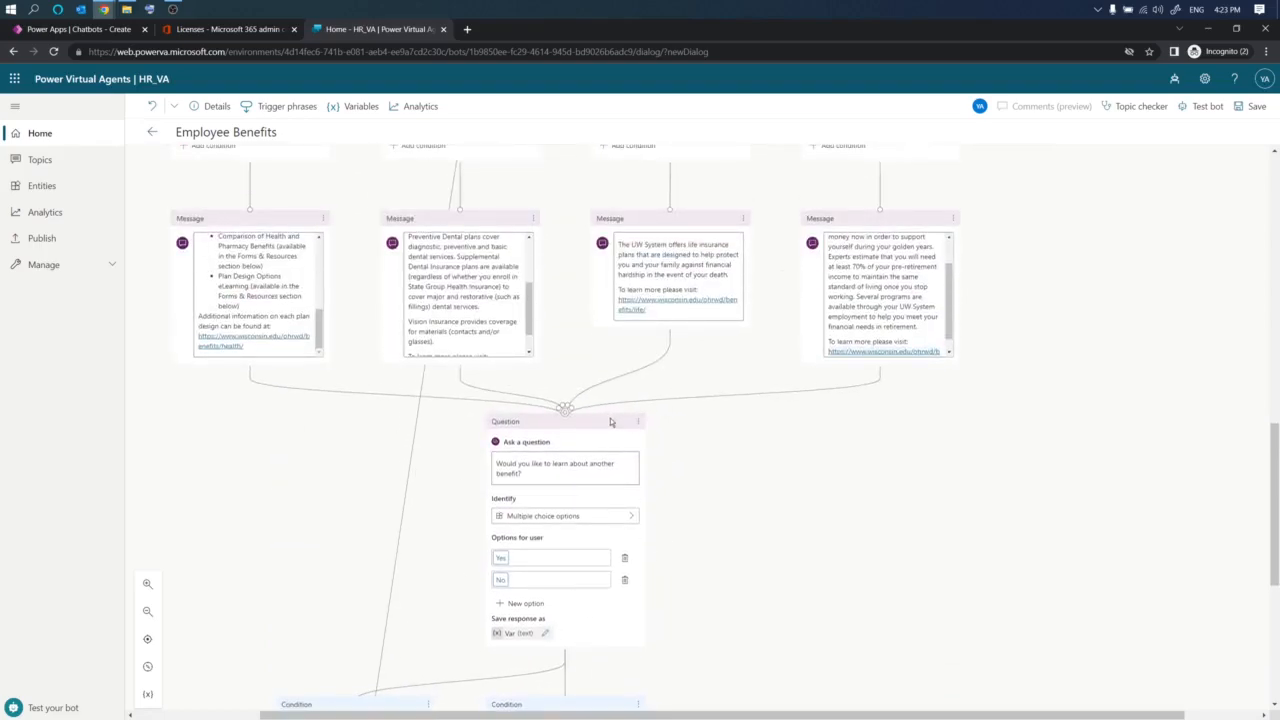
scroll(689, 465, down, 2)
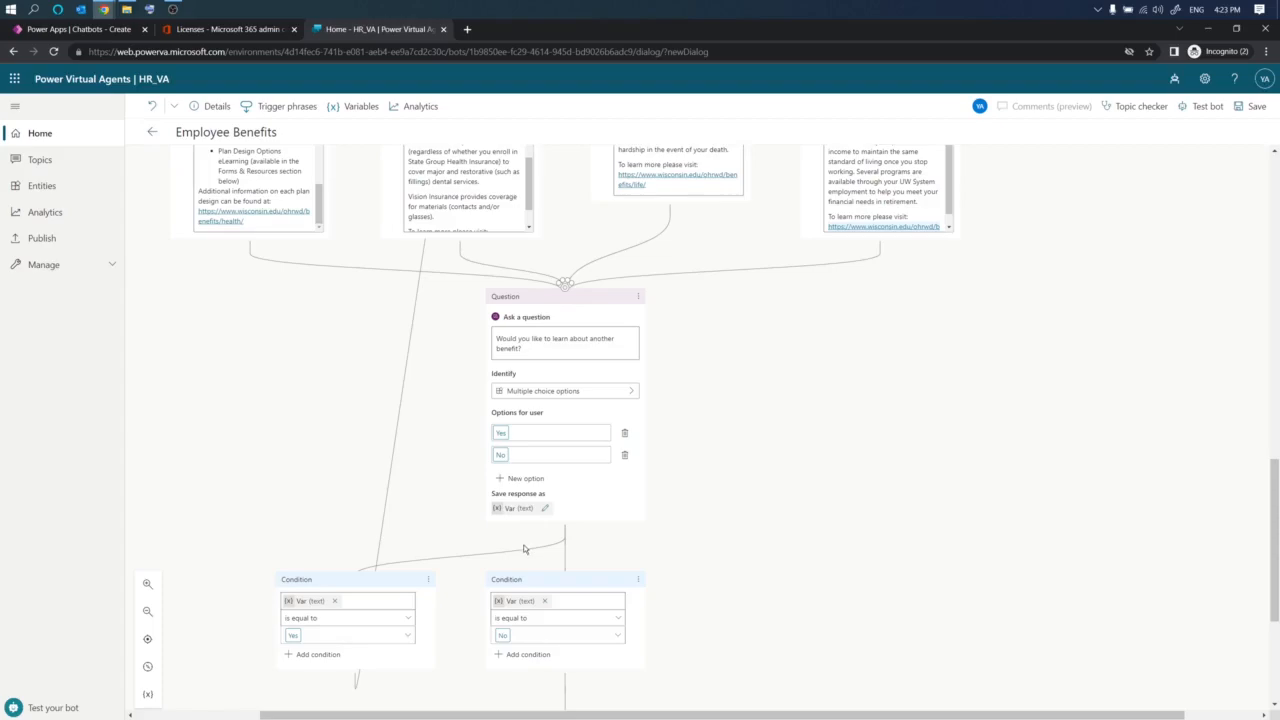
scroll(523, 549, up, 5)
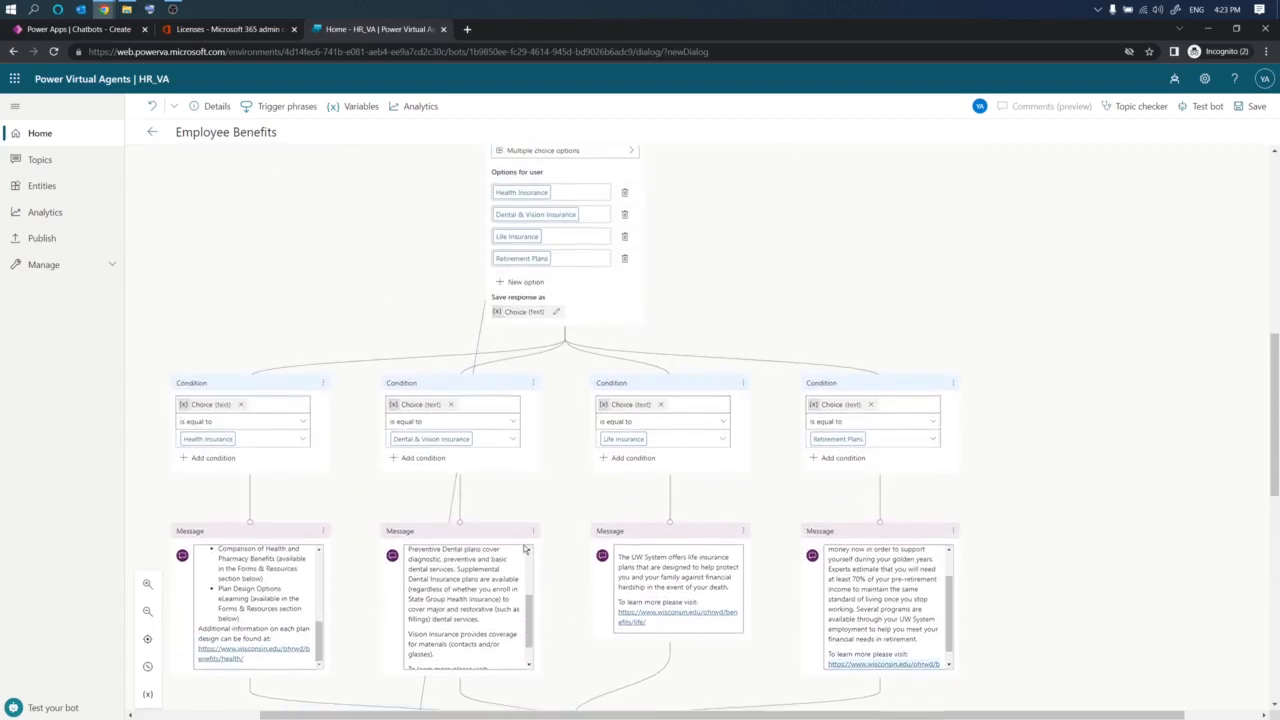
scroll(523, 549, down, 3)
scroll(523, 549, down, 1)
scroll(502, 637, down, 1)
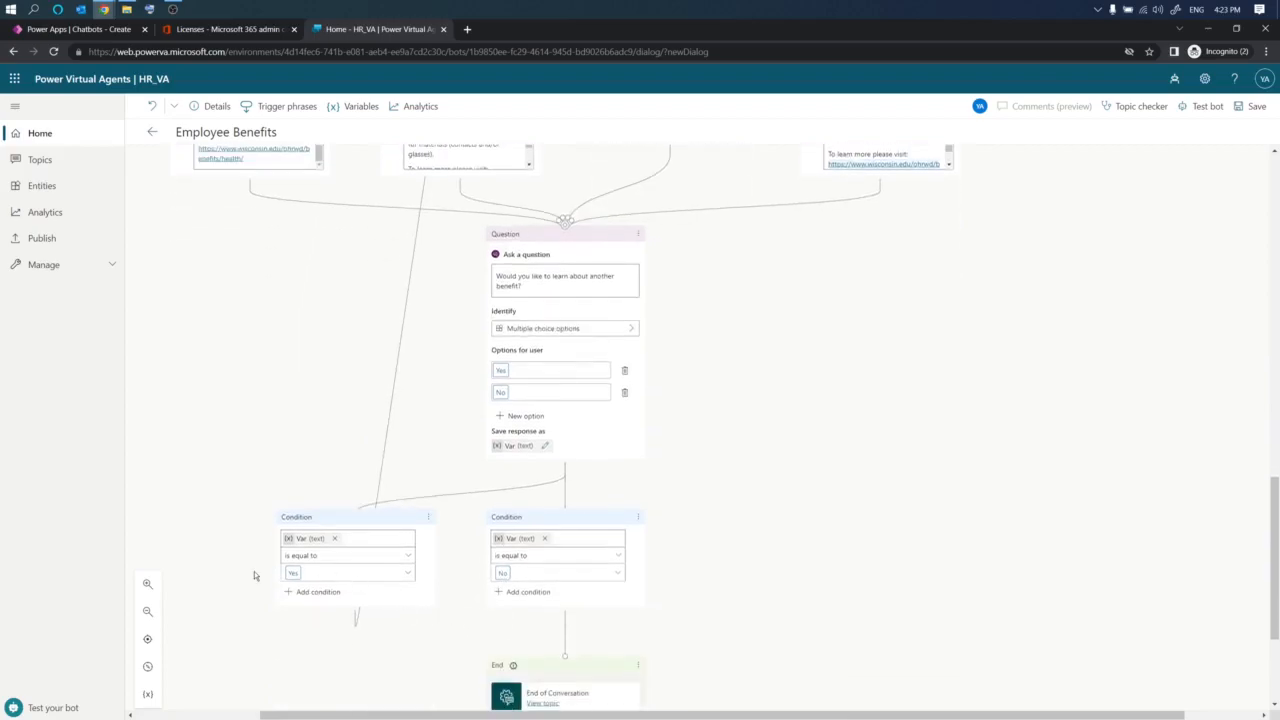
mouse_move(317, 443)
mouse_down()
mouse_move(292, 592)
mouse_move(322, 598)
mouse_up()
mouse_move(765, 457)
mouse_down()
mouse_move(667, 486)
mouse_move(730, 611)
mouse_up()
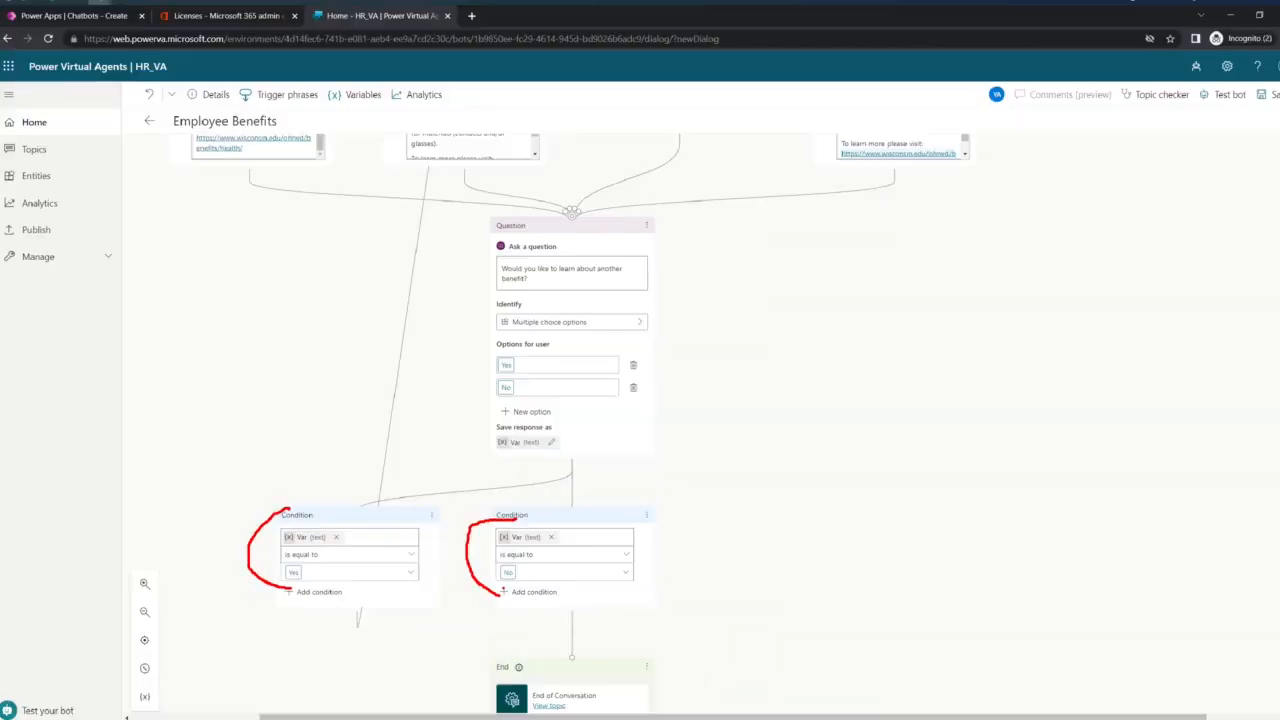
- Save the topic and run the Topic checker on it
click(1252, 106)
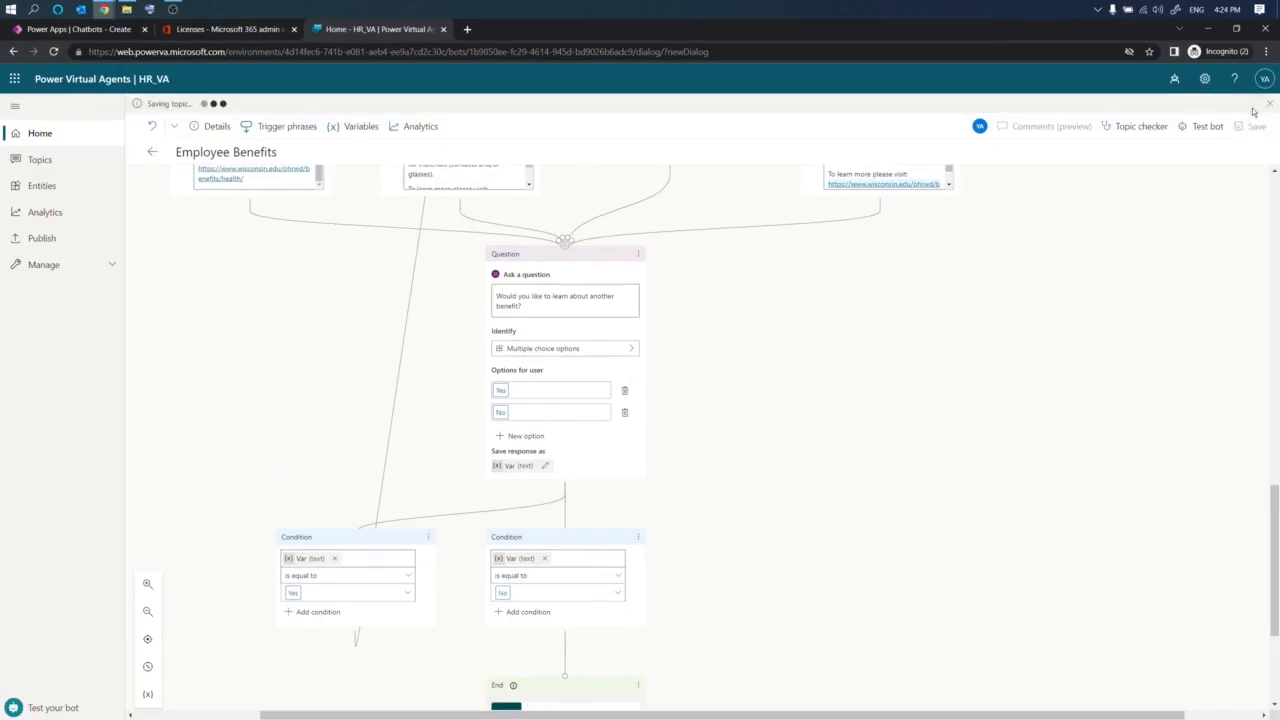
click(1142, 128)
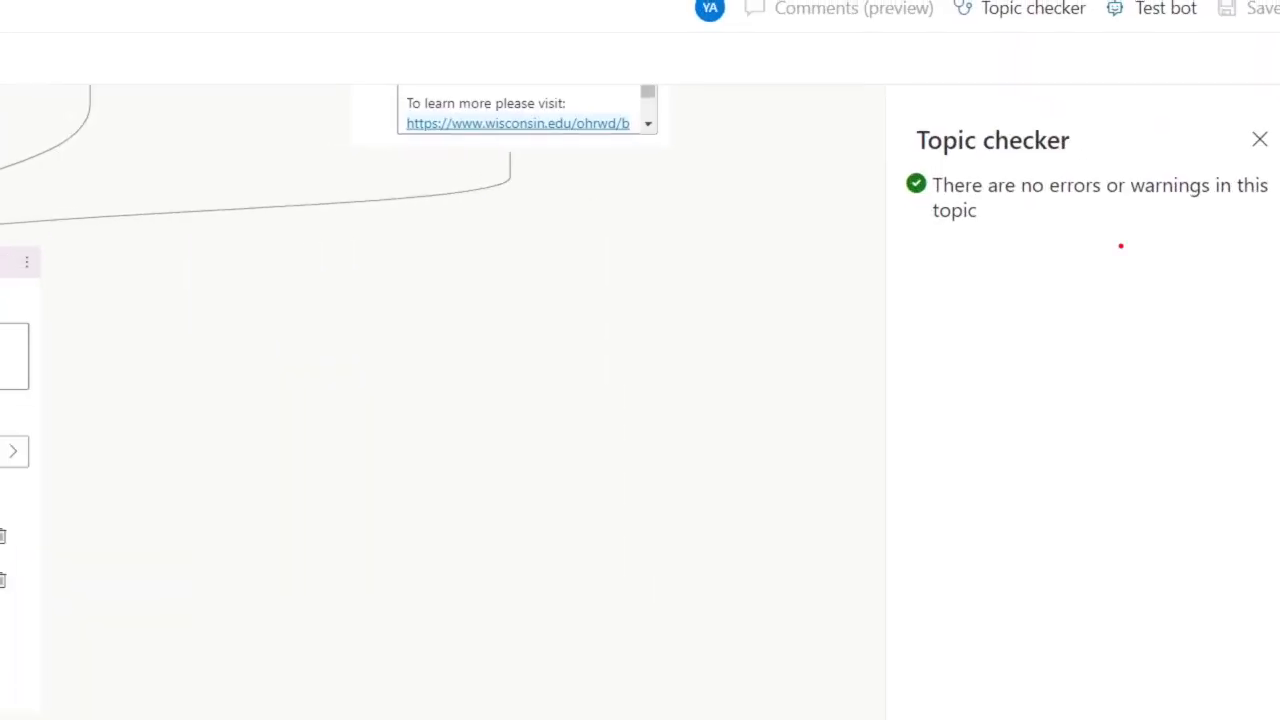
- Close the topic checker, open the test bot, and send 'Benefits' to start a test conversation
mouse_move(924, 227)
mouse_down()
mouse_move(1240, 242)
mouse_move(1250, 230)
mouse_up()
key(Escape)
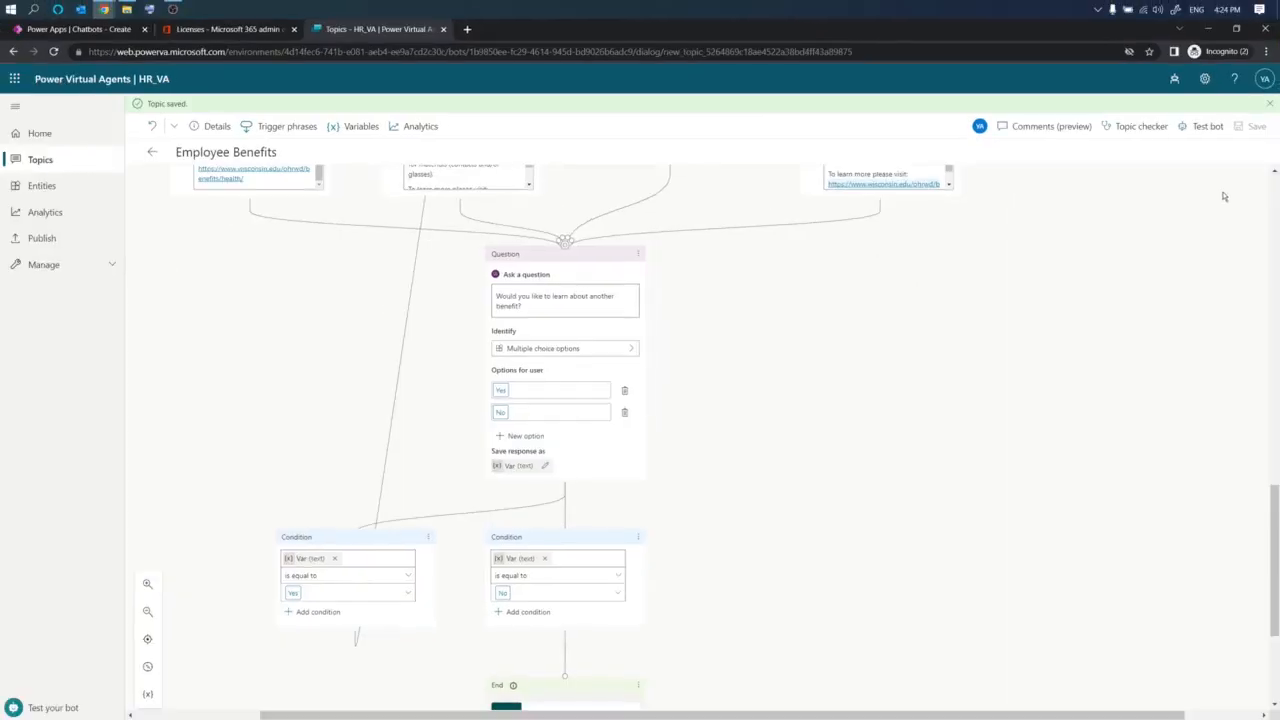
click(1204, 127)
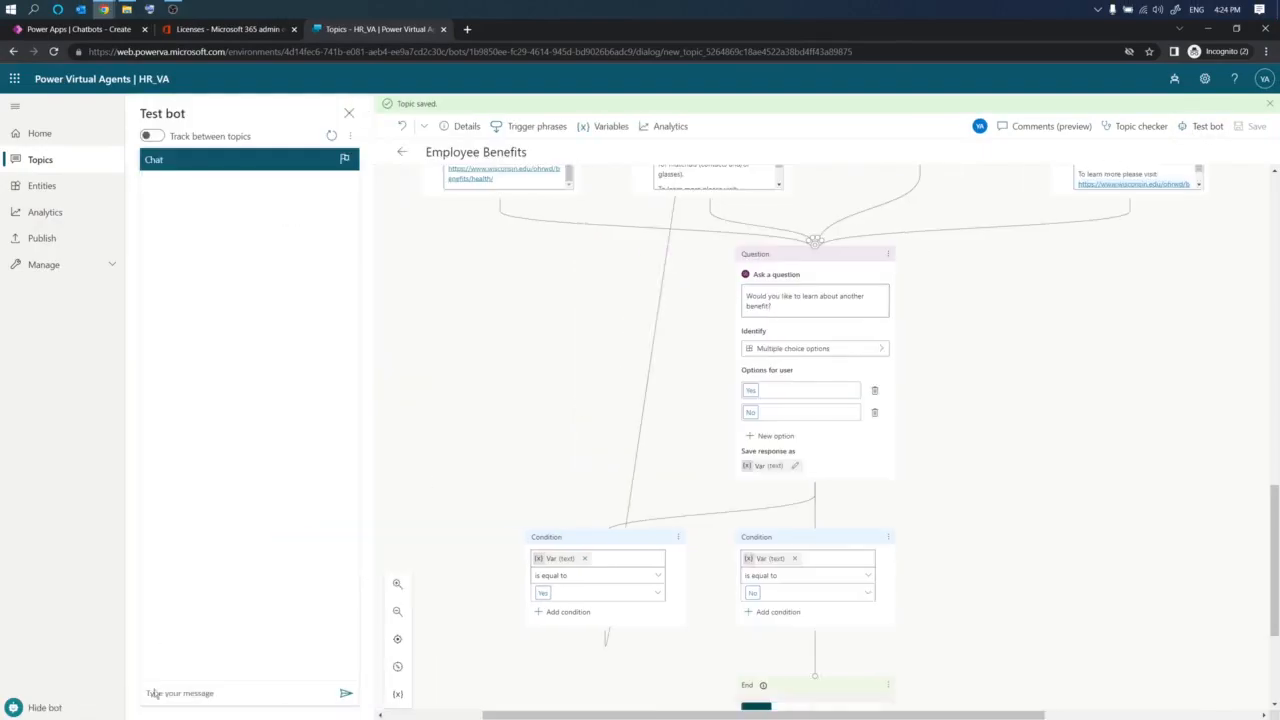
click(197, 696)
scroll(580, 475, up, 10)
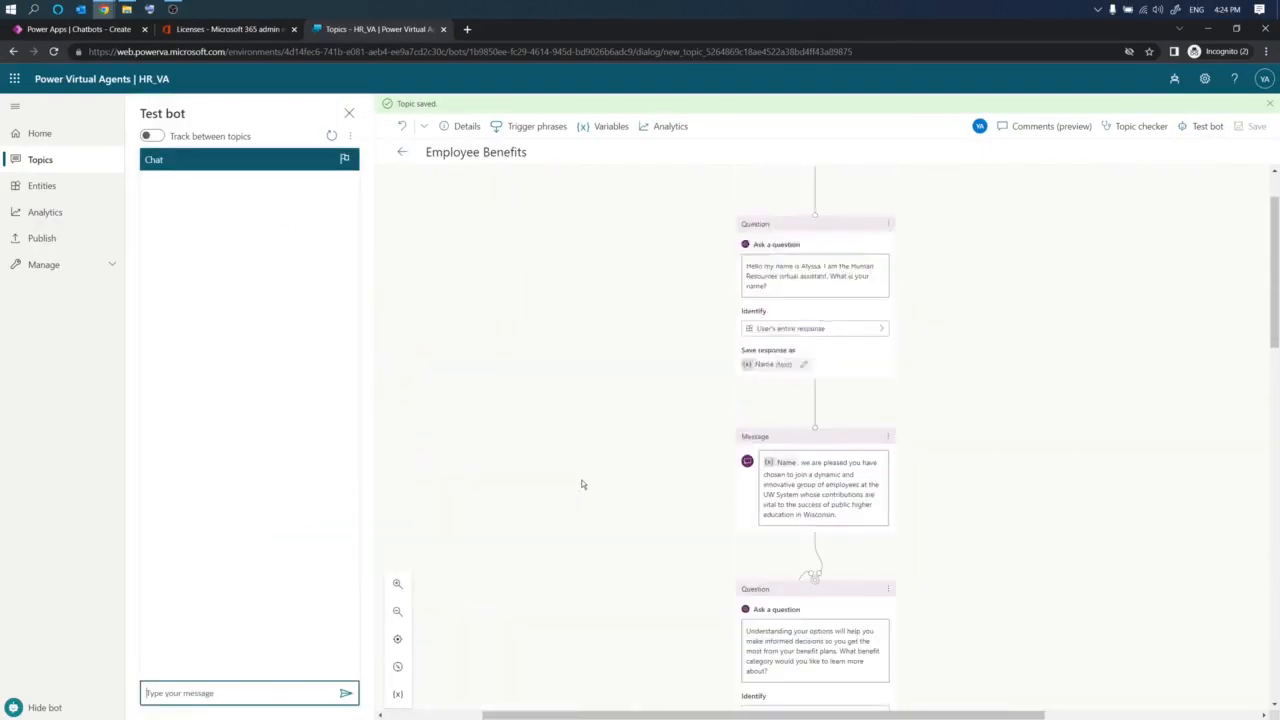
text(Benefits)
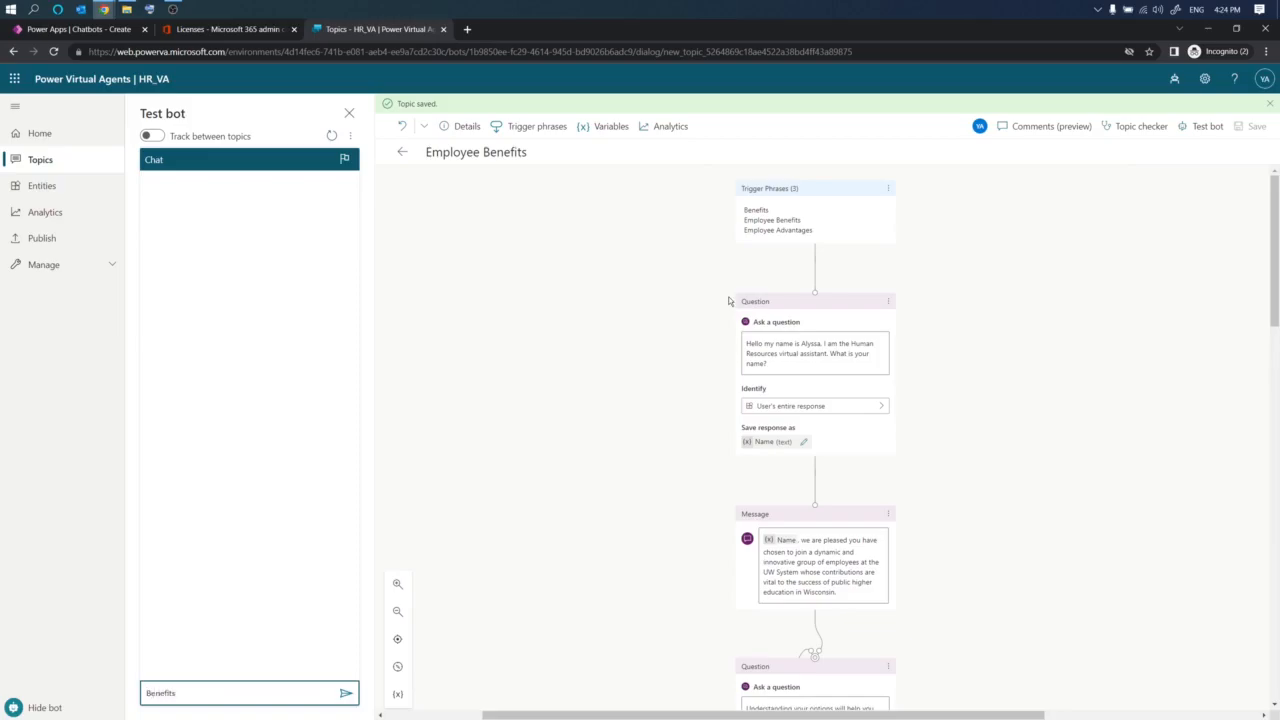
key(Return)
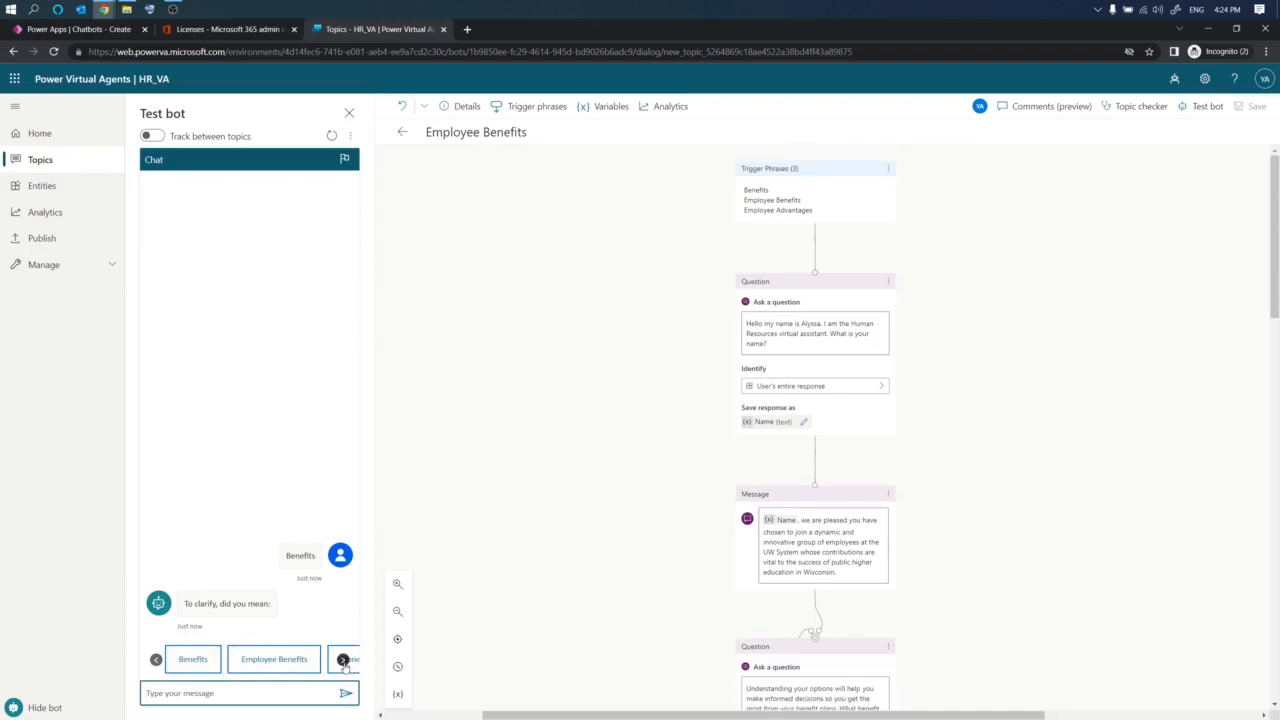
- Pick Employee Benefits from the suggested topics in the test chat
click(343, 660)
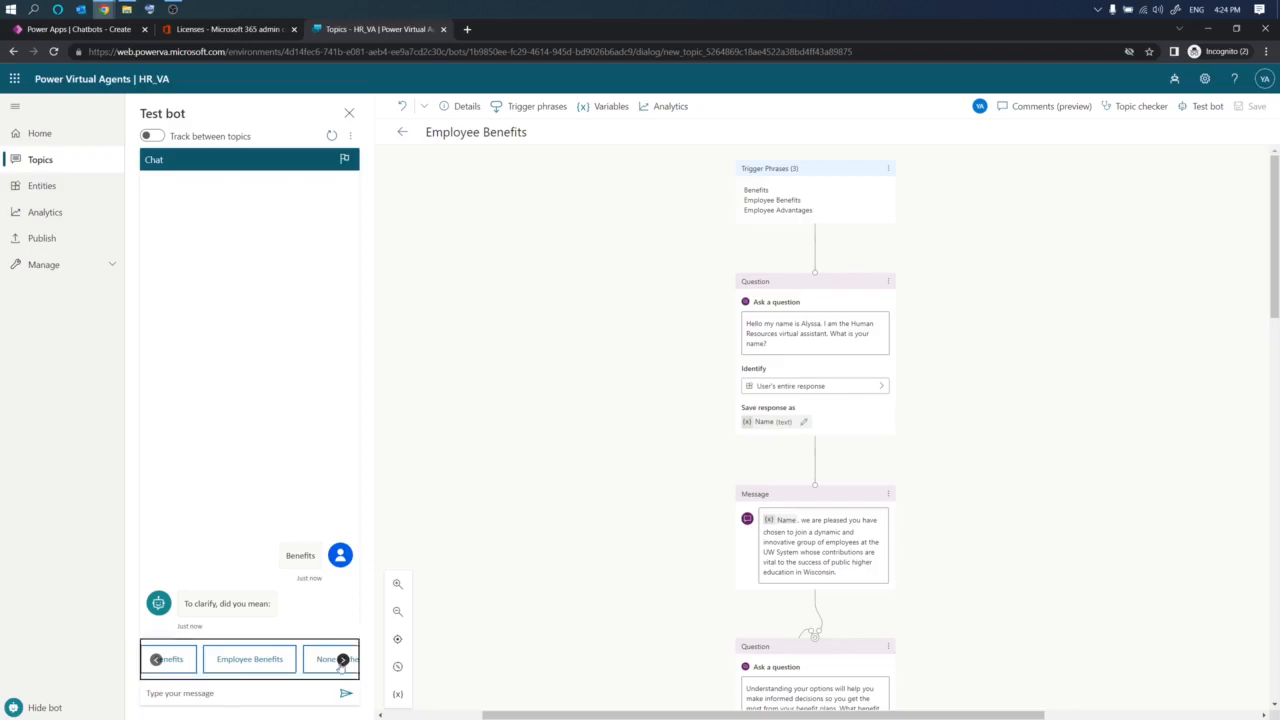
click(156, 660)
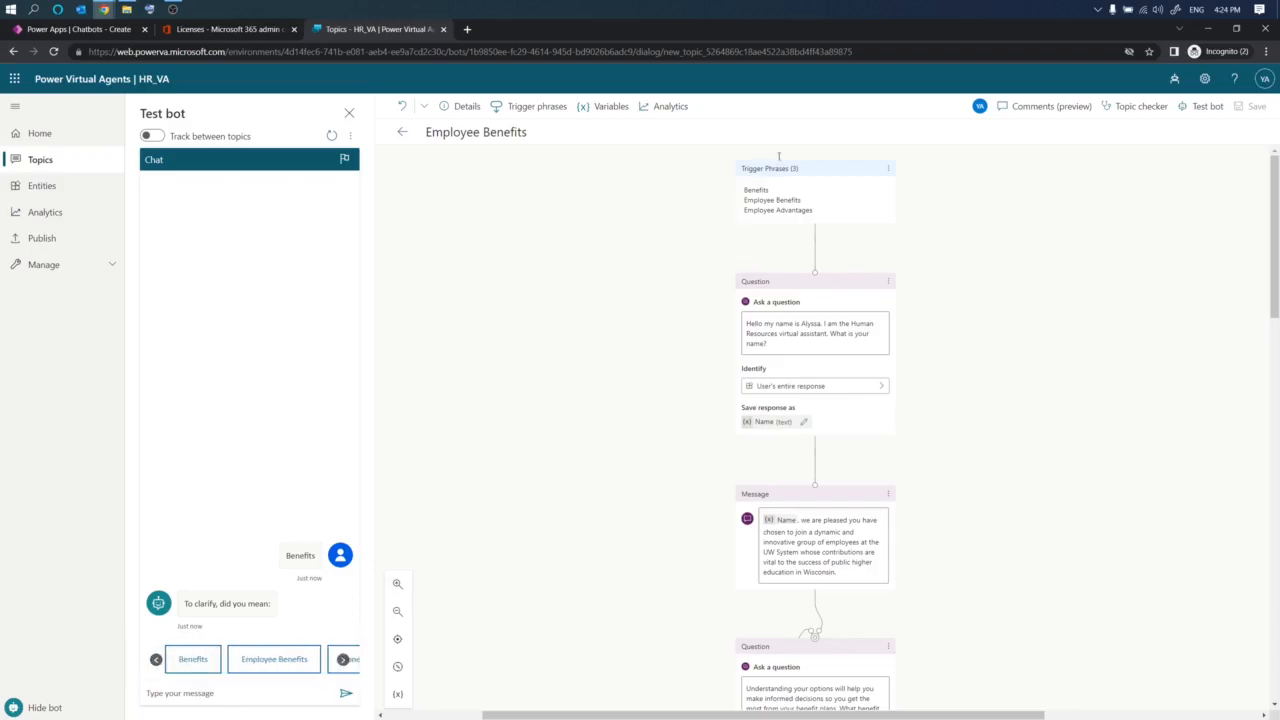
click(284, 660)
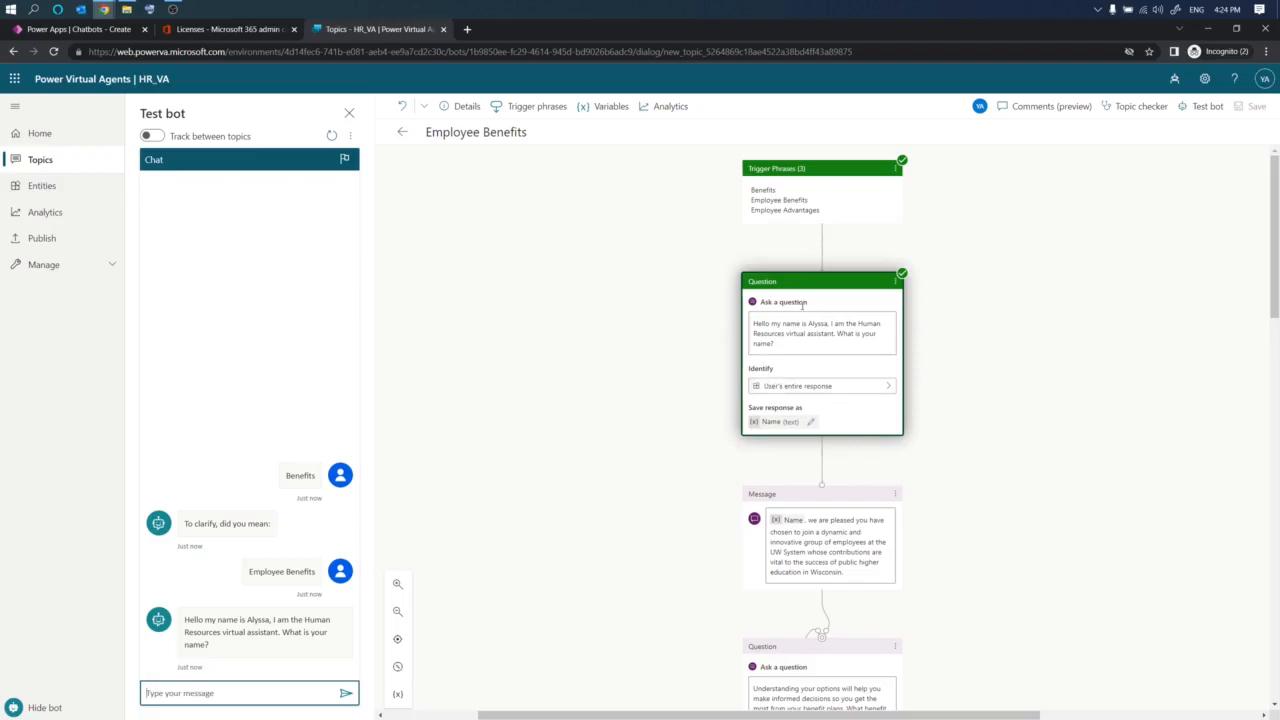
- Answer the bot's name question with the user's first name
click(235, 693)
click(235, 694)
text(Yazan)
click(345, 693)
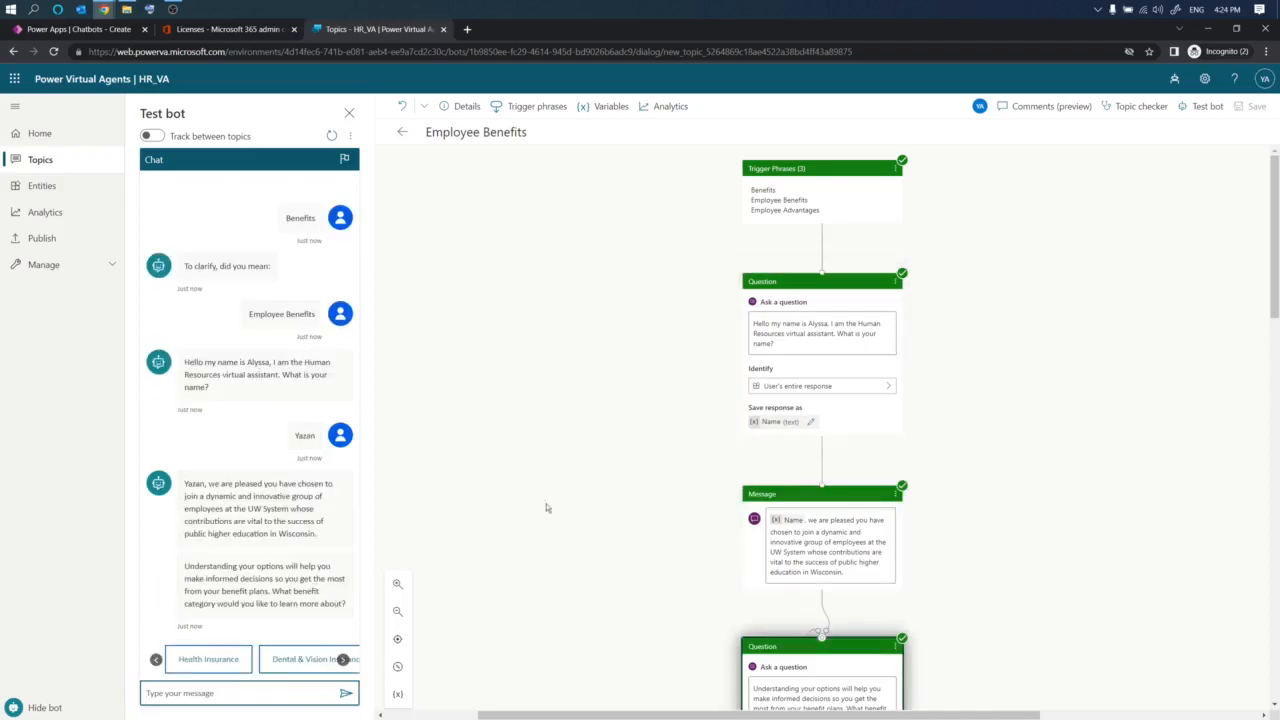
- Choose Life Insurance as the benefit category in the test chat
scroll(741, 497, down, 3)
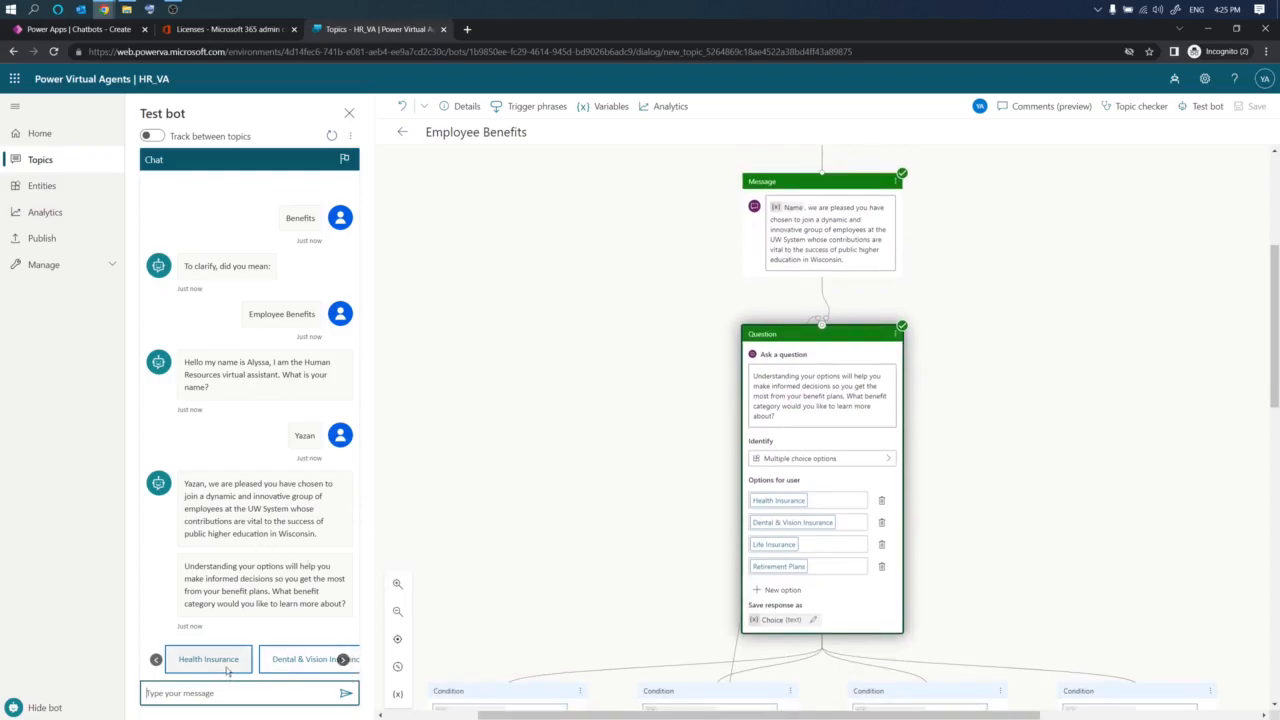
click(343, 659)
click(343, 659)
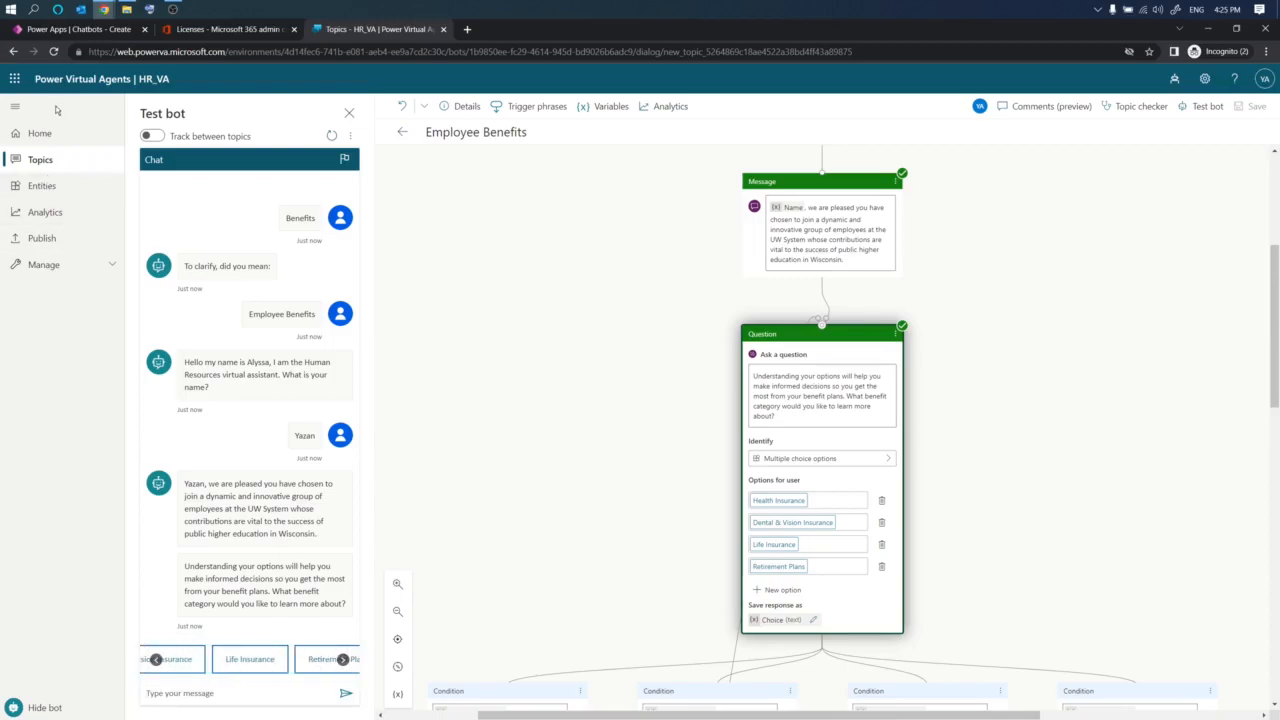
scroll(858, 513, up, 2)
scroll(858, 513, up, 1)
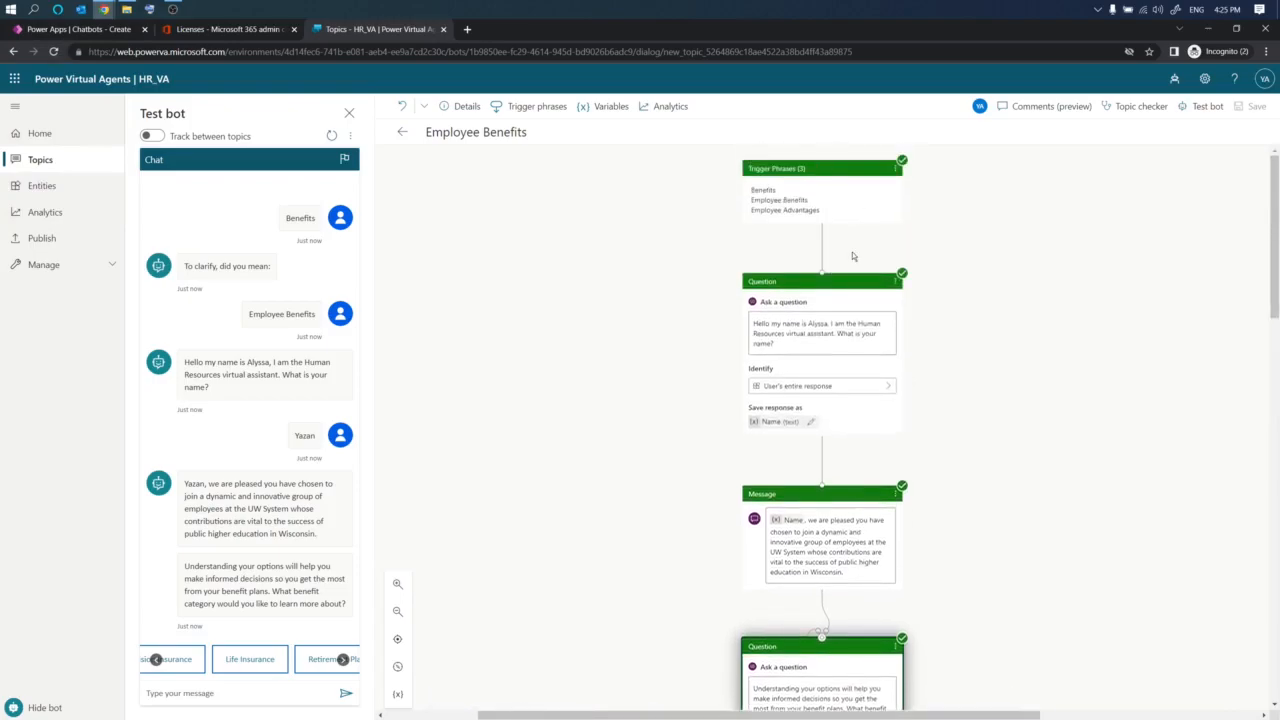
scroll(853, 256, down, 7)
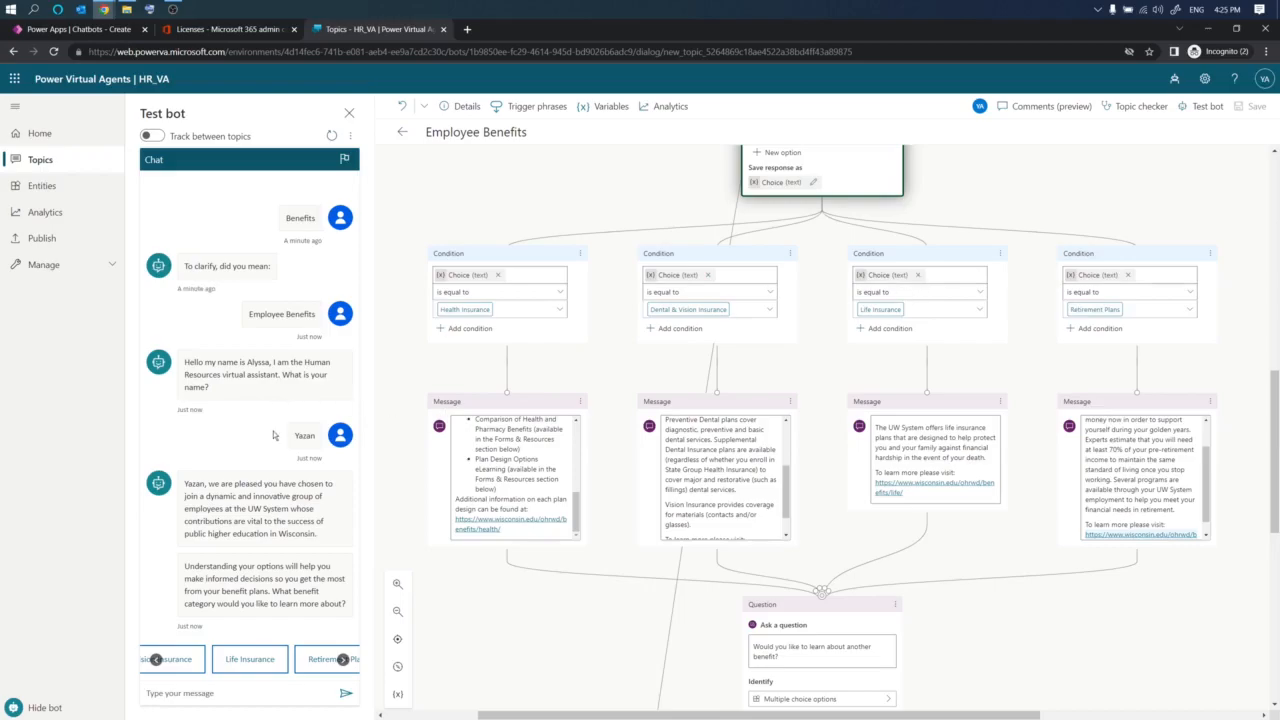
click(245, 662)
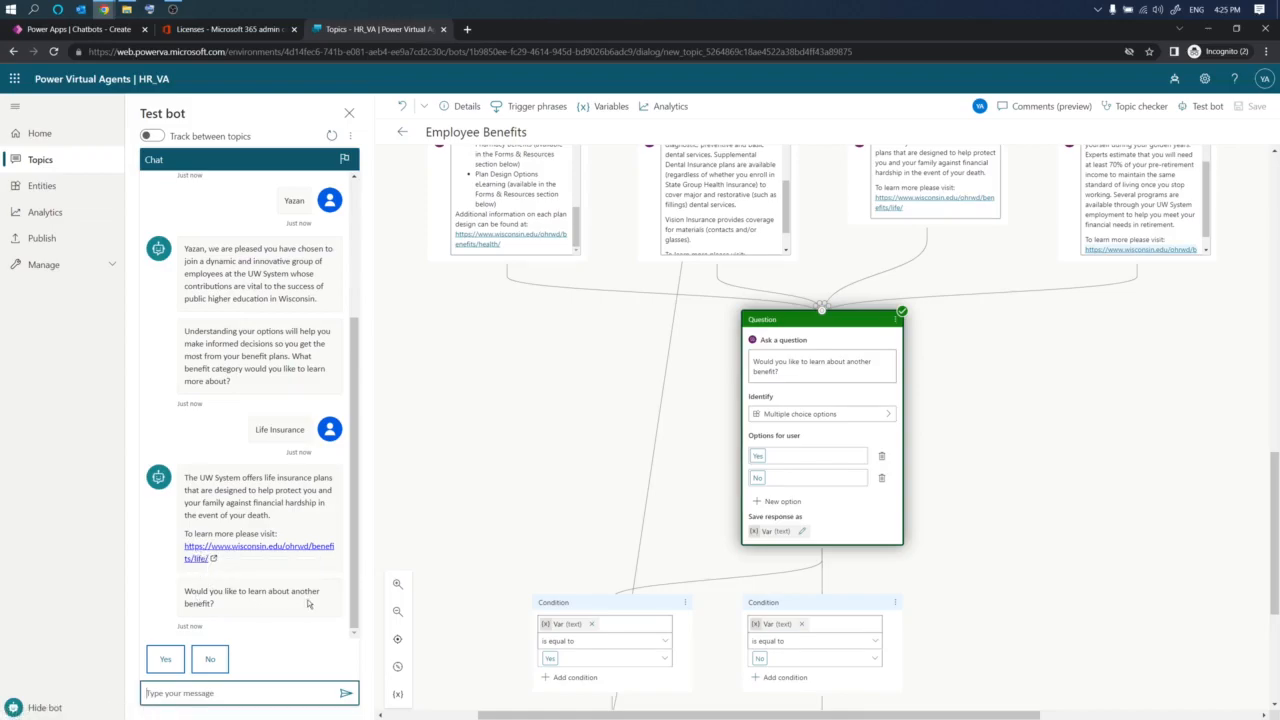
- Answer Yes to learning about another benefit and choose Health Insurance
click(166, 659)
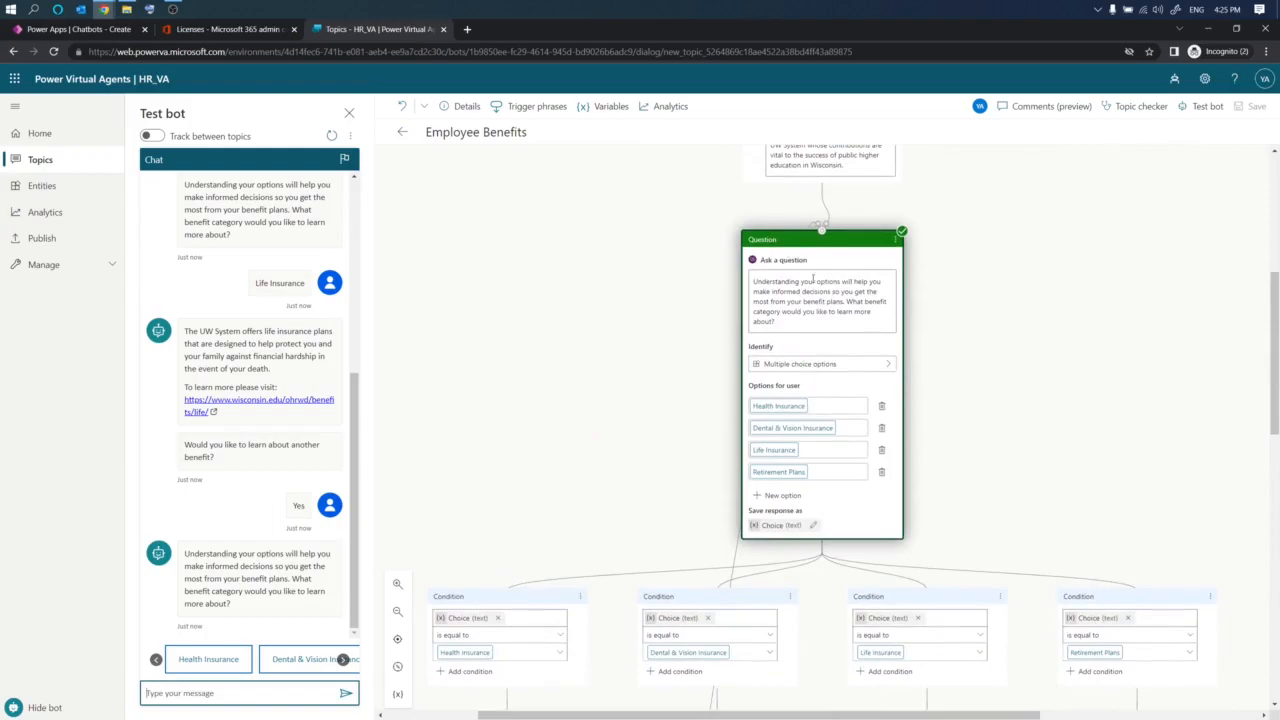
click(212, 658)
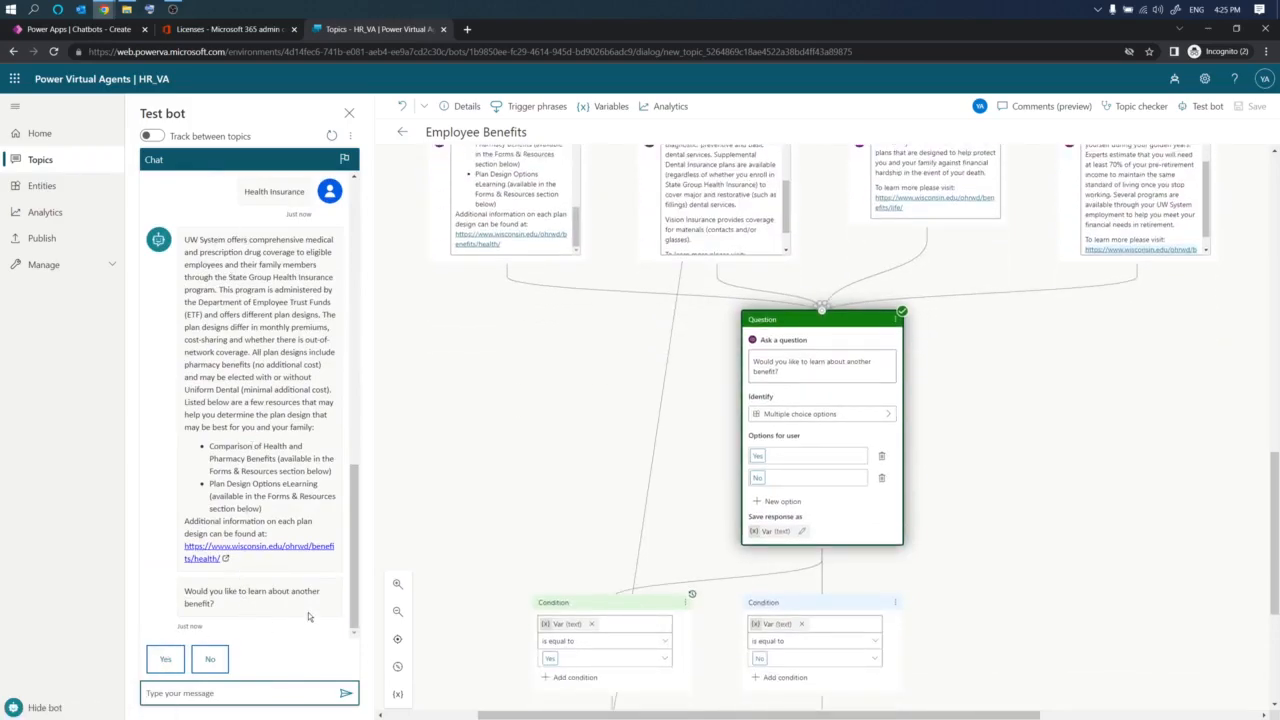
- Decline another benefit, confirm the question was answered, and give a 5-star rating
click(208, 660)
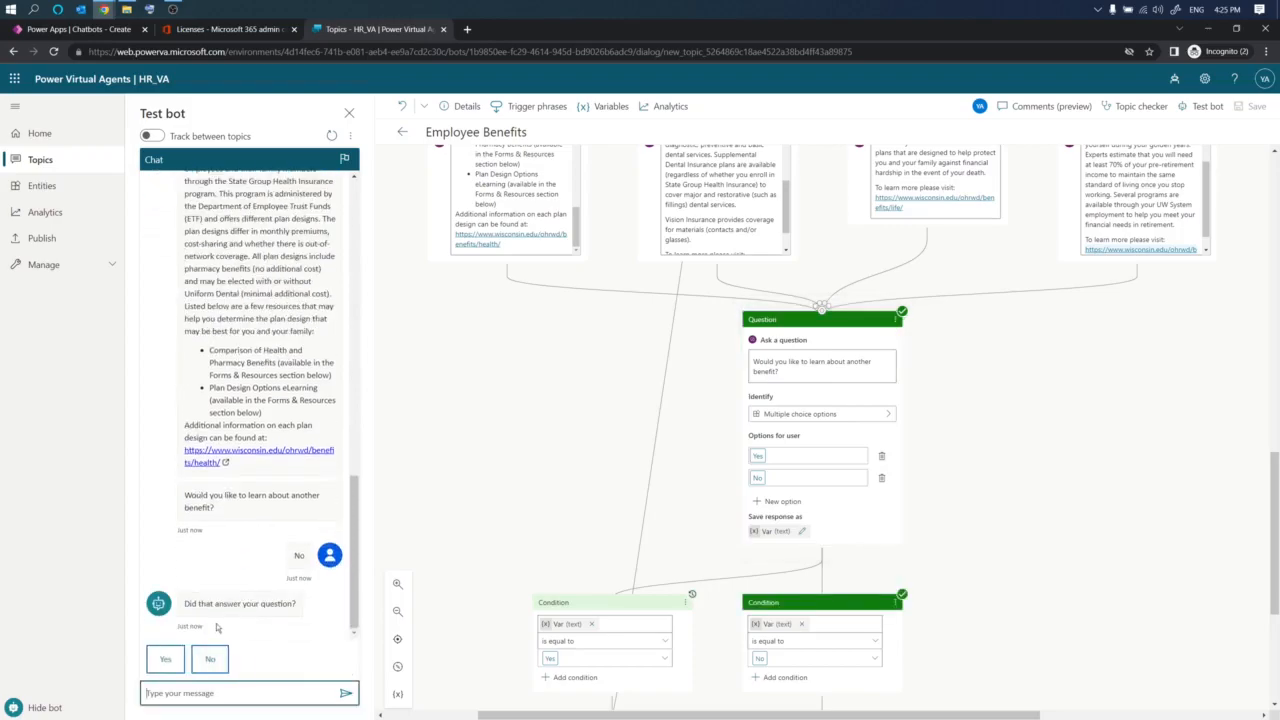
click(166, 664)
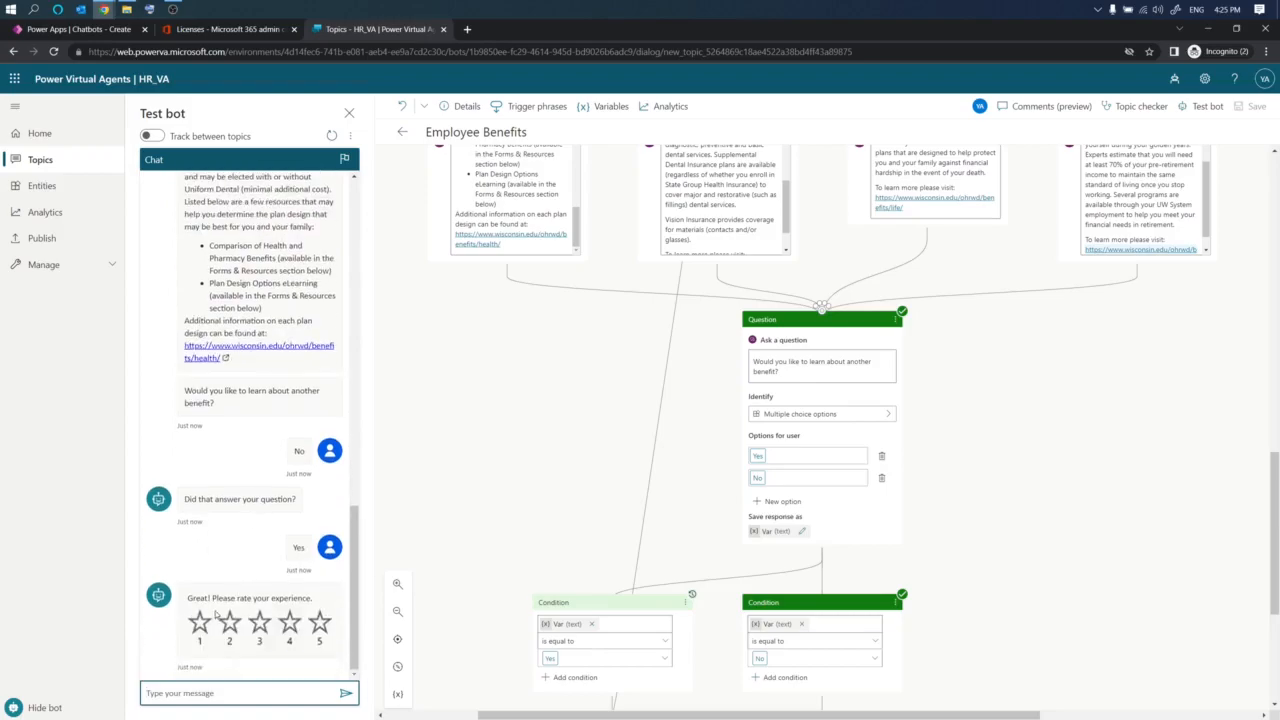
click(320, 625)
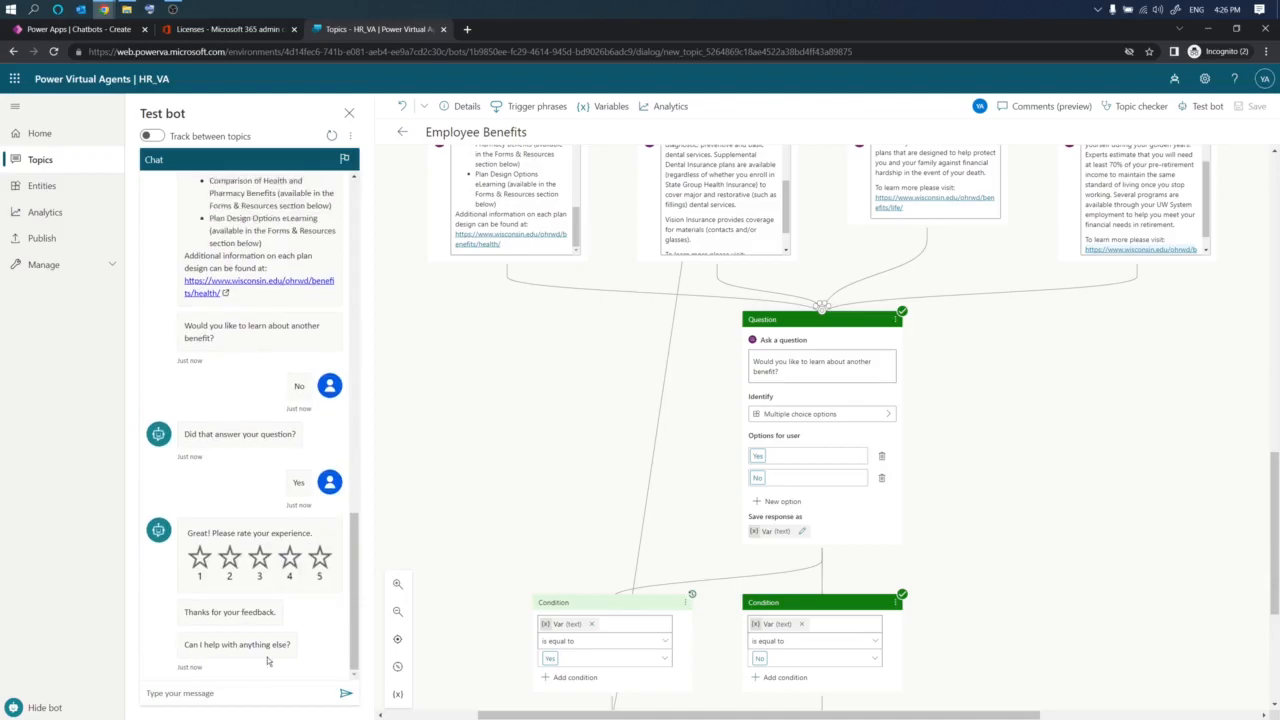
- Reply No when the bot offers further help to end the test conversation
click(229, 693)
text(No)
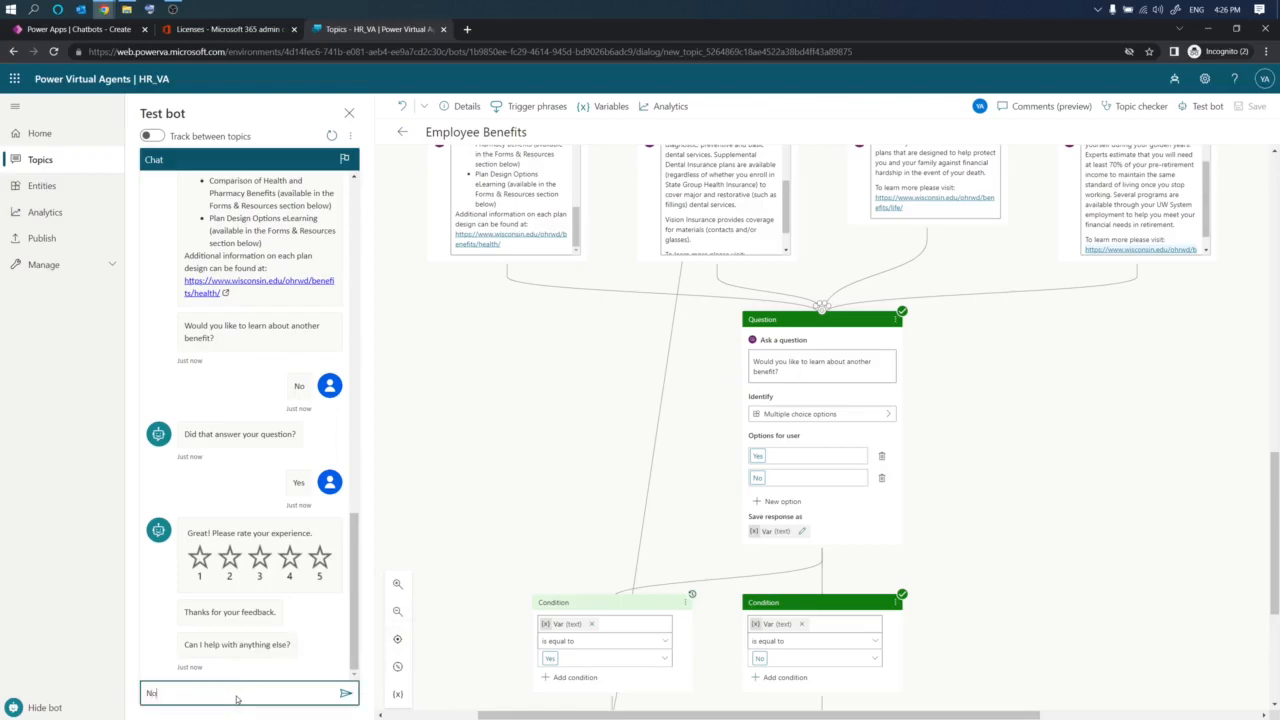
key(Return)
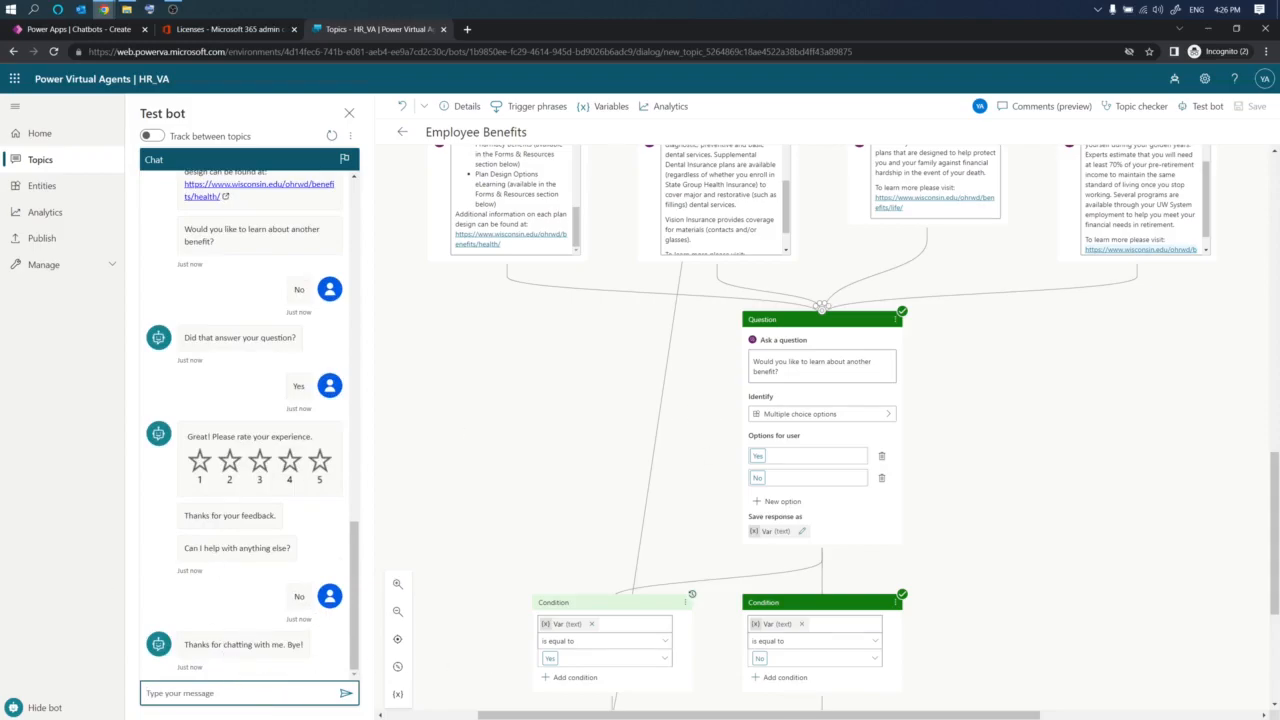
- Review the path the test conversation took through the topic's nodes on the canvas
key(alt+Tab)
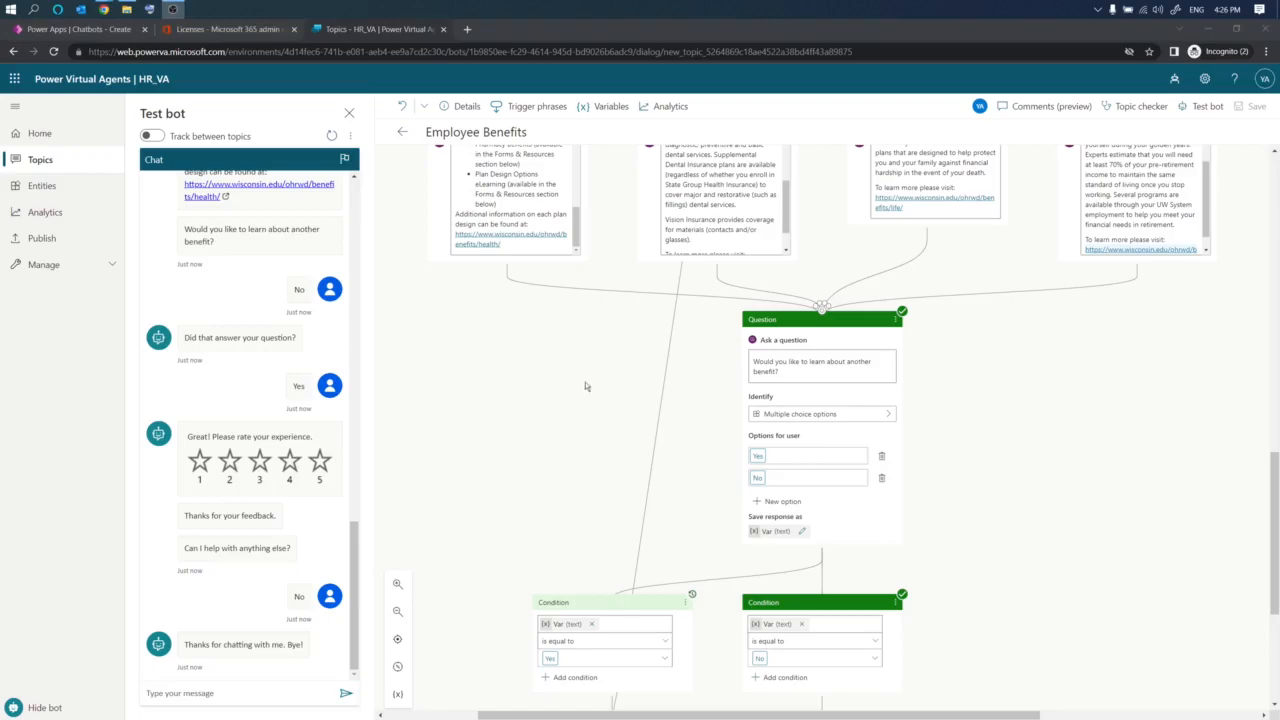
scroll(656, 383, up, 5)
scroll(656, 383, up, 5)
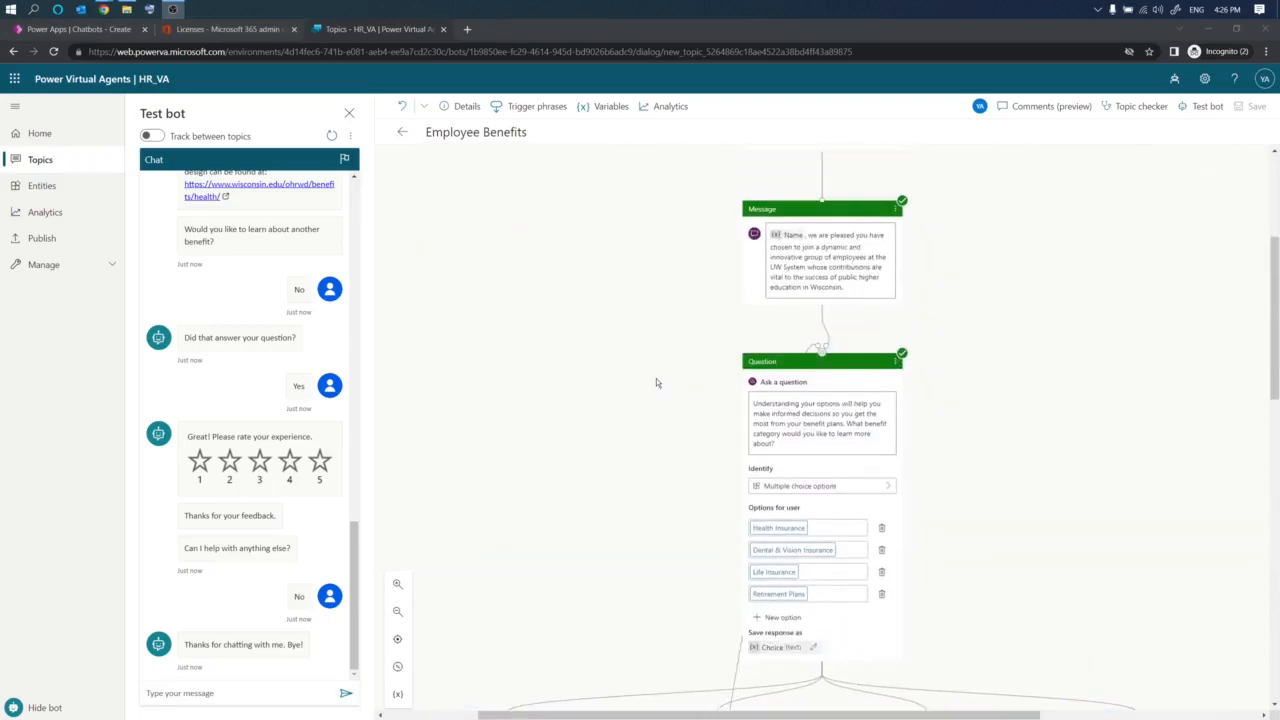
scroll(656, 378, down, 10)
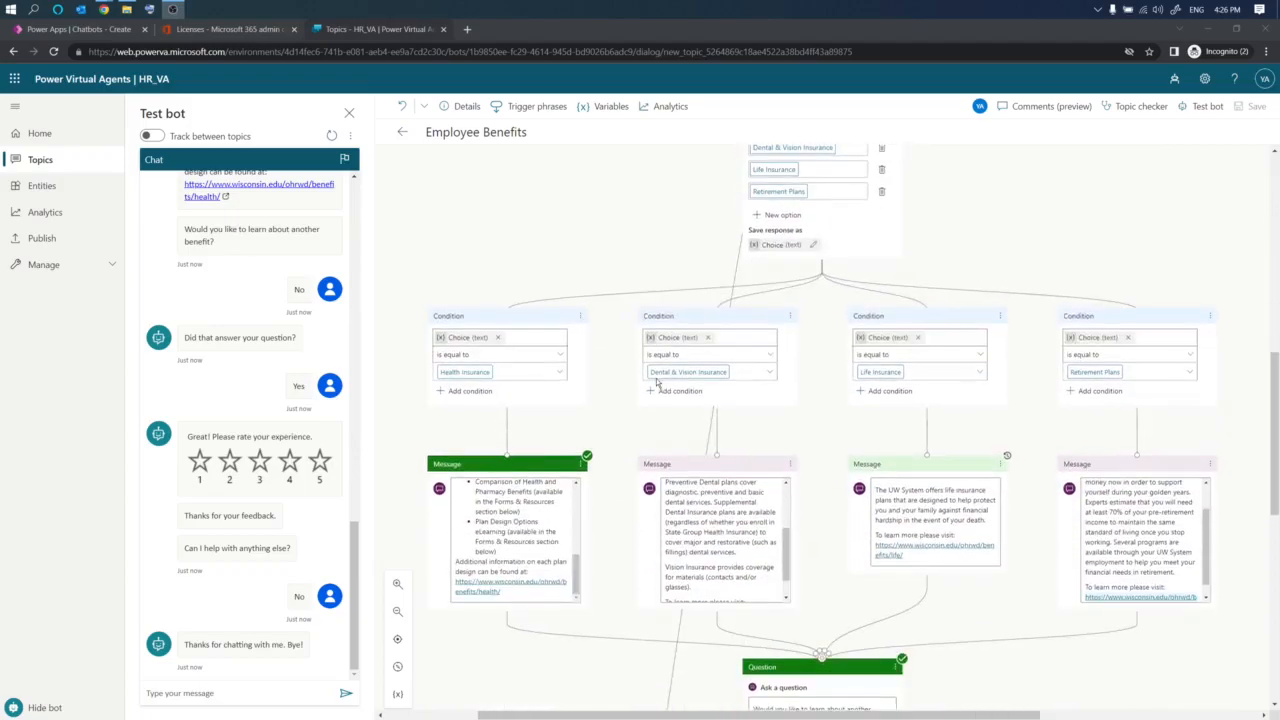
scroll(656, 381, down, 3)
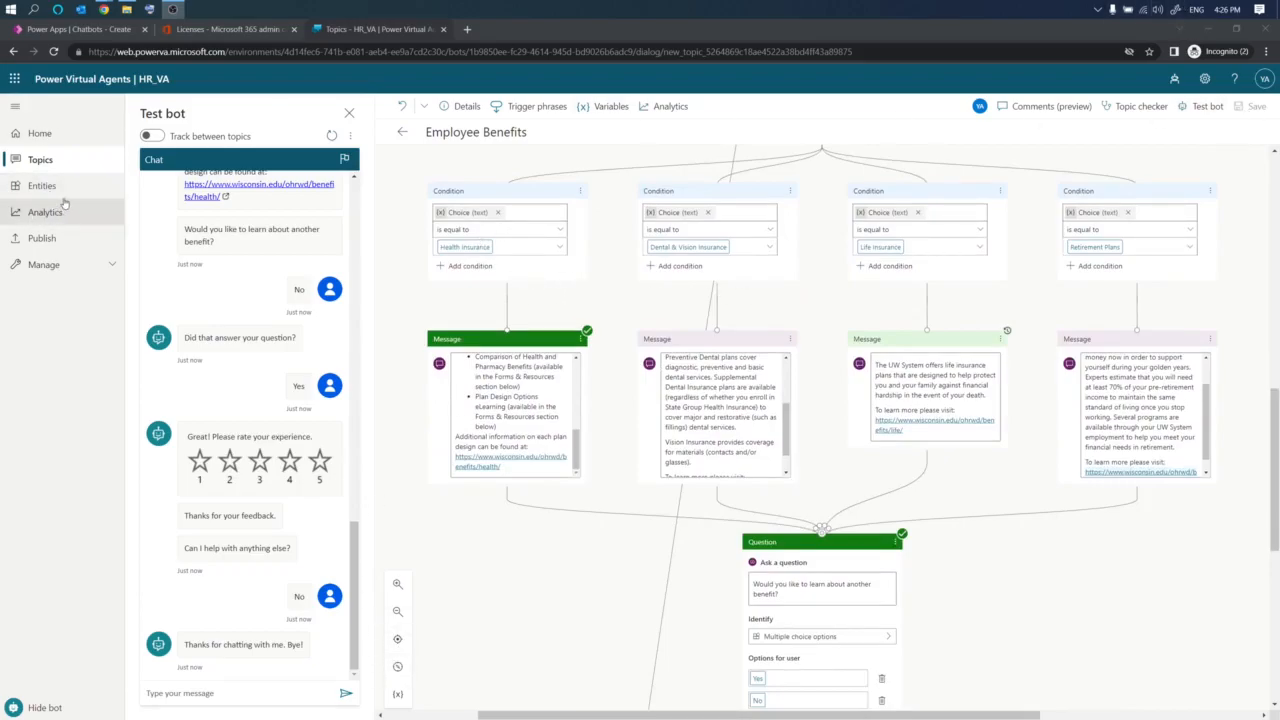
- Return to the topics list and compare the trigger phrases of the Employee Benefits and Benefits topics
click(61, 162)
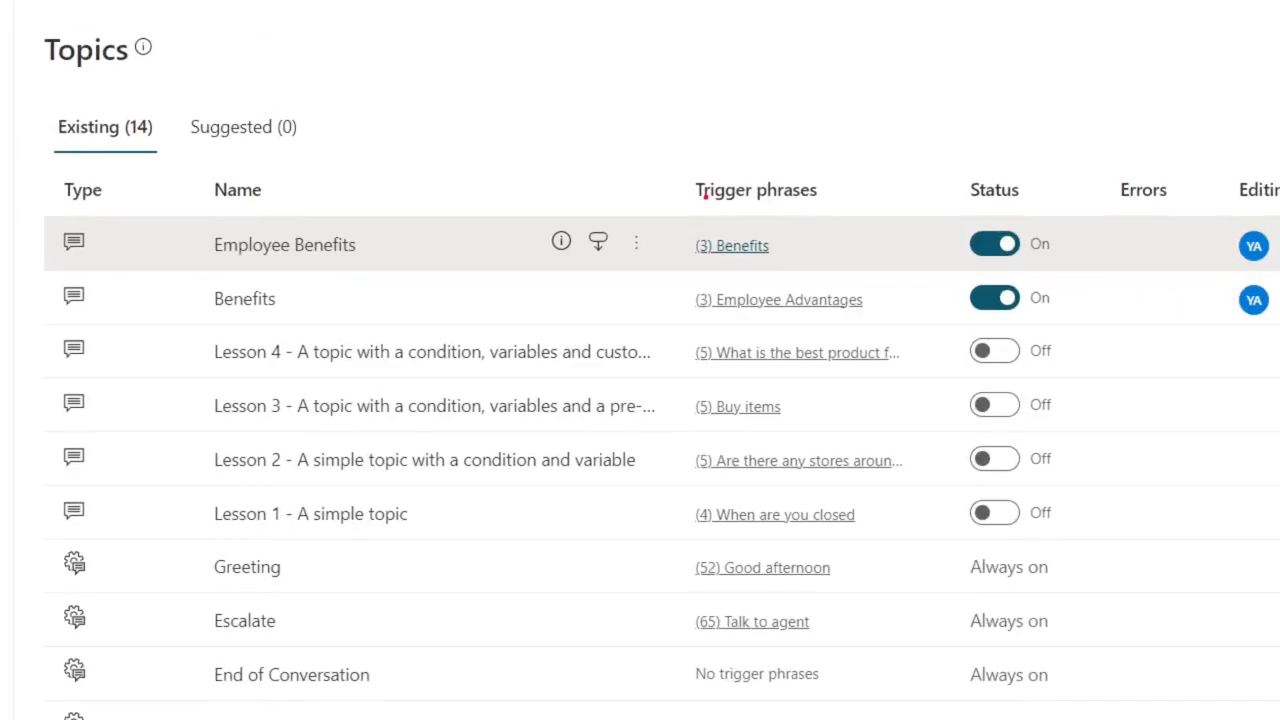
mouse_move(704, 197)
mouse_down()
mouse_move(852, 175)
mouse_move(740, 158)
mouse_up()
drag(673, 253, 716, 259)
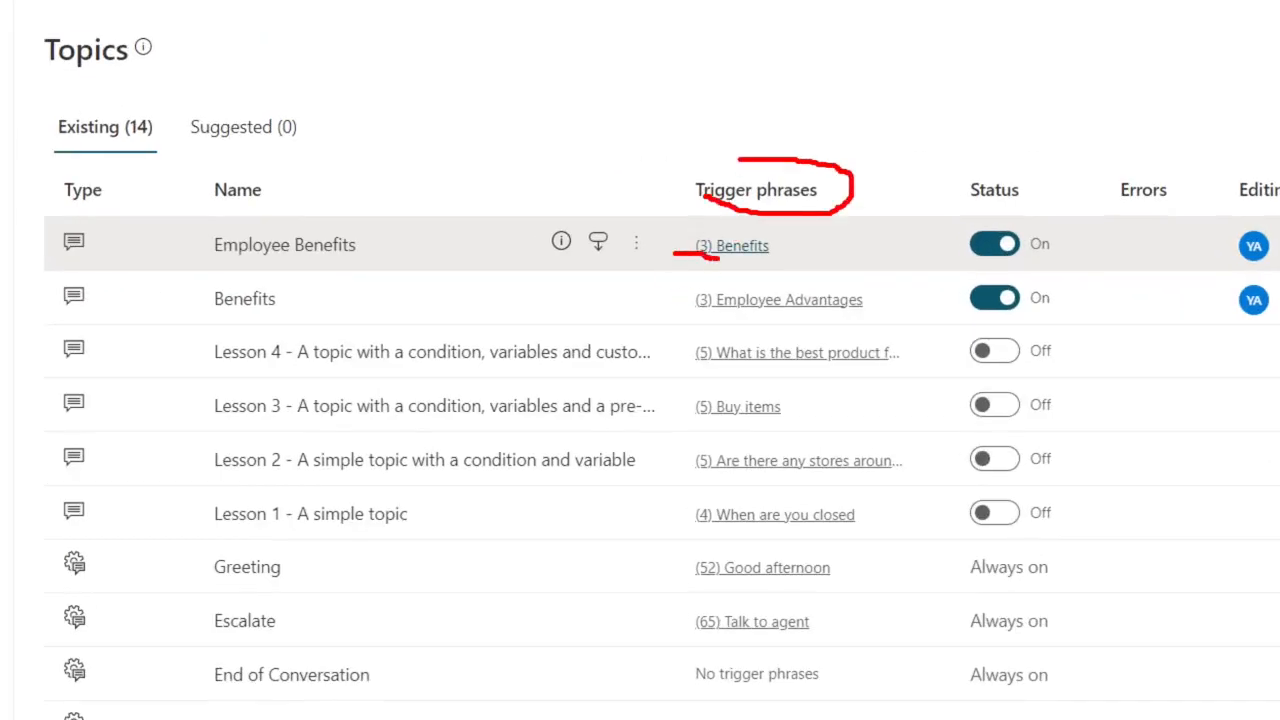
drag(673, 318, 716, 317)
drag(687, 366, 714, 366)
key(Escape)
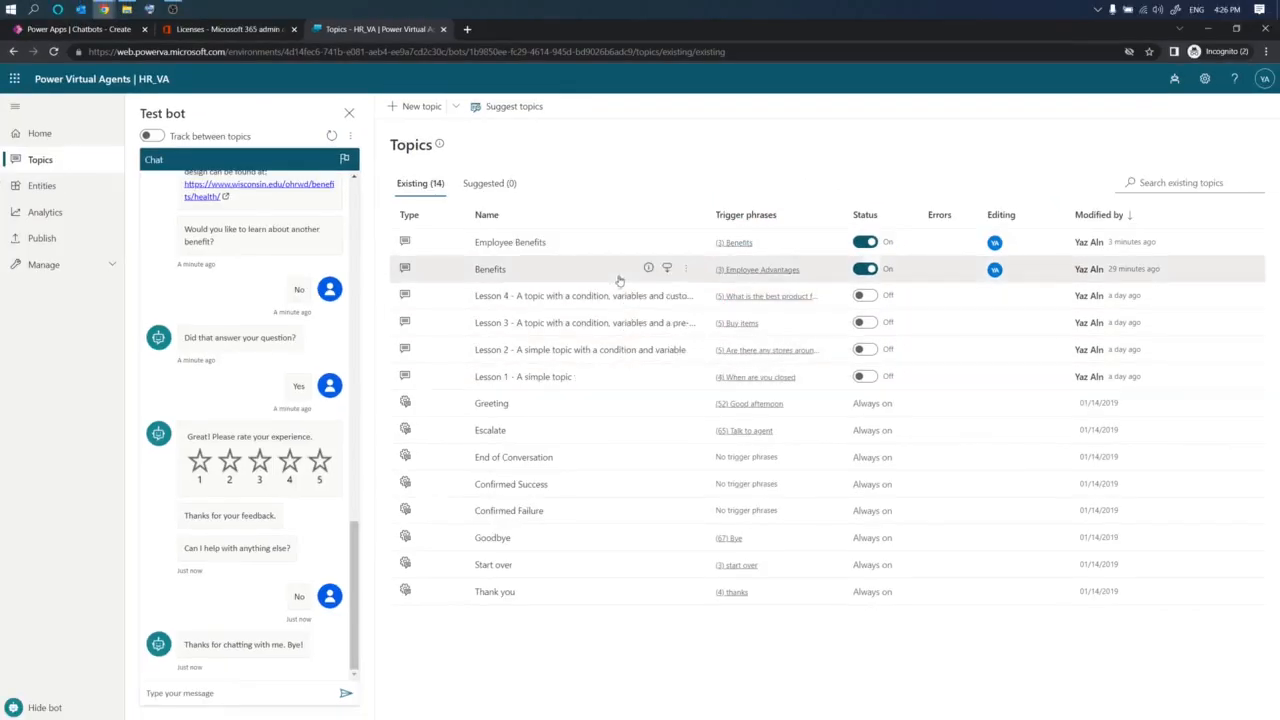
- Turn off the Benefits topic
click(864, 270)
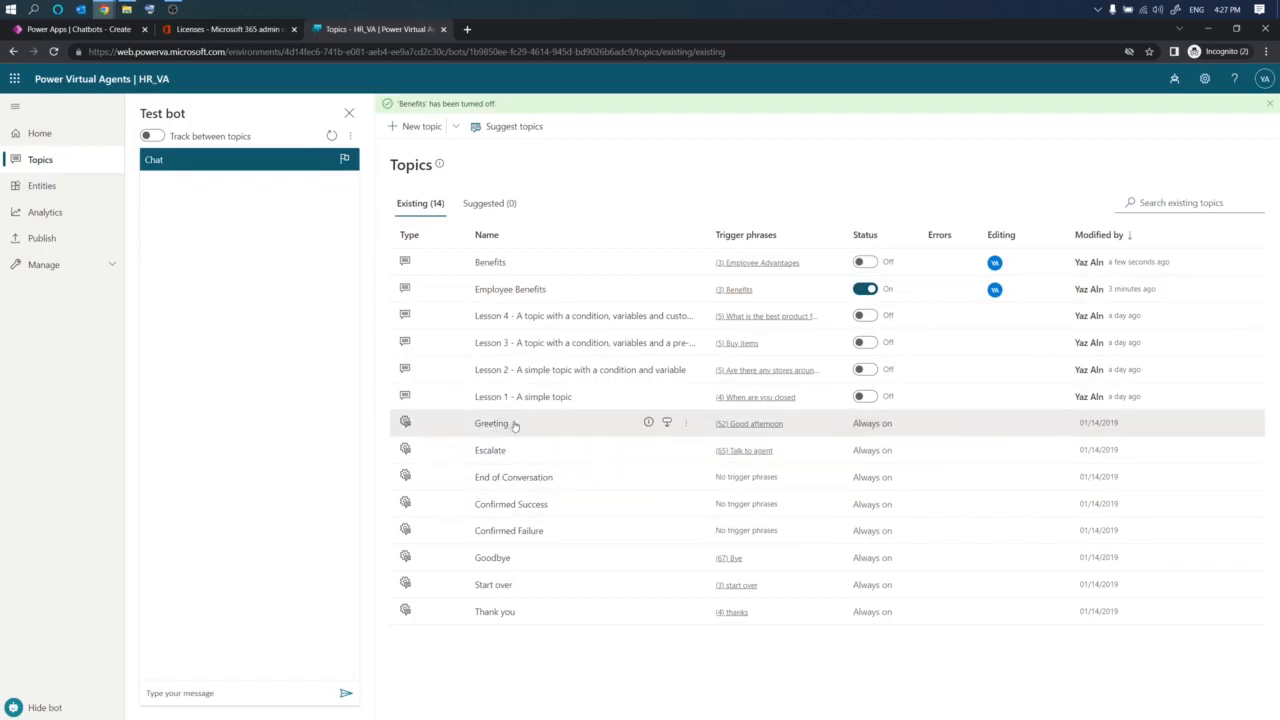
mouse_move(455, 430)
mouse_down()
mouse_move(553, 452)
mouse_move(540, 408)
mouse_move(467, 410)
mouse_up()
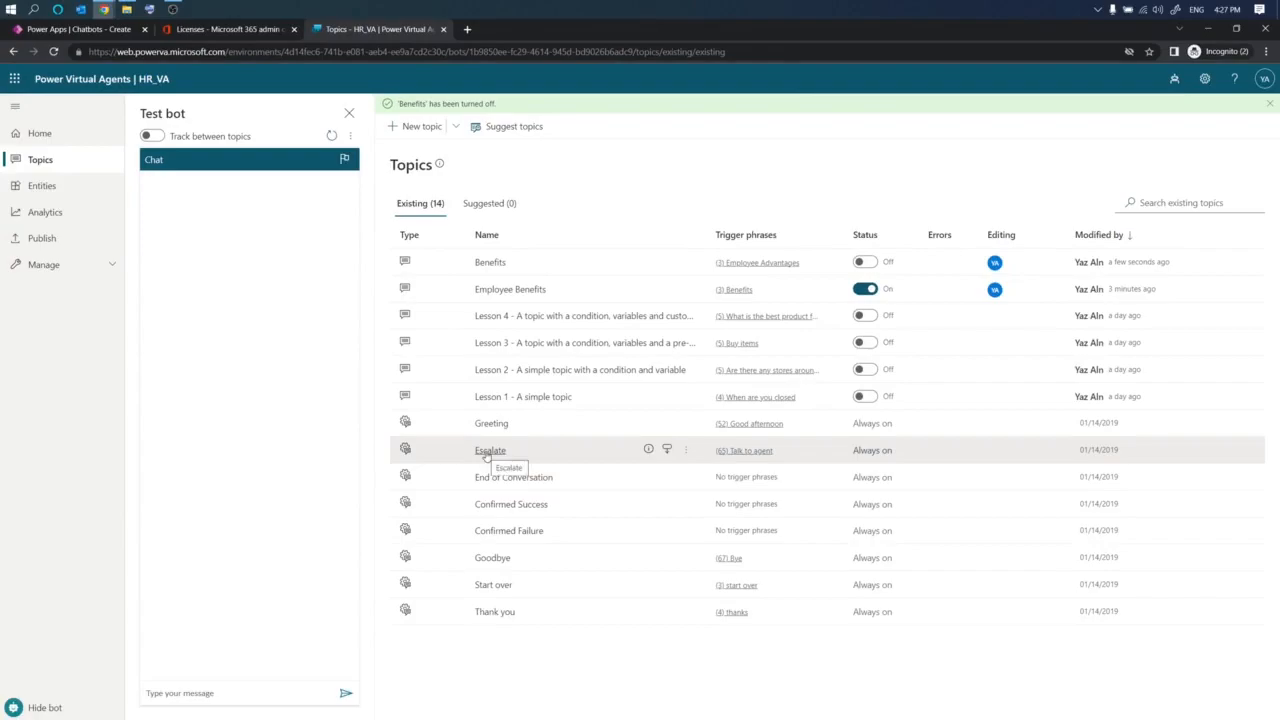
- Open the Escalate topic and browse the node options available below its message
click(488, 451)
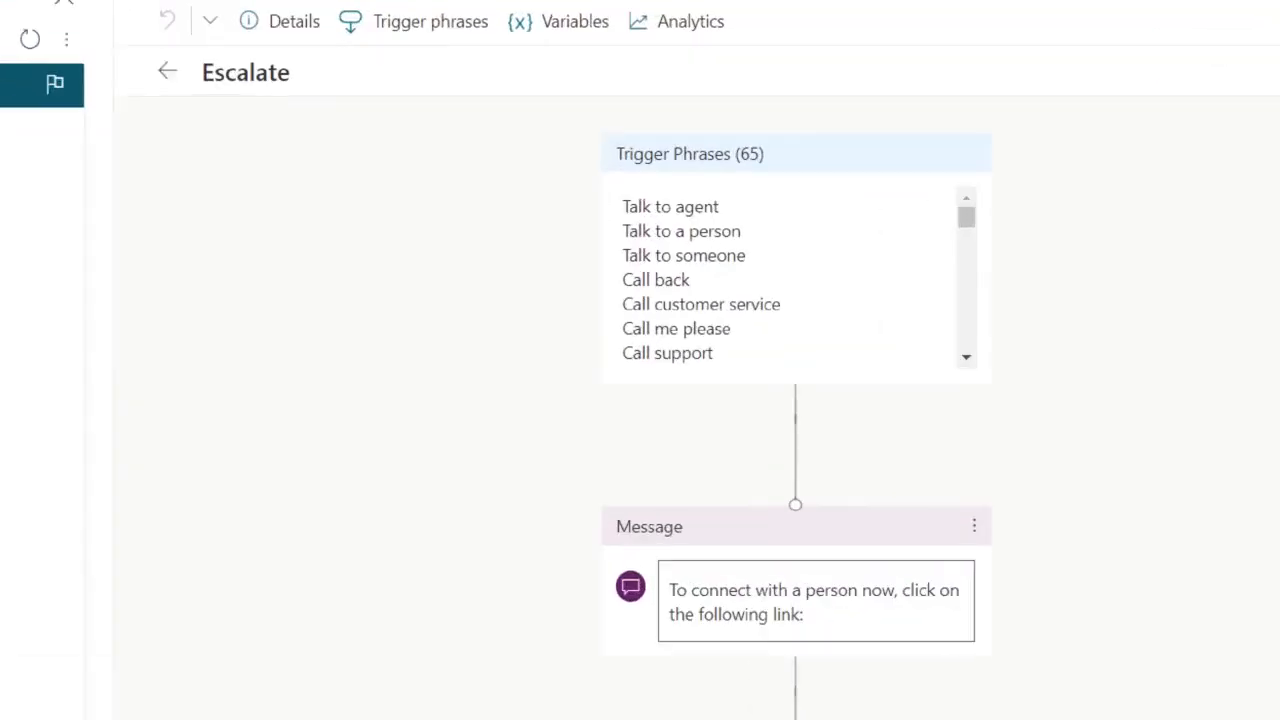
mouse_move(598, 187)
mouse_down()
mouse_move(557, 290)
mouse_move(631, 419)
mouse_up()
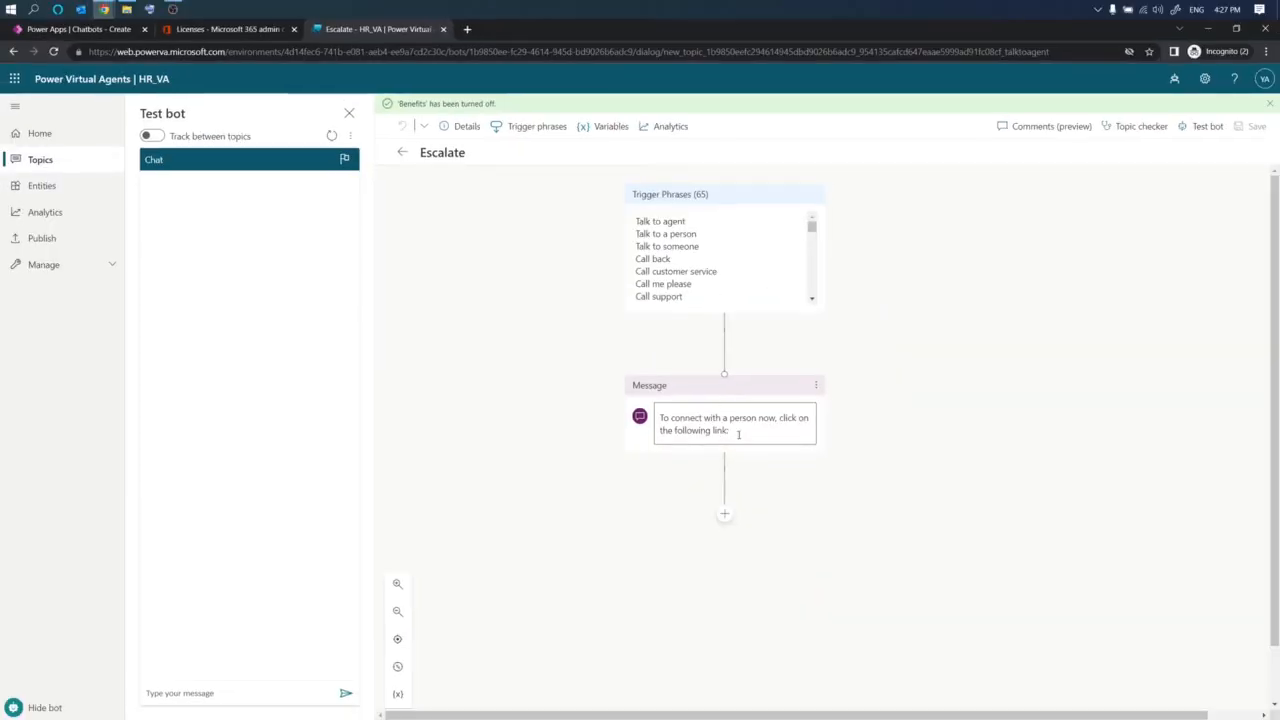
click(737, 432)
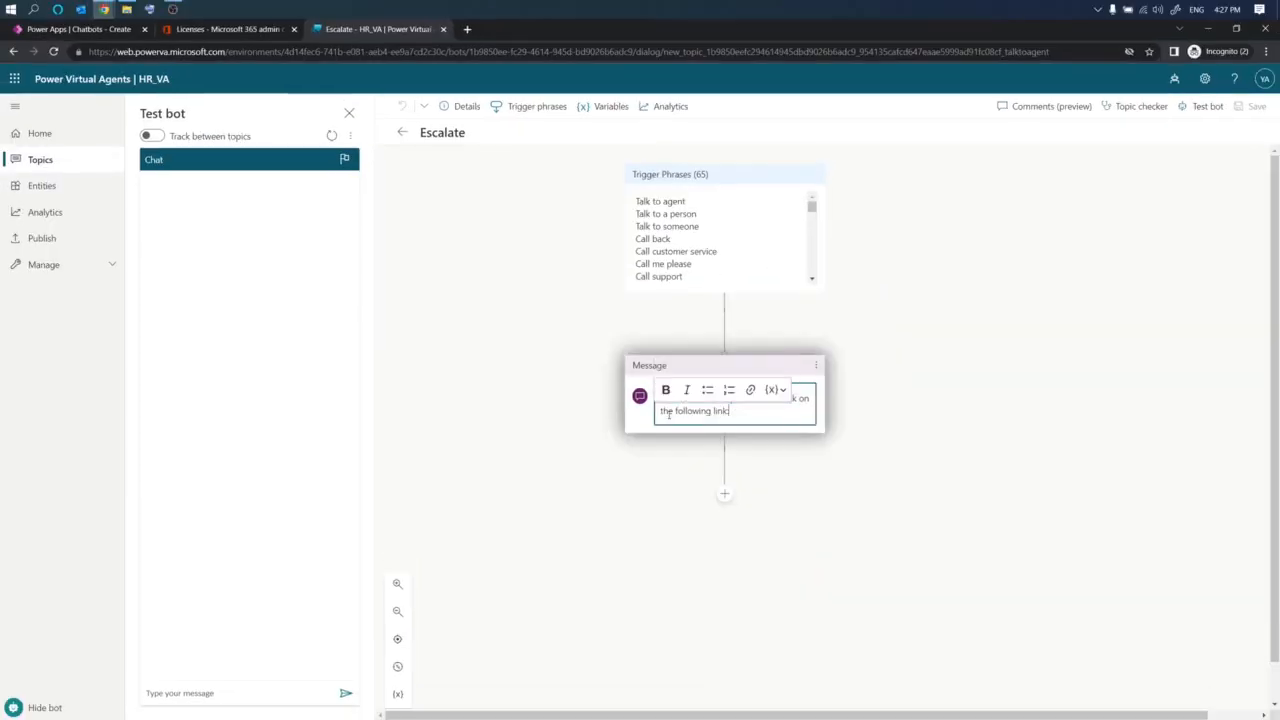
click(723, 495)
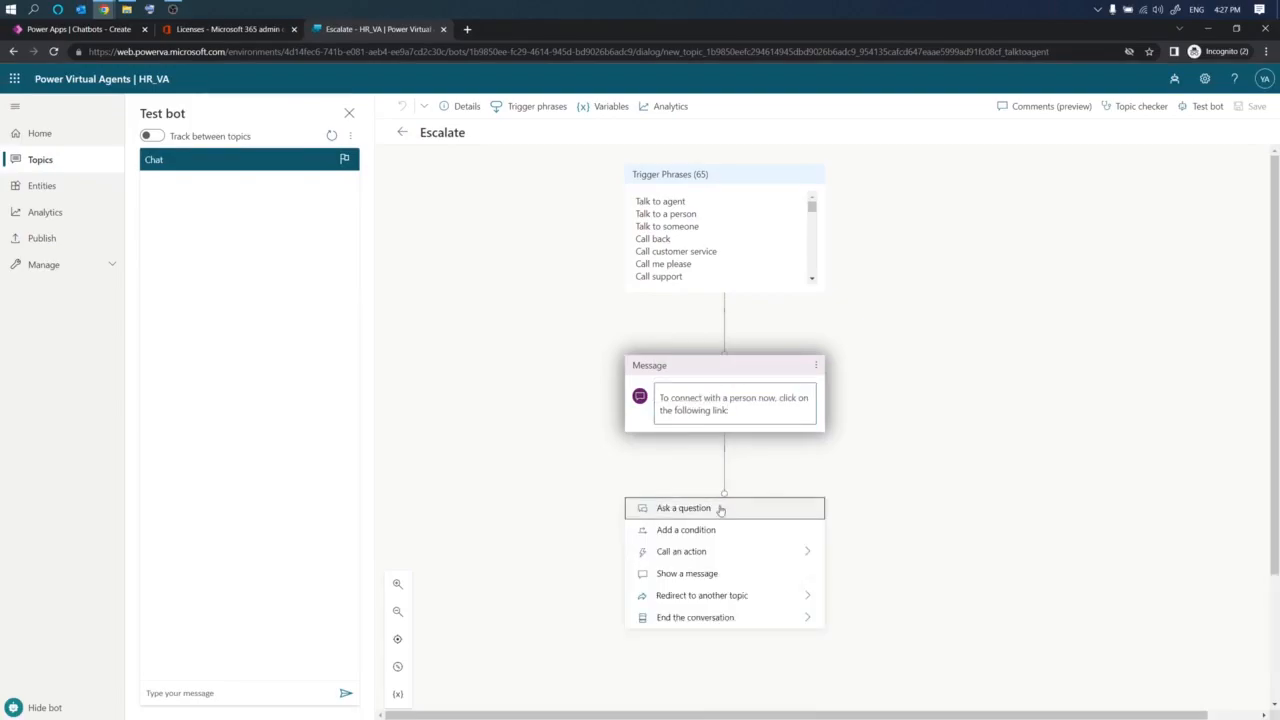
click(711, 562)
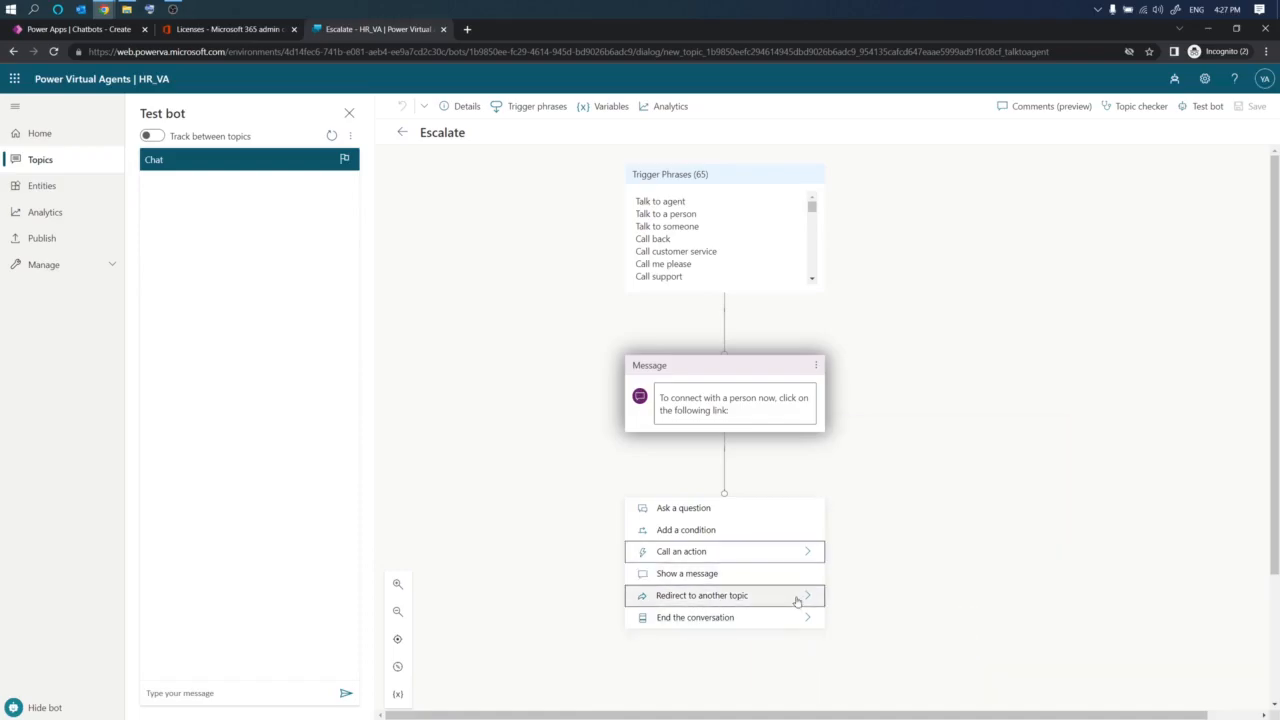
mouse_move(799, 598)
scroll(928, 566, up, 3)
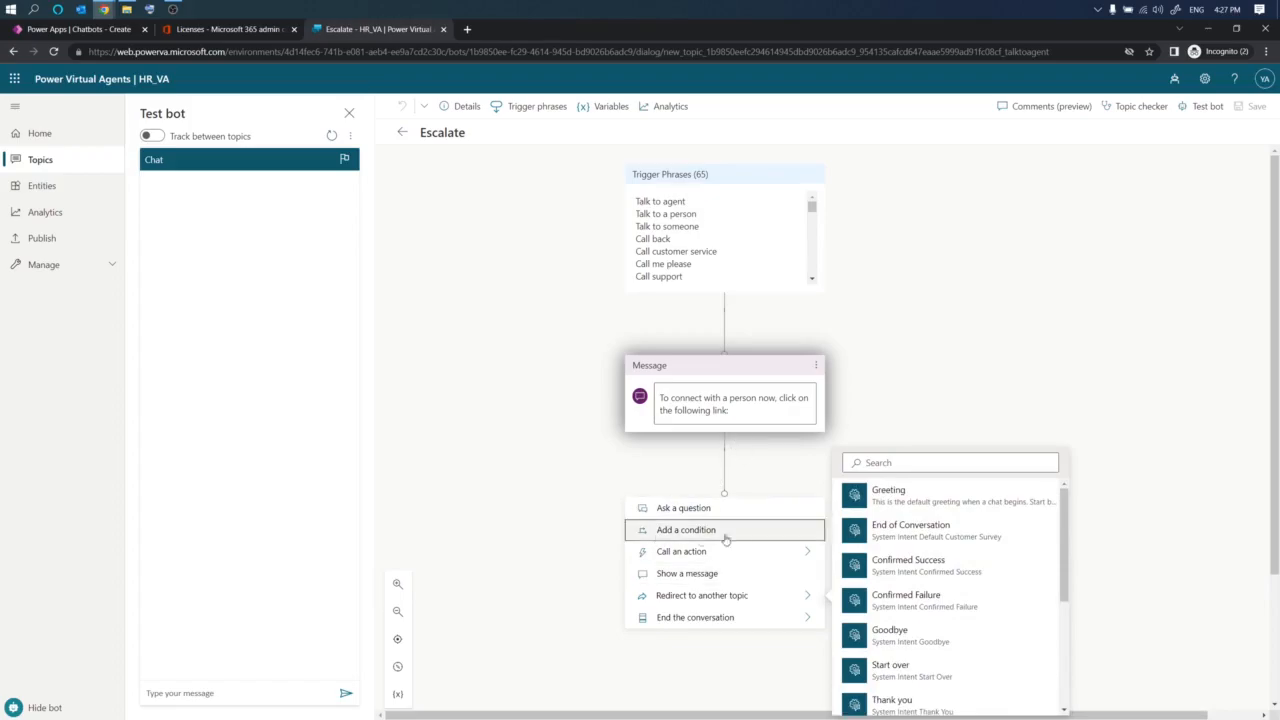
click(555, 473)
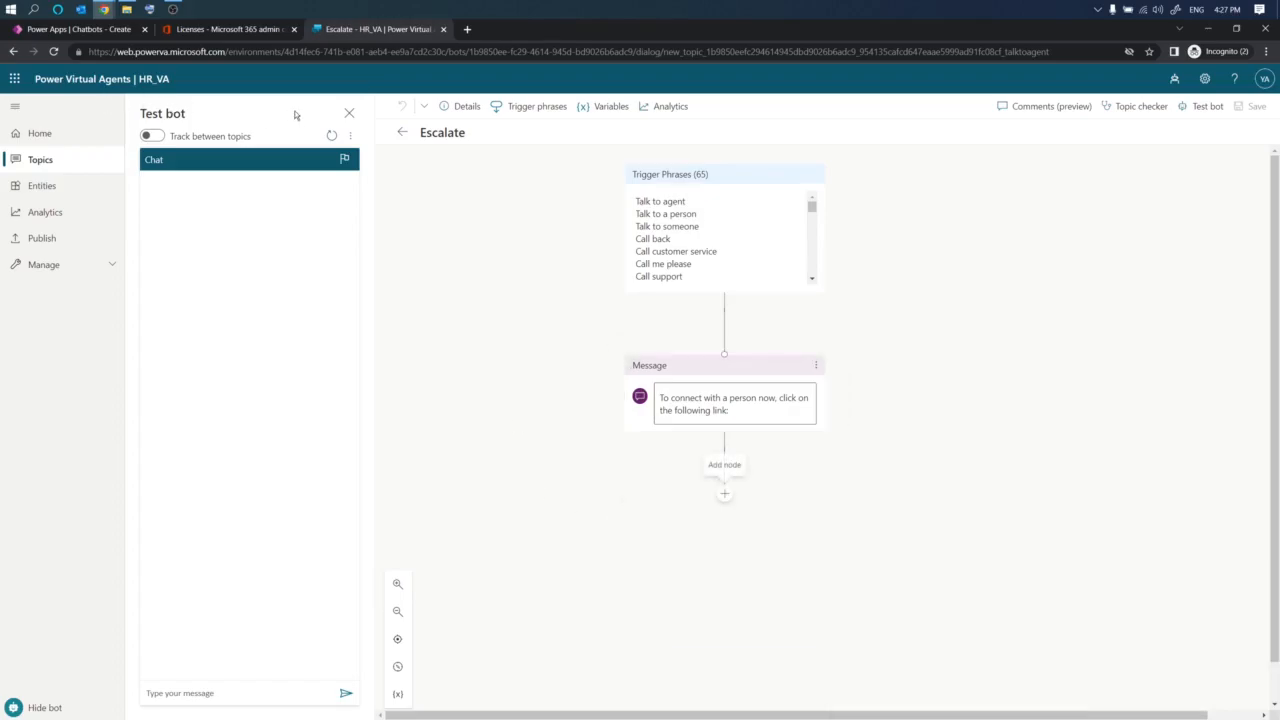
- Close the test bot and open the Analytics summary page
click(43, 161)
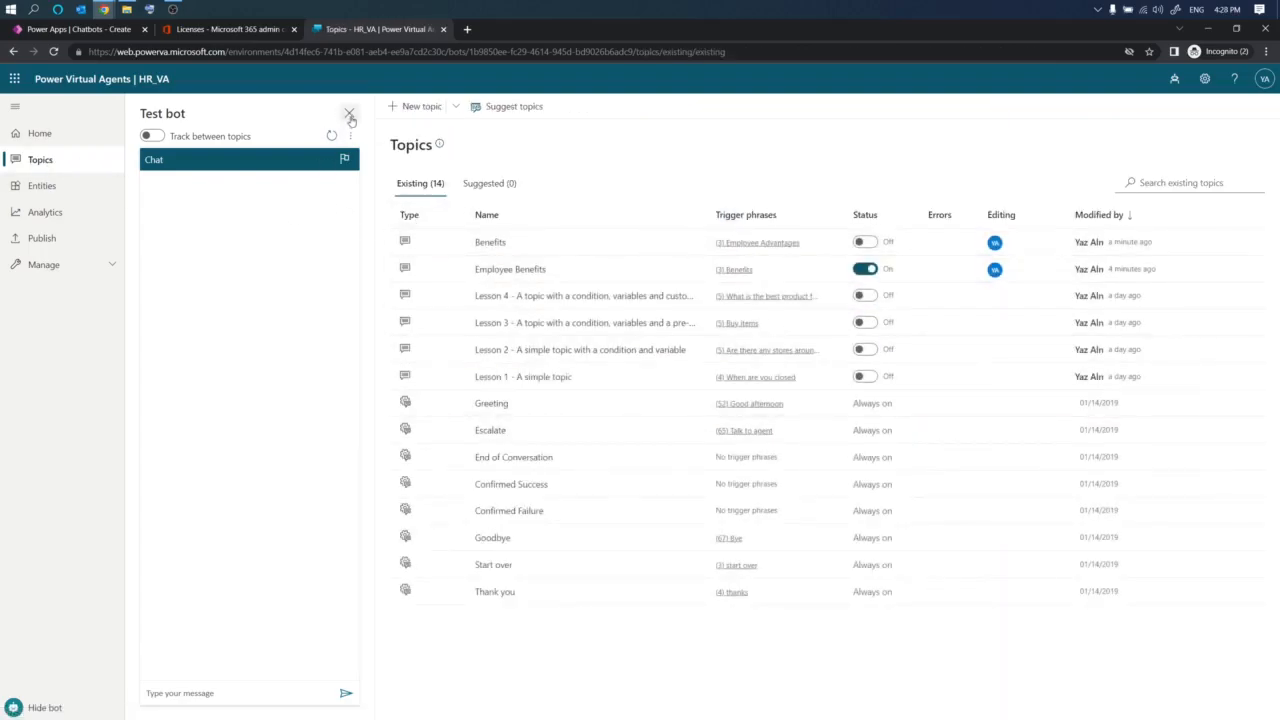
click(349, 113)
click(40, 214)
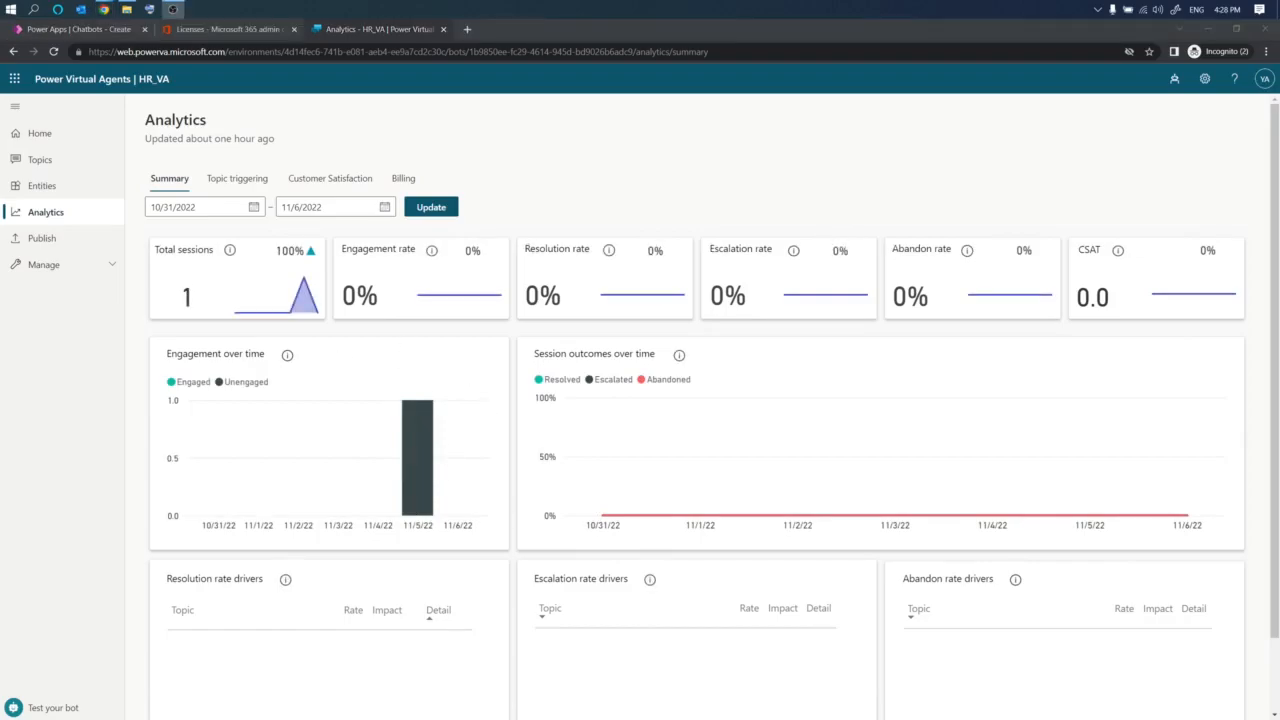
scroll(495, 430, down, 1)
scroll(497, 430, up, 1)
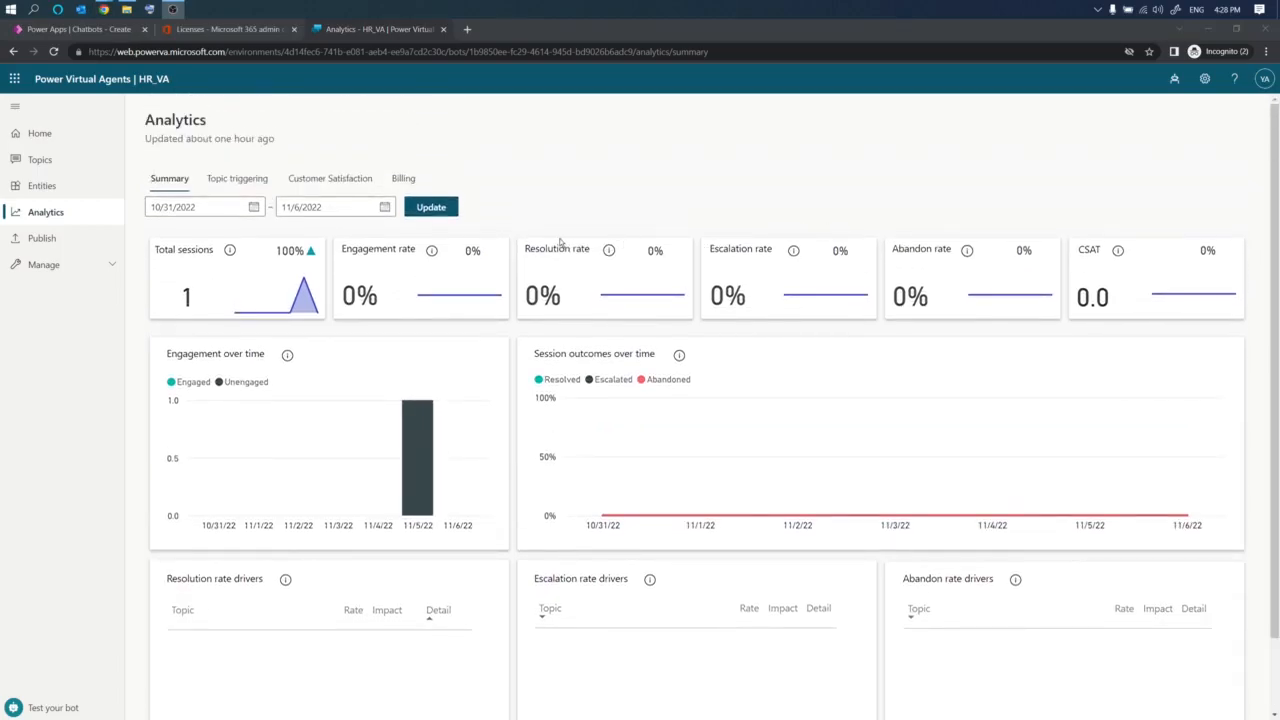